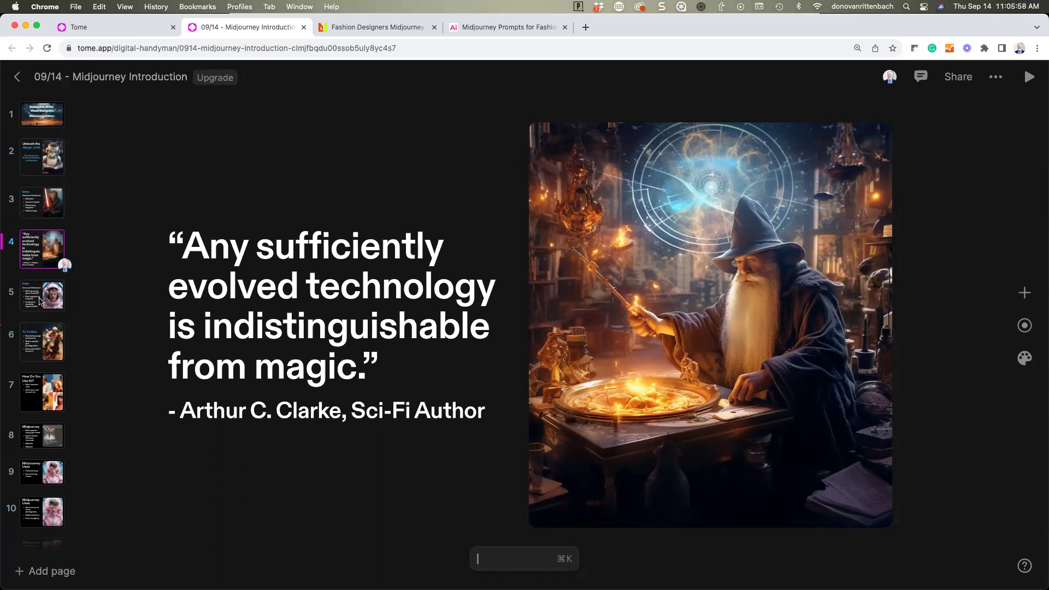
Show the presentation's second Intro page, AI Jockey, How Do You Use AI? and first Inpainting pages one after another.
left_click(39, 301)
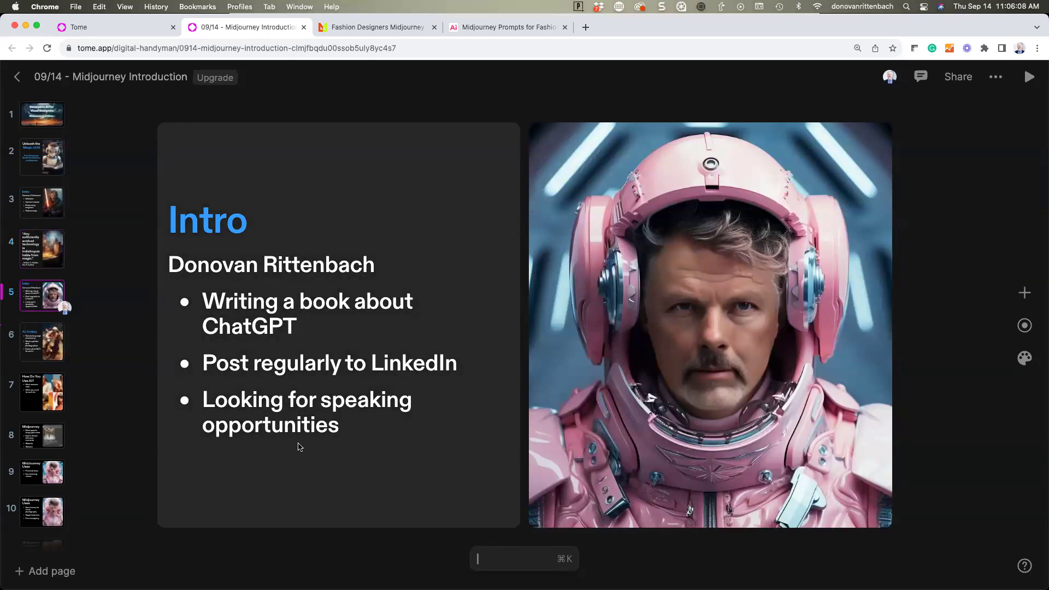
scroll(31, 327, "down", 3)
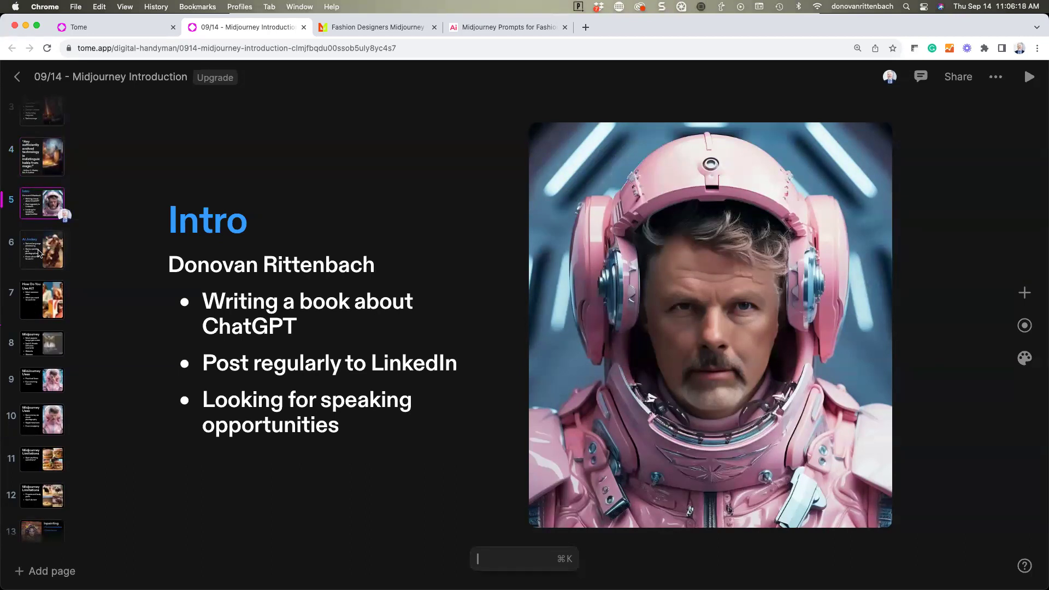
left_click(38, 252)
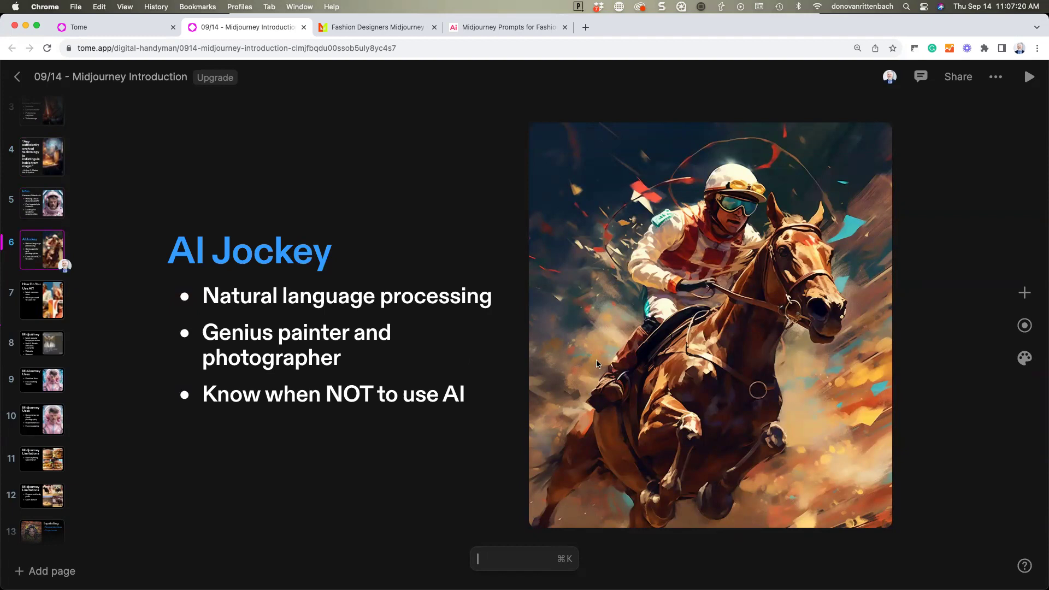
left_click(48, 309)
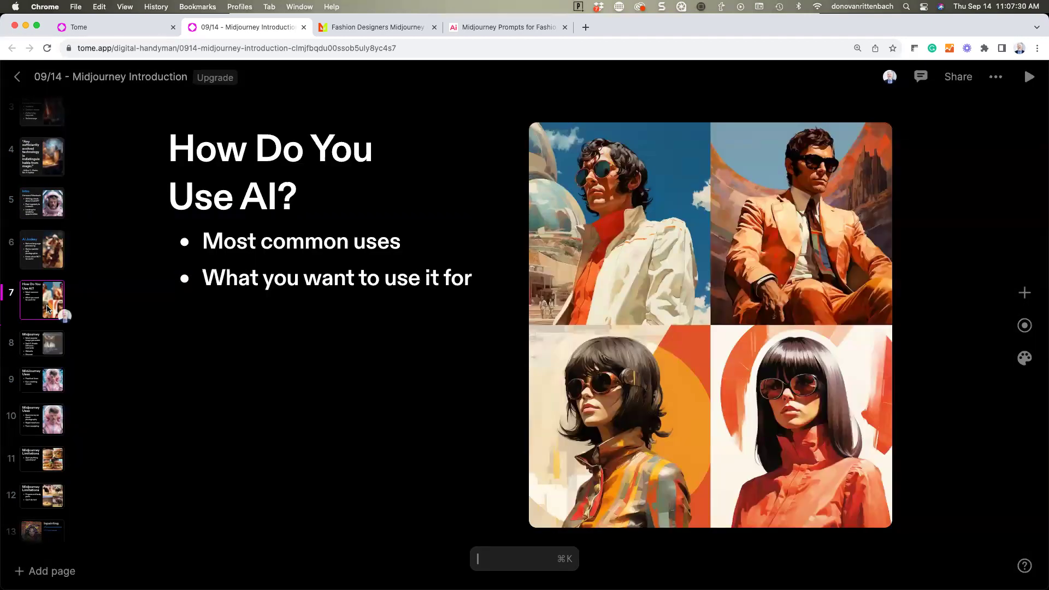
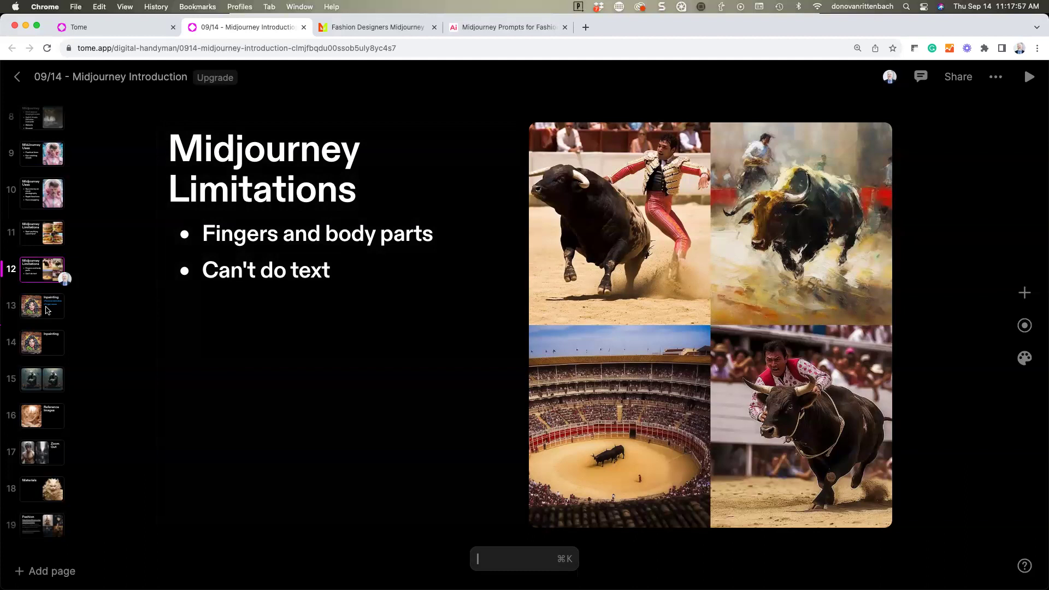
left_click(47, 310)
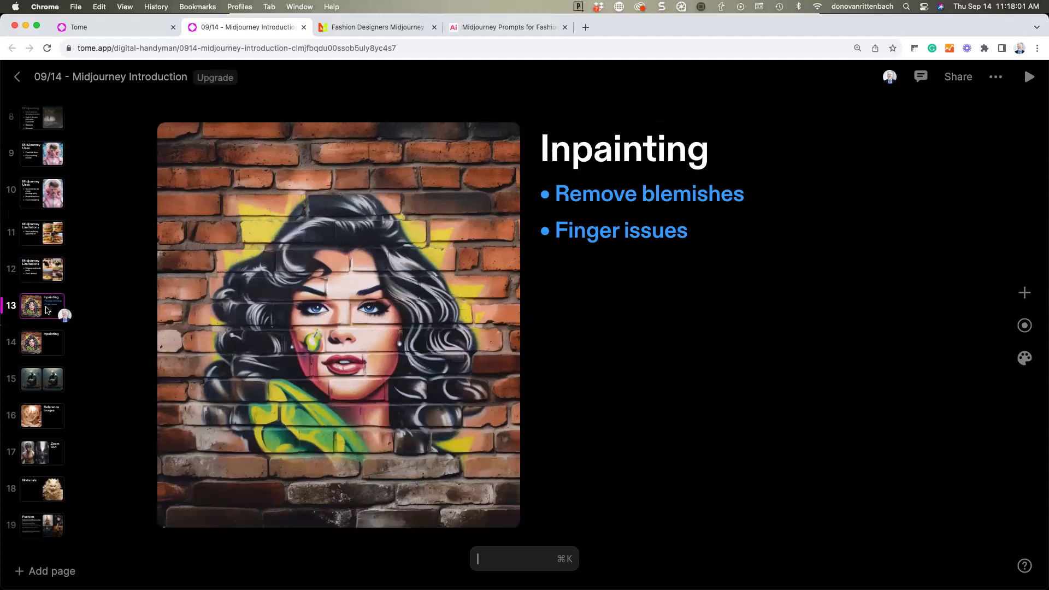
scroll(47, 310, "down", 3)
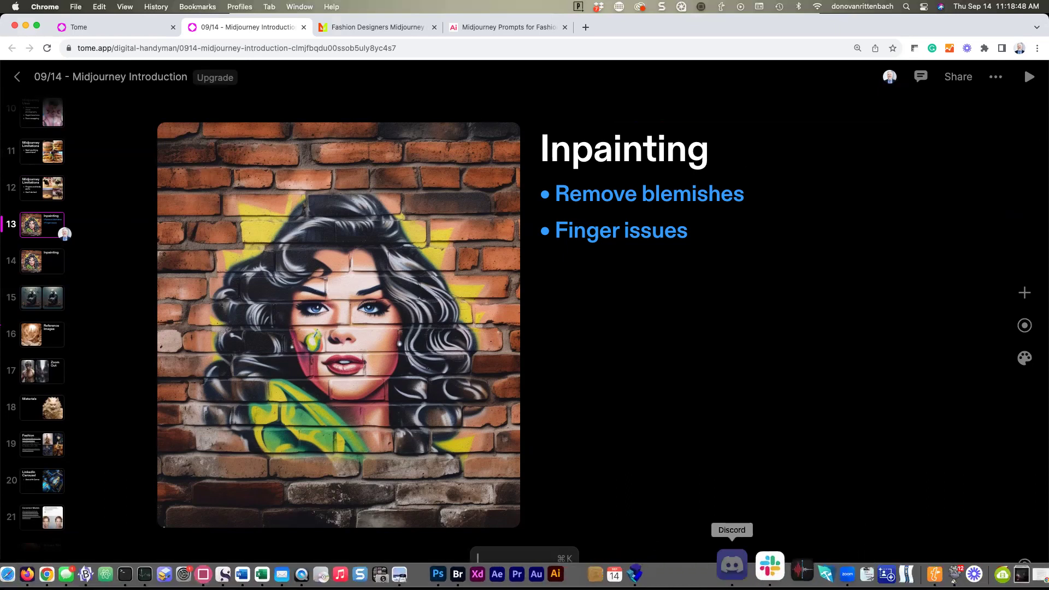
Switch to Discord and review the generated brick wall grid and its upscaled Image #2 in the general channel.
left_click(732, 568)
scroll(567, 462, "up", 10)
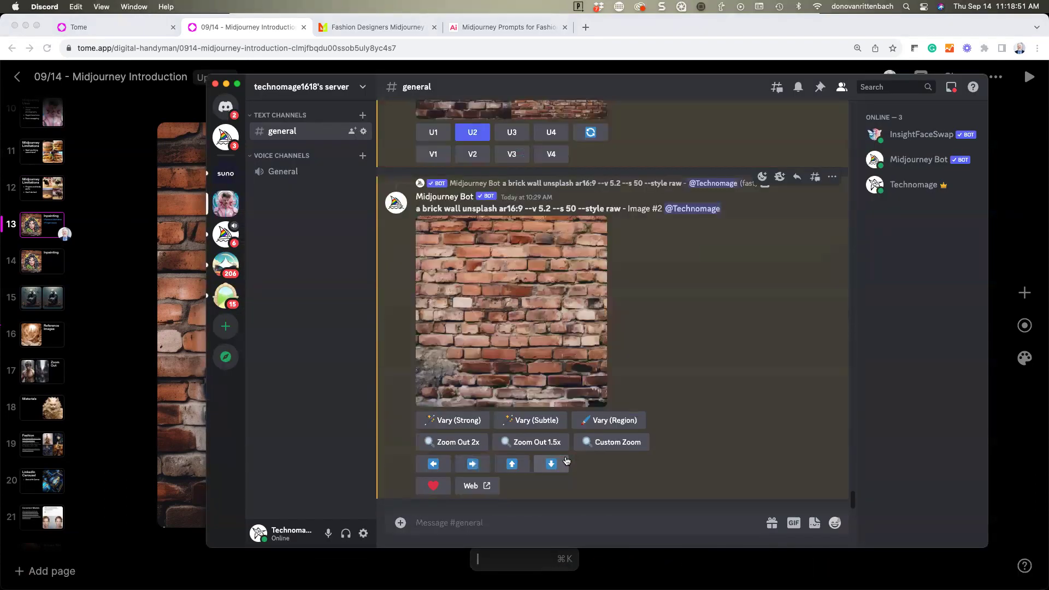
scroll(500, 314, "up", 5)
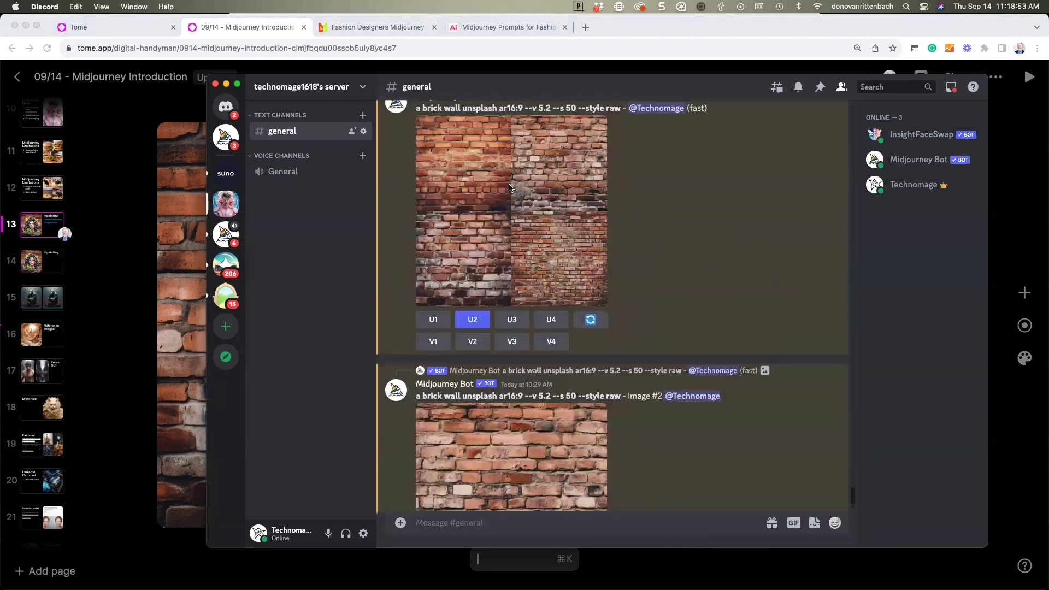
scroll(509, 187, "up", 2)
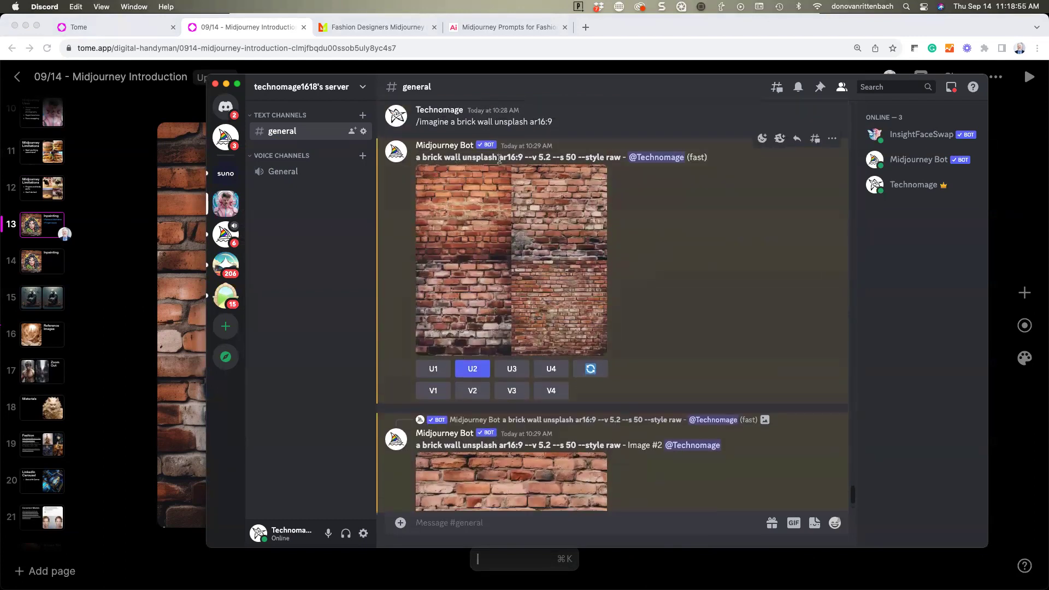
scroll(512, 255, "down", 2)
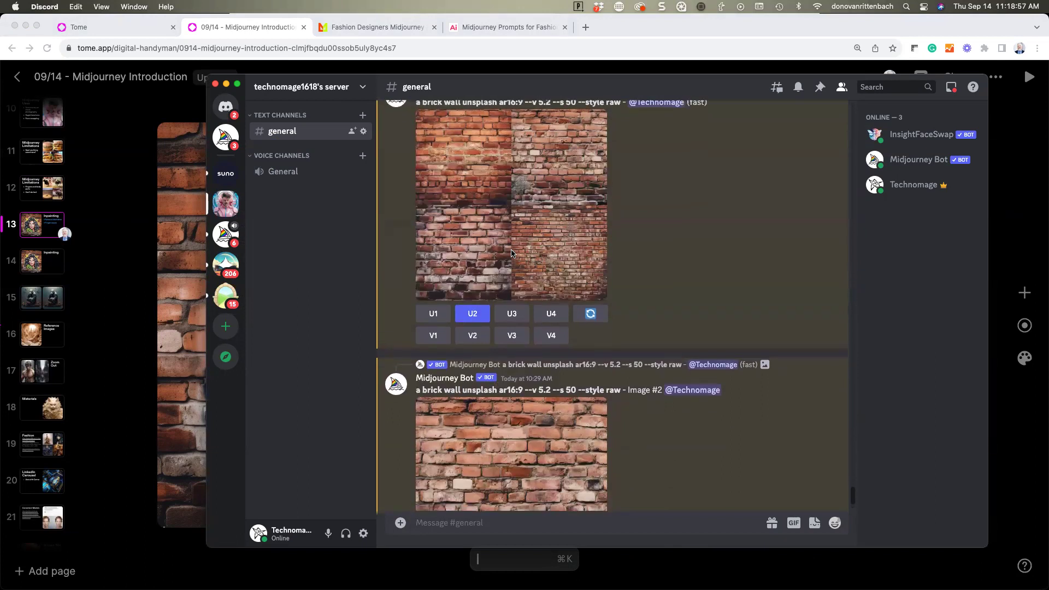
scroll(512, 253, "up", 3)
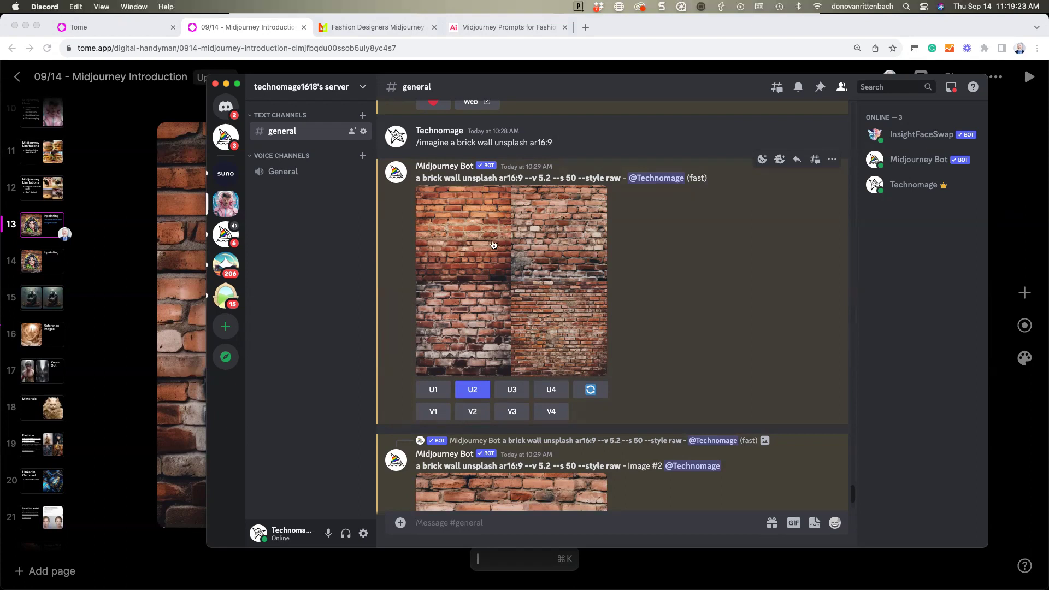
scroll(520, 312, "down", 5)
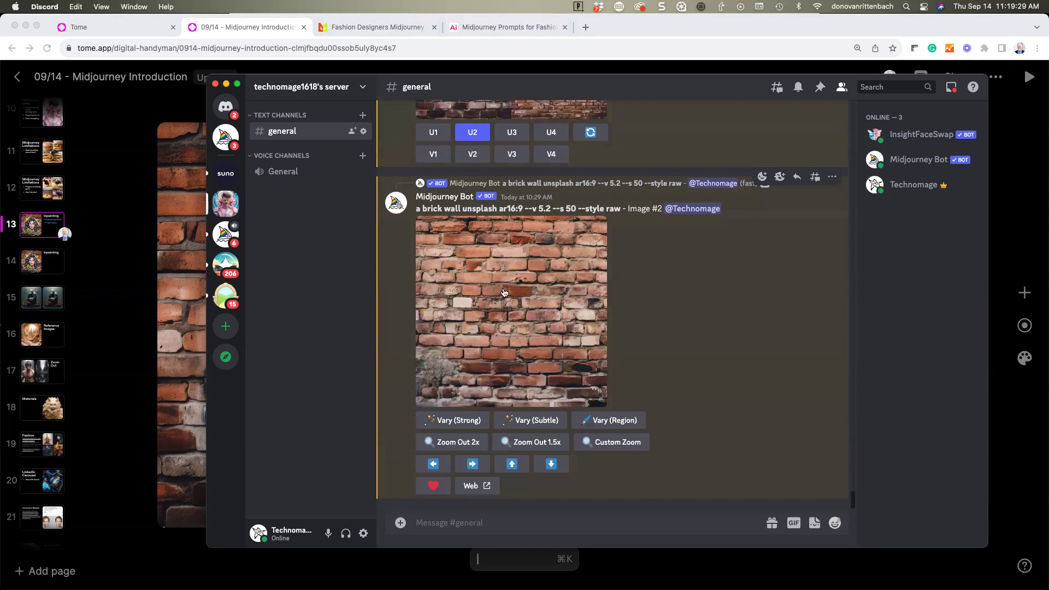
Open brick wall Image #2 for Vary (Region) and select a large rectangular area across the middle of the wall.
left_click(615, 428)
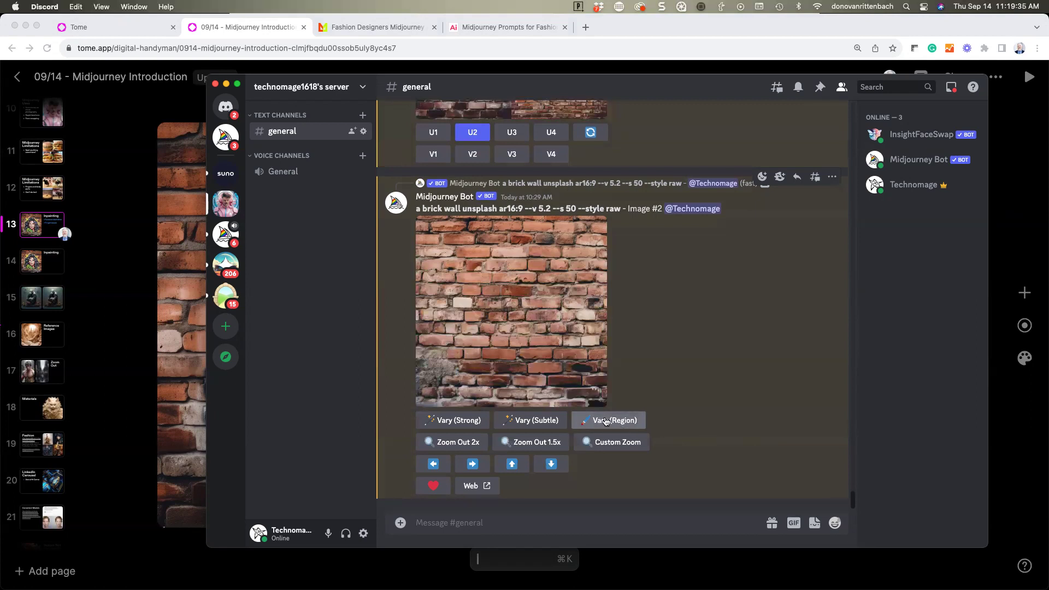
left_click(614, 426)
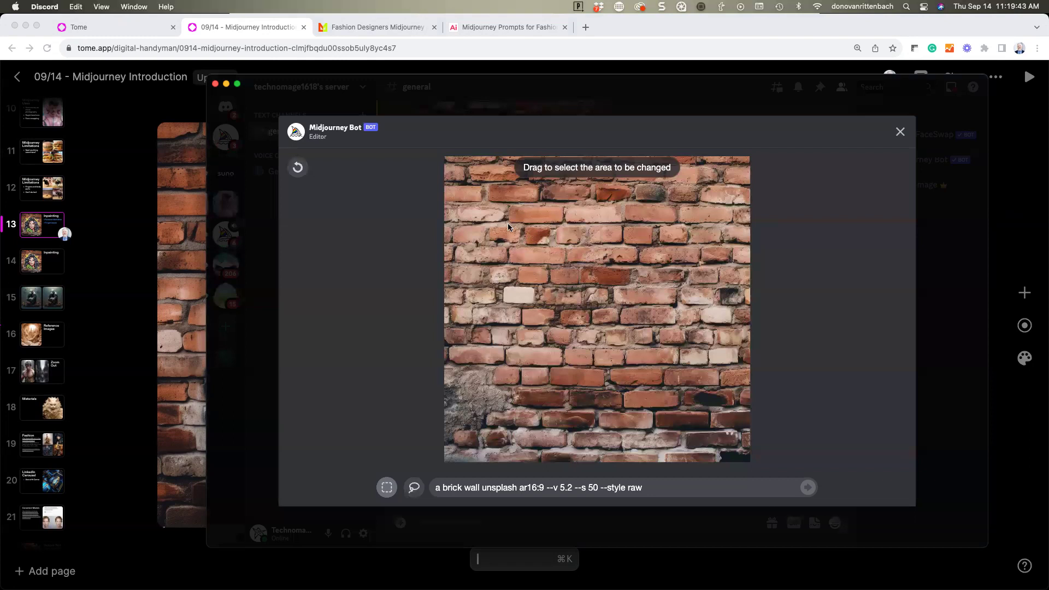
left_click_drag(492, 219, 716, 369)
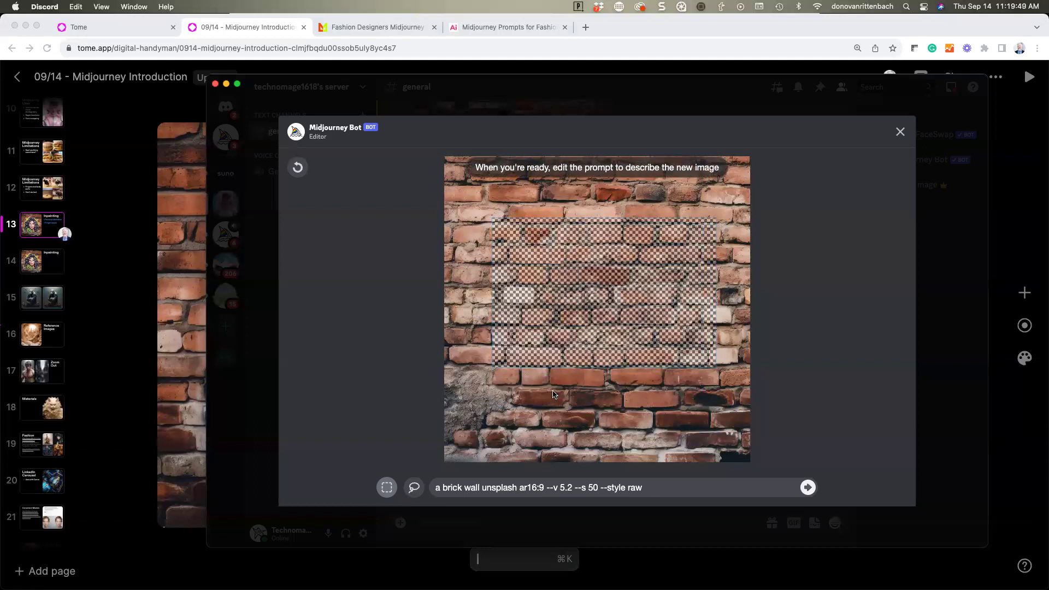
Replace the region prompt with "madonna image" and submit the variation.
left_click(655, 485)
left_click_drag(656, 485, 433, 487)
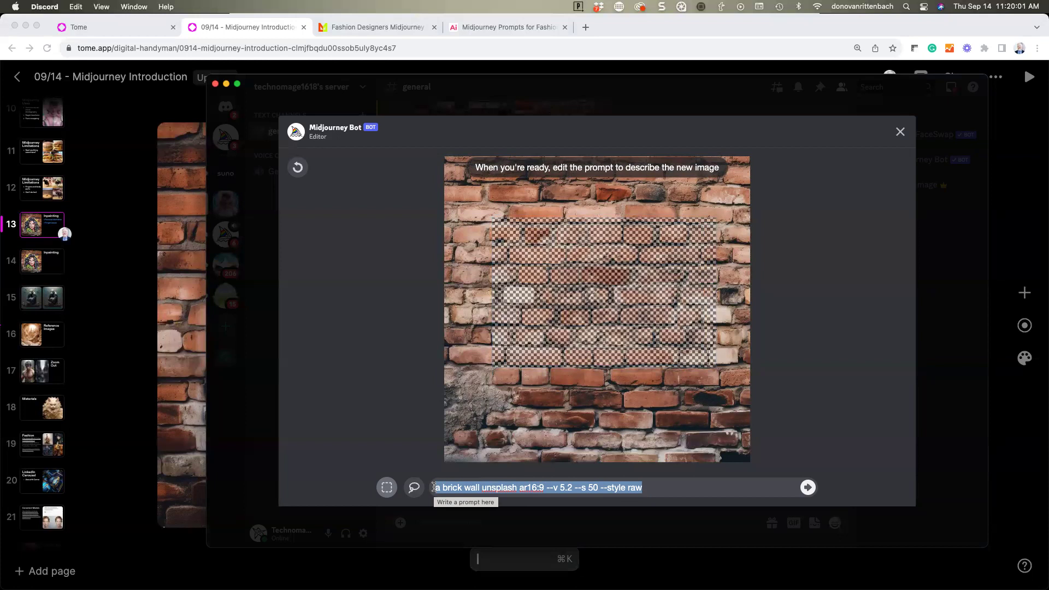
key("BackSpace")
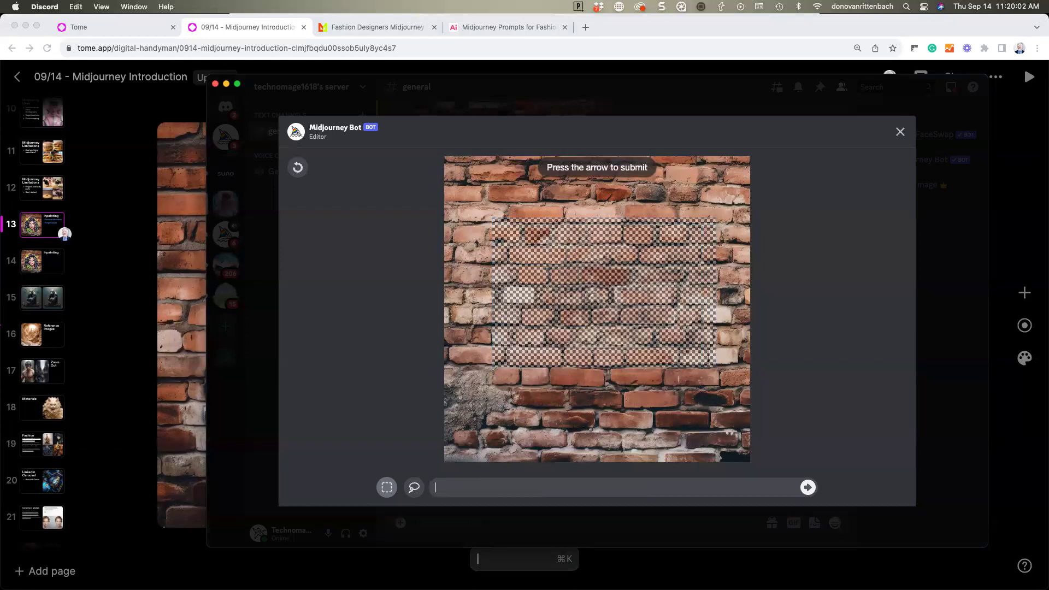
type("madonna image")
key("Return")
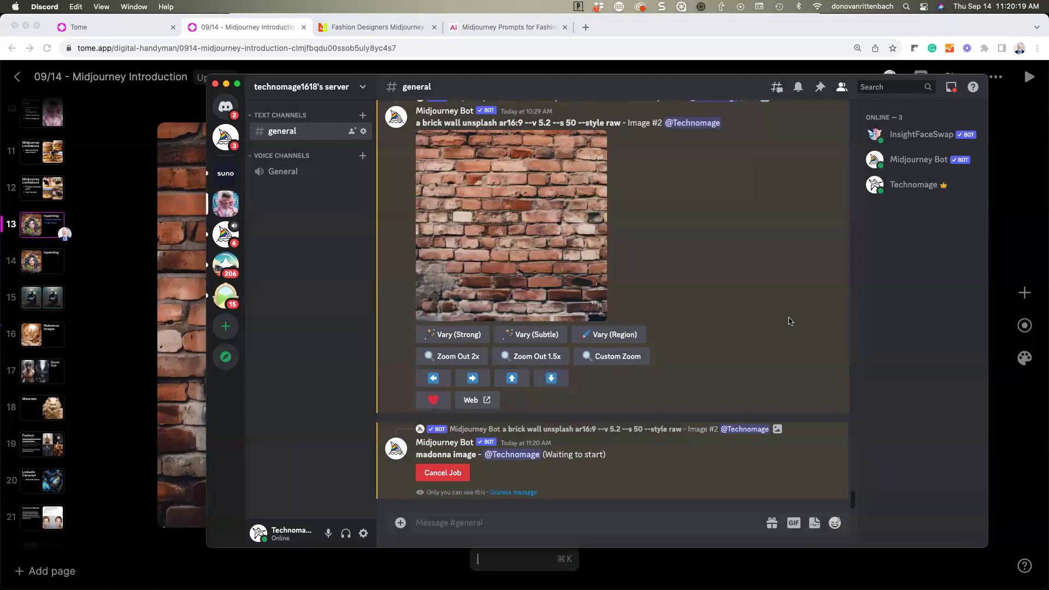
Examine the generated madonna variations enlarged and compare them with the mural on the Inpainting page of the presentation.
left_click_drag(501, 82, 646, 94)
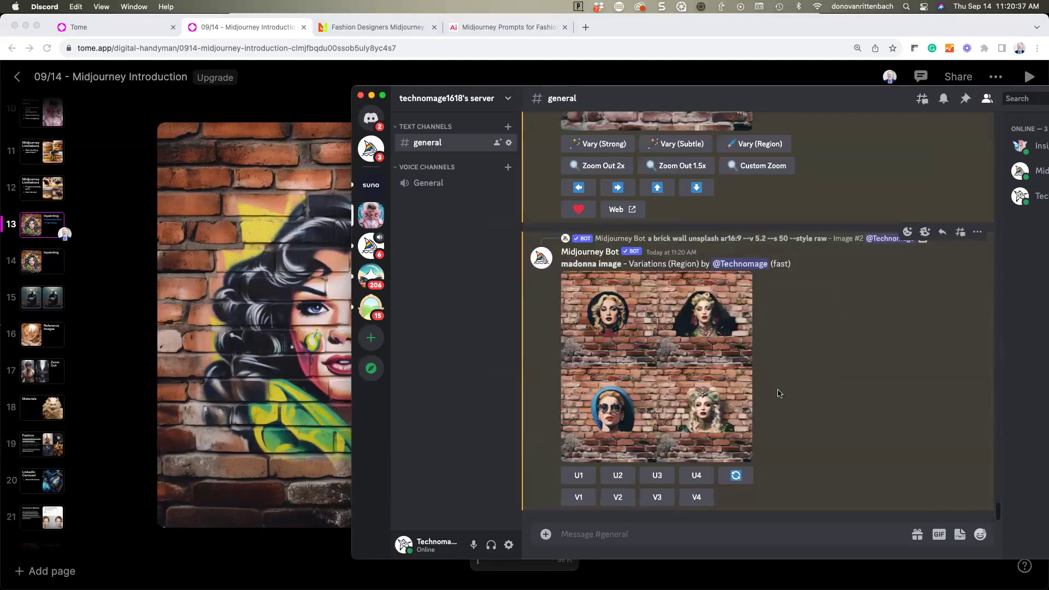
left_click(640, 386)
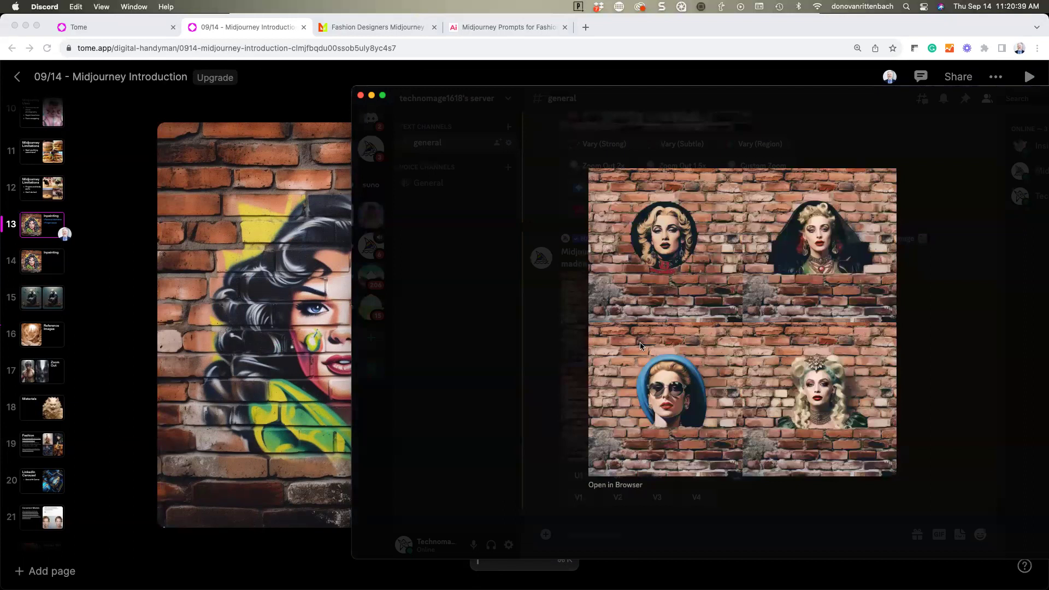
left_click_drag(696, 102, 583, 51)
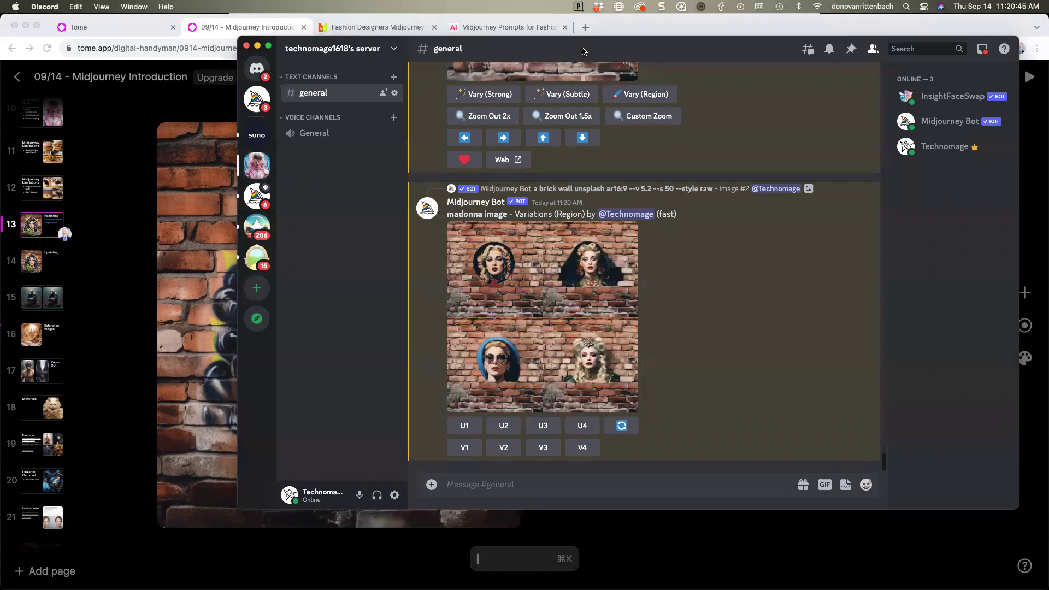
left_click(535, 291)
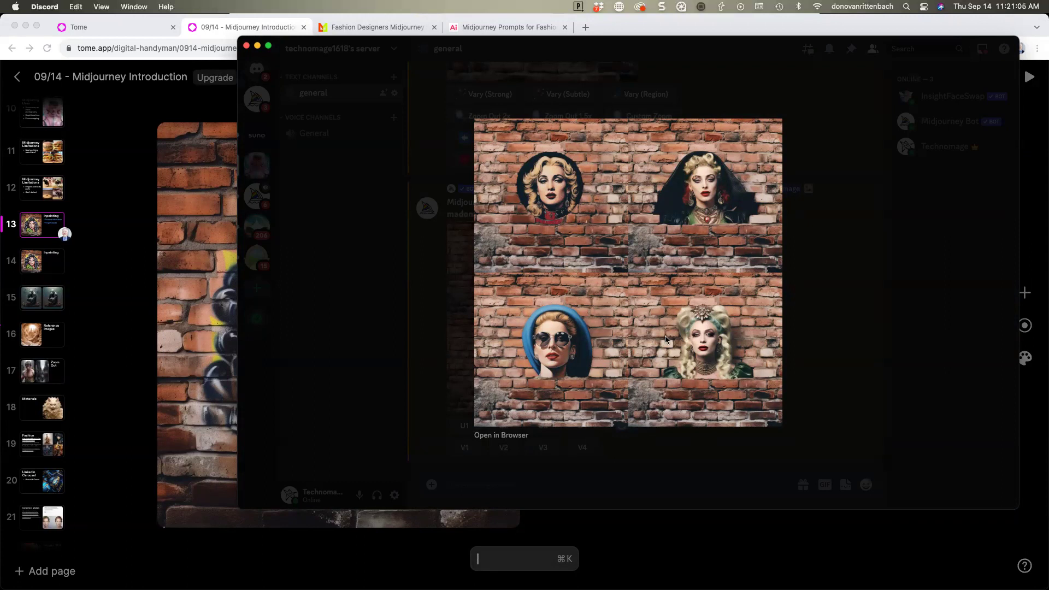
left_click(125, 328)
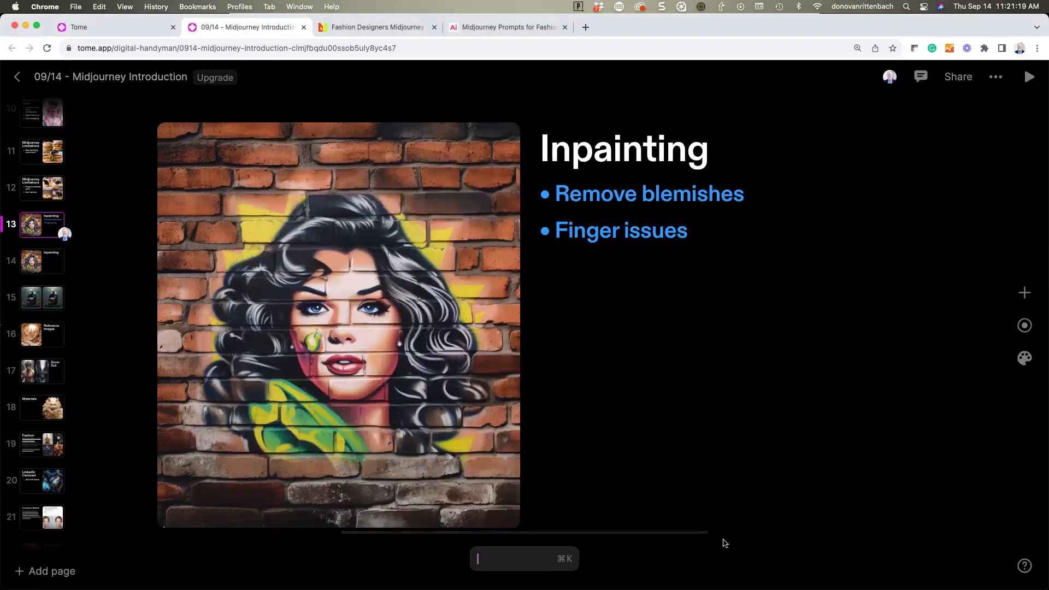
Return to Discord, close the enlarged preview and reopen the Vary (Region) editor for brick wall Image #2.
left_click(723, 567)
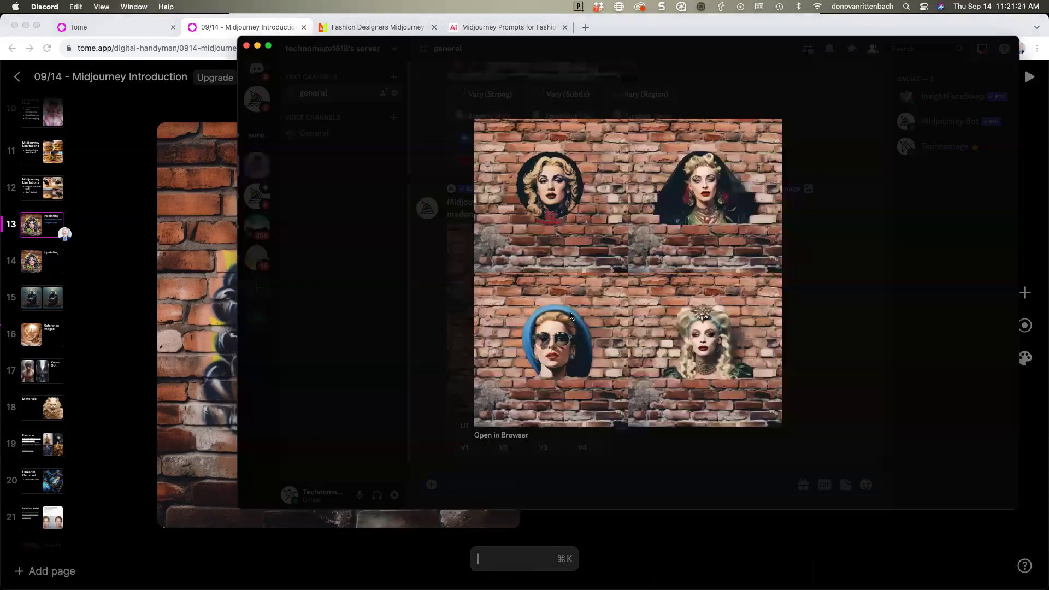
left_click(335, 285)
scroll(583, 301, "down", 5)
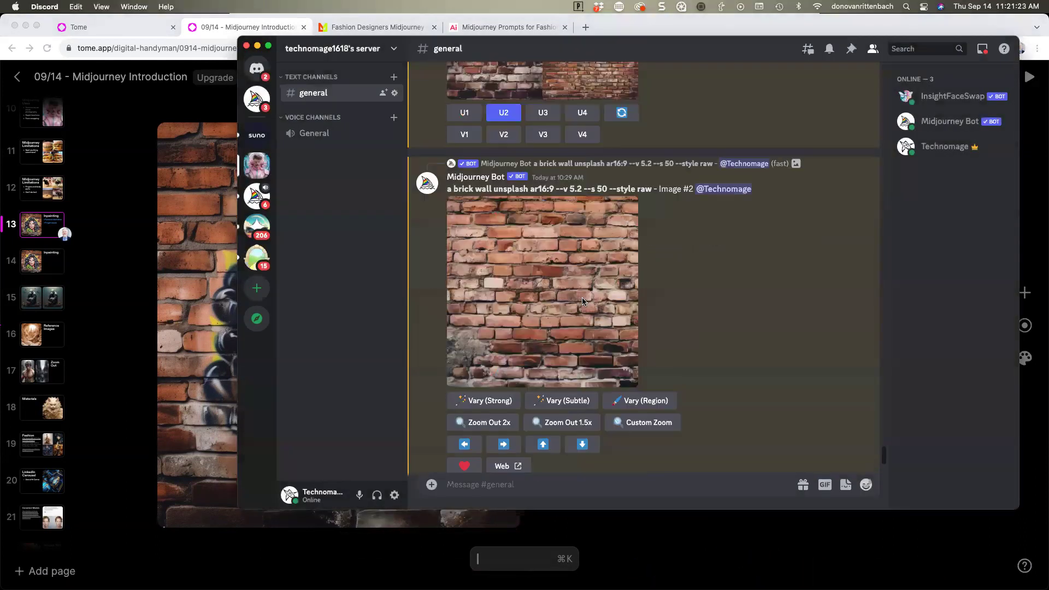
scroll(583, 301, "up", 2)
scroll(612, 317, "down", 4)
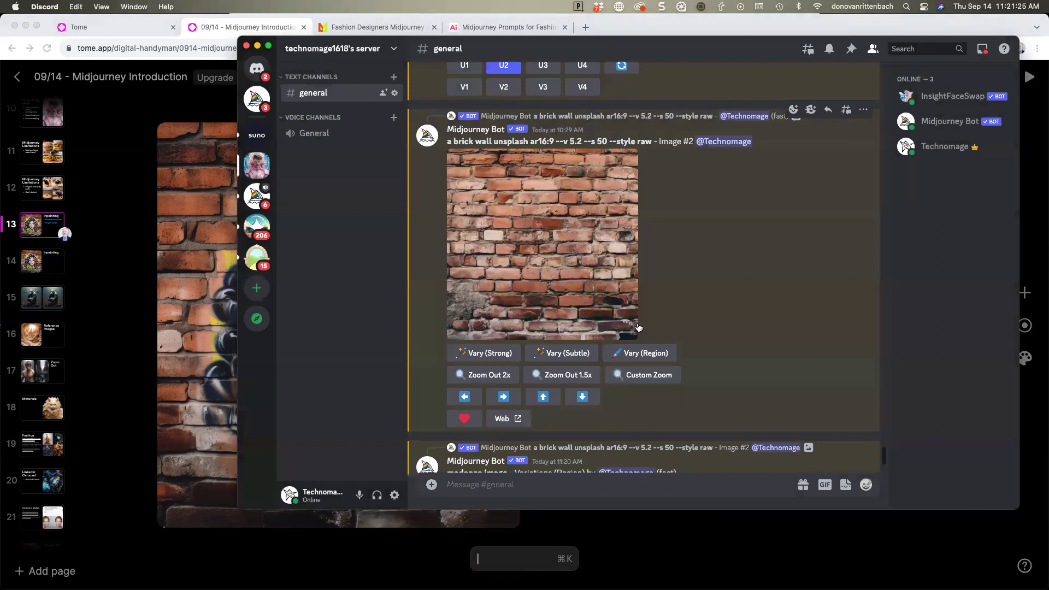
left_click(640, 353)
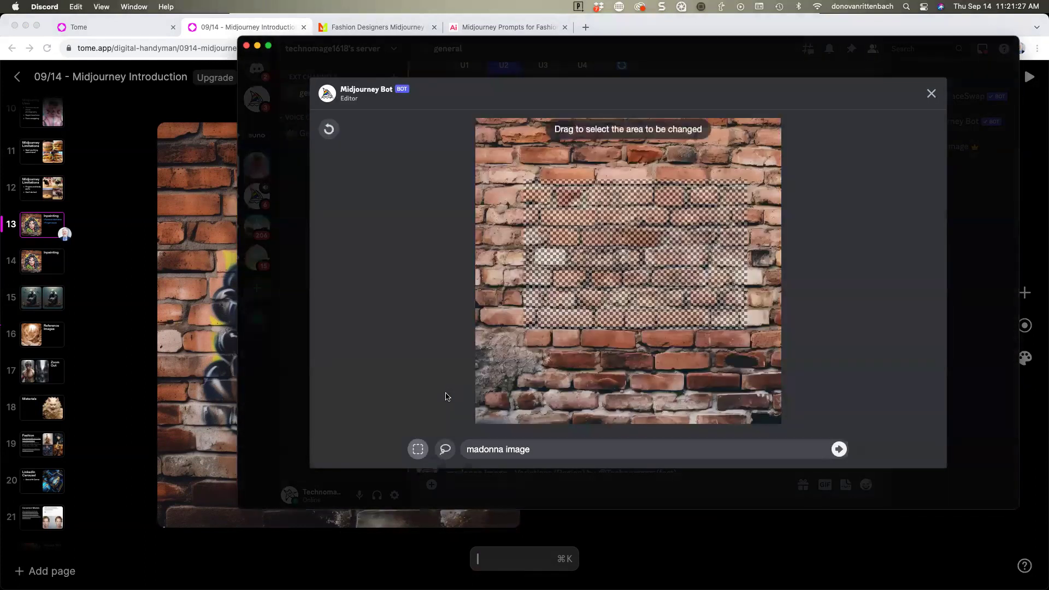
Change the region prompt to "graffiti of the virgin of guadalupe", submit it and go to the new job in the channel.
left_click(467, 449)
type("graffit of ")
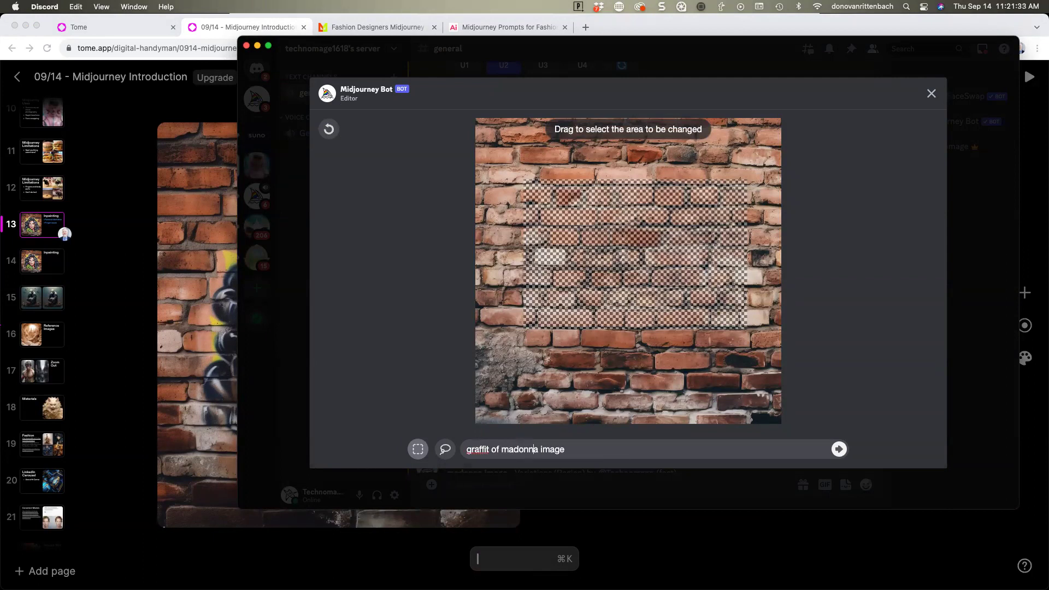
type("the virgin of guadalupe")
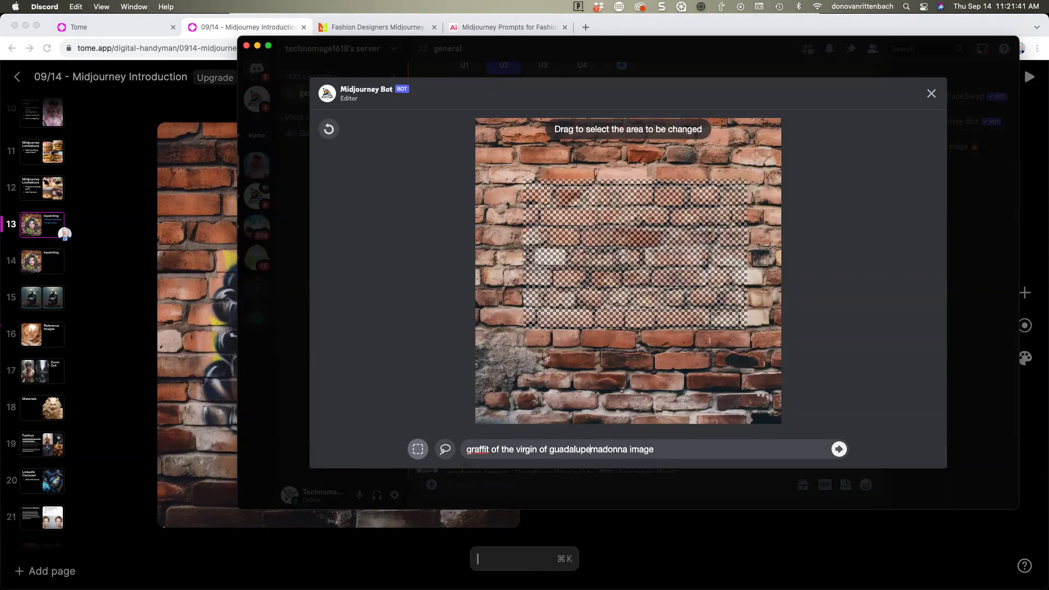
mouse_move(397, 568)
key("shift+super+Right")
key("BackSpace")
mouse_move(508, 568)
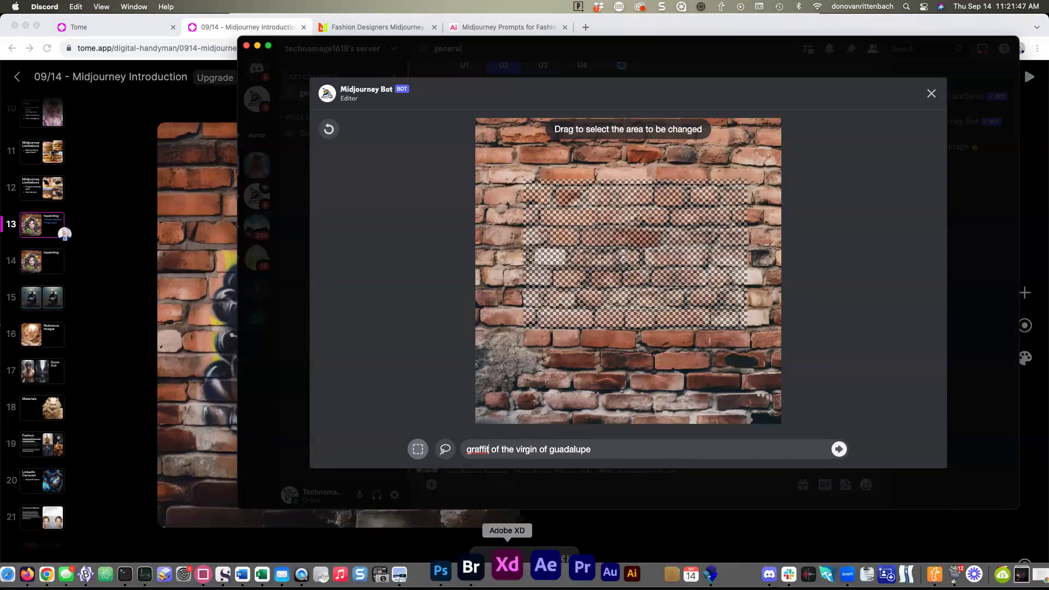
type("i")
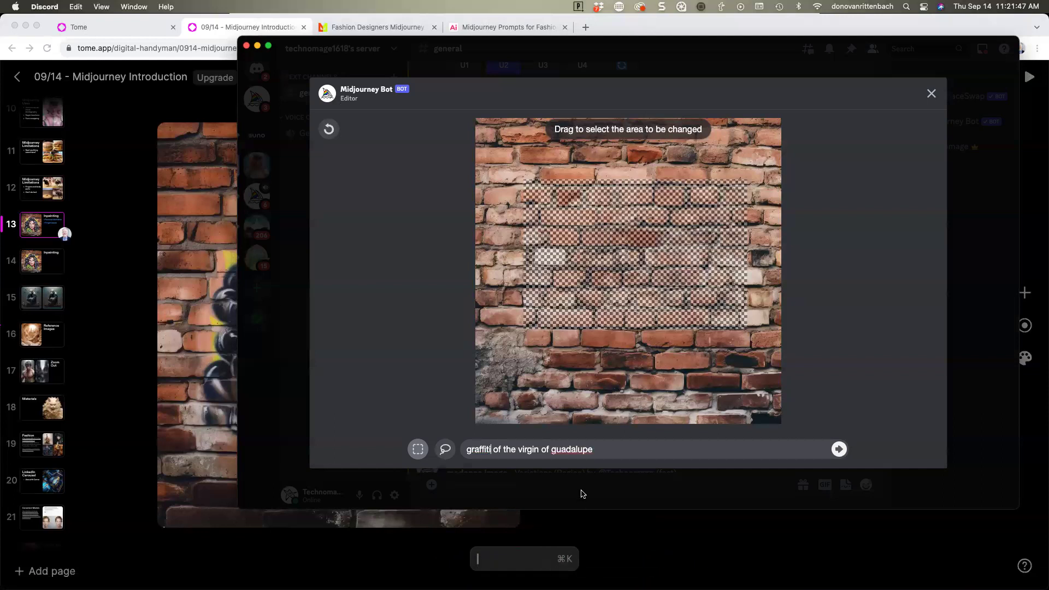
key("Return")
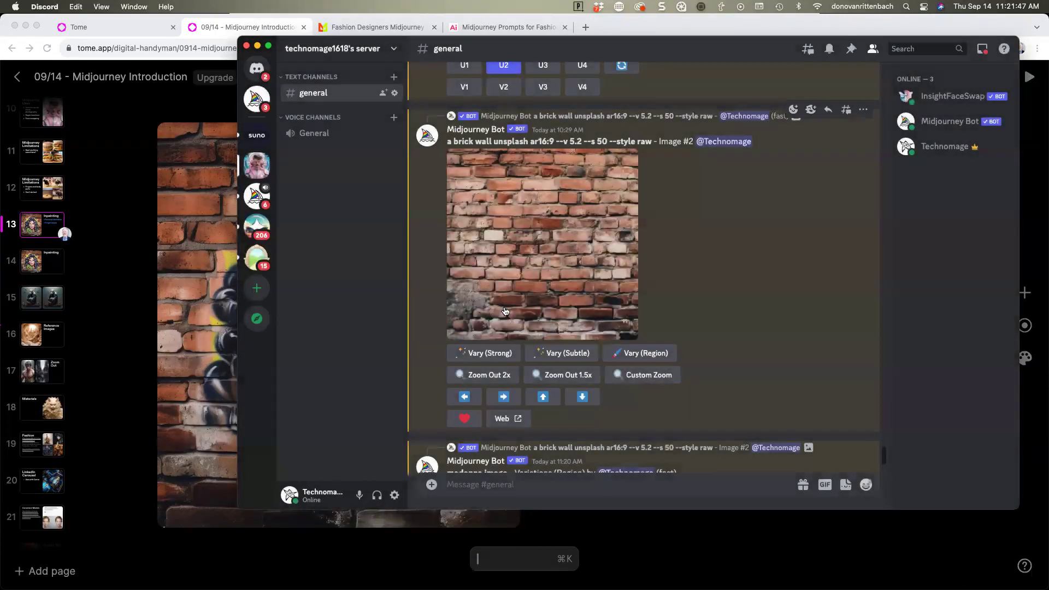
scroll(538, 313, "down", 3)
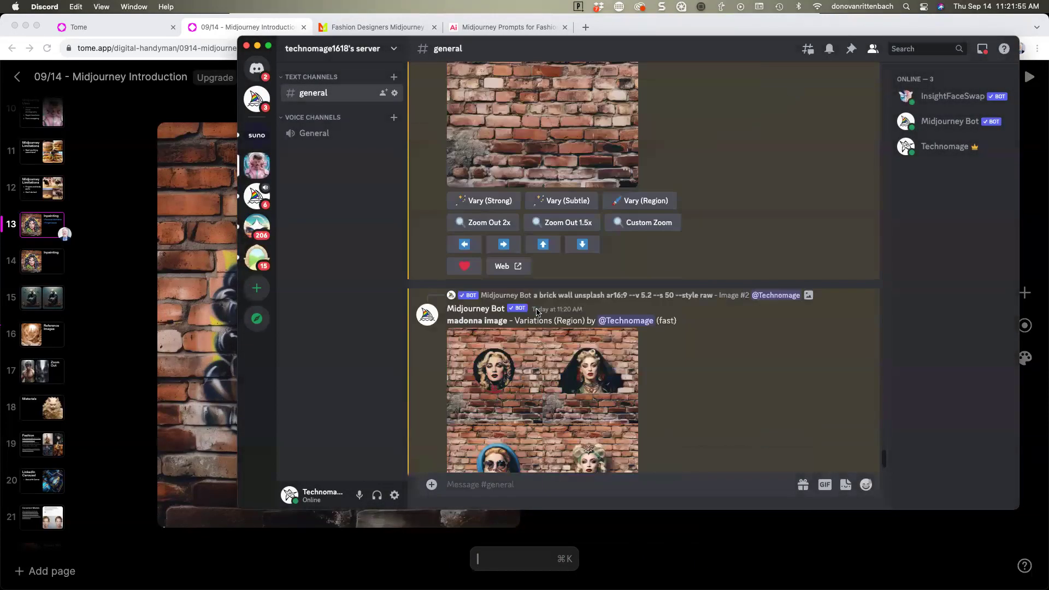
scroll(538, 313, "down", 2)
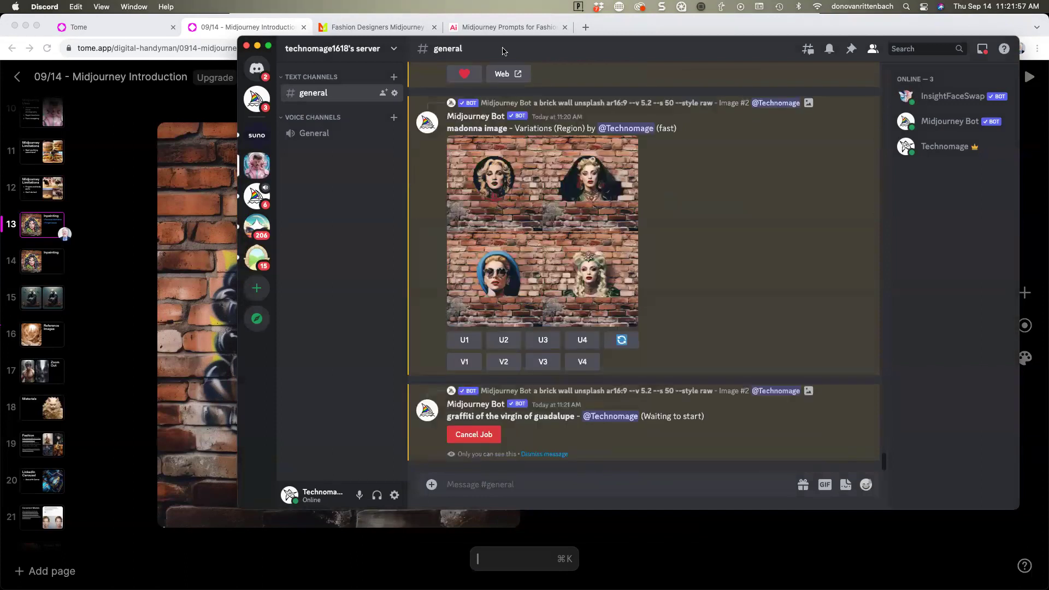
Move the Discord window clear and examine the "graffiti of the virgin of guadalupe" variation grid enlarged.
left_click_drag(504, 51, 533, 56)
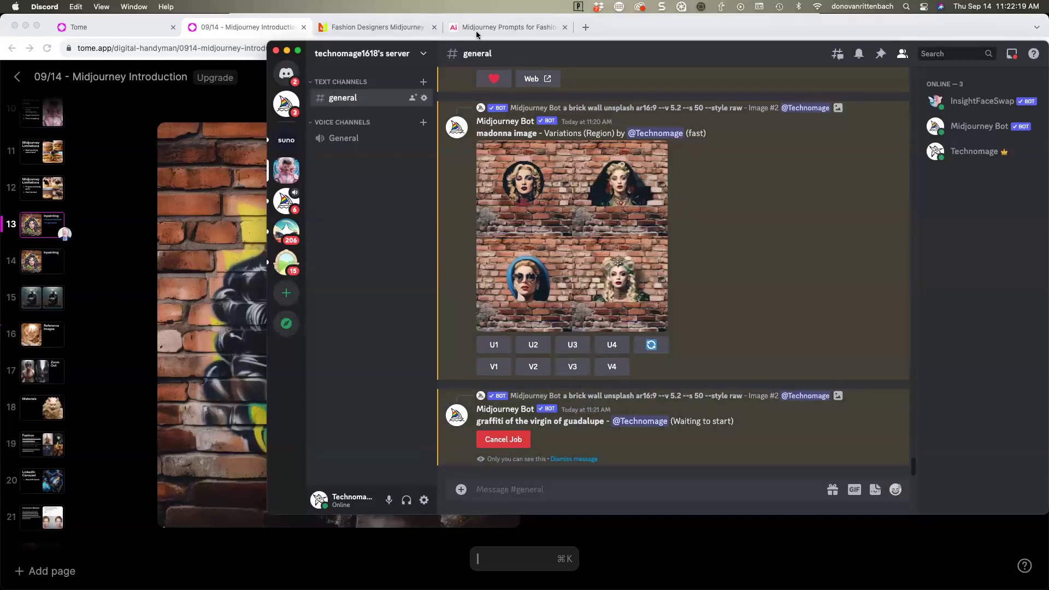
left_click_drag(541, 48, 542, 24)
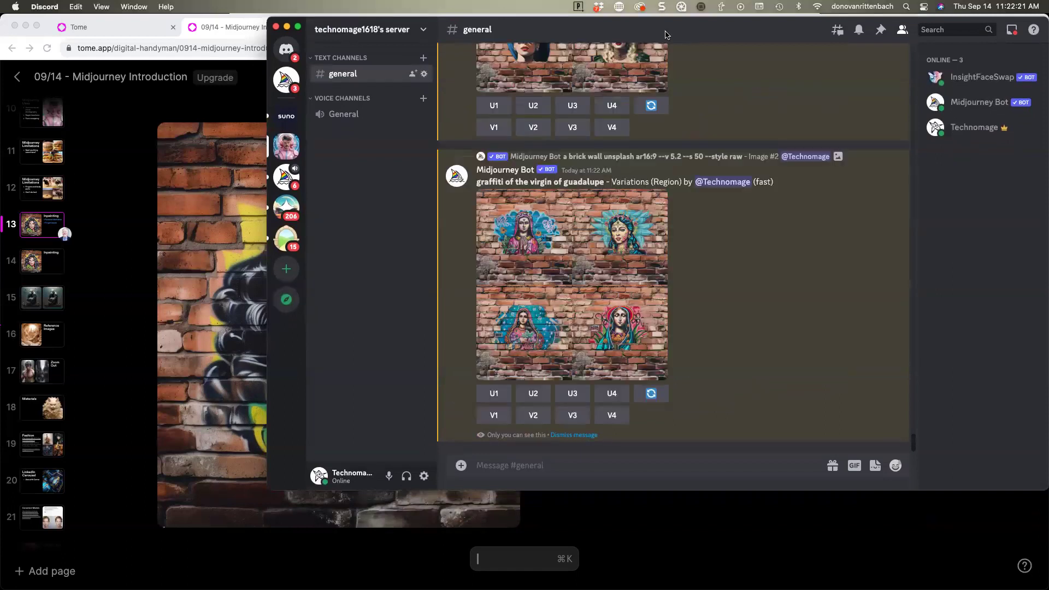
left_click(581, 329)
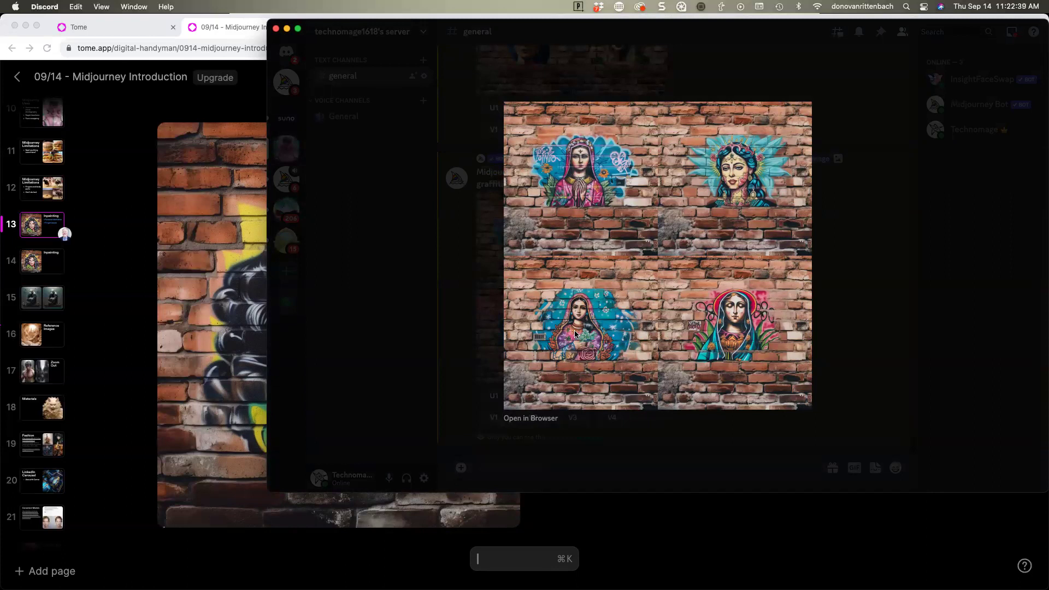
left_click(466, 376)
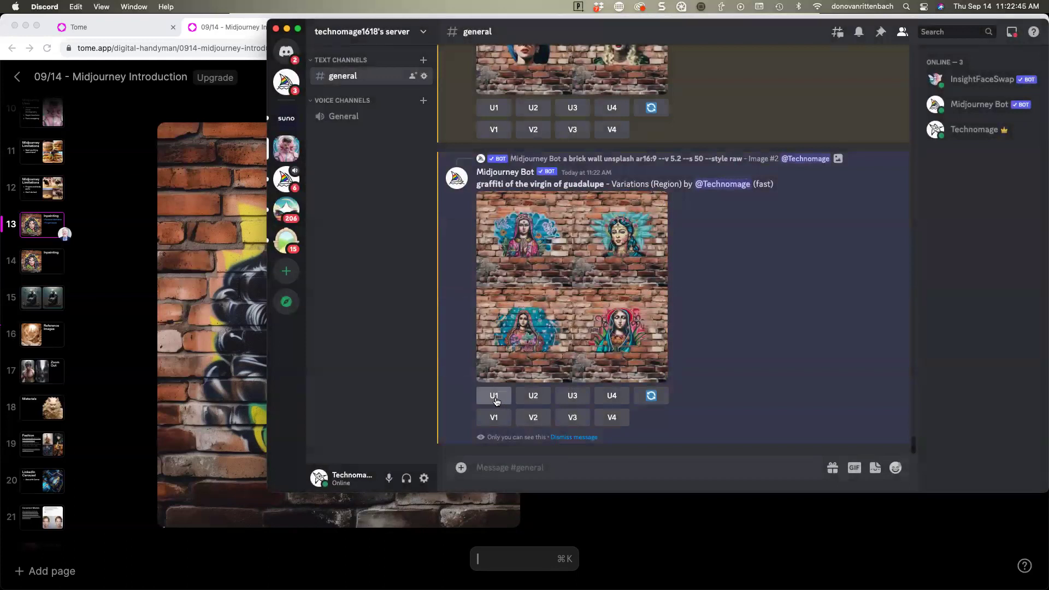
Upscale the first "graffiti of the virgin of guadalupe" variation and open the upscaled image enlarged.
left_click(495, 397)
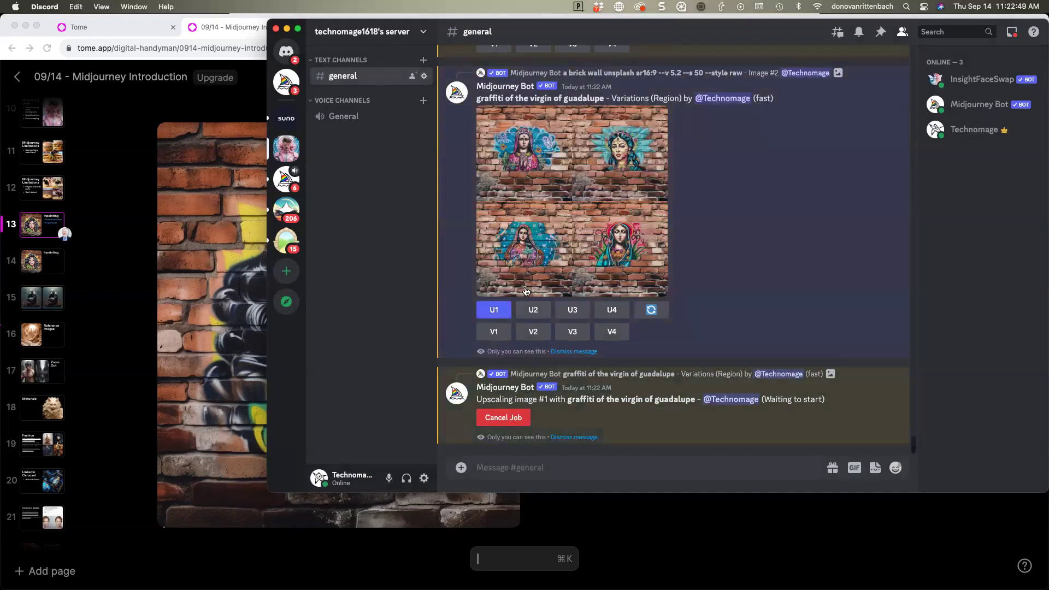
left_click(585, 254)
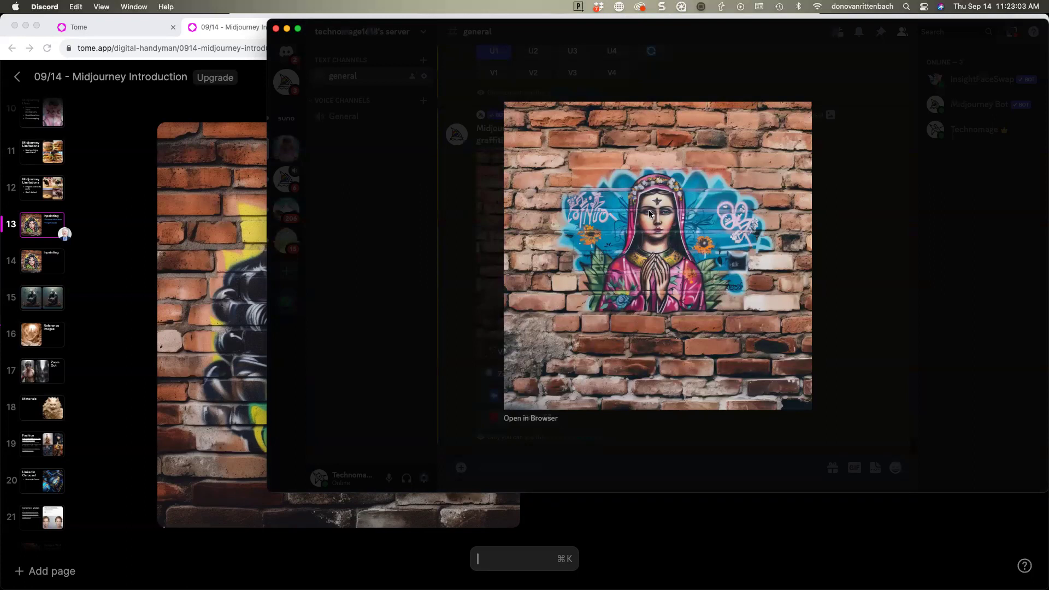
Switch to the presentation in Chrome and compare the two Inpainting pages, 13 and 14, ending on page 14.
left_click(224, 340)
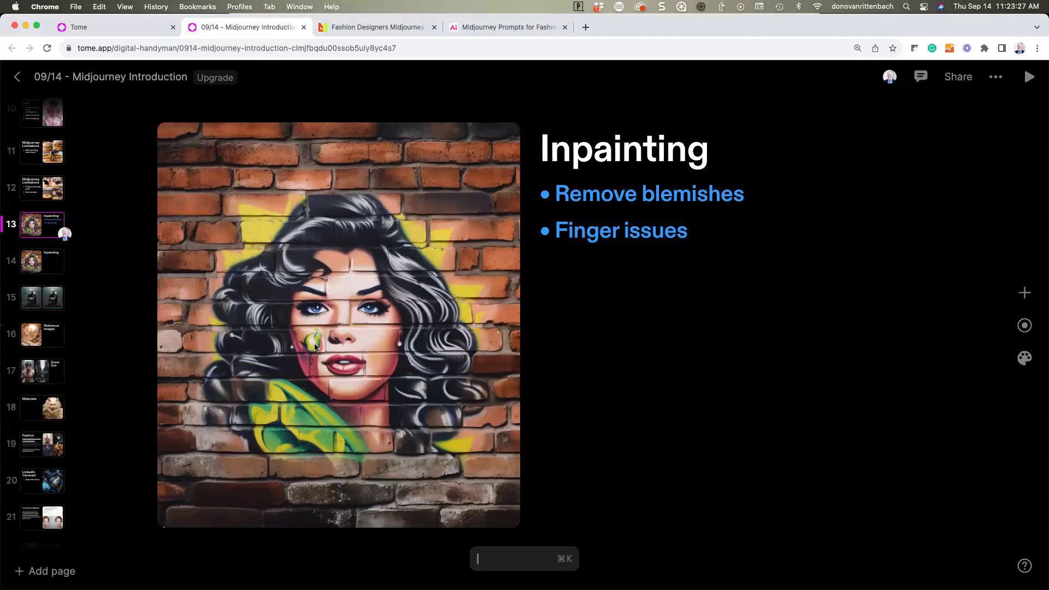
left_click(54, 267)
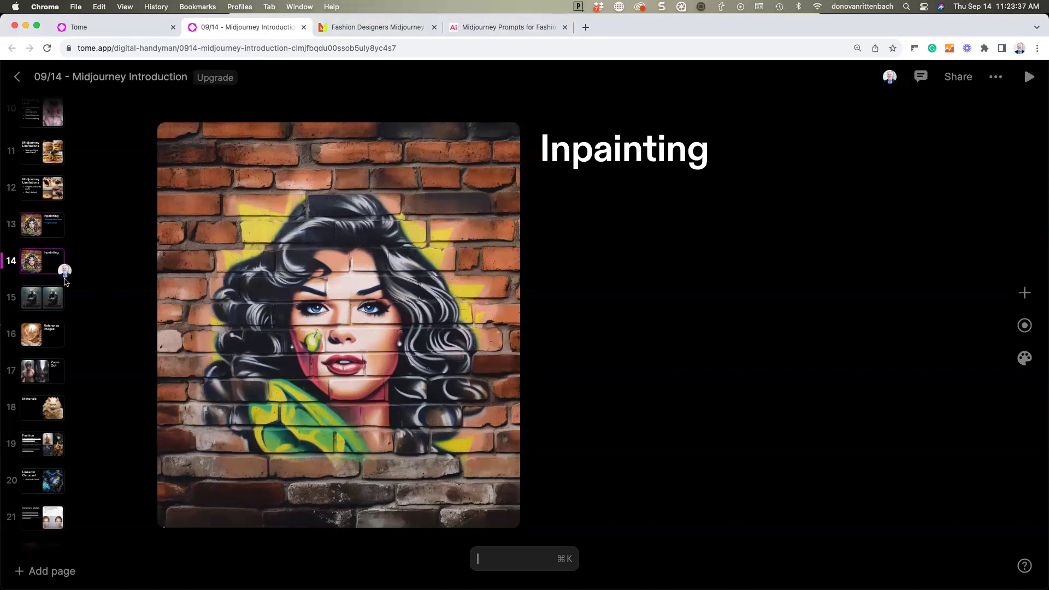
left_click(41, 222)
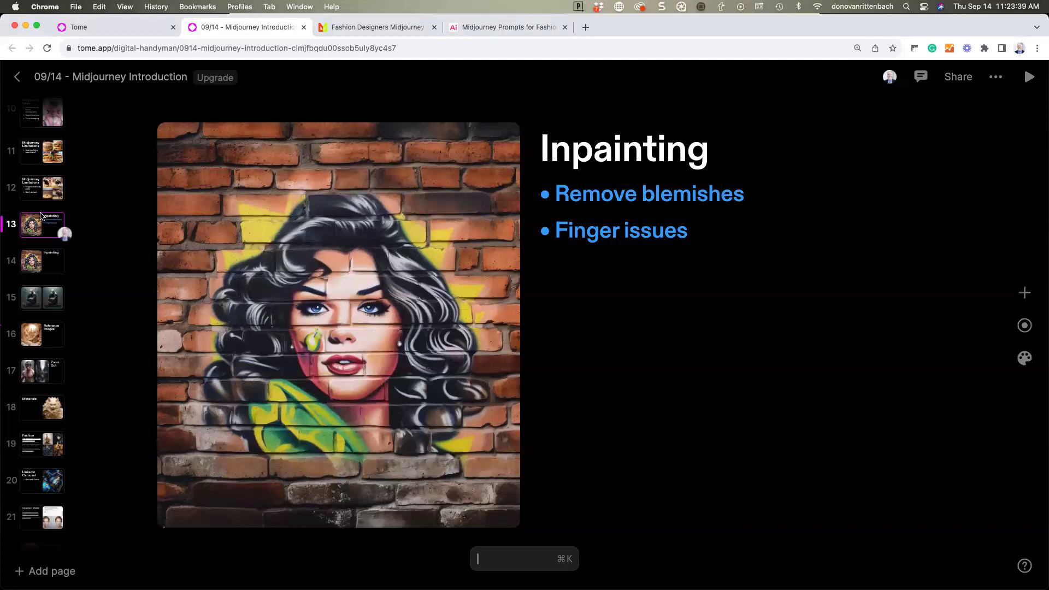
left_click(38, 268)
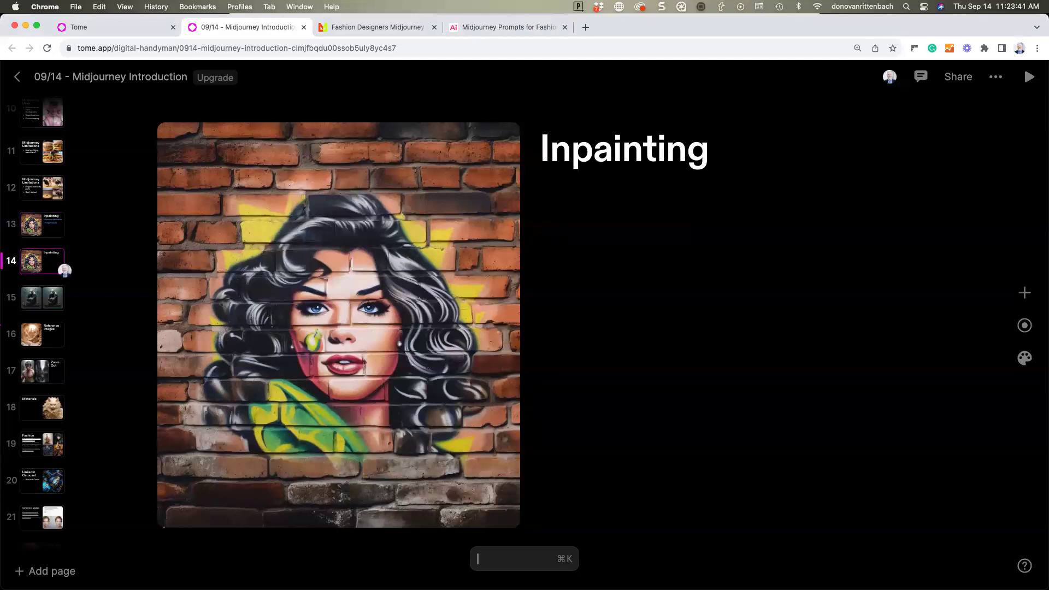
Replace the mural image on page 14 with the version without the green cheek blemish, and go to page 15.
key("super+shift+4")
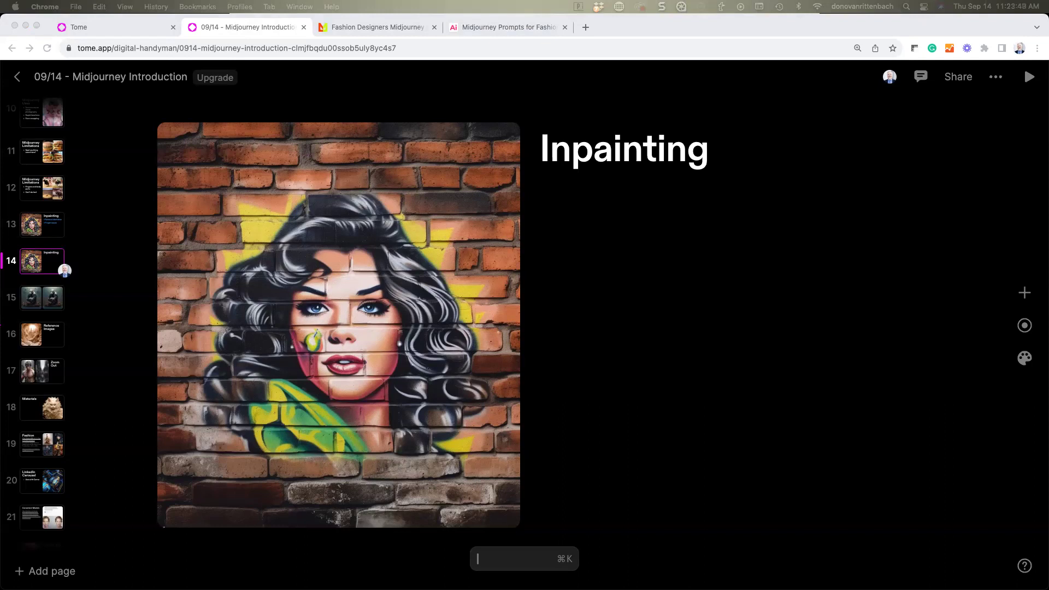
left_click_drag(368, 213, 383, 228)
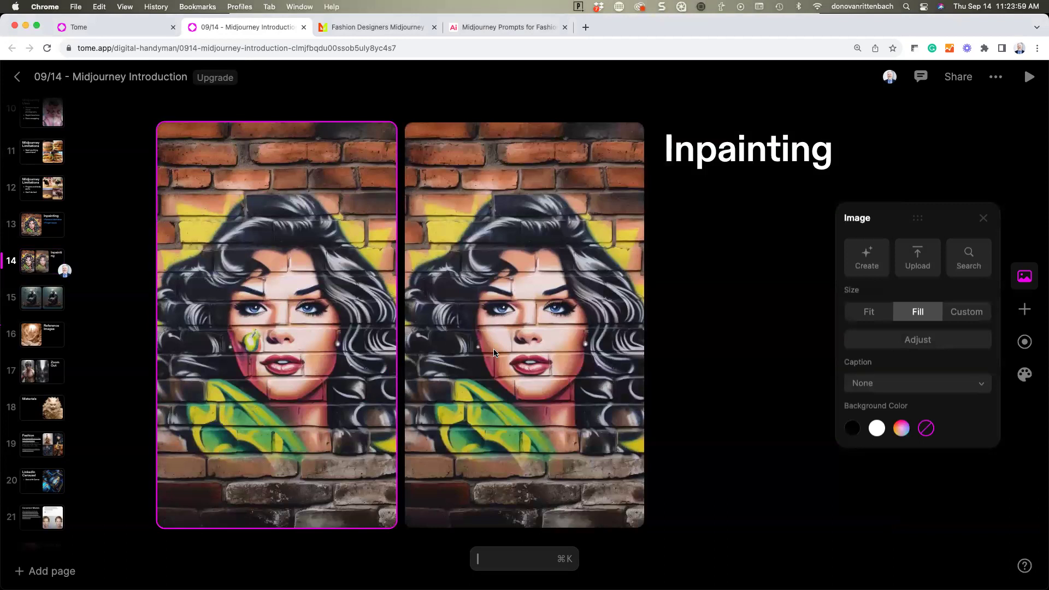
key("BackSpace")
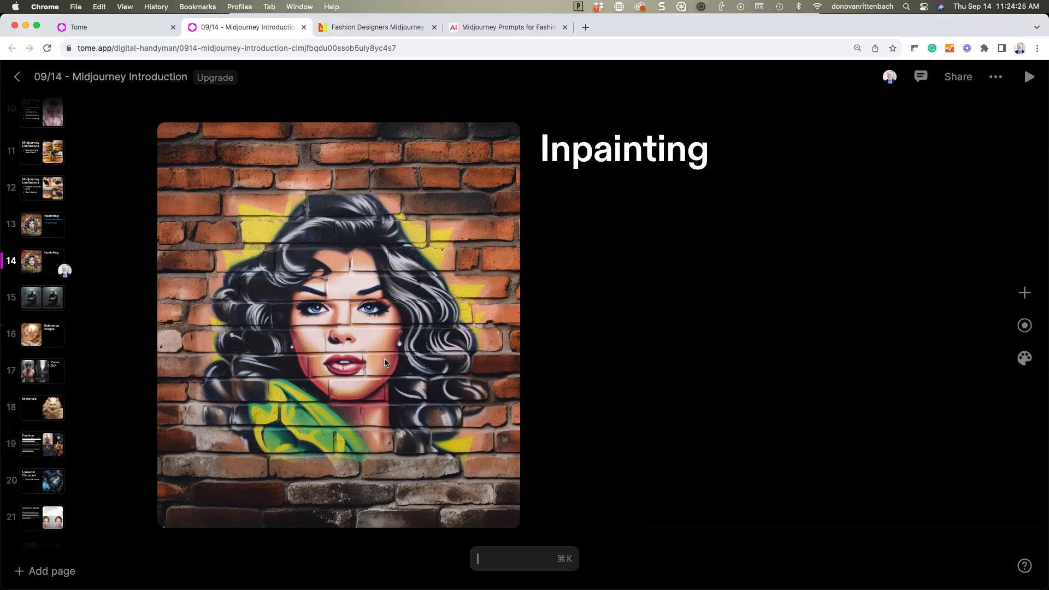
left_click(43, 296)
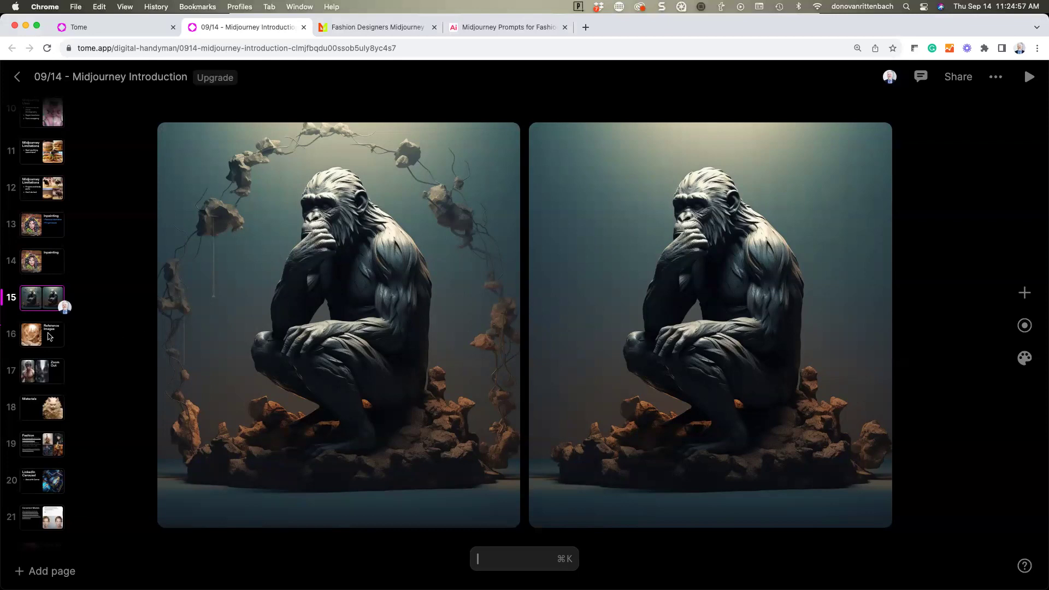
Switch to Discord, close the enlarged preview and open the Vary (Region) editor for the upscaled graffiti Image #1.
mouse_move(568, 576)
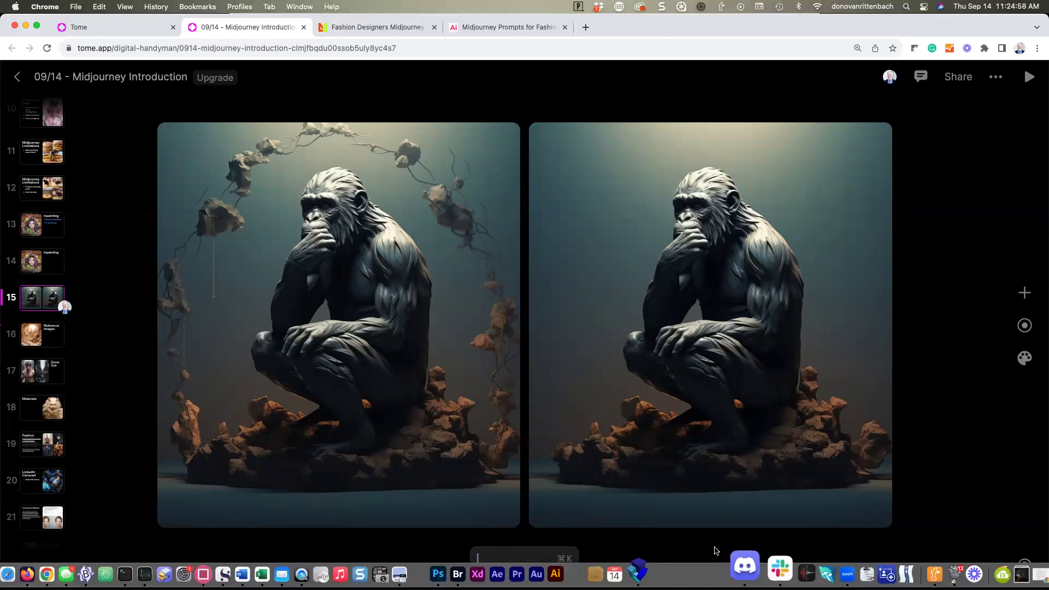
left_click(730, 563)
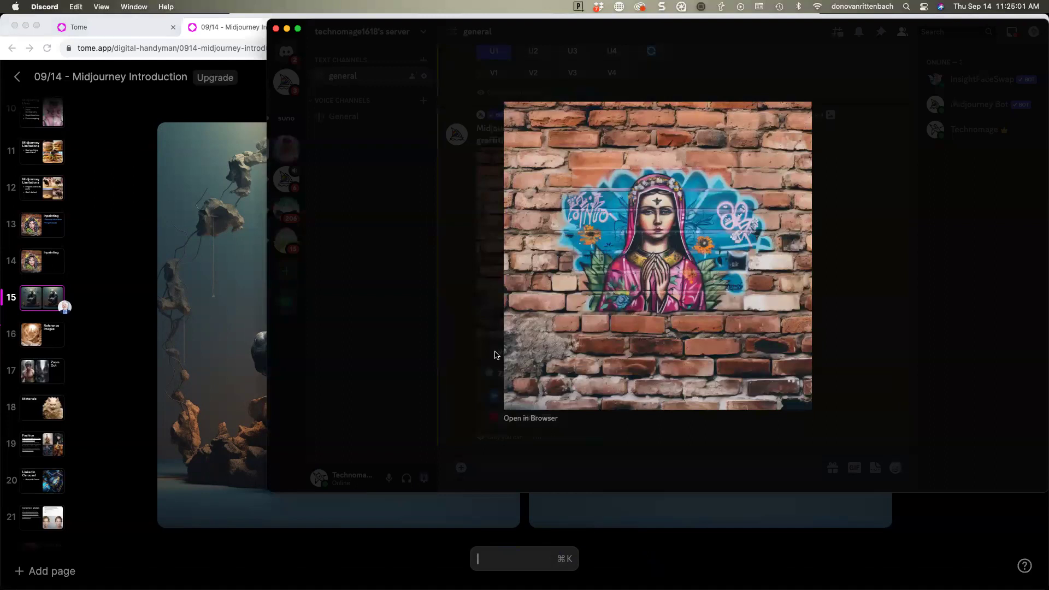
left_click(481, 351)
left_click(669, 352)
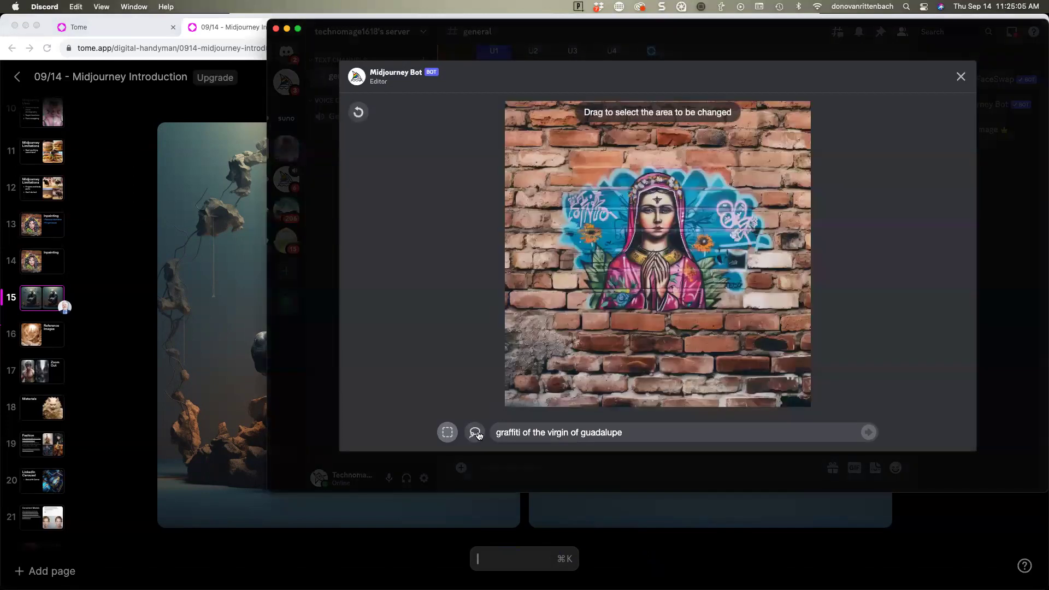
Outline part of the mural with the freehand lasso, select the whole region prompt and close the editor without submitting.
left_click(474, 433)
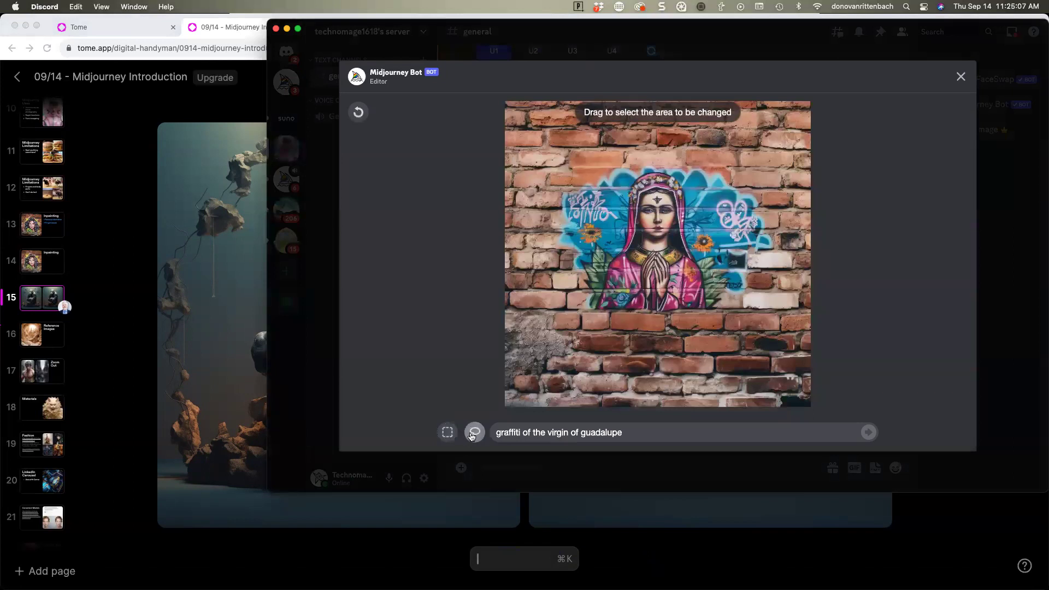
mouse_move(653, 295)
left_mouse_down()
mouse_move(662, 246)
mouse_move(605, 212)
mouse_move(570, 312)
mouse_move(621, 349)
mouse_move(659, 310)
mouse_move(658, 211)
left_mouse_up()
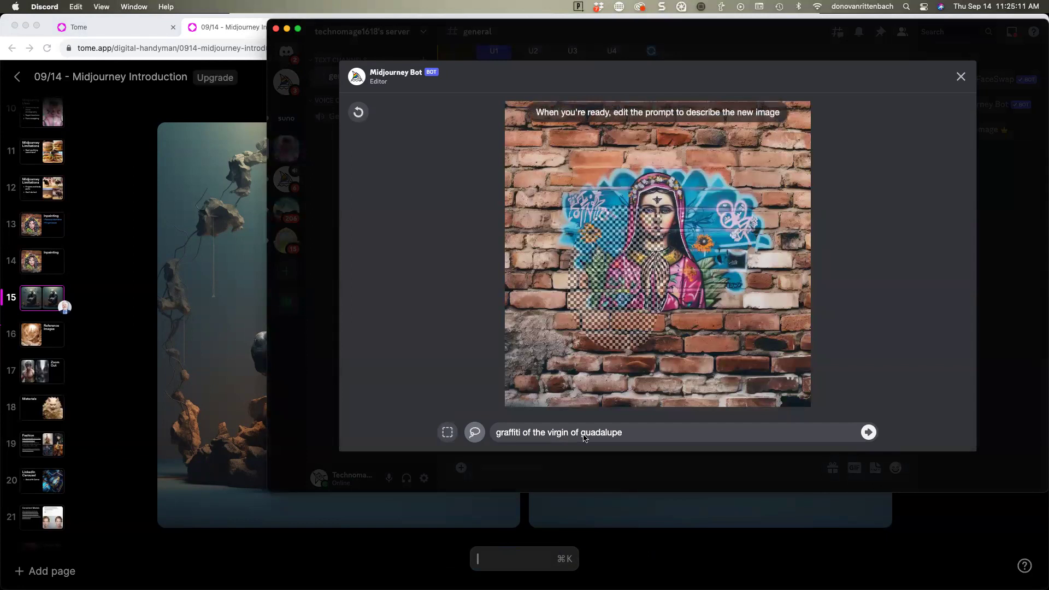
left_click_drag(622, 432, 483, 433)
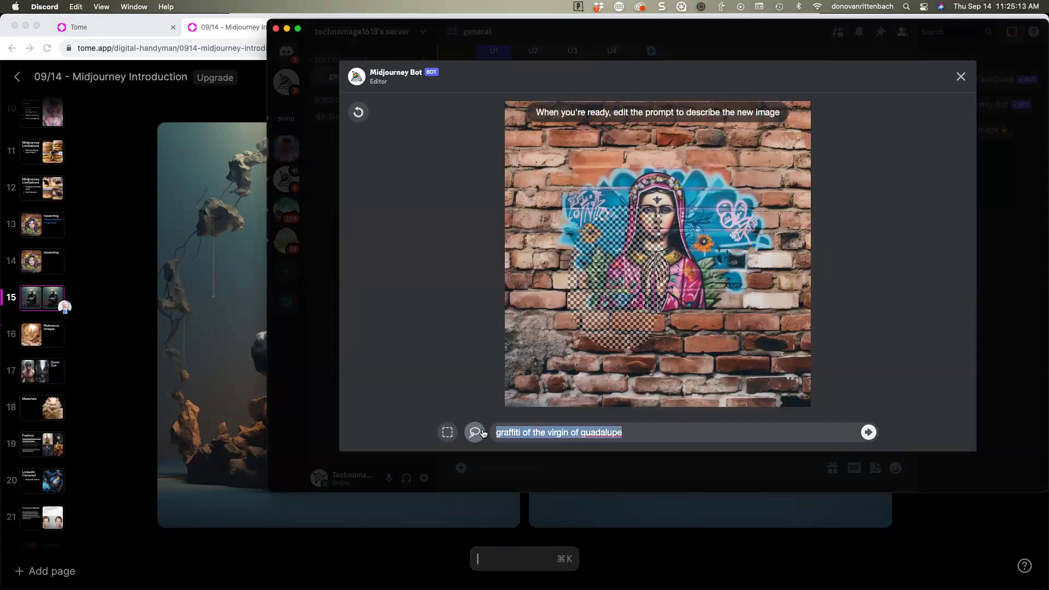
left_click(321, 373)
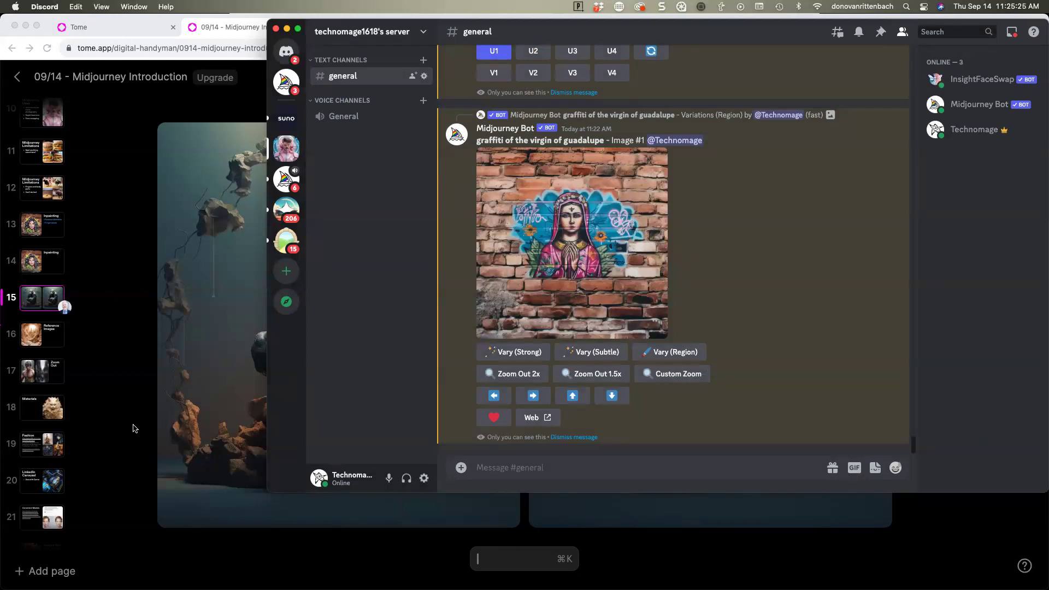
Switch to the presentation in Chrome and go to the Reference Images page.
left_click(133, 428)
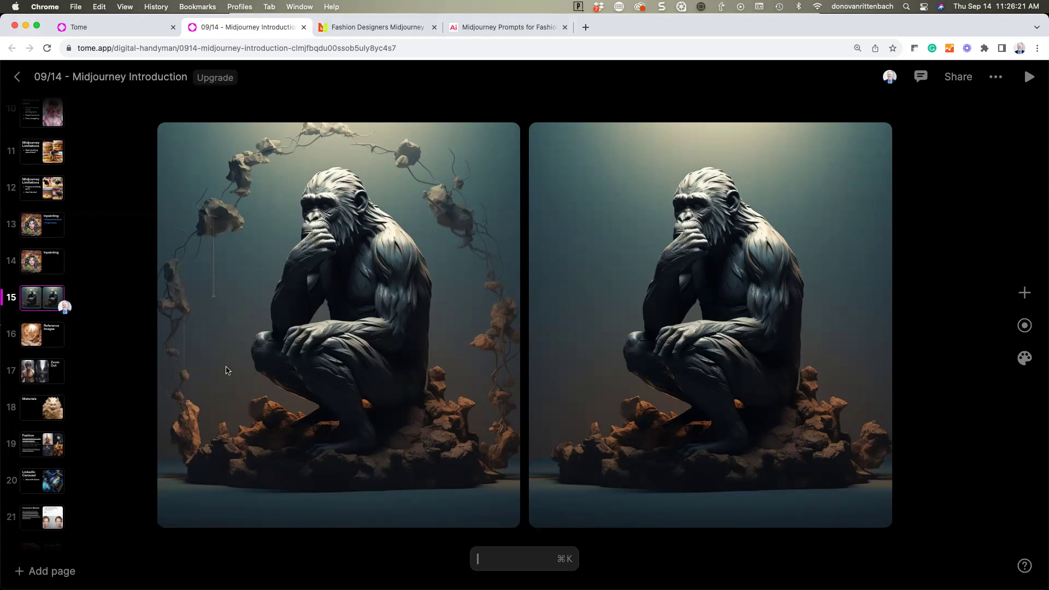
left_click(51, 338)
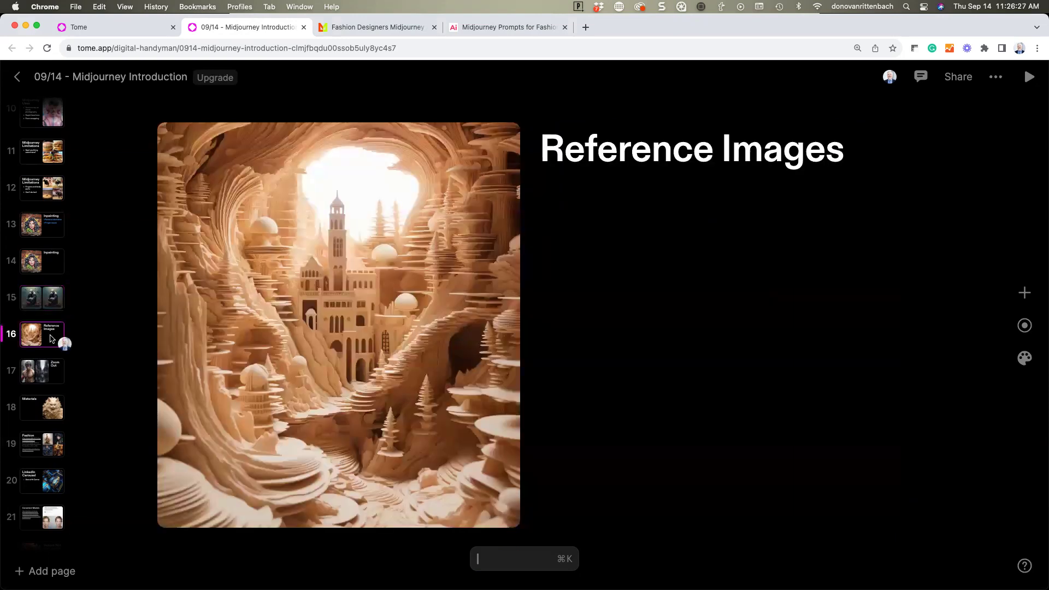
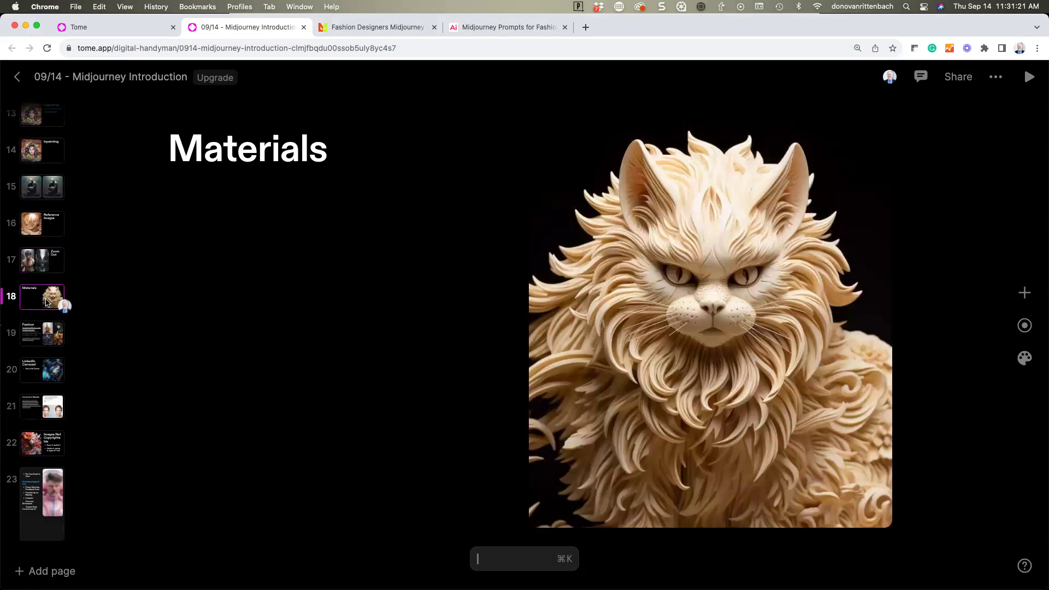
Move the presentation window aside and bring "Cat Materials - Labelled.pdf" forward in Preview, enlarging its window to fill most of the screen.
left_click_drag(684, 29, 744, 80)
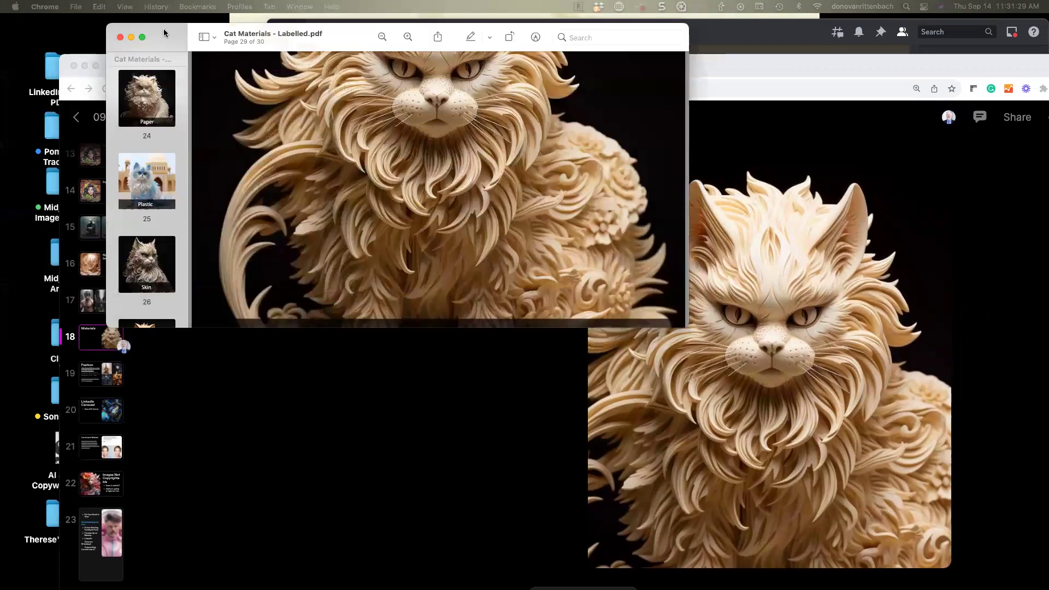
left_click_drag(163, 29, 183, 73)
left_click_drag(359, 82, 352, 40)
left_click_drag(697, 330, 879, 582)
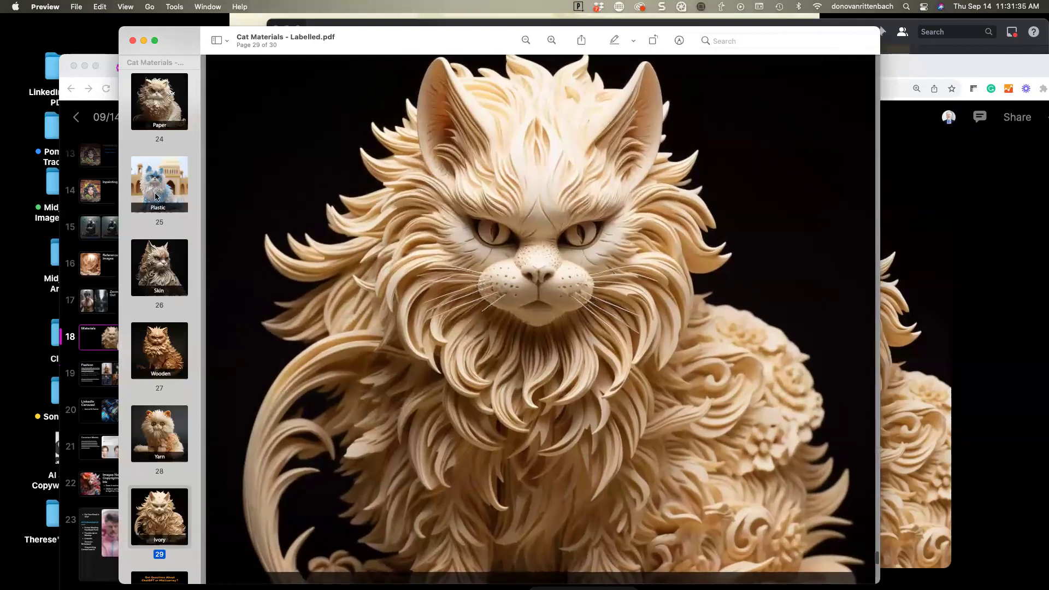
Go to the first page of the PDF and view the Midjourney Materials Guide cover.
scroll(155, 196, "up", 20)
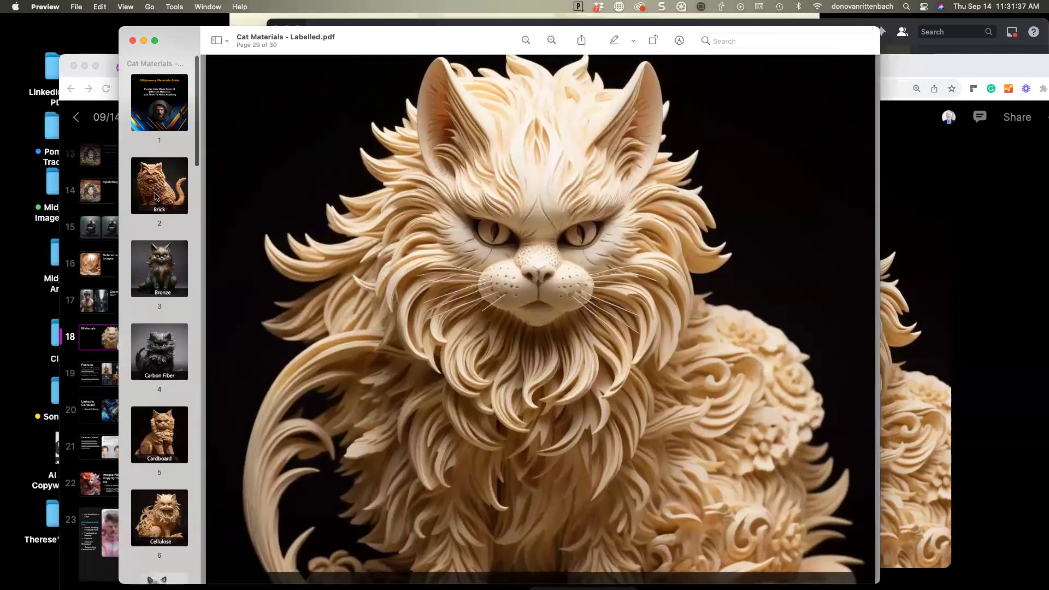
left_click(158, 115)
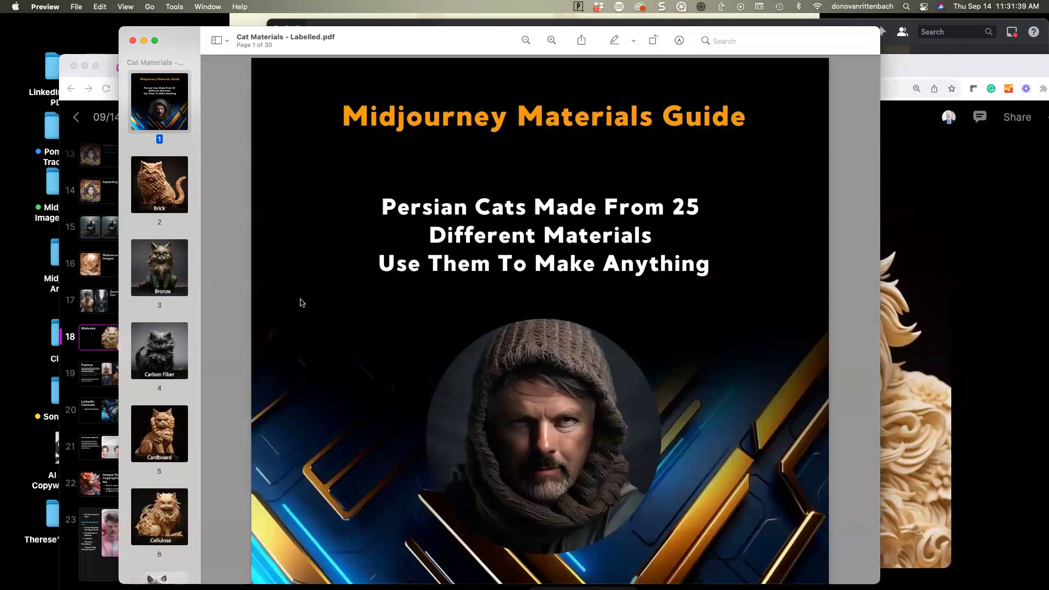
scroll(301, 300, "down", 5)
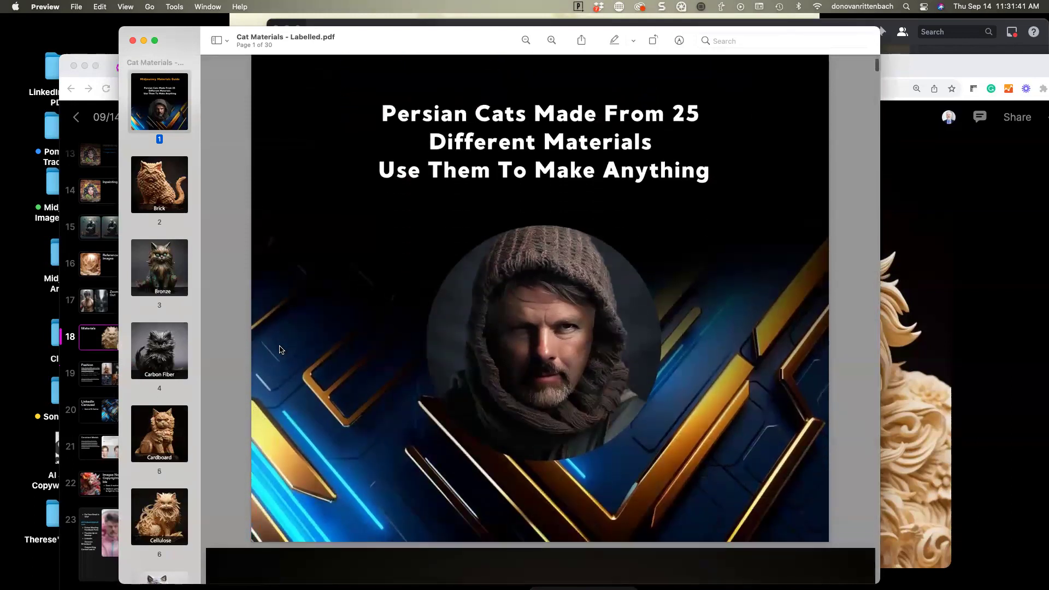
scroll(280, 350, "up", 2)
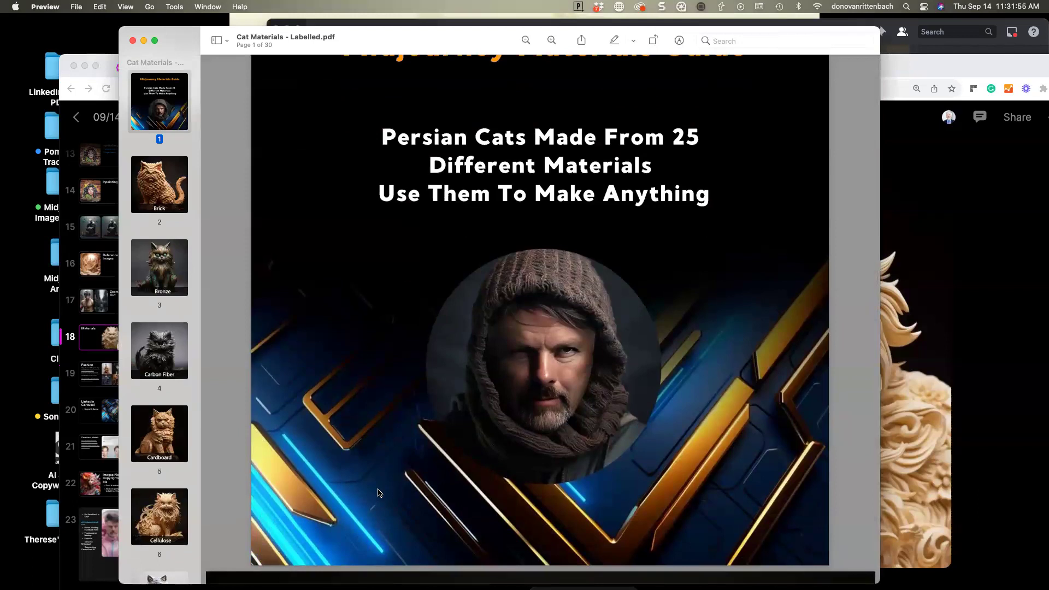
View the Brick, Bronze and Carbon Fiber cat pages at a zoom that shows each whole image with its label.
left_click(166, 198)
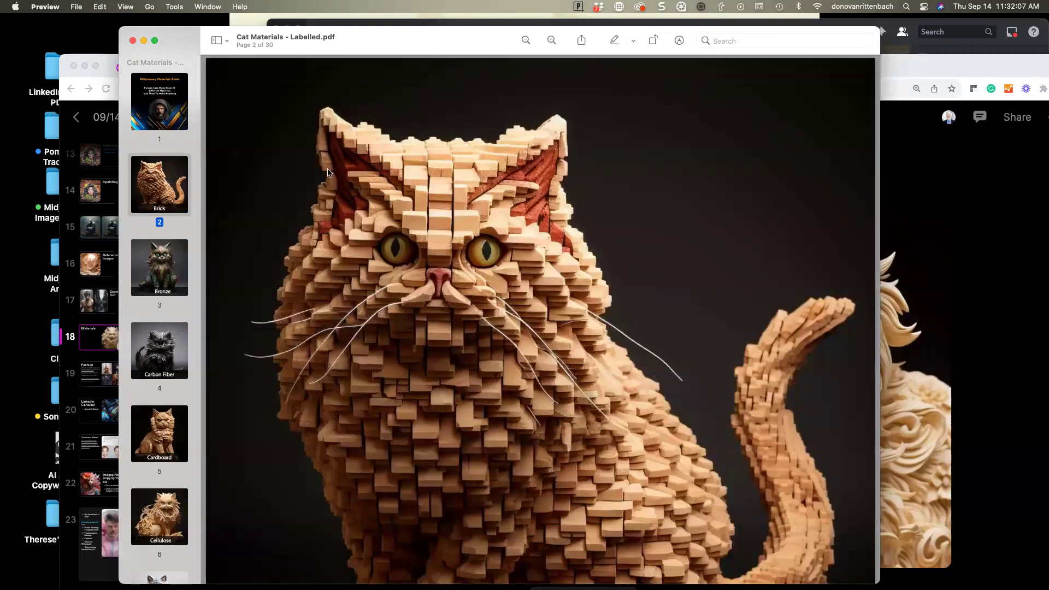
key("super+minus")
scroll(464, 379, "down", 2)
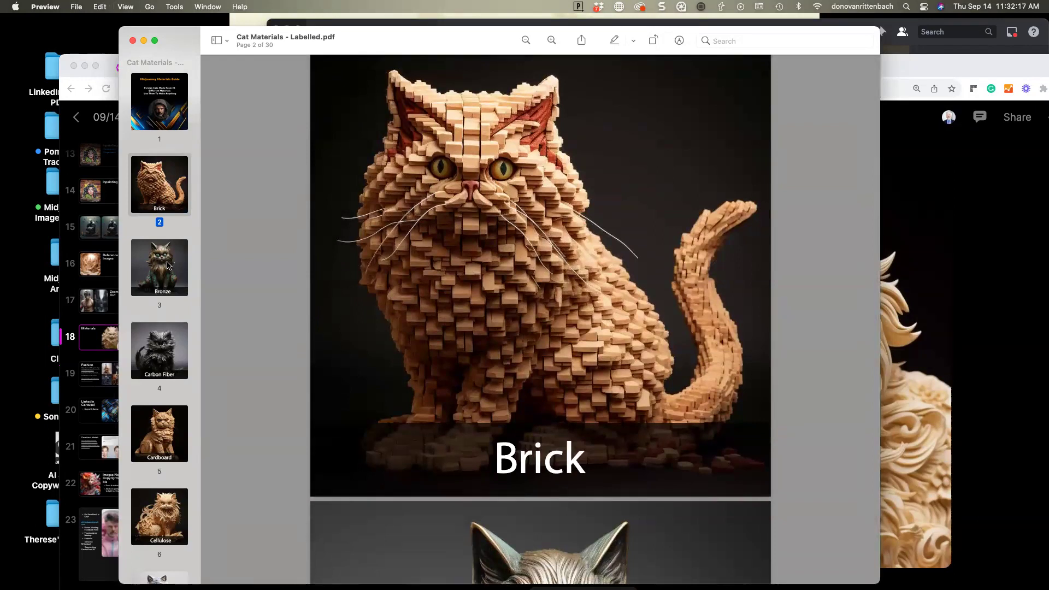
left_click(166, 266)
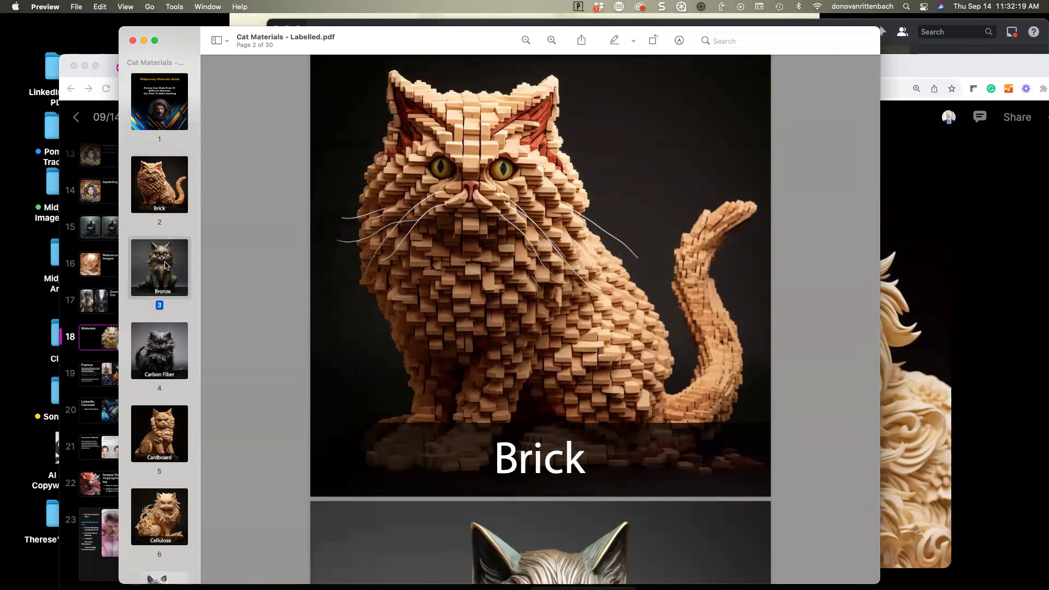
scroll(166, 265, "down", 3)
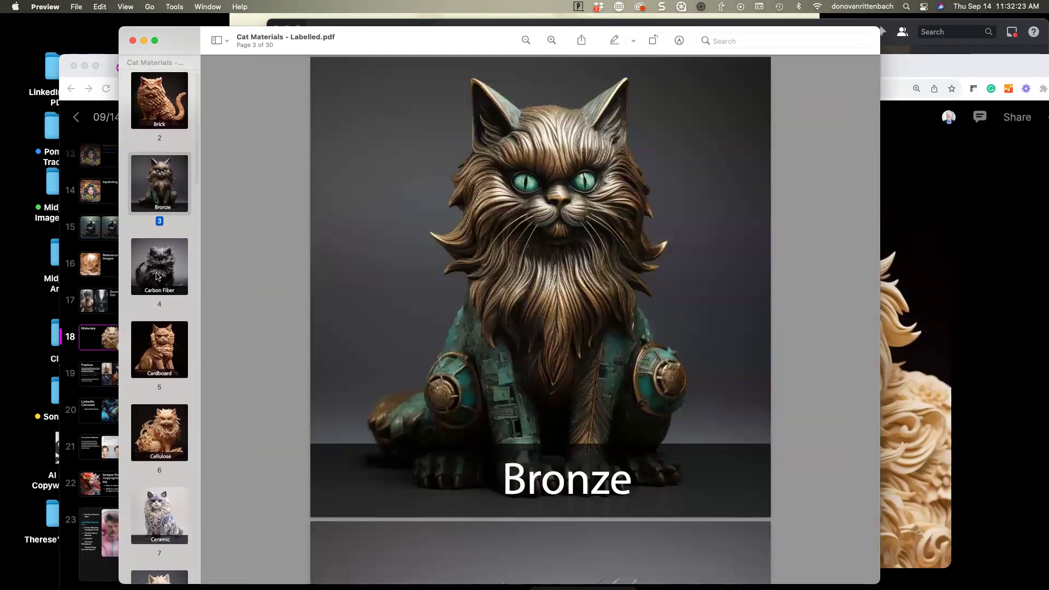
left_click(157, 276)
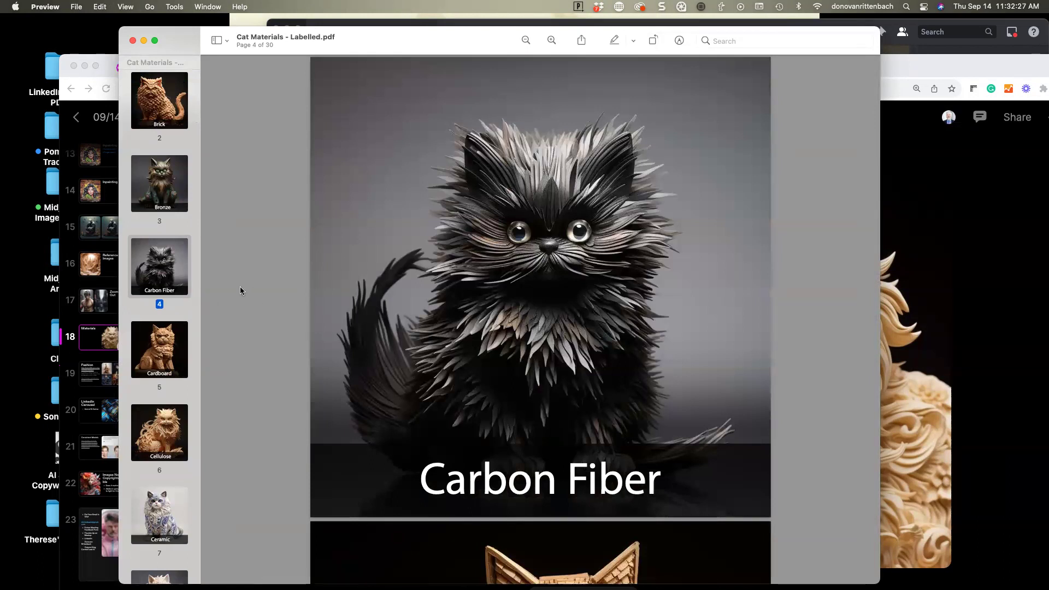
Page through the material guide's cat examples from Cardboard to Ivory and go back to the Yarn page.
key("Down")
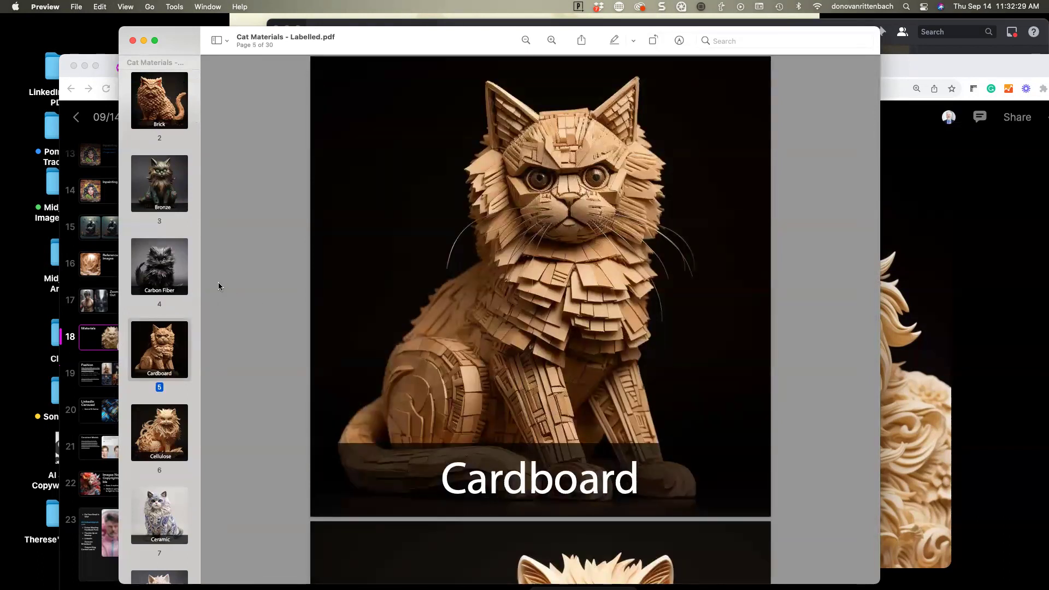
key("Down")
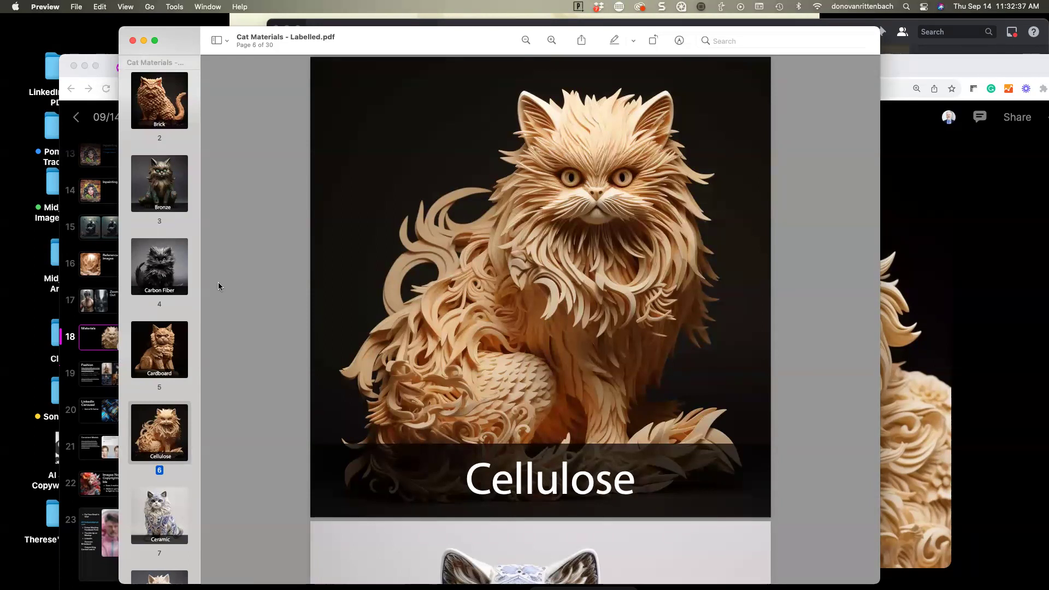
key("Down")
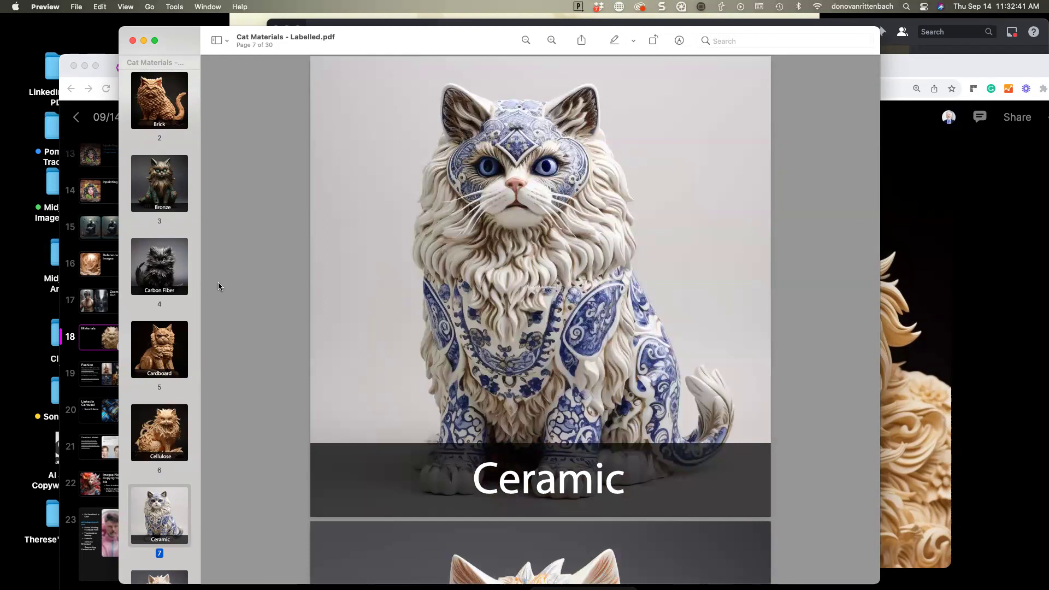
key("Down")
key("Down")
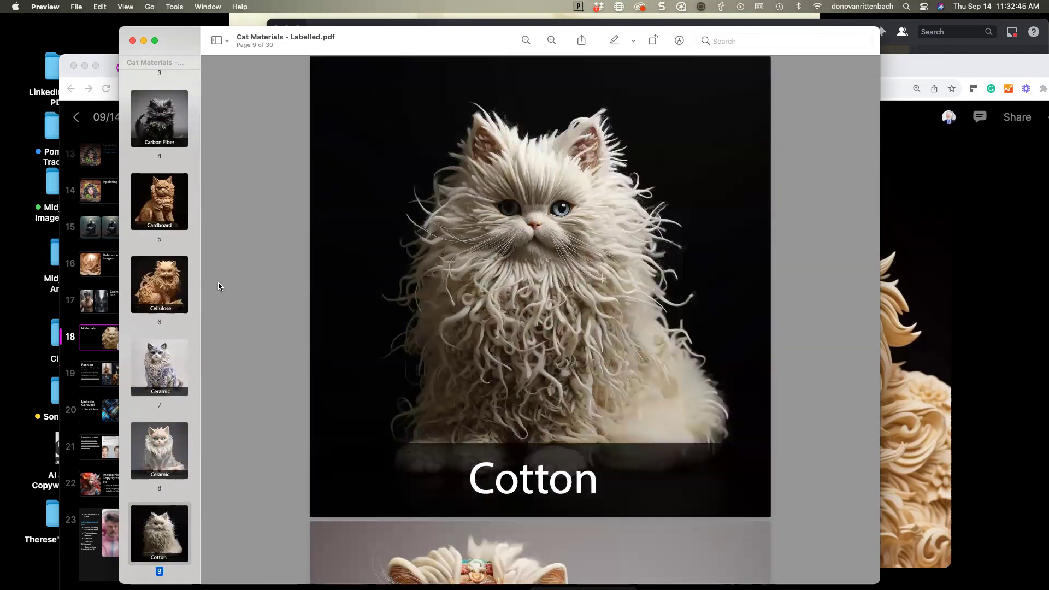
key("Down")
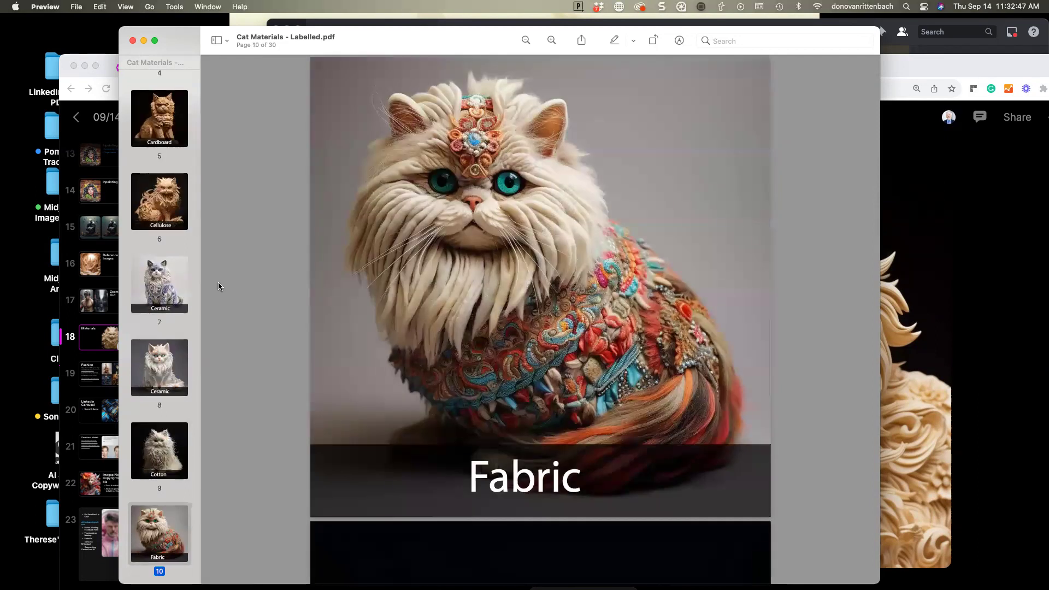
key("Down")
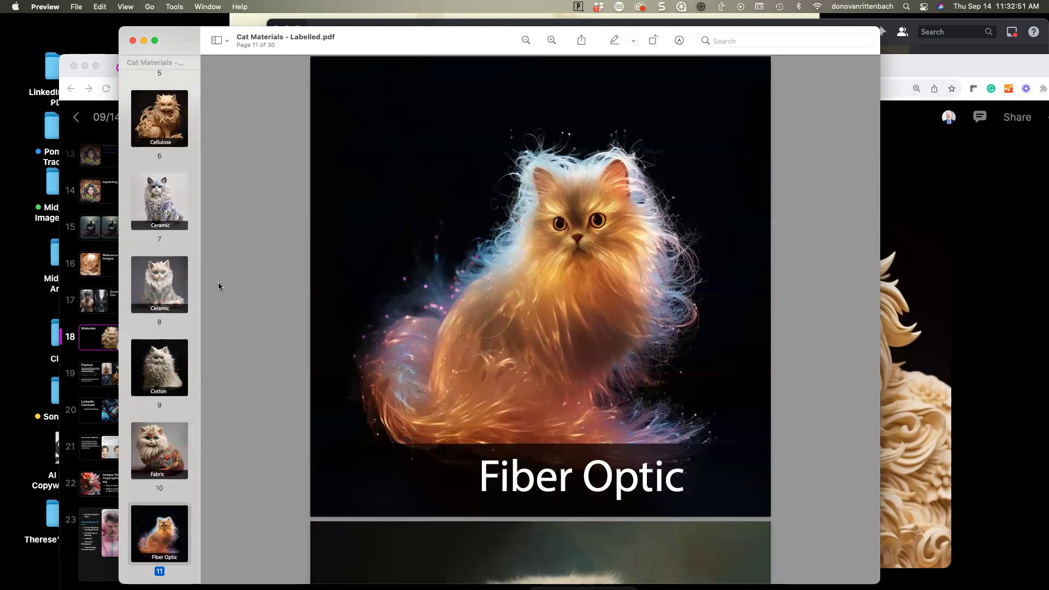
key("Down")
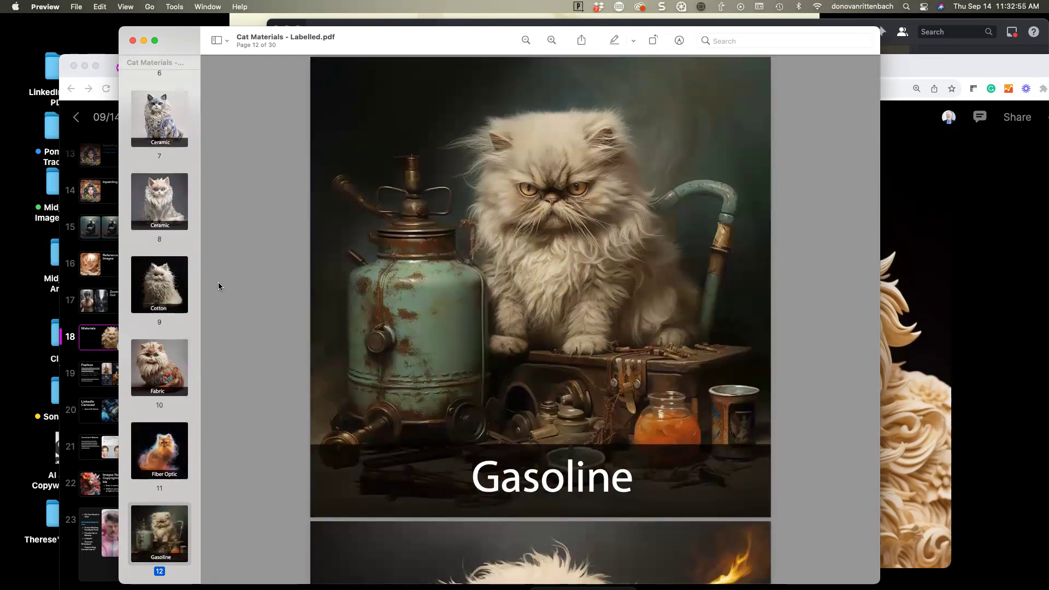
key("Down")
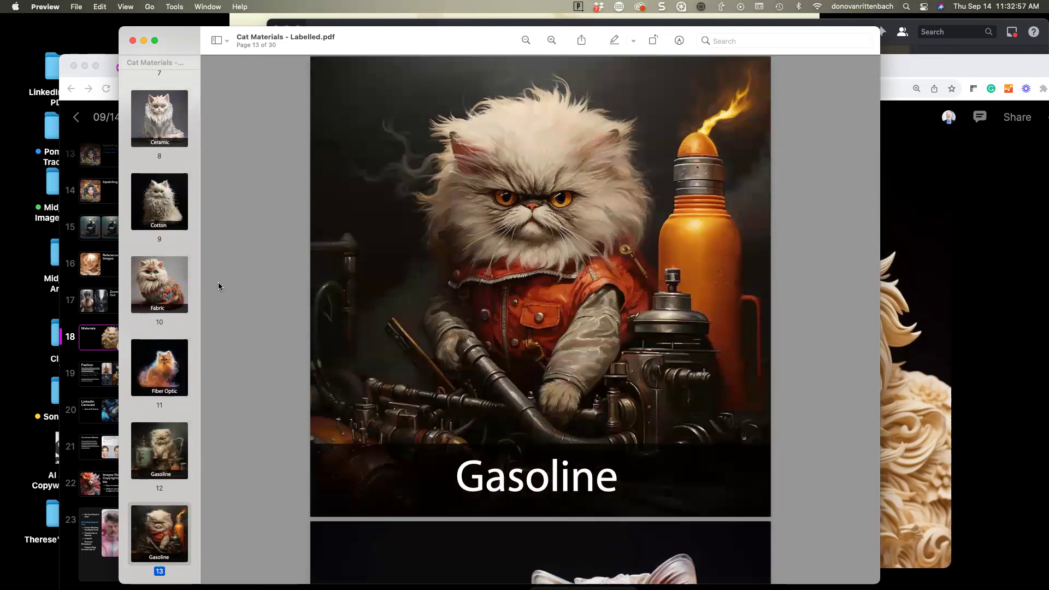
key("Down")
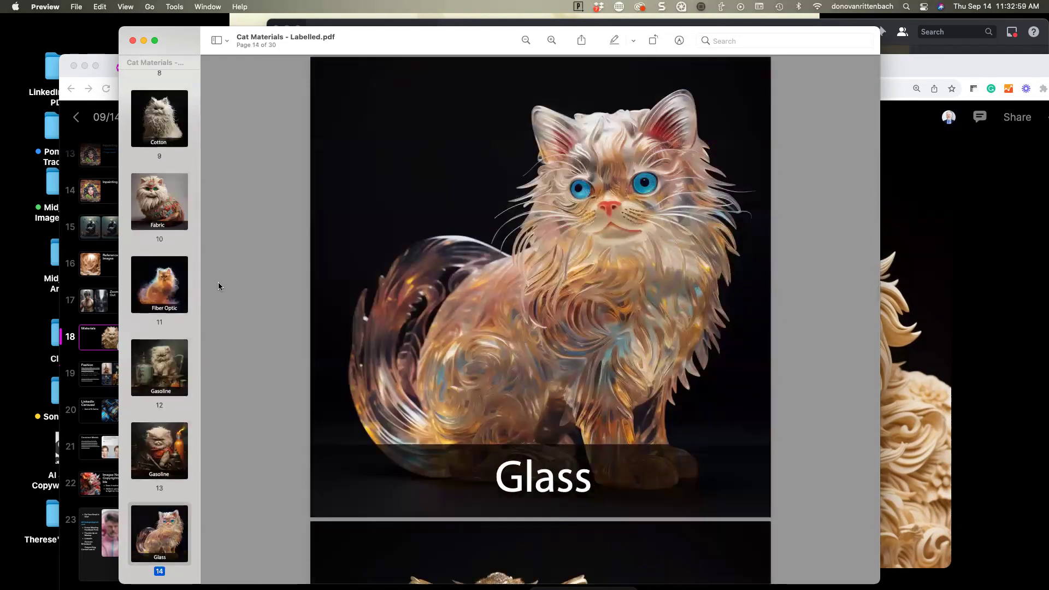
key("Down")
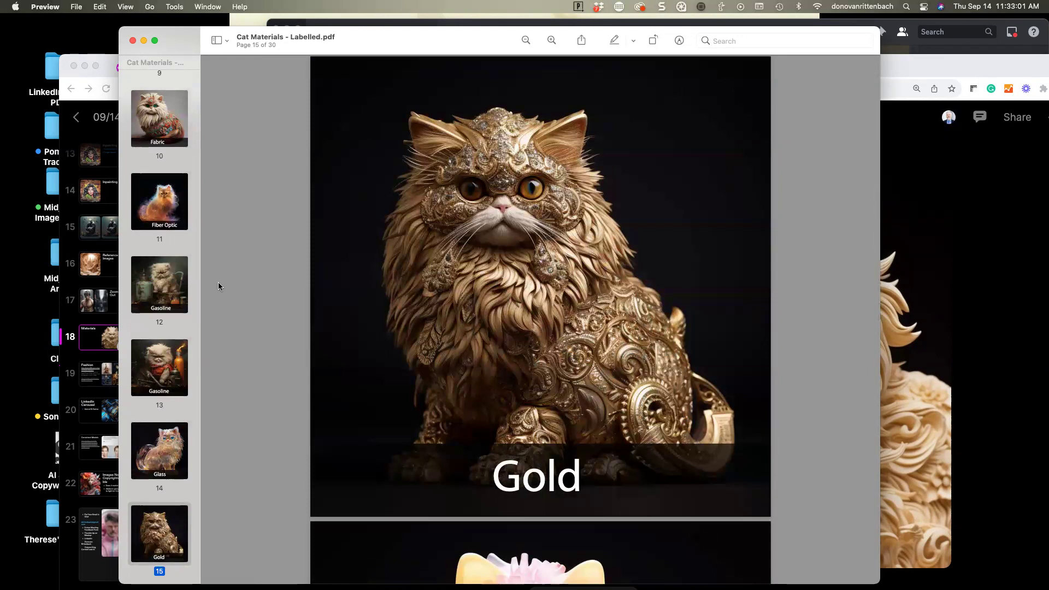
key("Down")
key("Down")
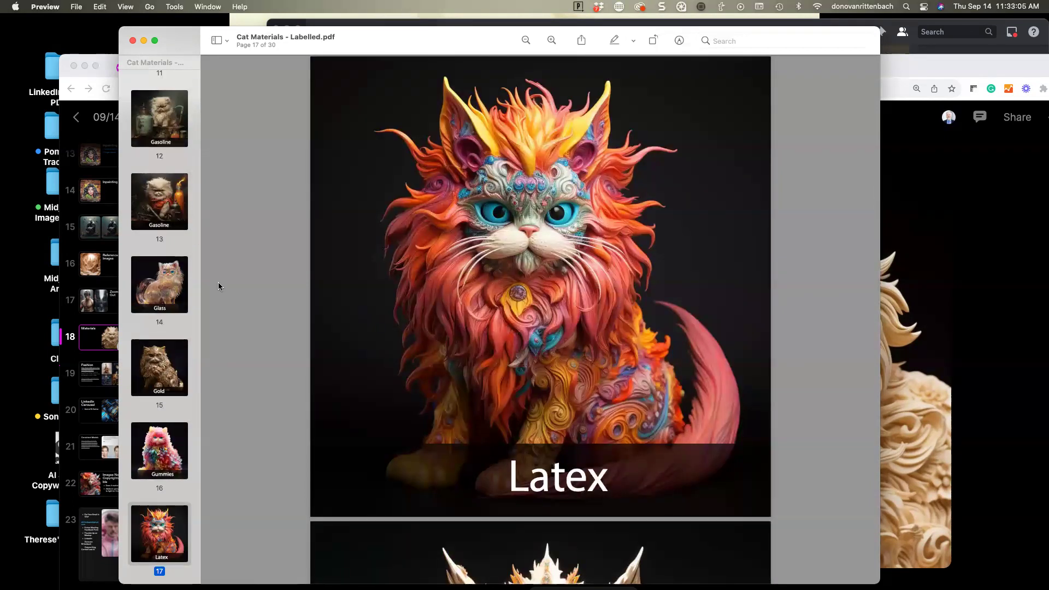
key("Down")
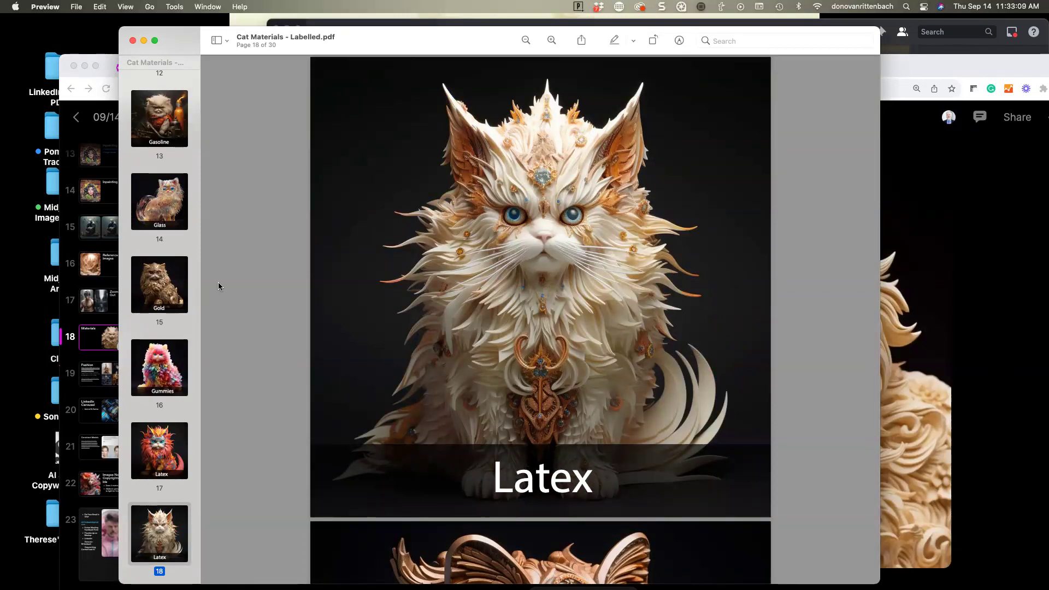
key("Down")
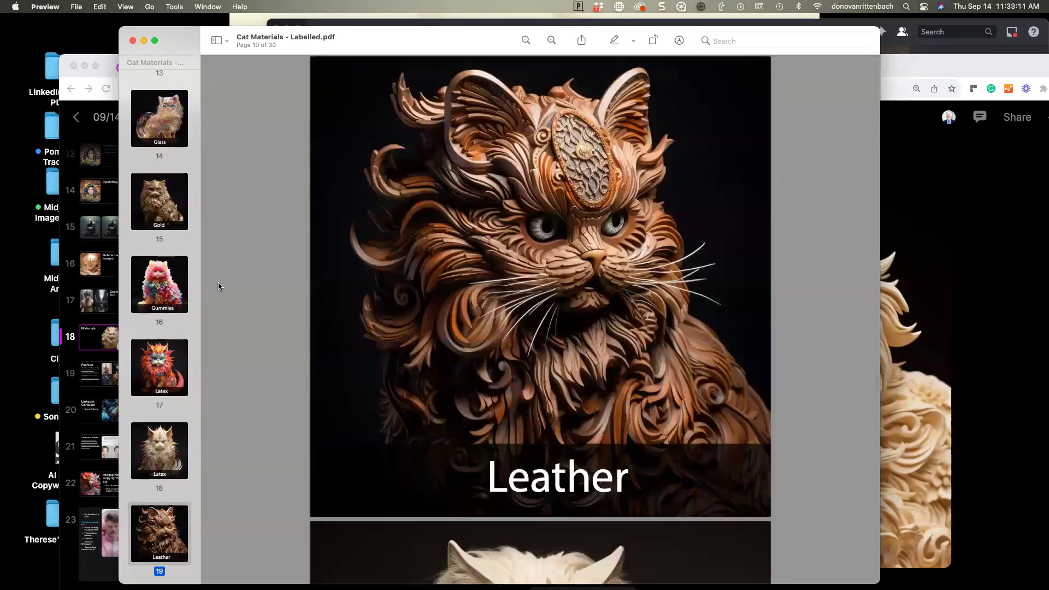
key("Down")
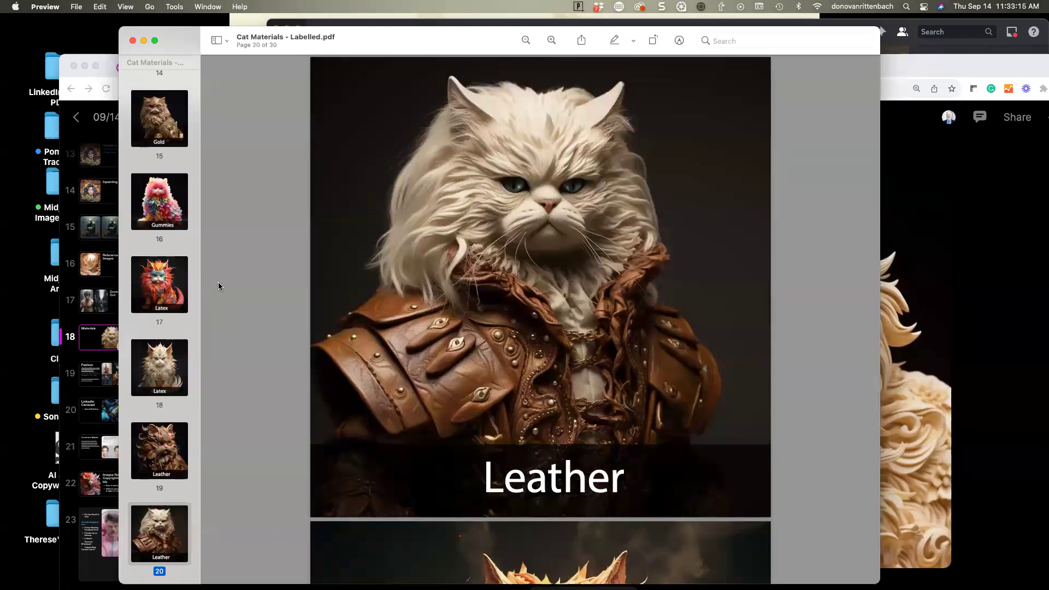
key("Down")
key("Down")
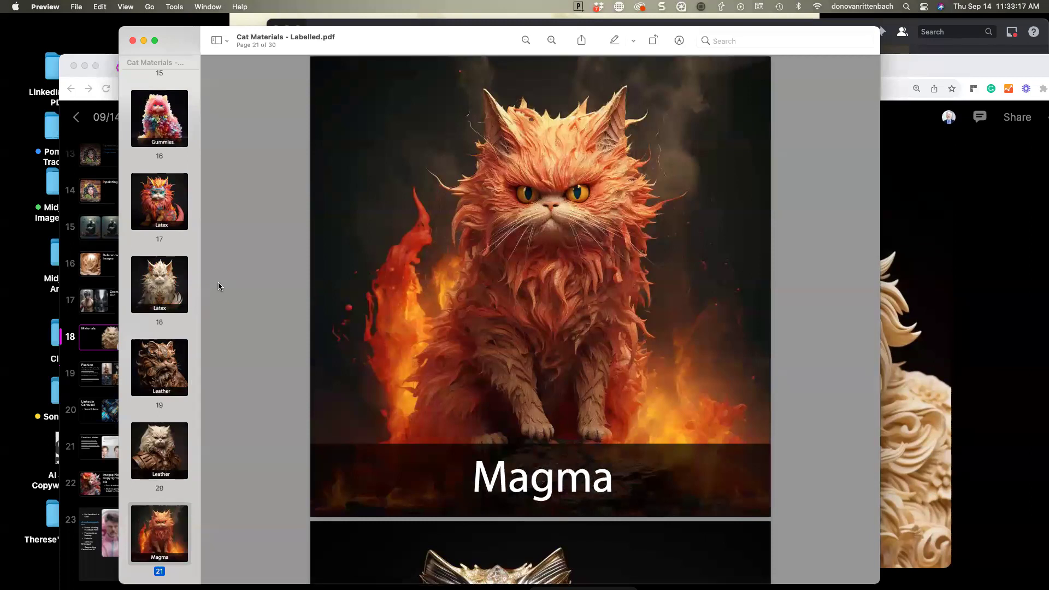
key("Down")
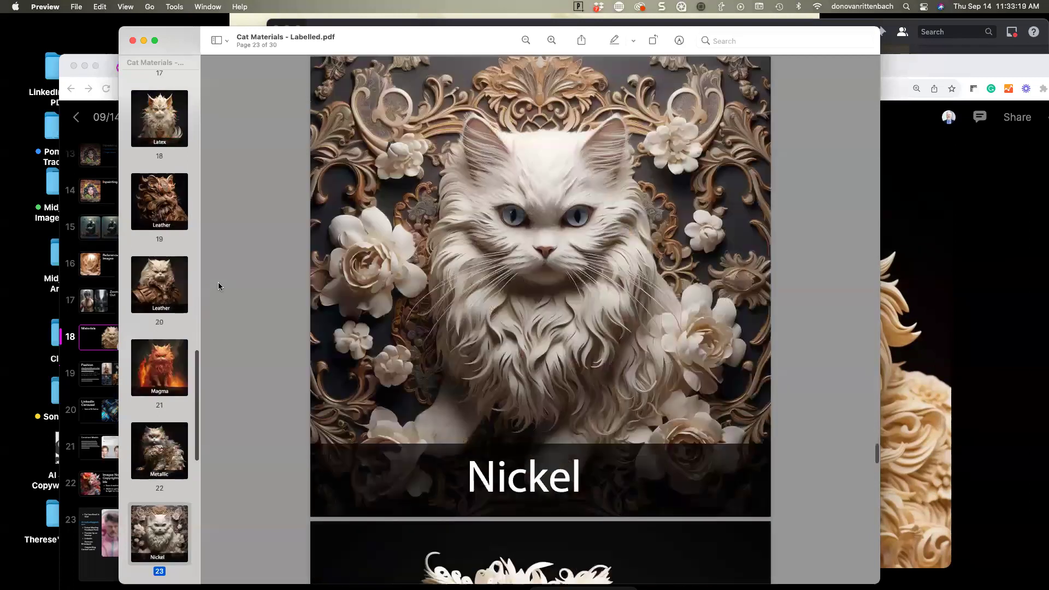
key("Down")
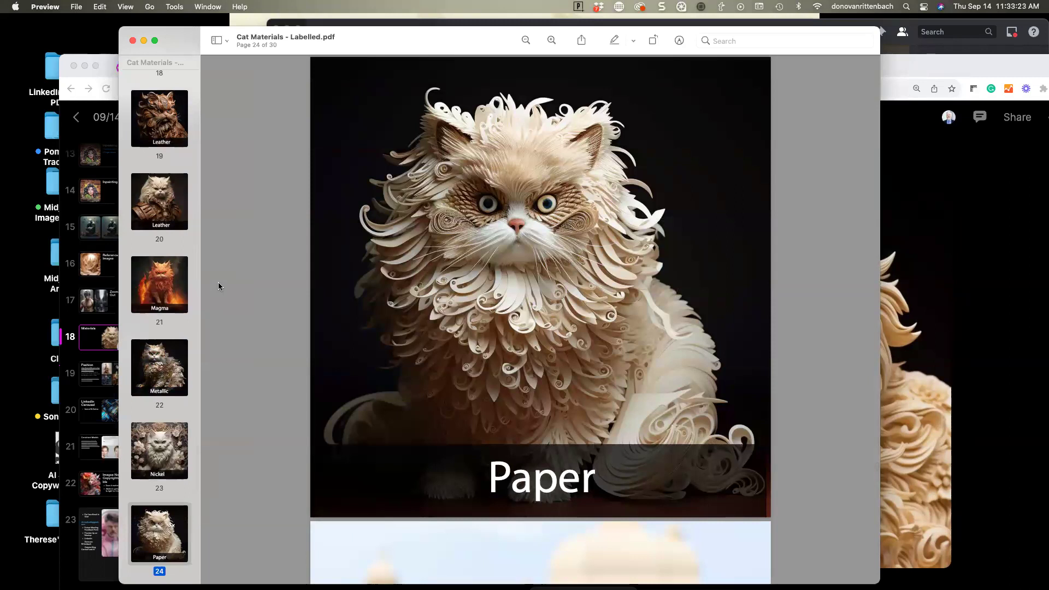
key("Down")
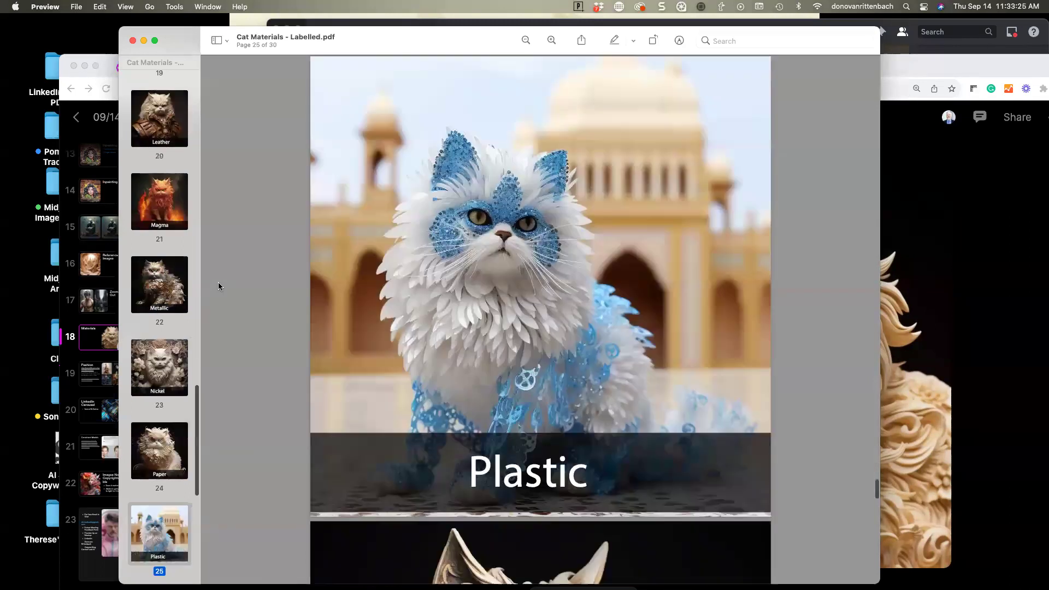
key("Down")
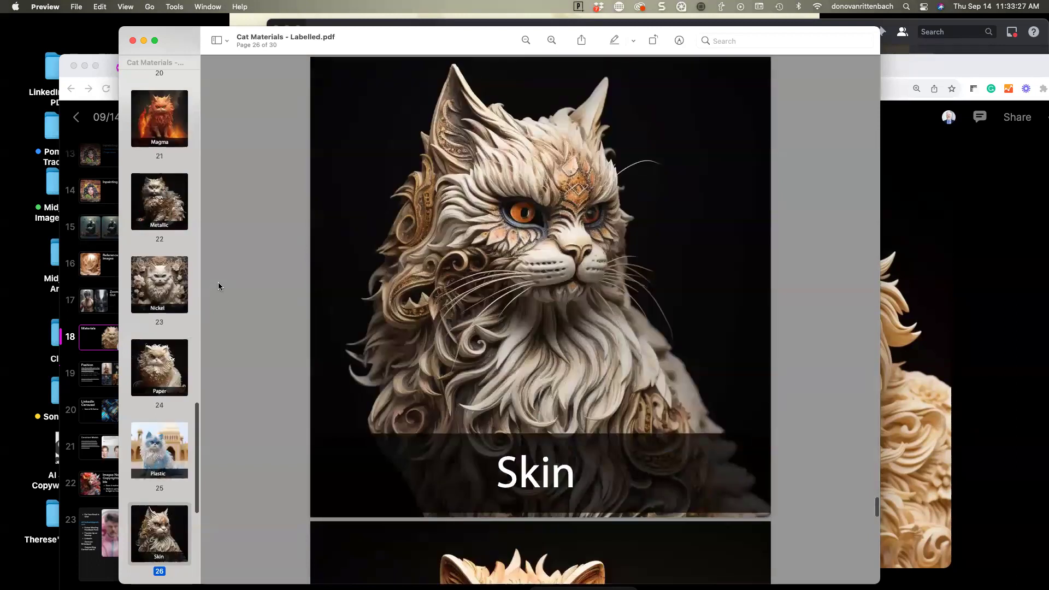
key("Down")
key("Down")
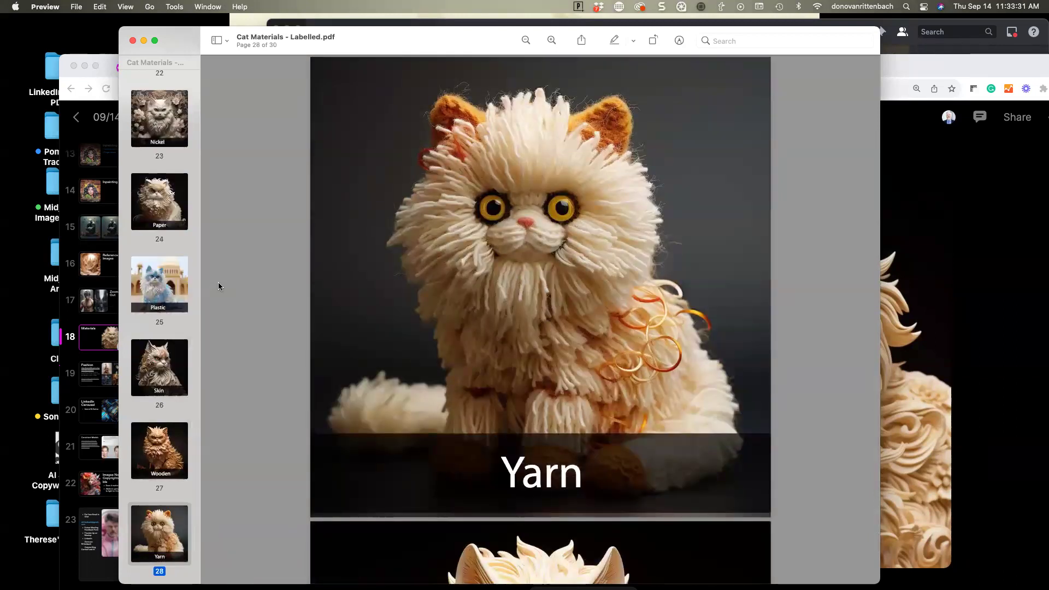
key("Down")
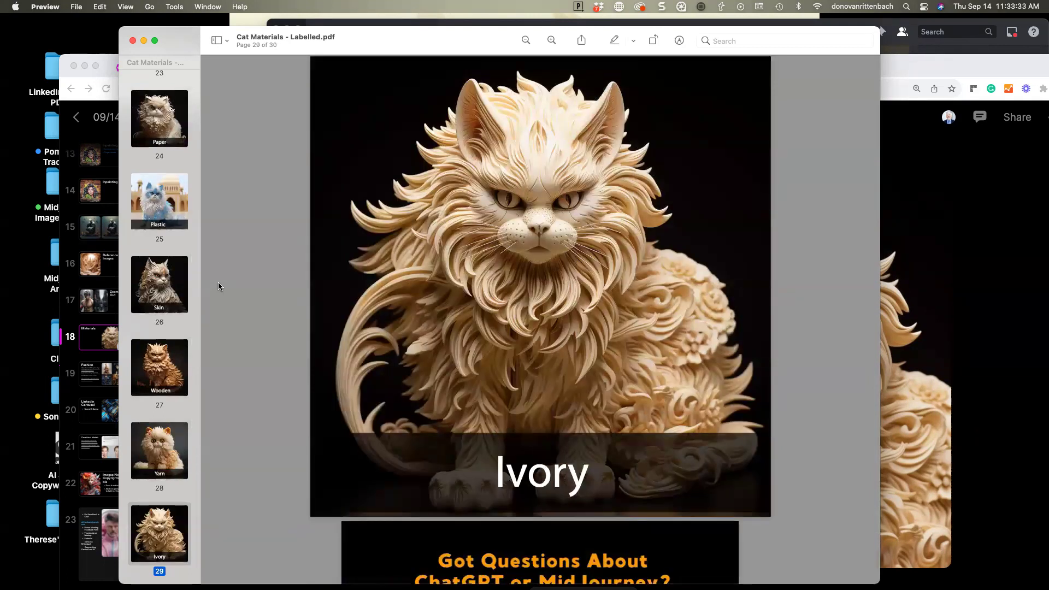
key("Up")
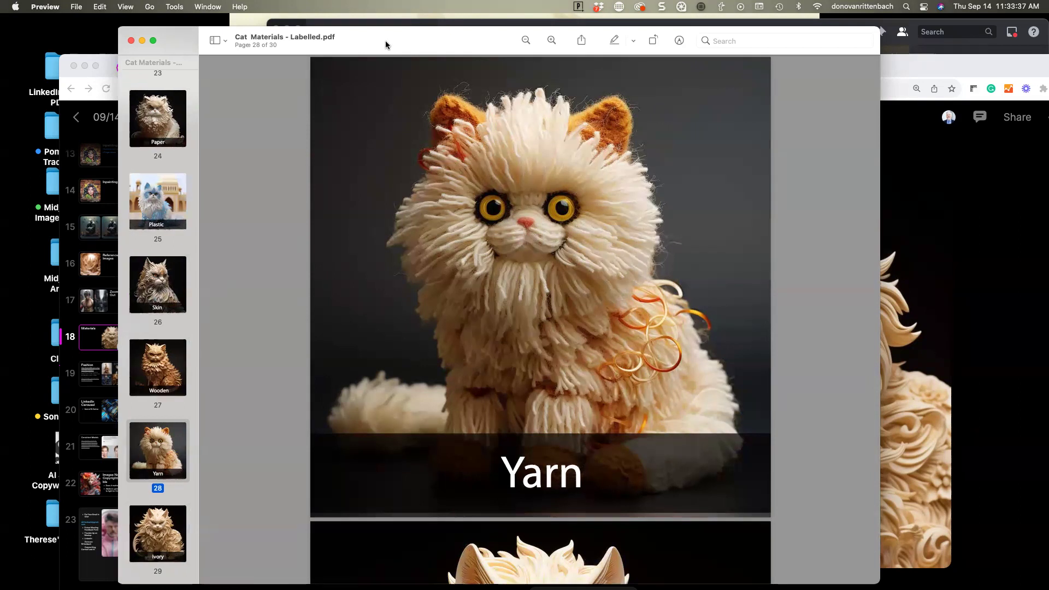
Close the cat materials PDF and reposition the Midjourney Introduction presentation window so its whole page area is in view.
key("super+w")
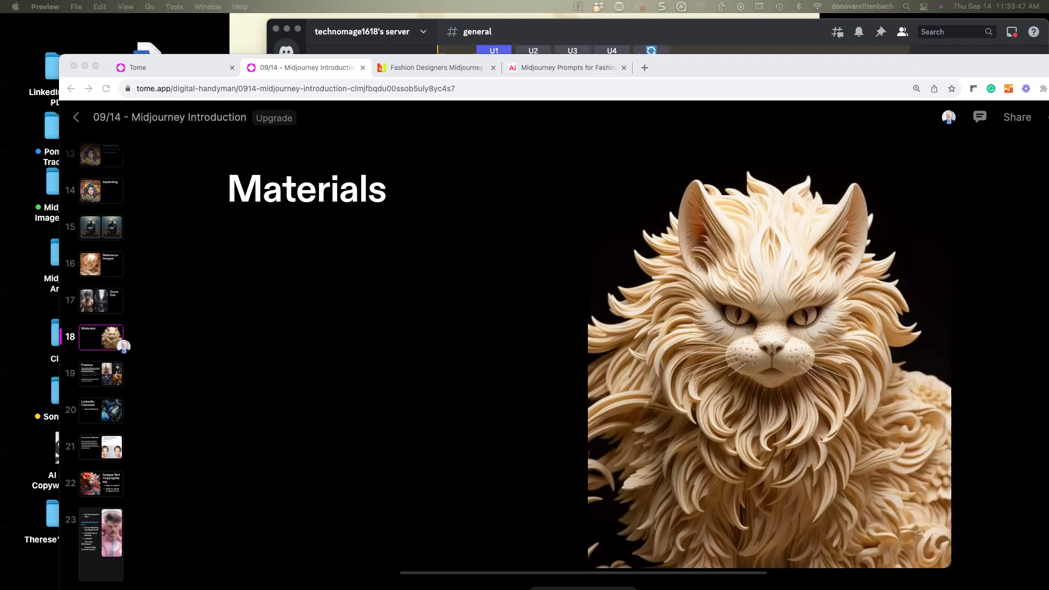
left_click(343, 323)
left_click_drag(729, 74, 684, 25)
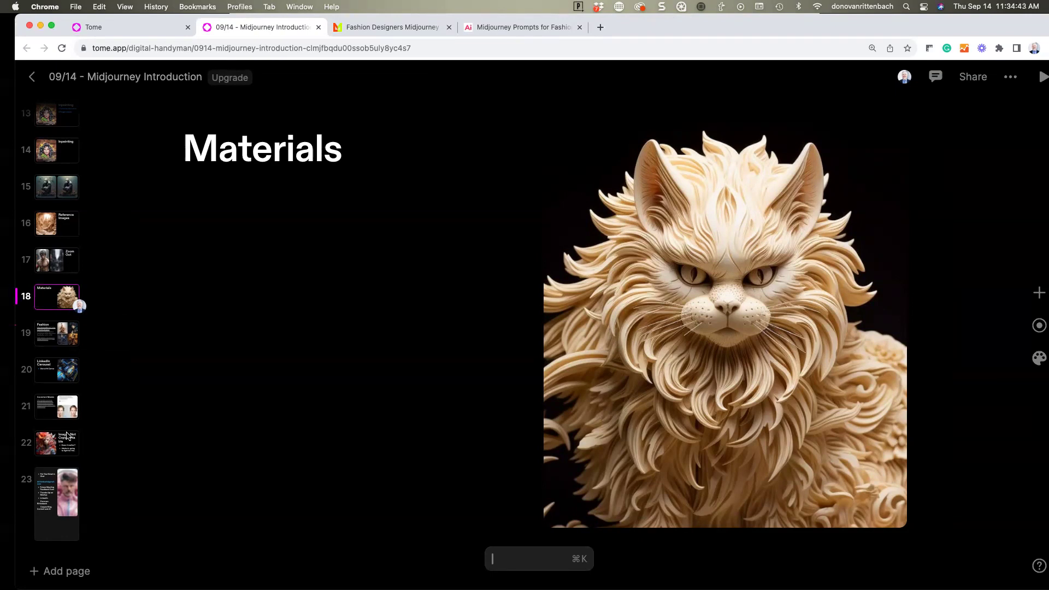
Go to the Fashion page of the presentation and switch to Midlibrary's Fashion Designers category page.
left_click(63, 415)
left_click(63, 340)
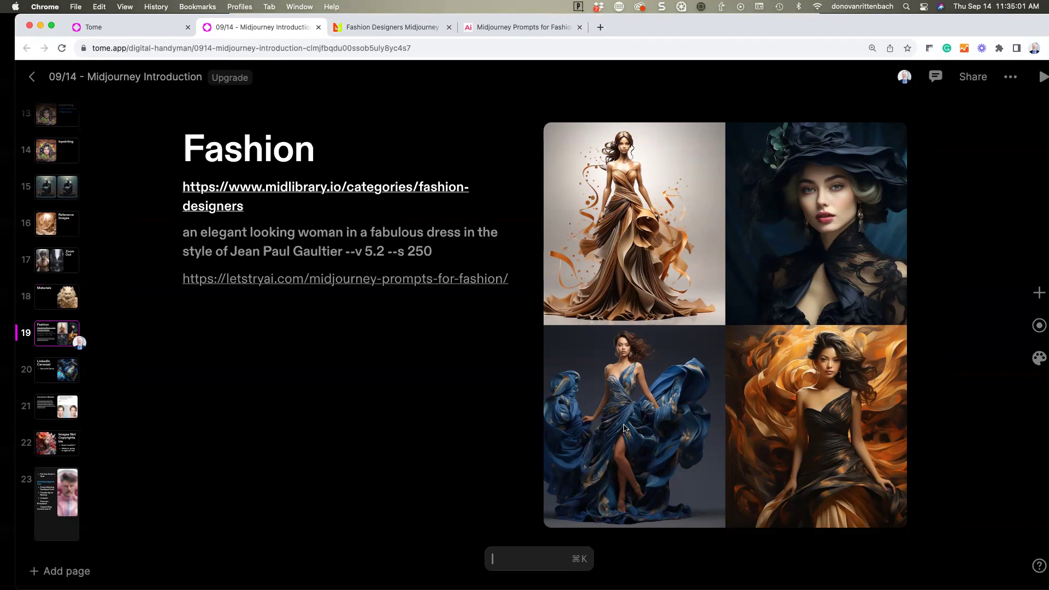
left_click(382, 30)
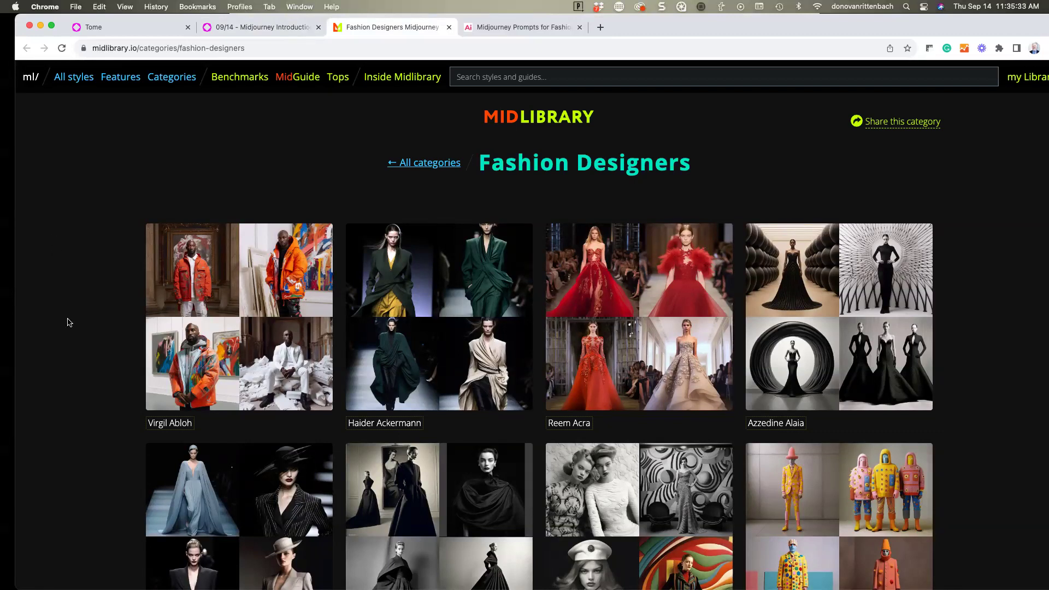
Browse the Midlibrary fashion designer styles from Virgil Abloh down to John Galliano, examining the sample images for each name.
scroll(85, 334, "down", 2)
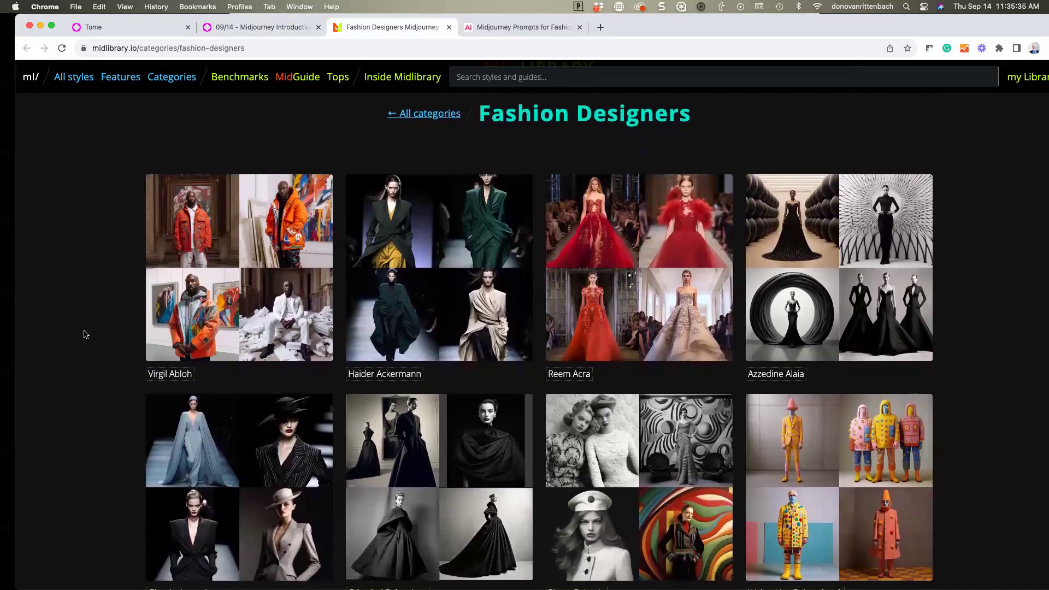
scroll(85, 335, "down", 1)
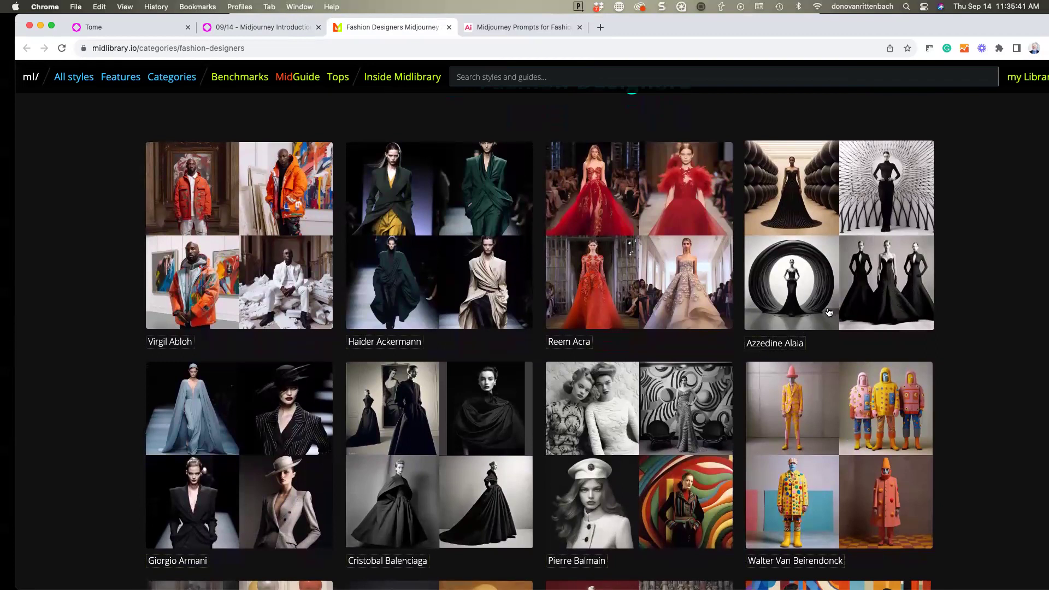
scroll(828, 314, "down", 5)
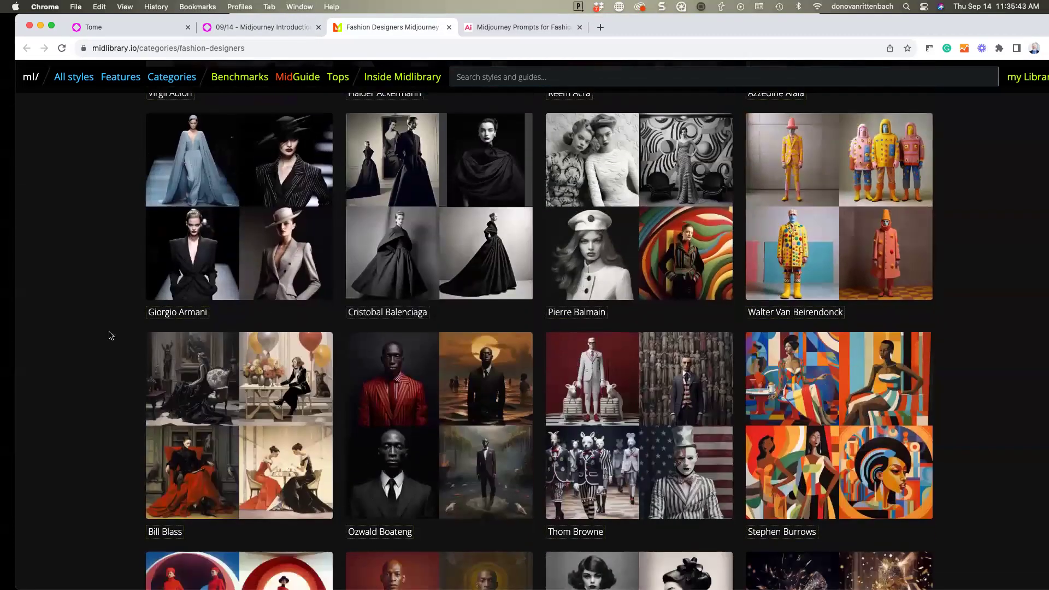
scroll(111, 339, "down", 1)
scroll(111, 339, "down", 1)
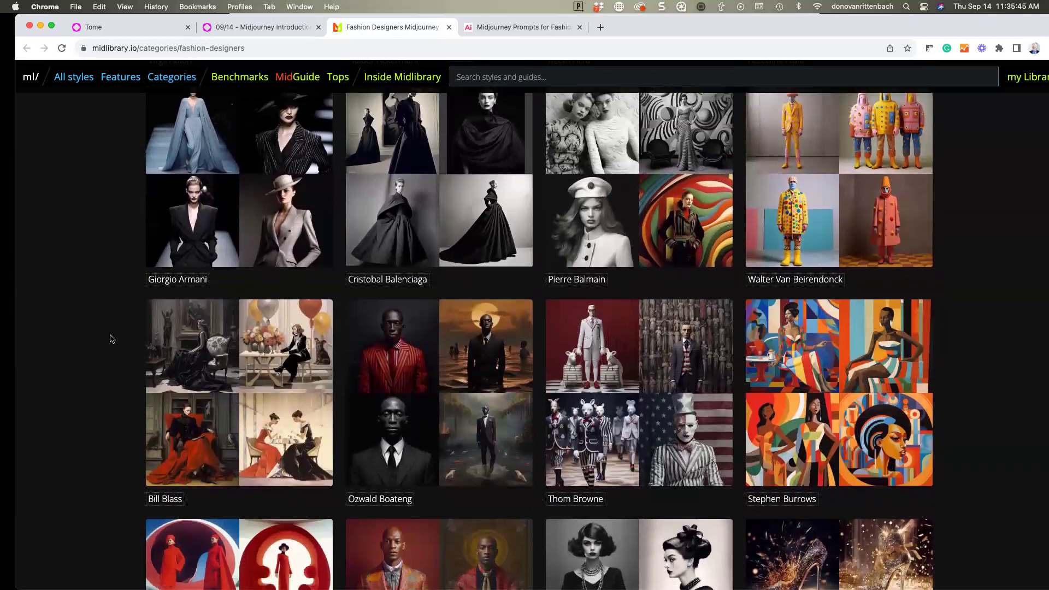
scroll(111, 339, "down", 3)
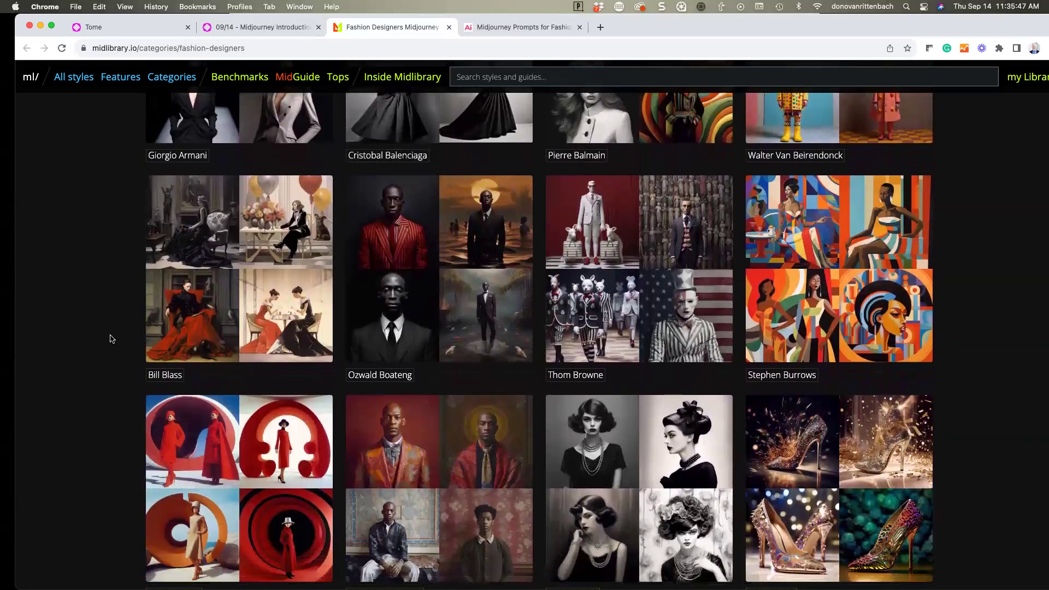
scroll(111, 339, "down", 4)
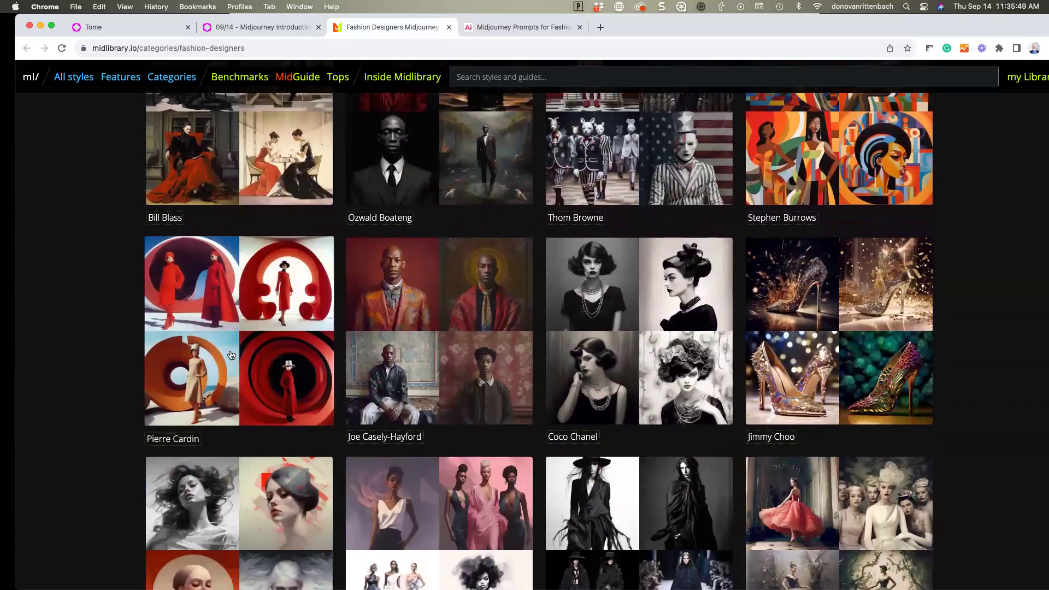
scroll(233, 357, "down", 3)
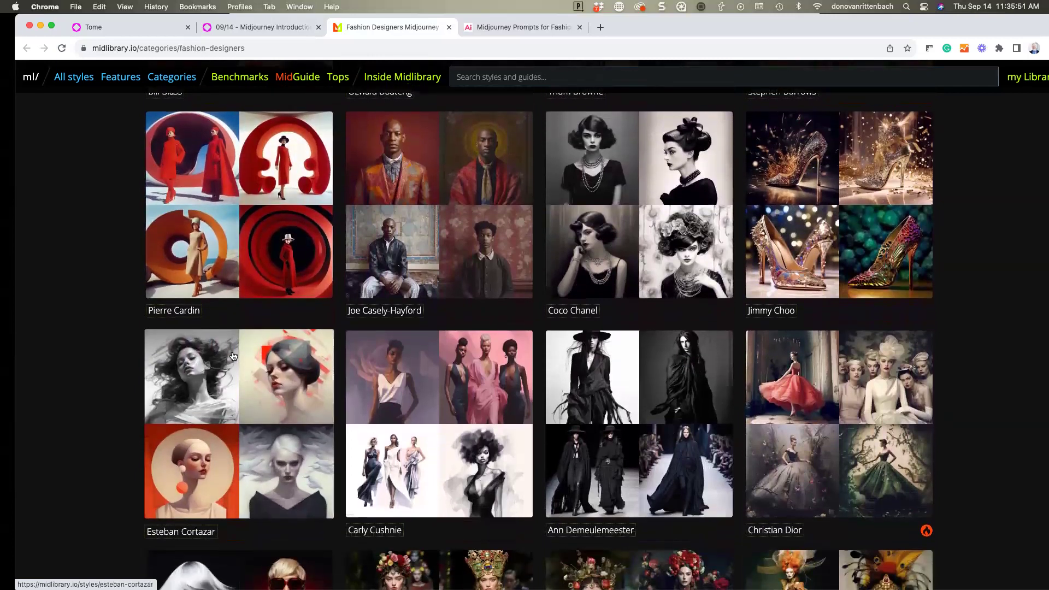
scroll(717, 256, "down", 2)
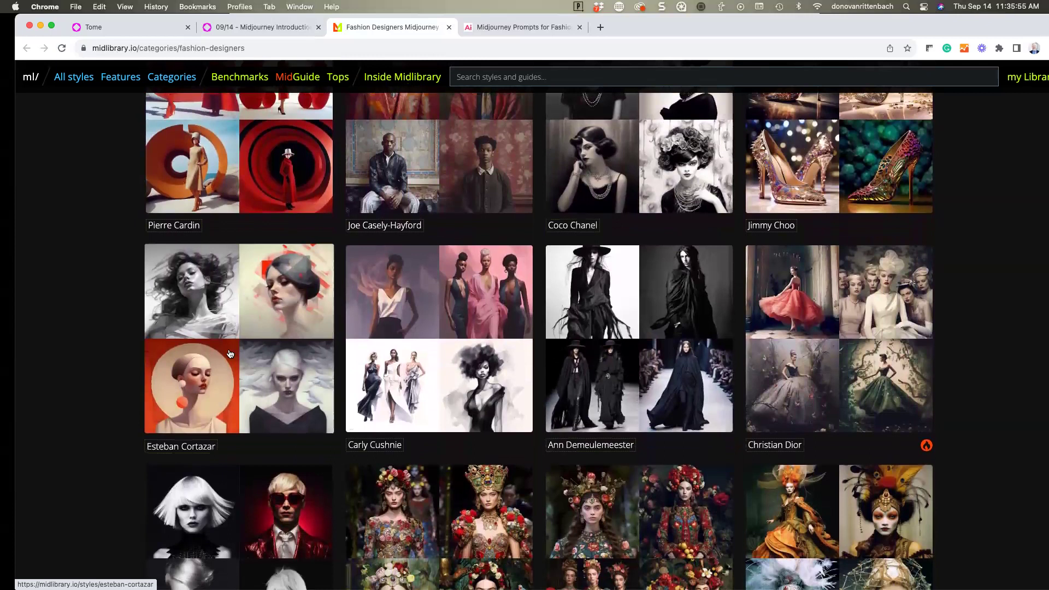
scroll(230, 353, "down", 3)
scroll(230, 354, "down", 2)
scroll(547, 377, "down", 2)
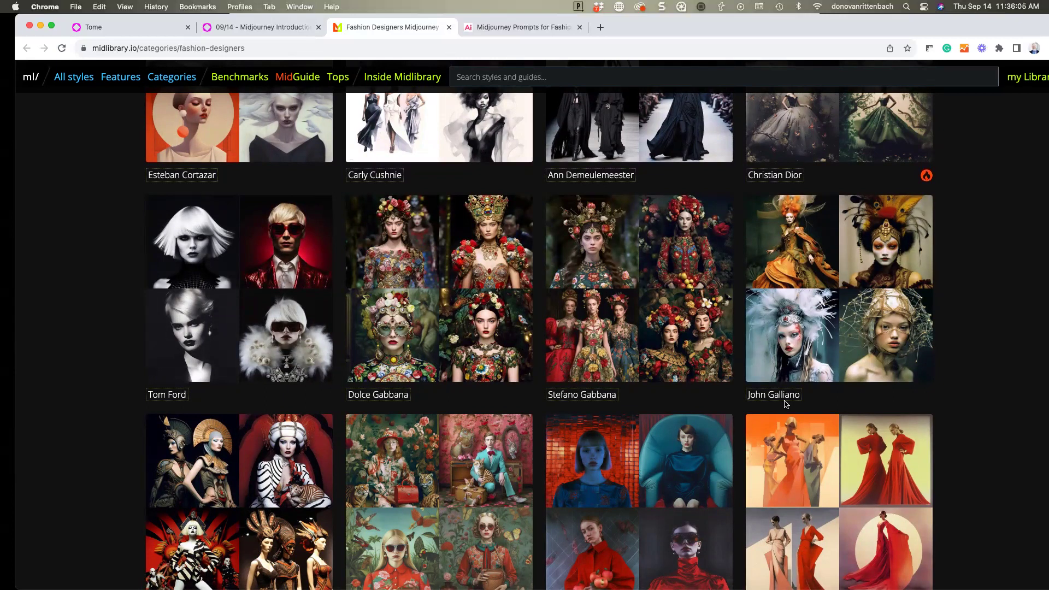
Browse the fashion designer styles from Jean Paul Gaultier down to Donna Karan, examining the Ed Hardy sample images.
scroll(786, 404, "down", 5)
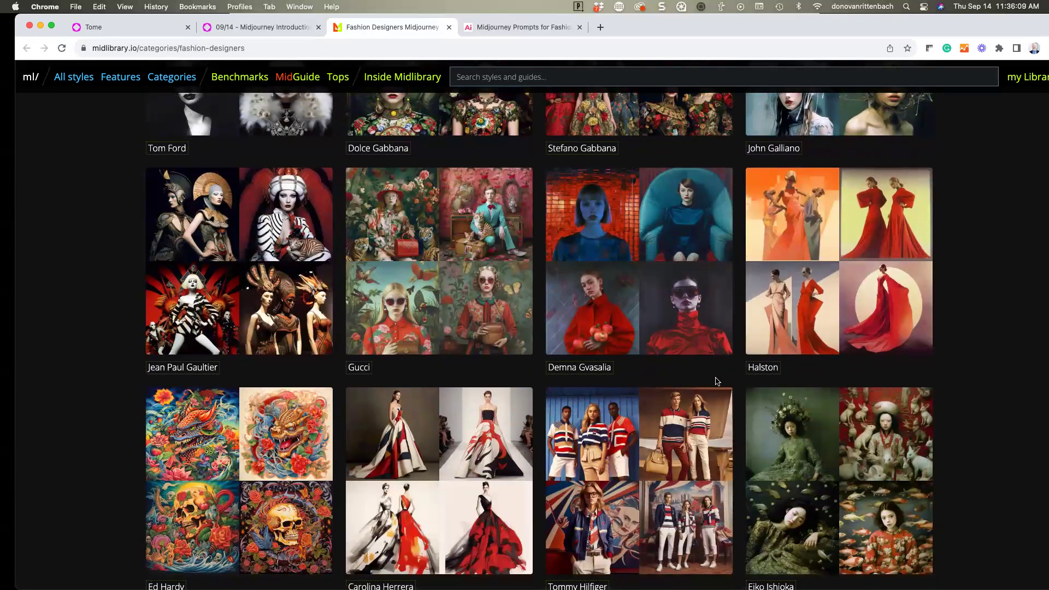
scroll(219, 437, "down", 3)
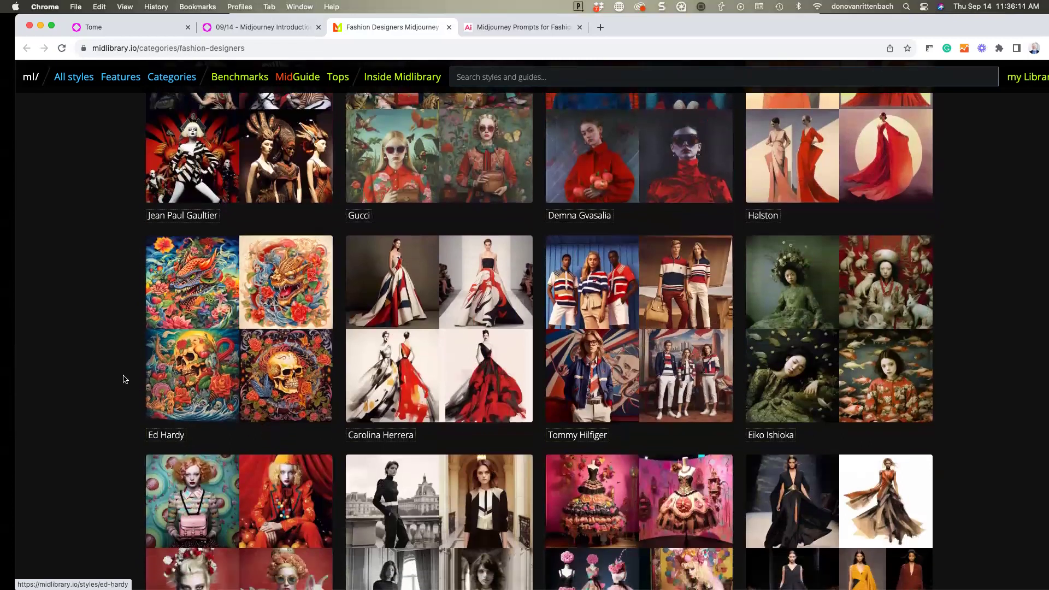
scroll(109, 369, "down", 2)
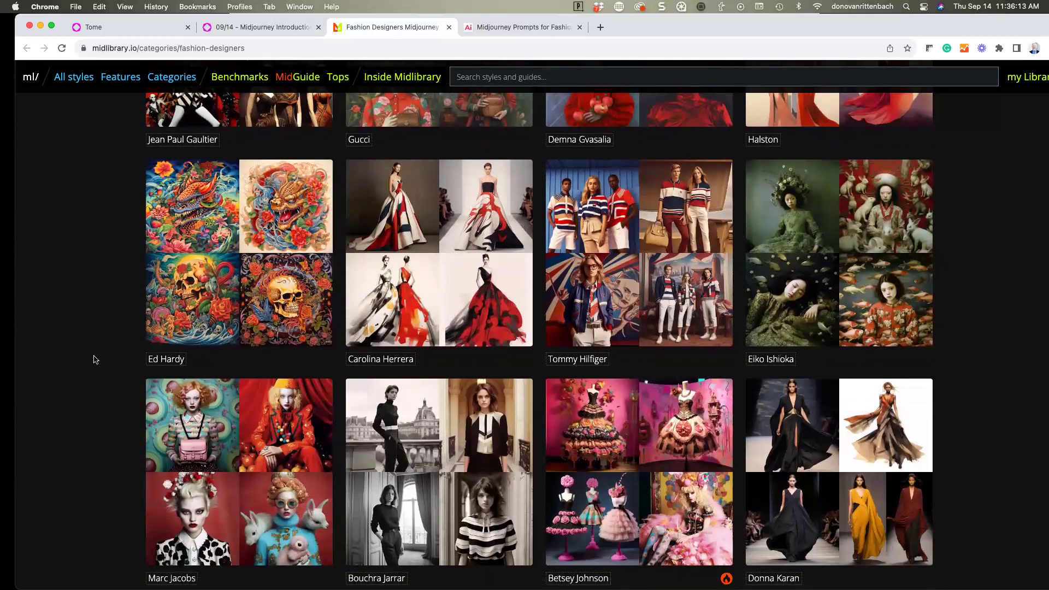
scroll(96, 359, "down", 1)
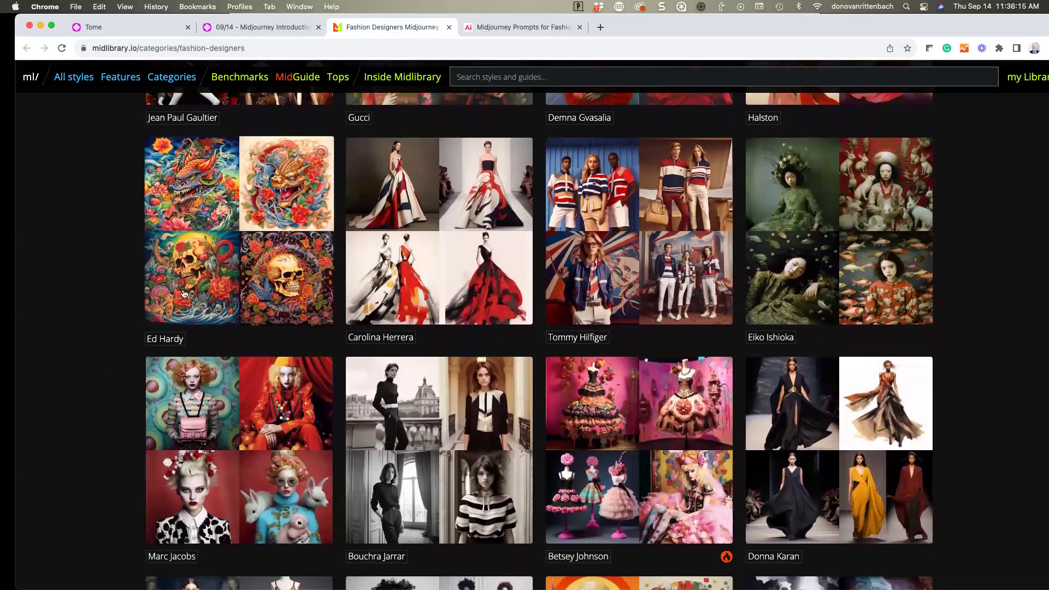
scroll(192, 271, "up", 3)
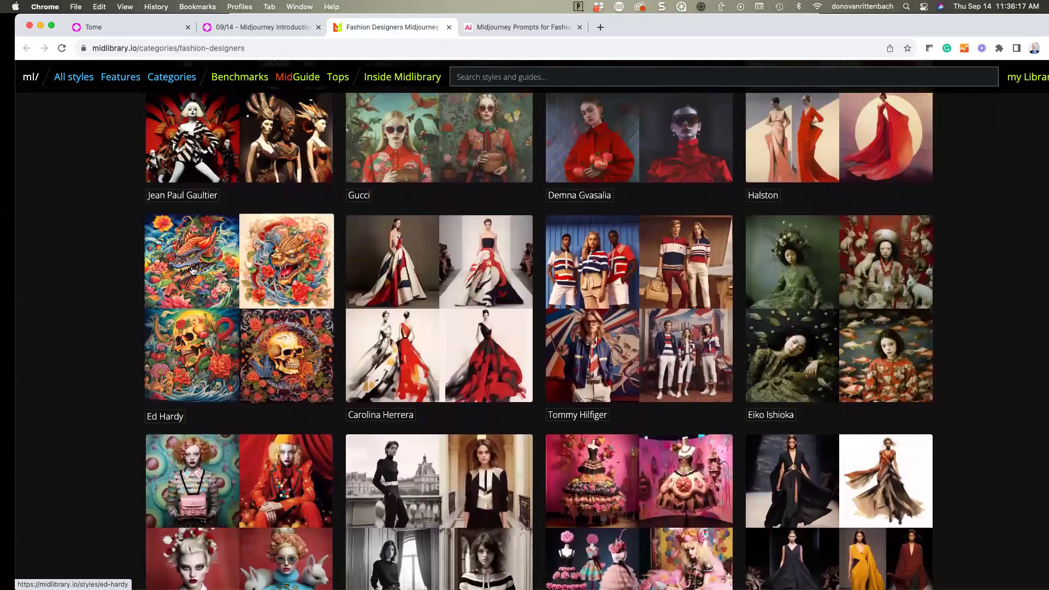
Open Midlibrary's list of all styles and examine its first entries, from 2001: A Space Odyssey to Edwin Austin Abbey.
left_click(79, 82)
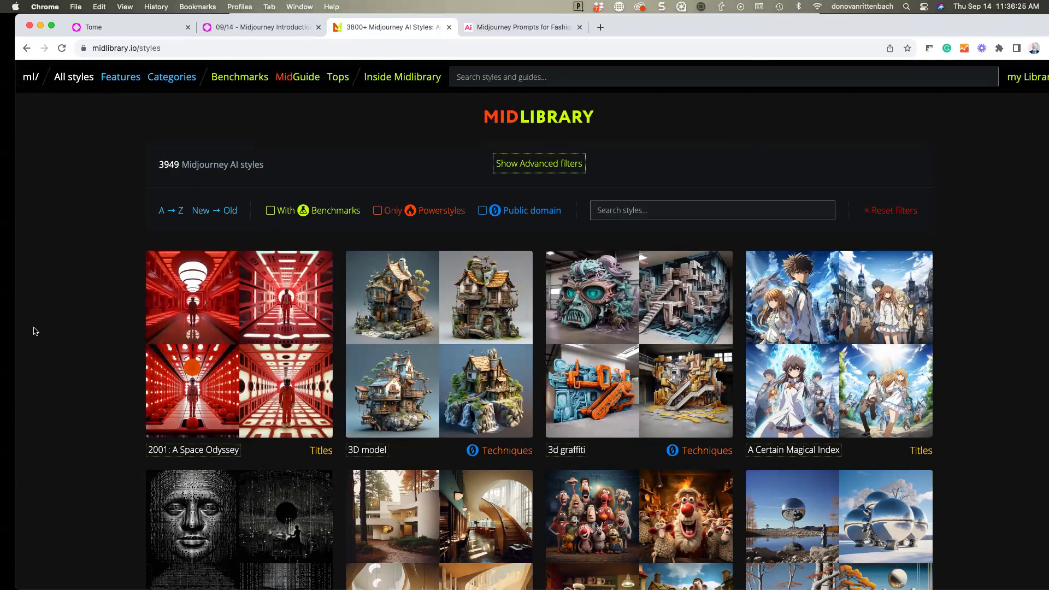
scroll(37, 334, "down", 2)
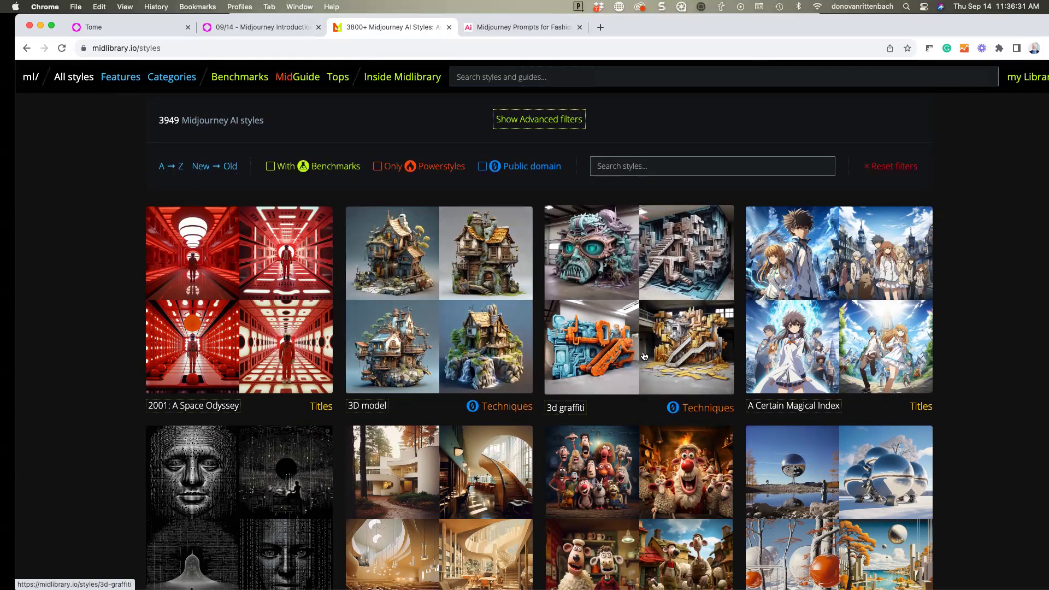
scroll(645, 355, "down", 3)
scroll(244, 402, "down", 2)
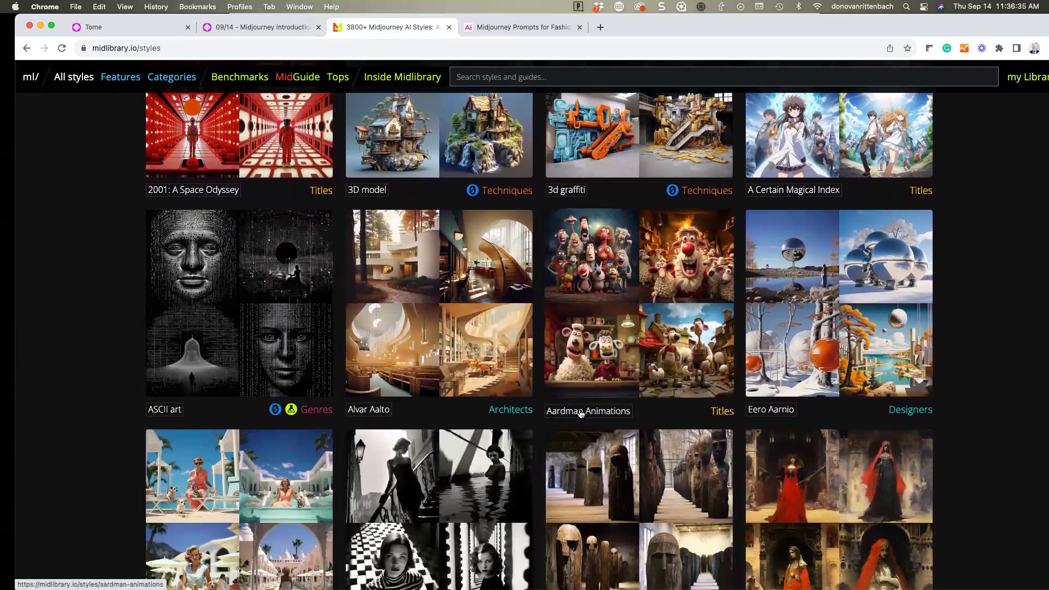
left_click(592, 416)
scroll(635, 297, "down", 5)
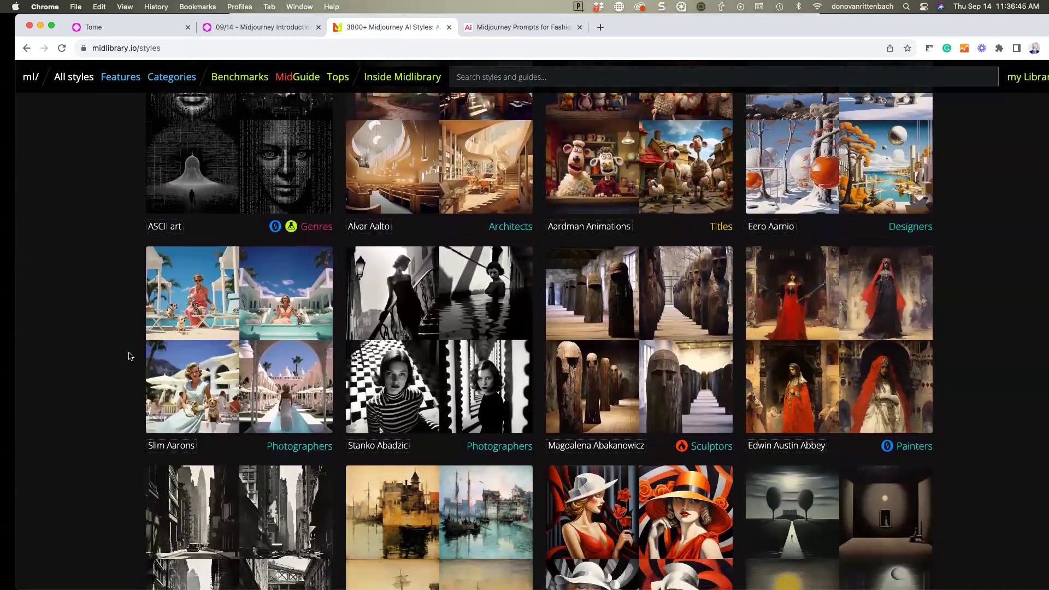
Examine the sample images in the all-styles list from Berenice Abbott down to Arthur Adams.
scroll(130, 356, "down", 5)
scroll(130, 356, "down", 5)
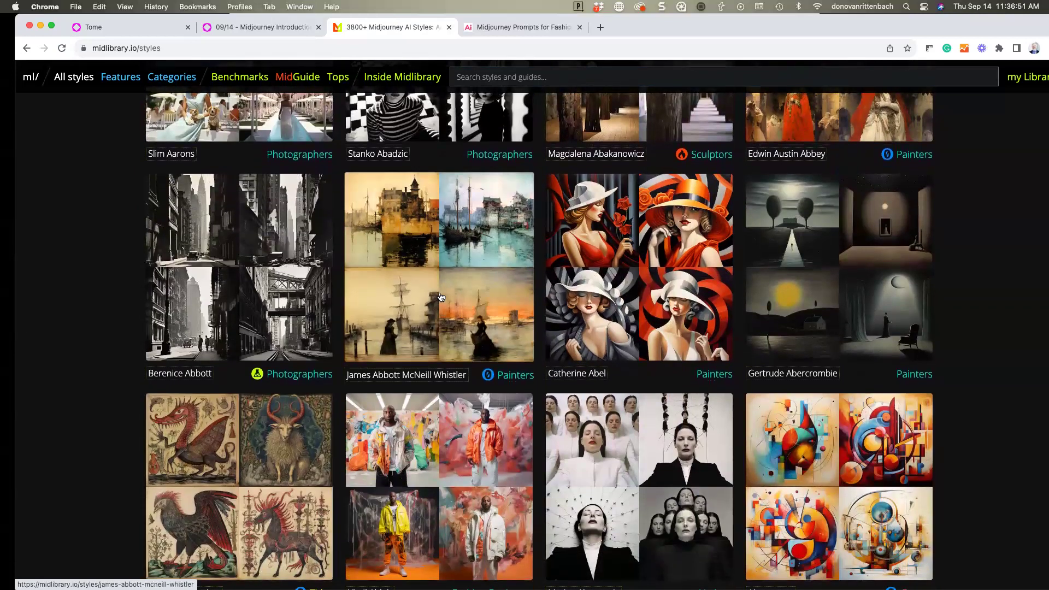
scroll(442, 297, "down", 3)
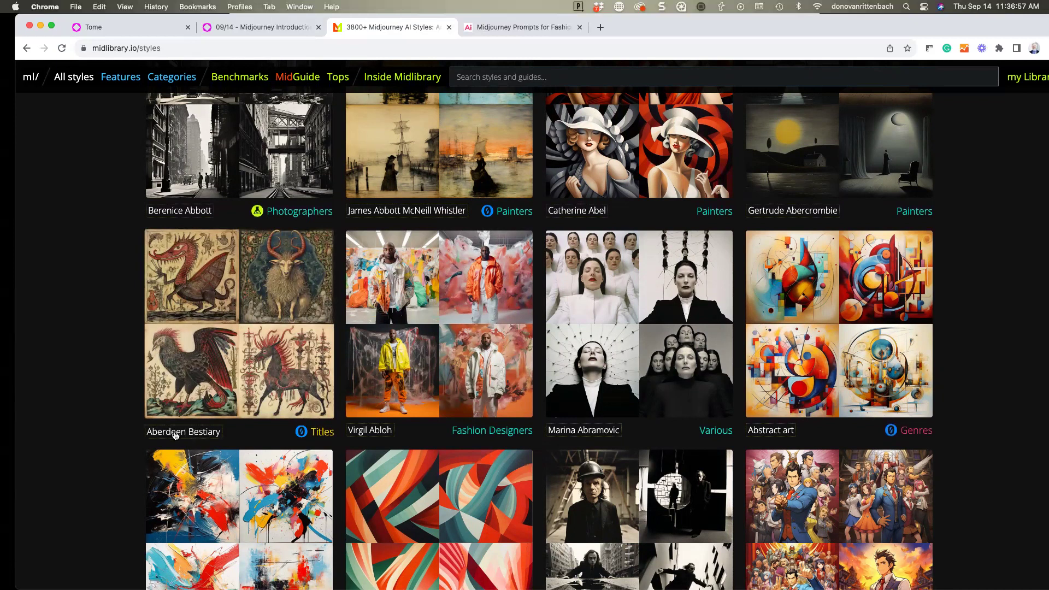
scroll(236, 331, "down", 6)
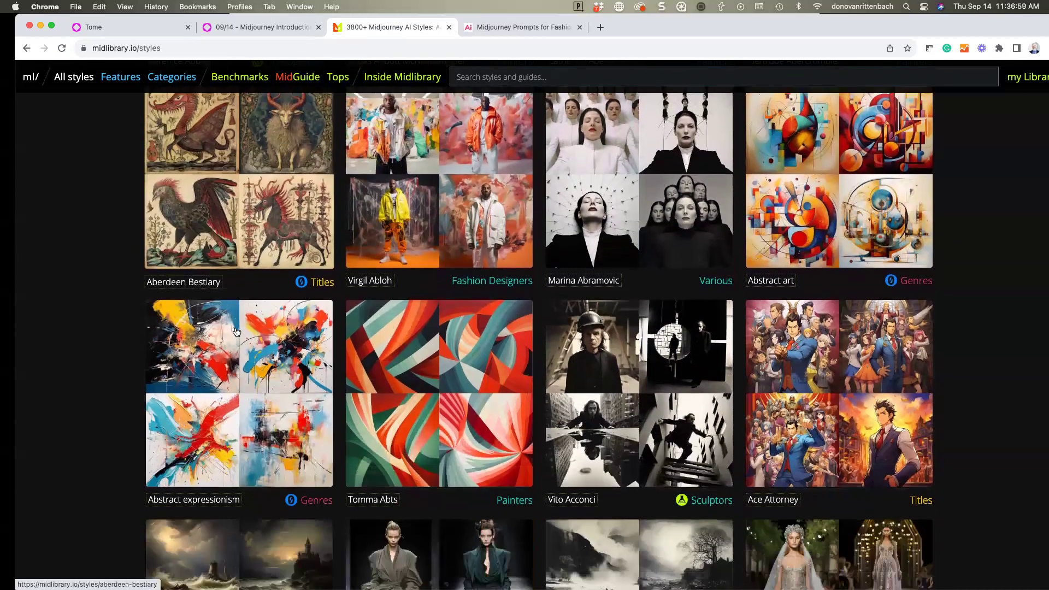
scroll(236, 331, "down", 5)
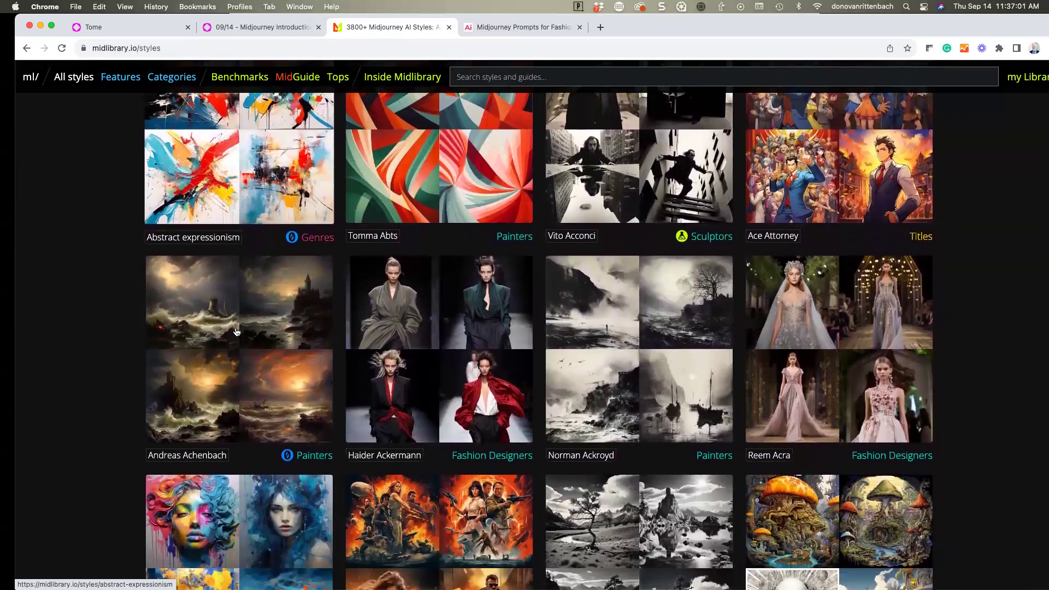
scroll(236, 332, "down", 2)
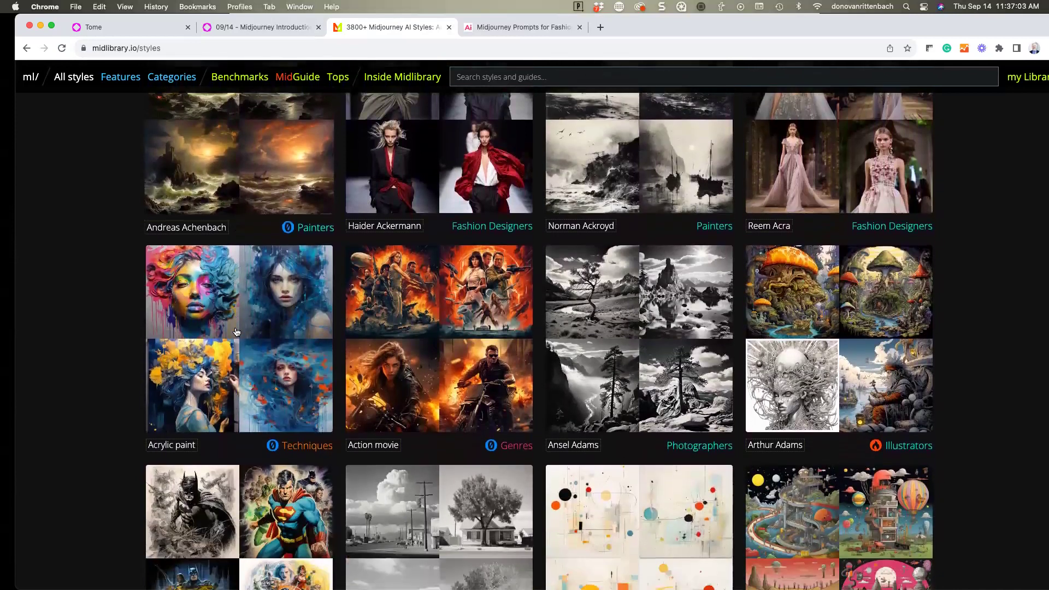
Examine the rest of the first page of styles, from Josh Adamski down to Akira.
scroll(236, 332, "down", 3)
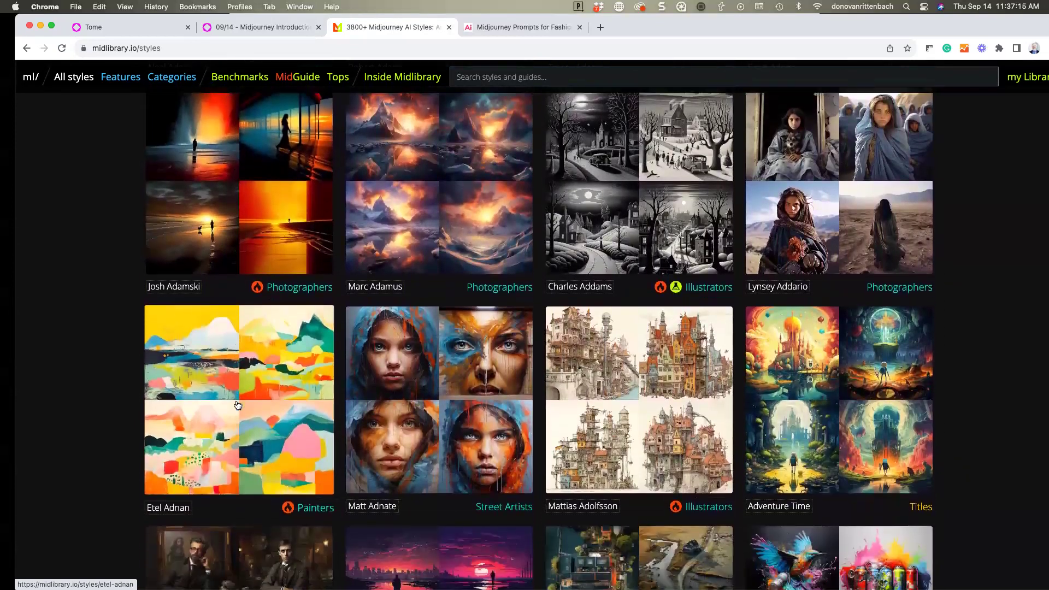
scroll(238, 405, "down", 4)
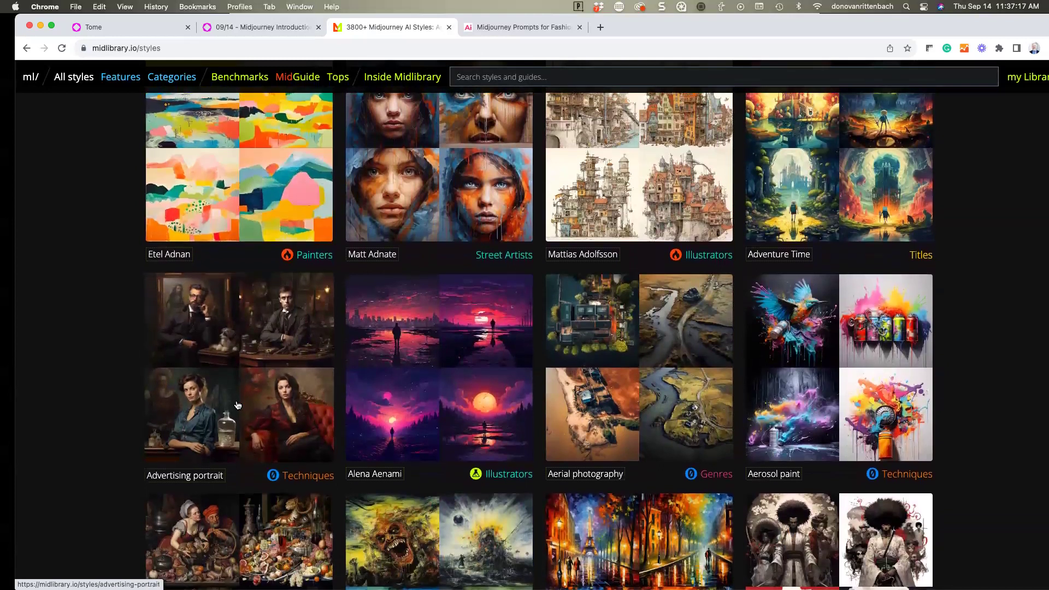
scroll(238, 405, "down", 3)
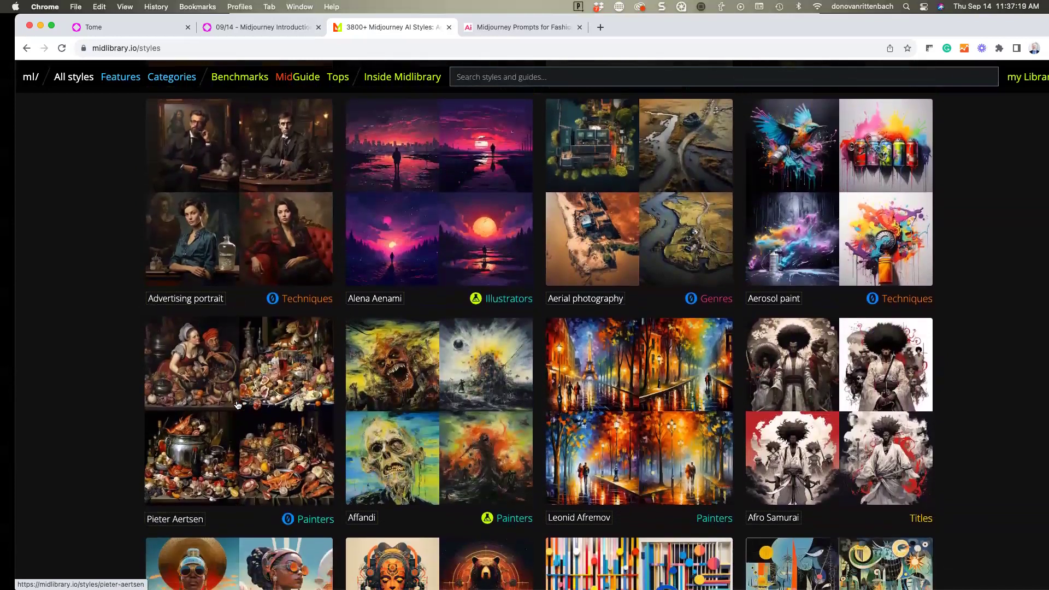
scroll(886, 258, "down", 2)
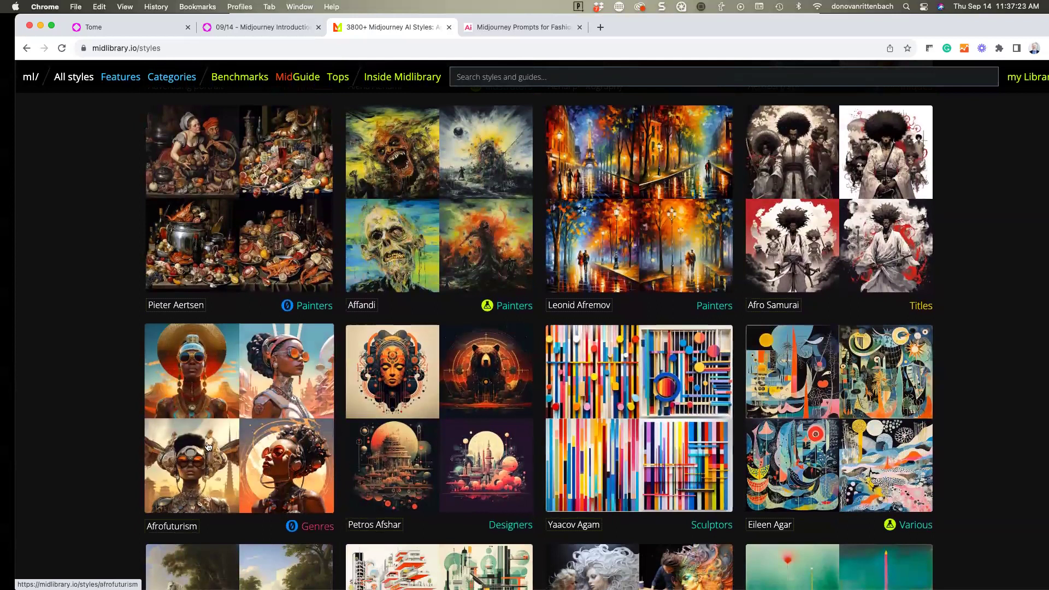
scroll(209, 395, "down", 1)
scroll(209, 394, "down", 7)
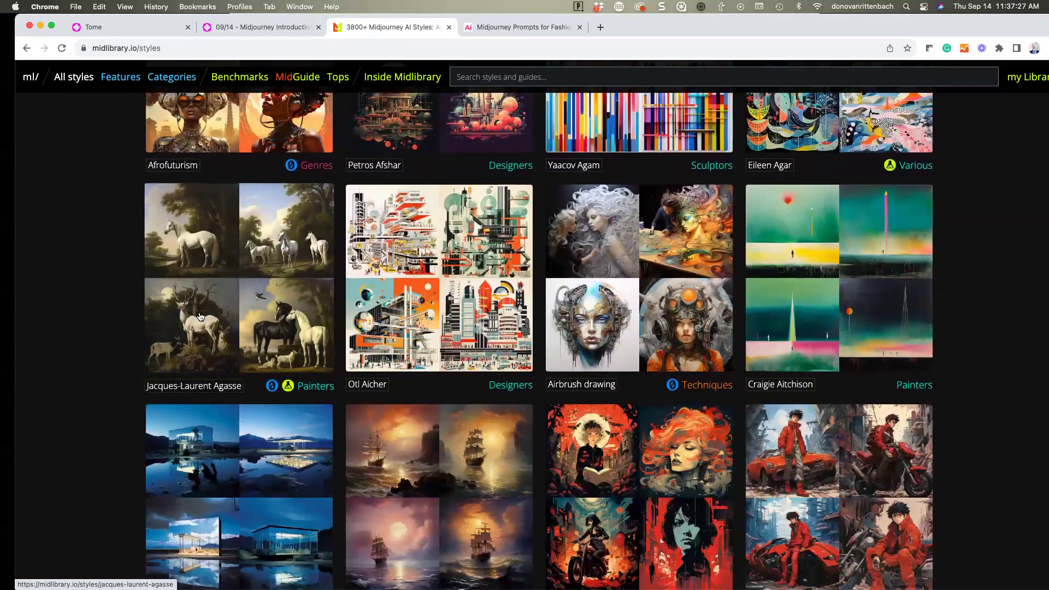
scroll(206, 354, "down", 3)
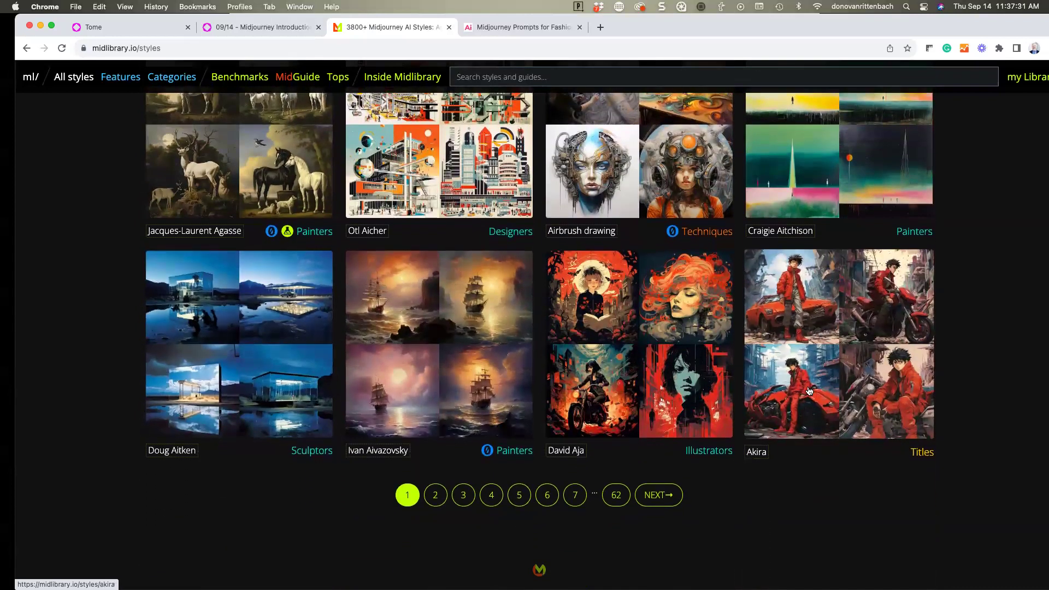
Open the Features page of Midlibrary and look over its Cultures+Identities themes and the Style Roulette.
scroll(809, 392, "up", 15)
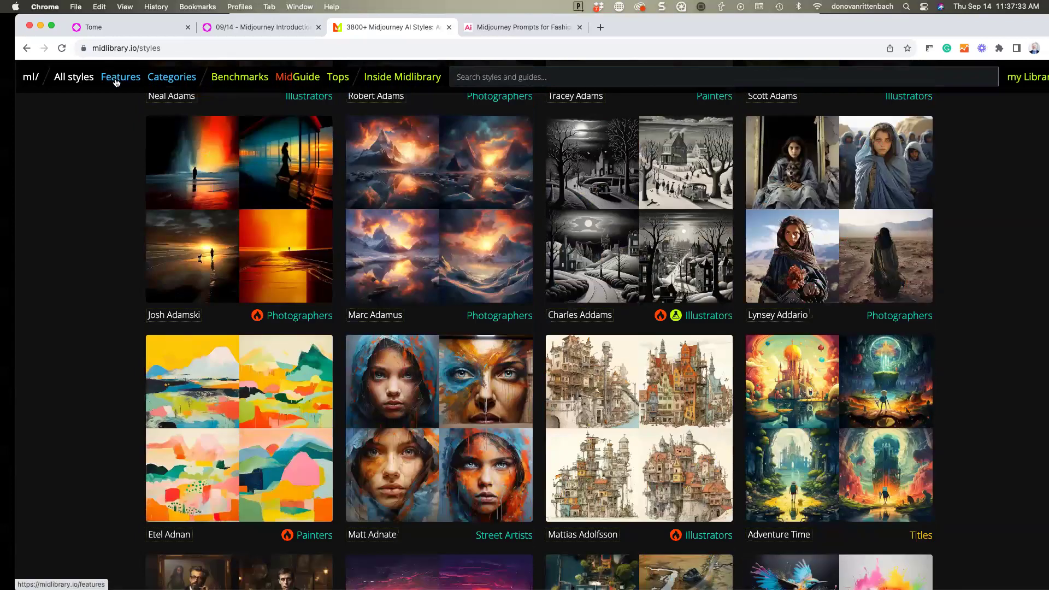
left_click(116, 83)
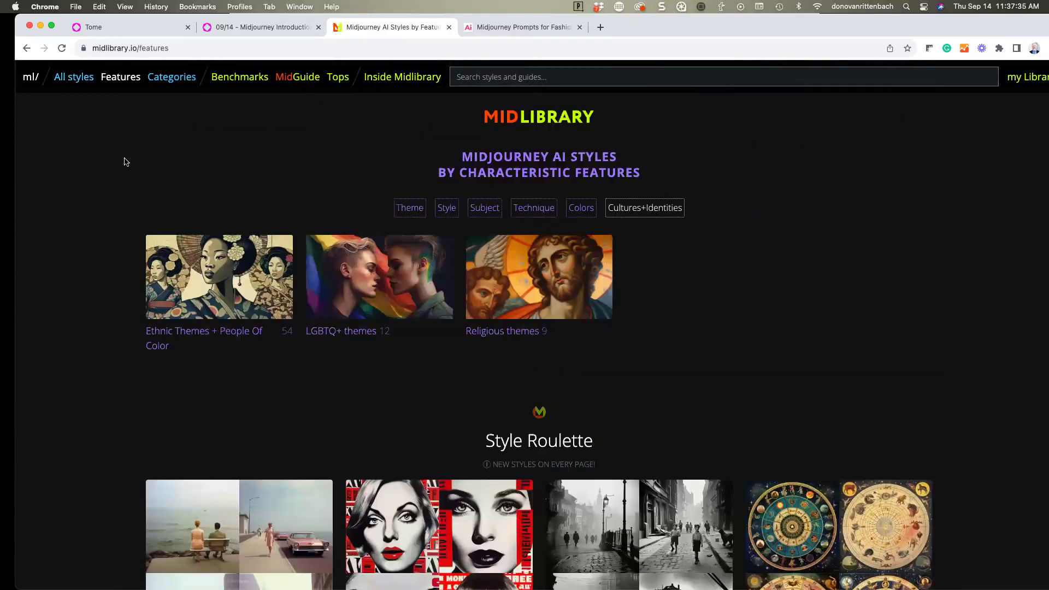
scroll(127, 159, "down", 1)
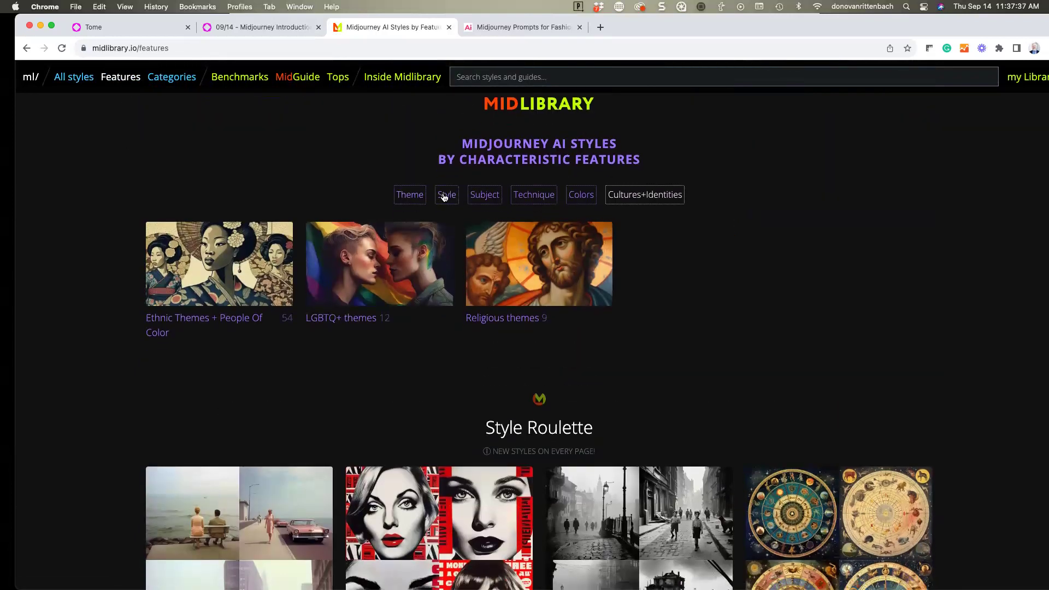
scroll(404, 307, "down", 5)
scroll(407, 308, "up", 6)
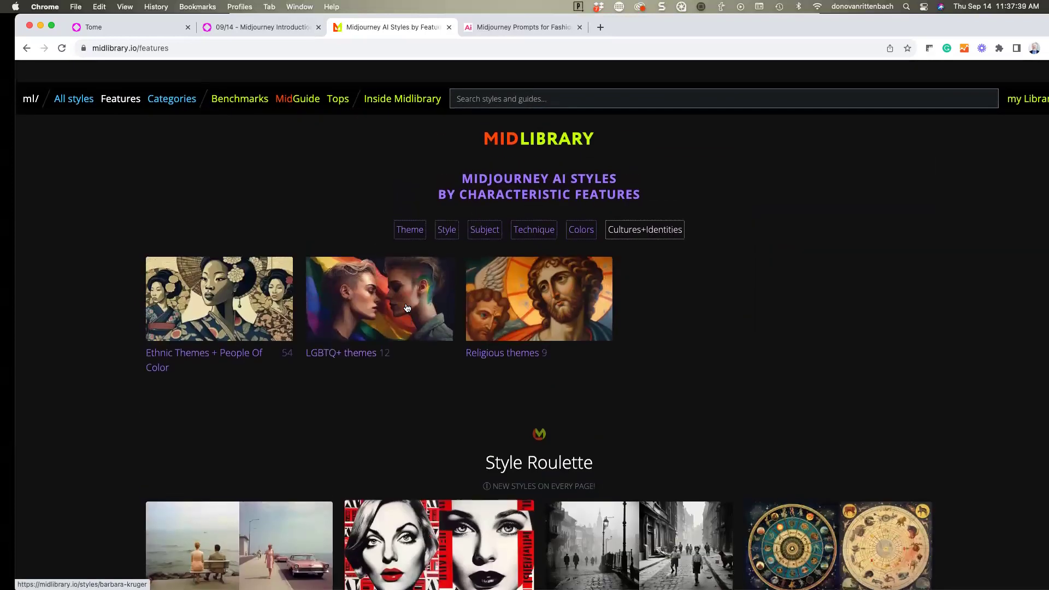
Open the Categories page and look over the style categories from Genres + Art Movements down to Various Artists.
left_click(166, 83)
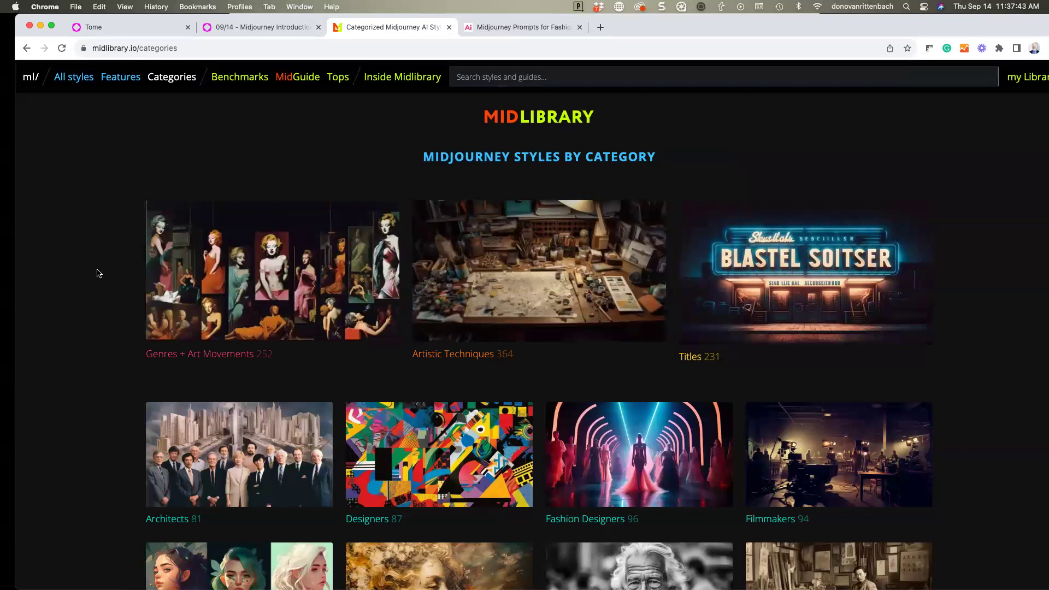
scroll(98, 273, "down", 1)
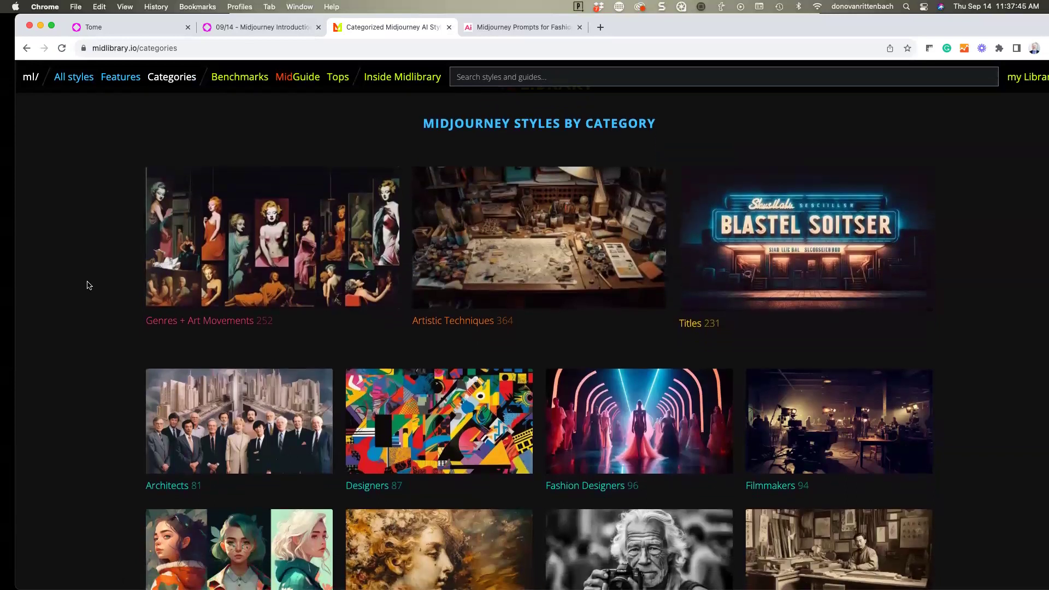
scroll(88, 286, "down", 1)
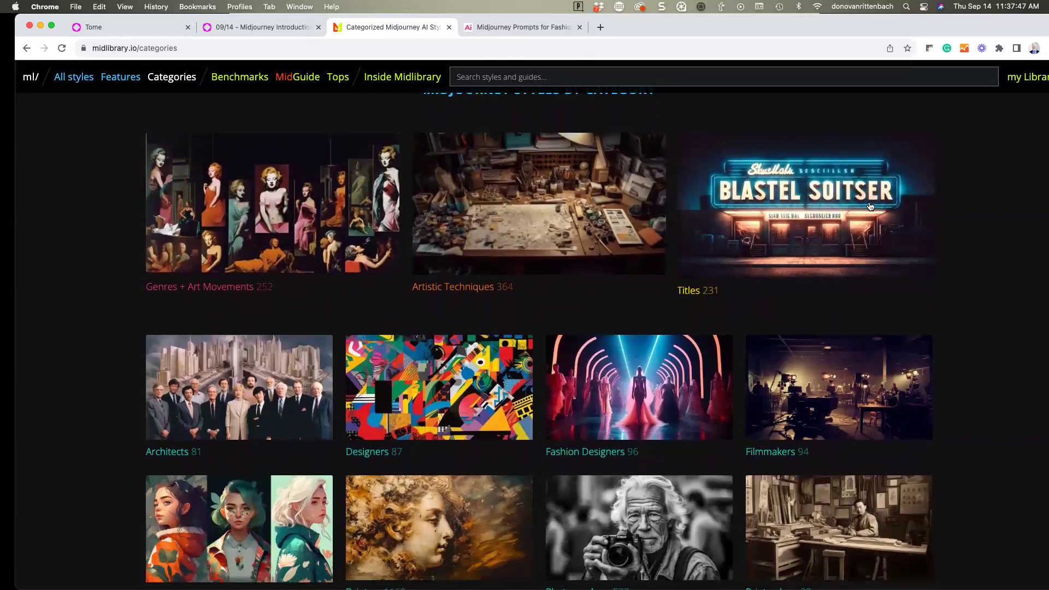
scroll(869, 206, "down", 4)
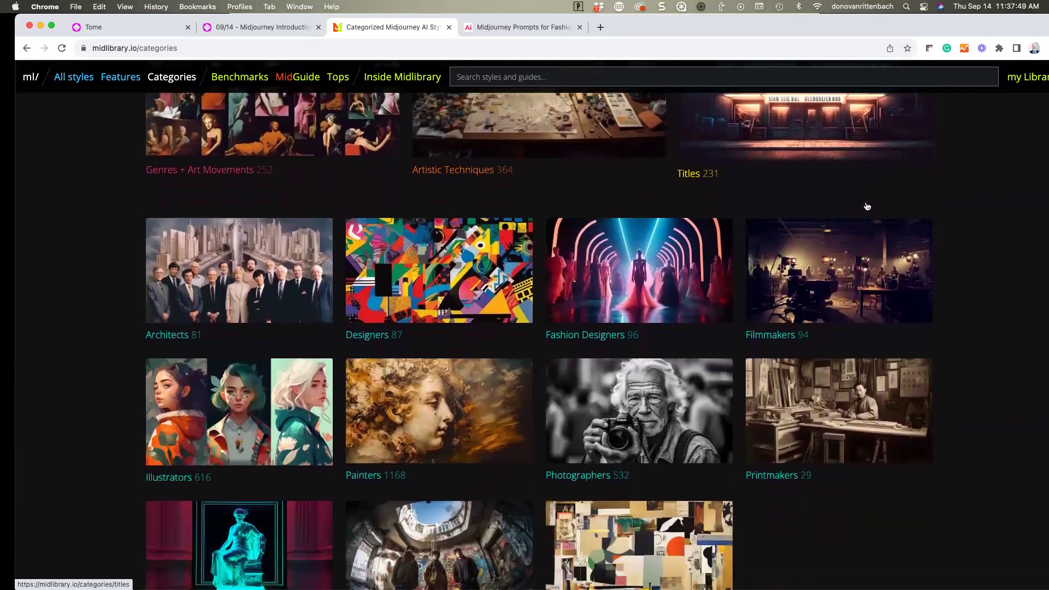
scroll(867, 206, "down", 5)
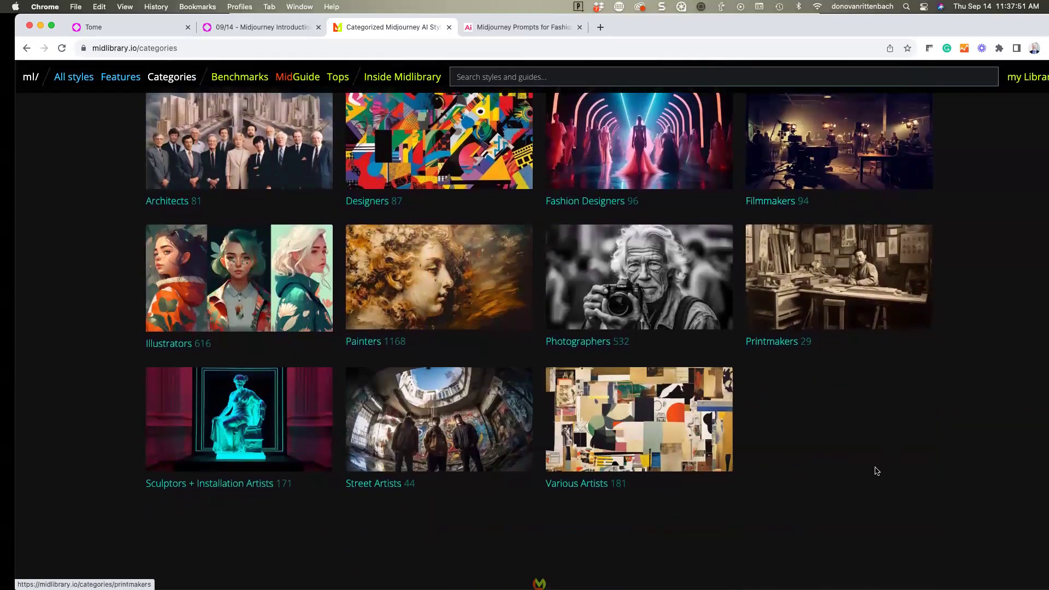
Open the Photographers category and examine the sample images of its first photographers, from Slim Aarons to Lynsey Addario.
scroll(842, 466, "up", 2)
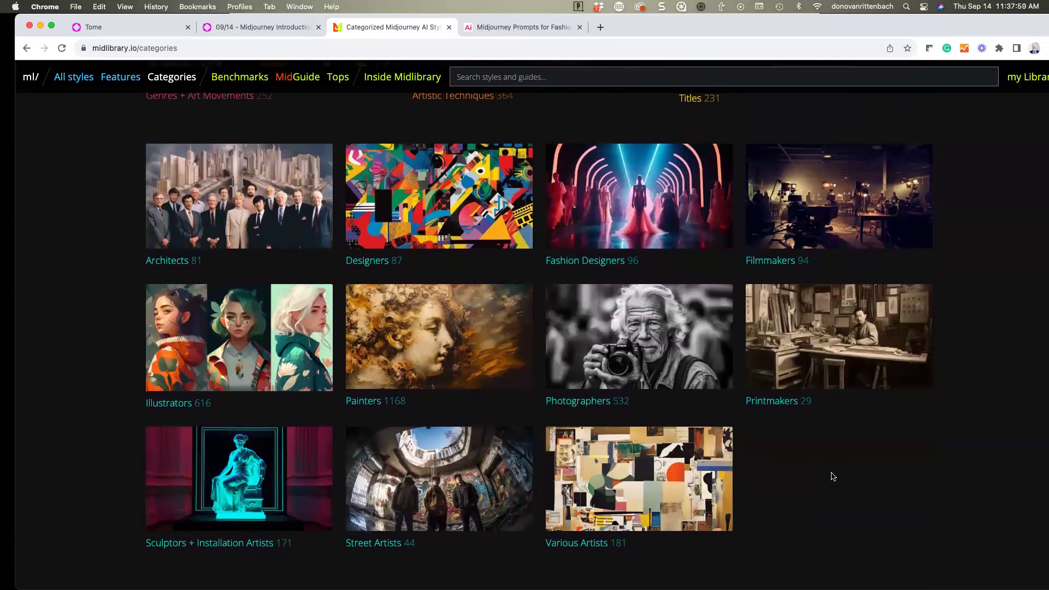
left_click(677, 367)
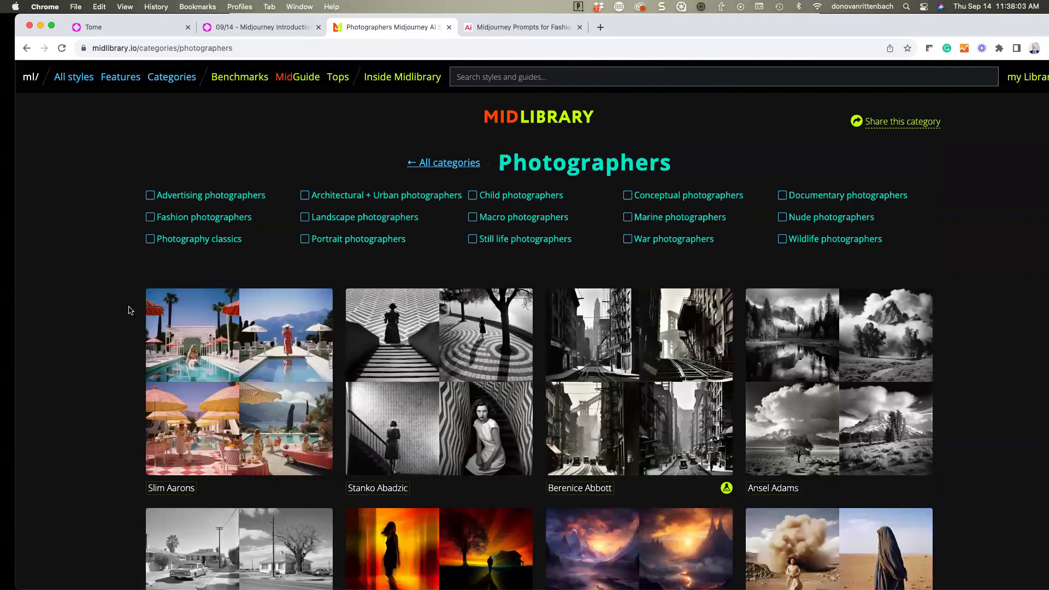
scroll(130, 310, "down", 3)
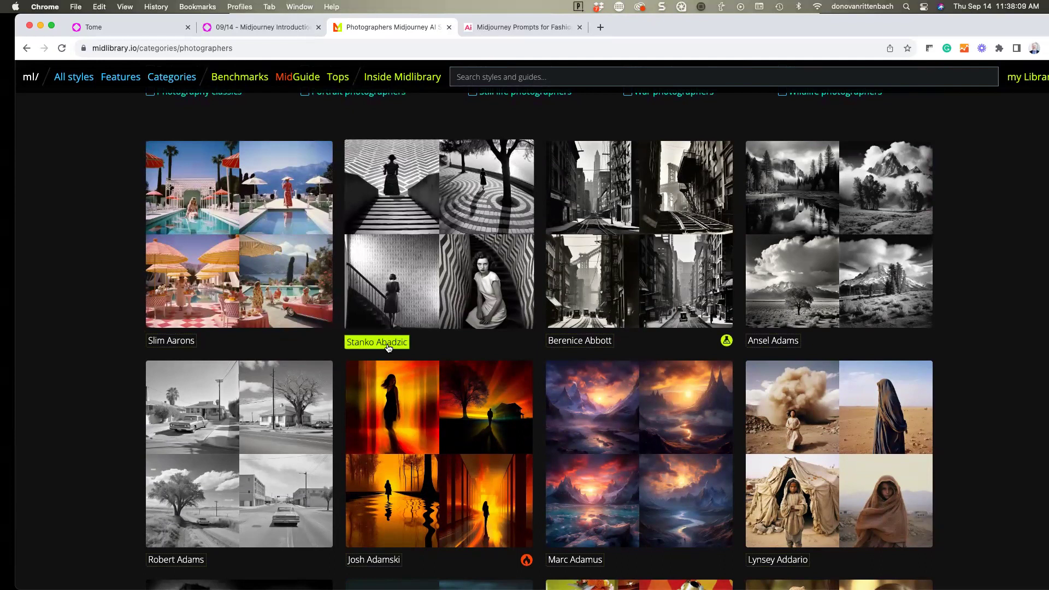
Switch to Discord and submit the /imagine prompt "a woman on a staircase in the style of Stanko Abadzic".
mouse_move(595, 573)
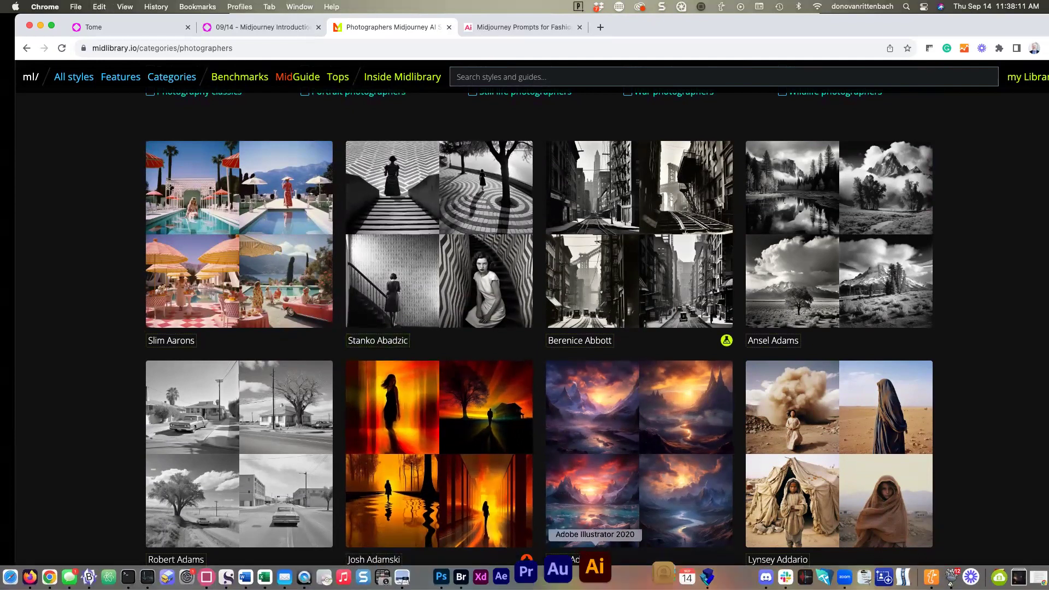
left_click(731, 575)
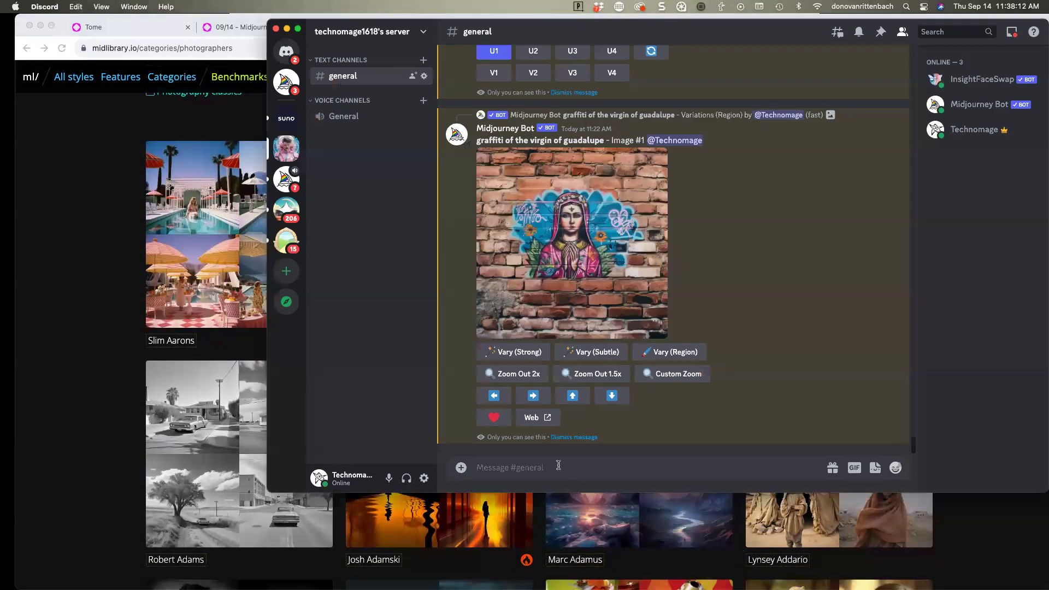
type("/imagi")
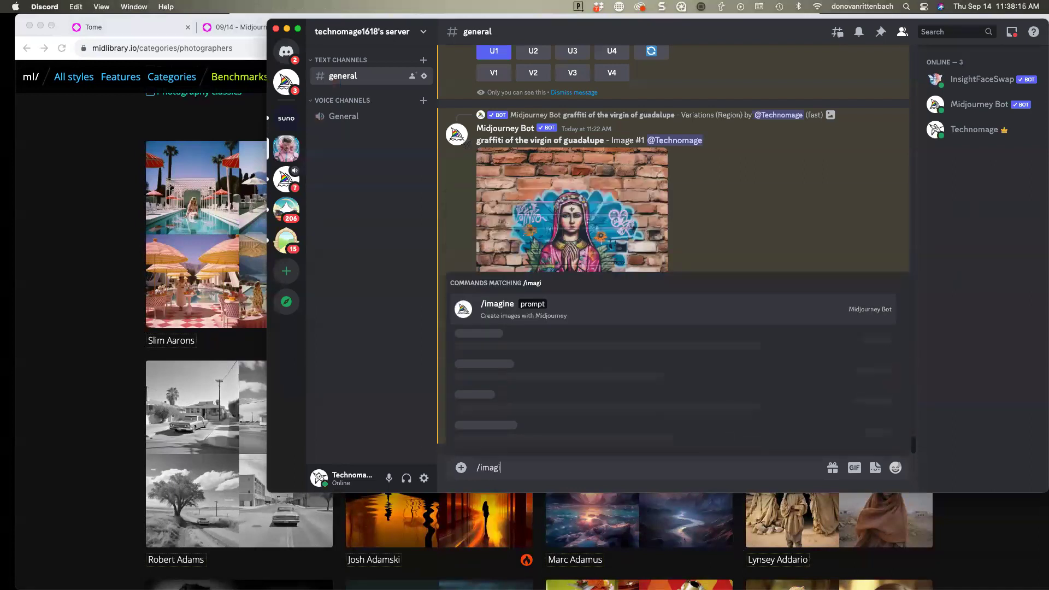
key("Tab")
type("a woman in a sty")
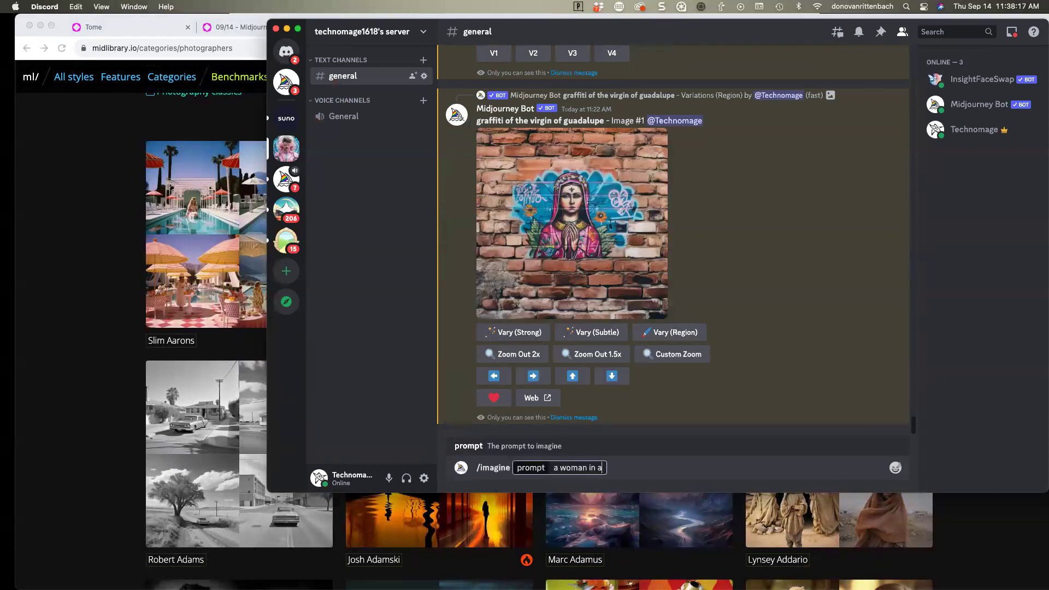
key("BackSpace")
key("BackSpace")
key("BackSpace")
key("BackSpace")
key("BackSpace")
key("BackSpace")
key("BackSpace")
key("BackSpace")
type("on a staircase in the style of")
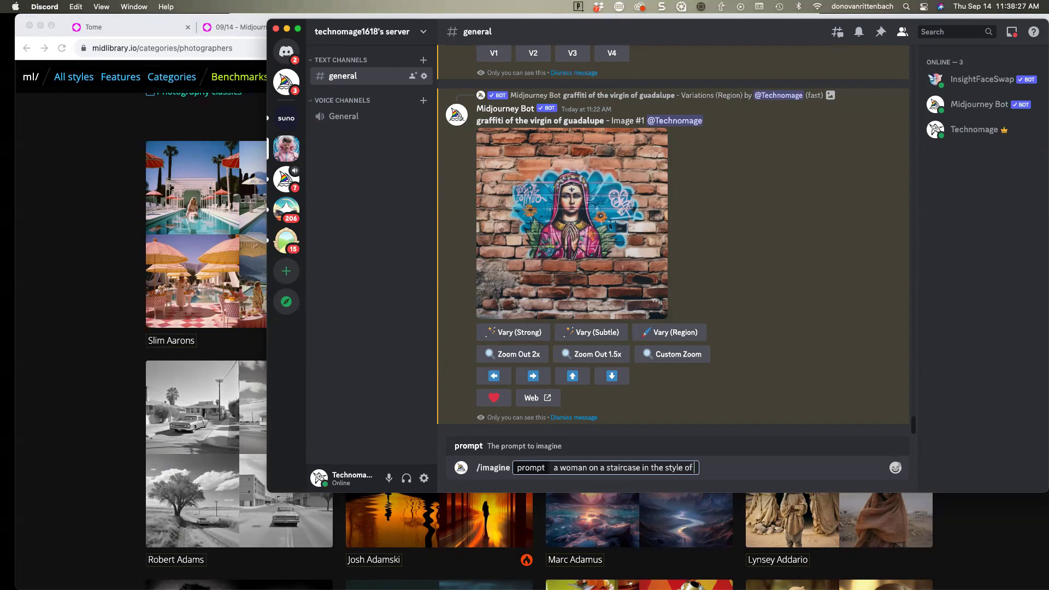
type("Stanko Abadzic")
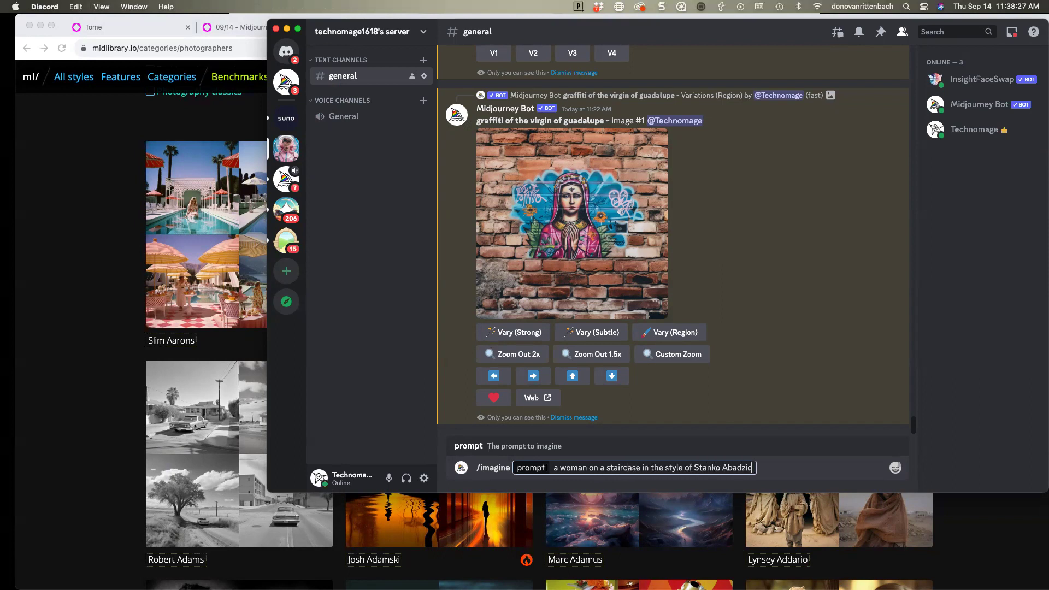
key("Return")
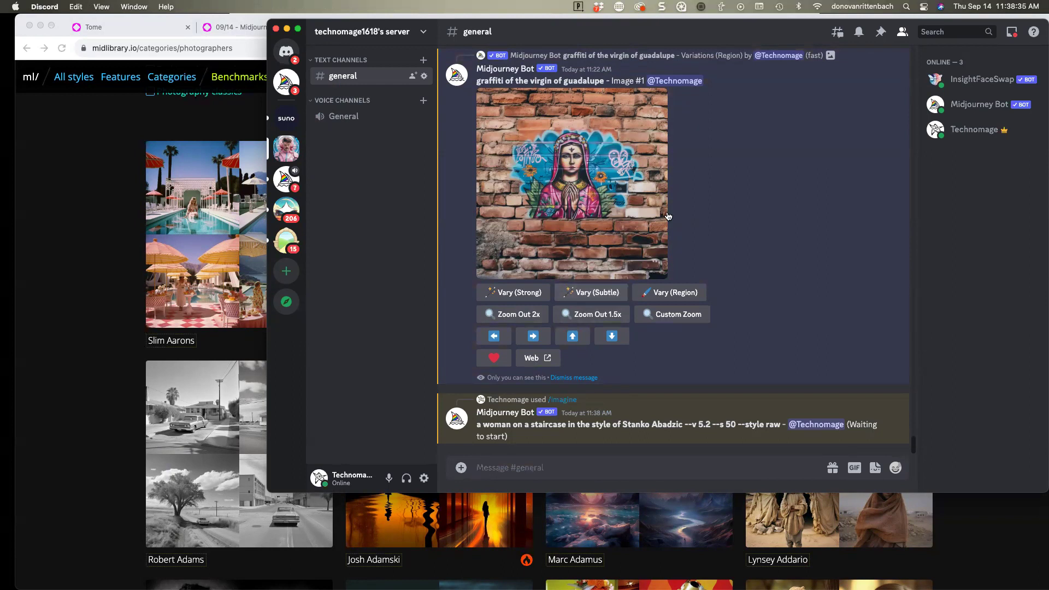
Reposition the Discord window over the Midlibrary page and enlarge the generated grid of staircase images.
left_click_drag(634, 40, 736, 98)
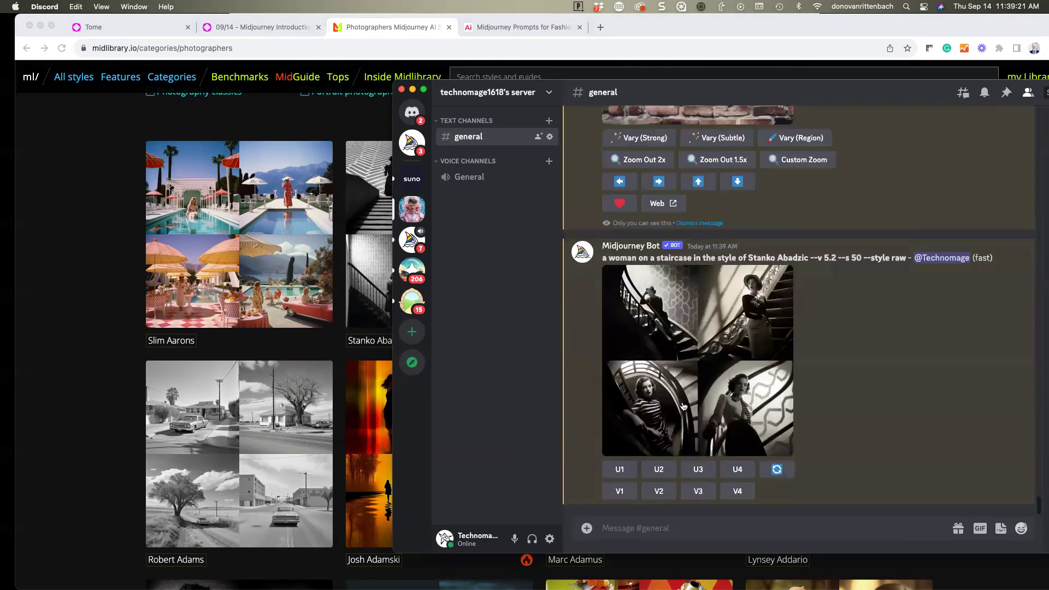
left_click(683, 407)
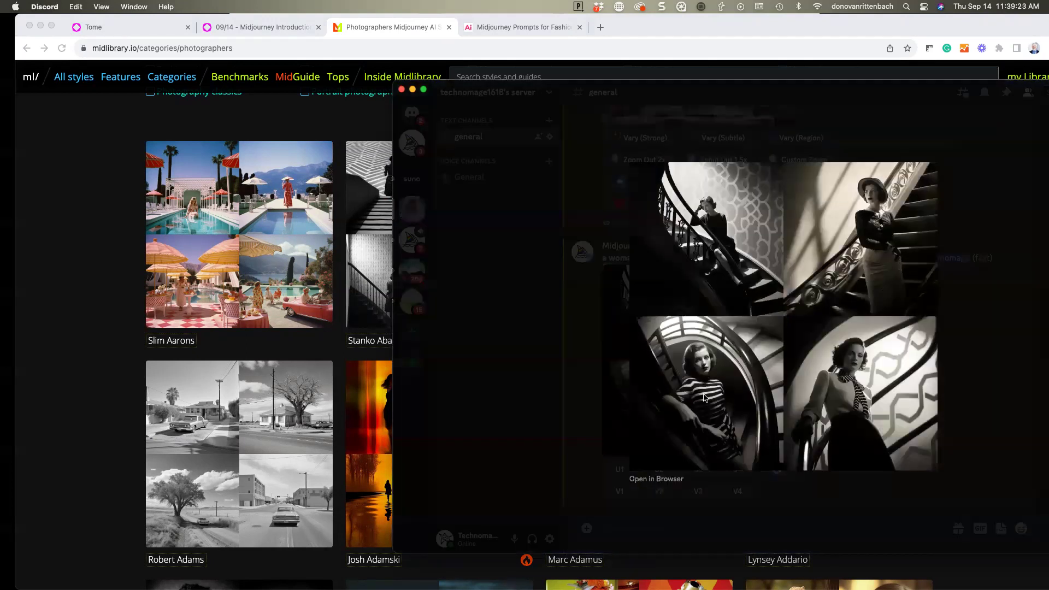
left_click_drag(658, 93, 574, 35)
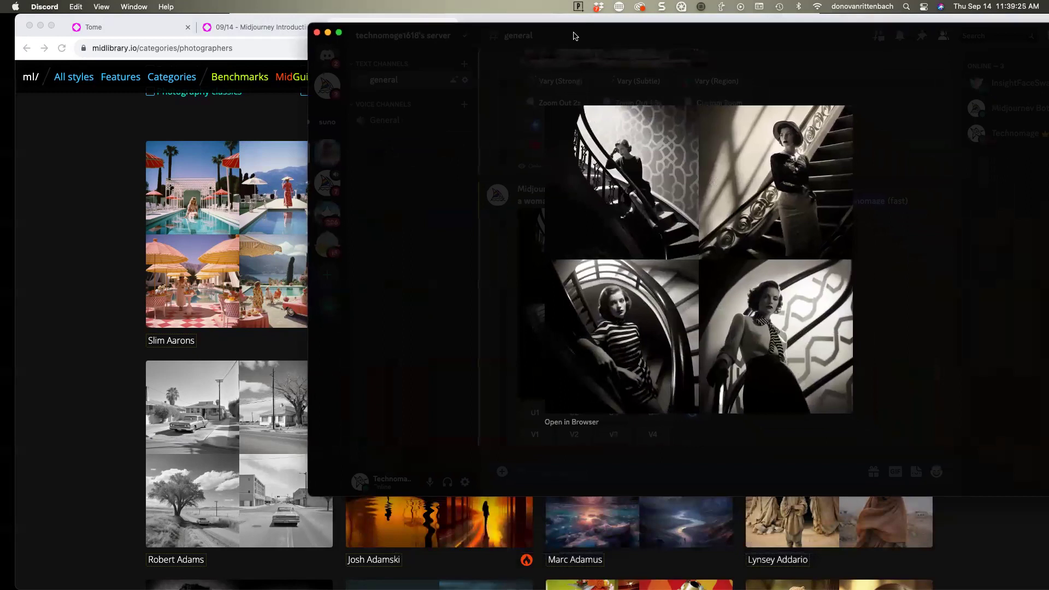
left_click(650, 287)
Return to Midlibrary's Photographers page in Chrome and examine the sample images from Robert Adams down to Miki Asai.
left_click(81, 384)
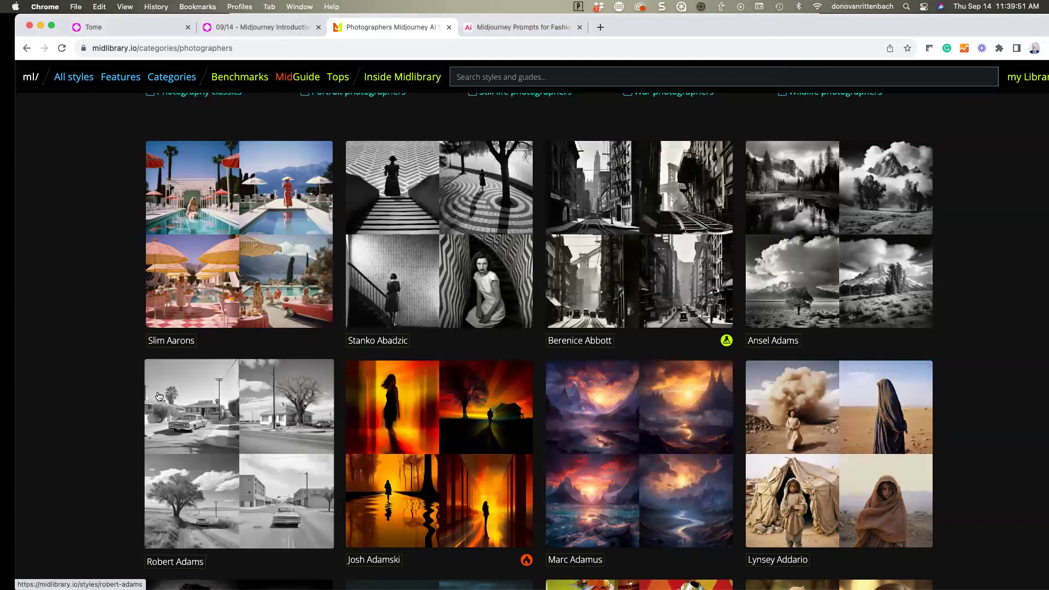
scroll(158, 396, "down", 2)
scroll(158, 396, "down", 5)
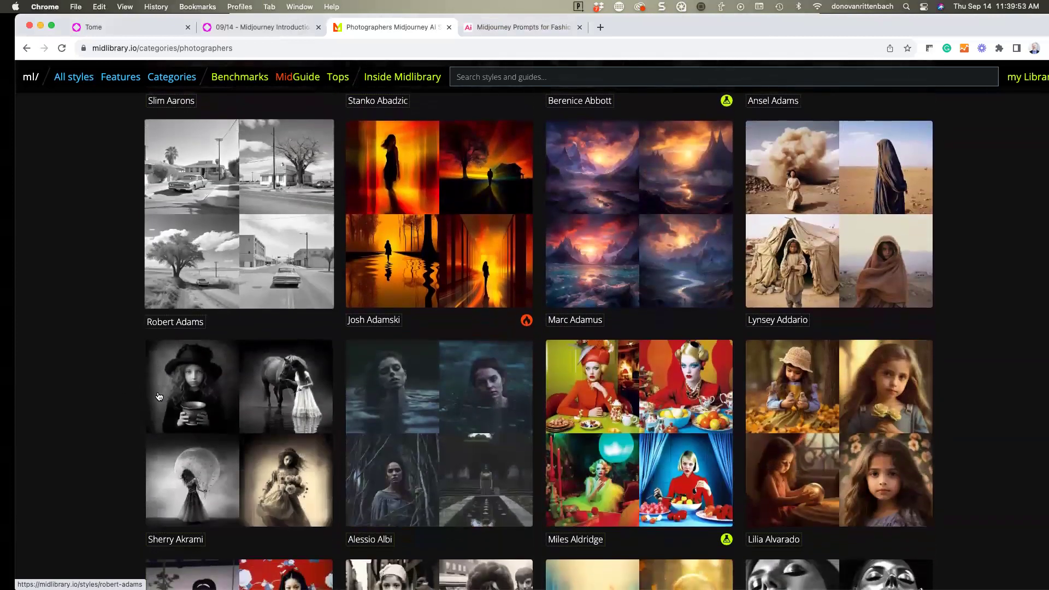
scroll(66, 347, "down", 4)
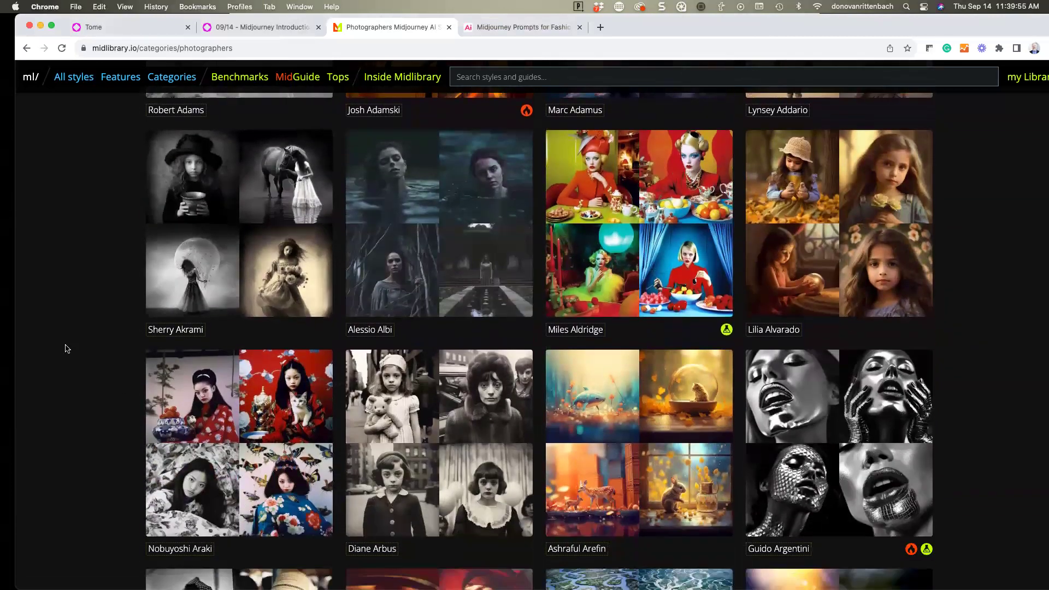
scroll(65, 348, "down", 3)
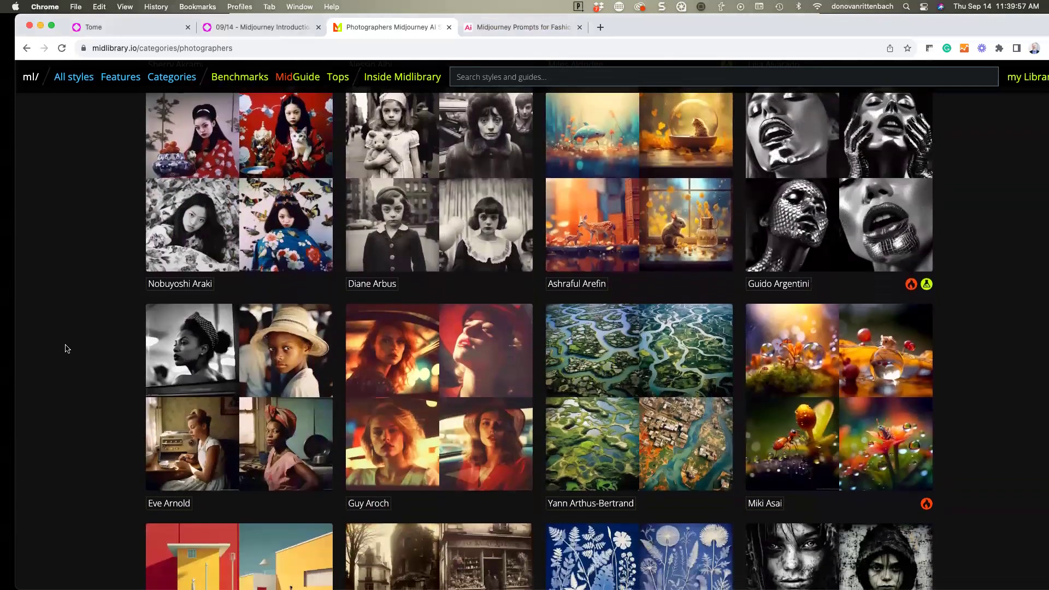
left_click(372, 499)
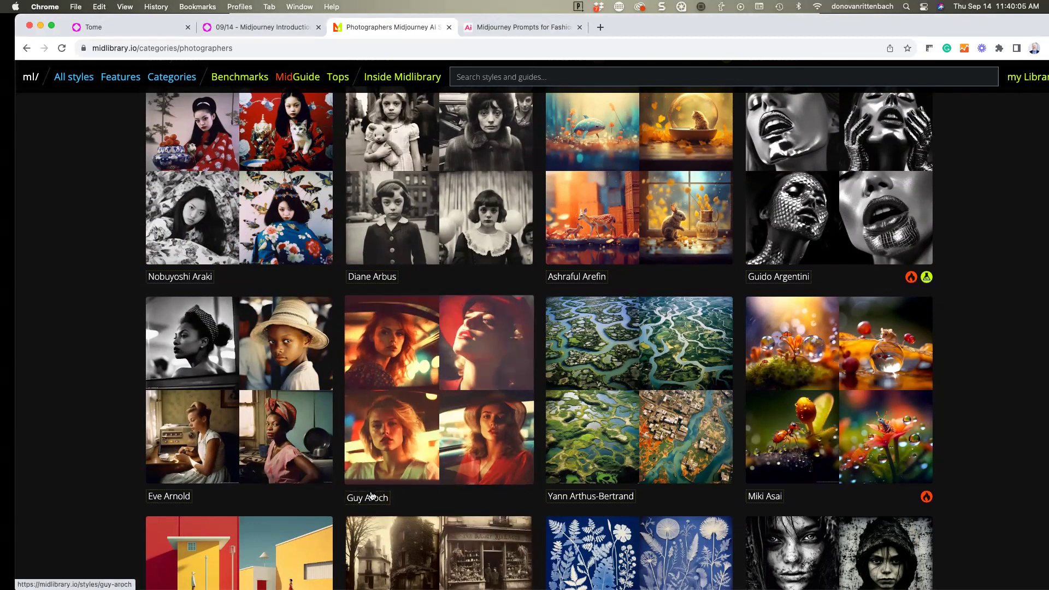
scroll(328, 470, "down", 2)
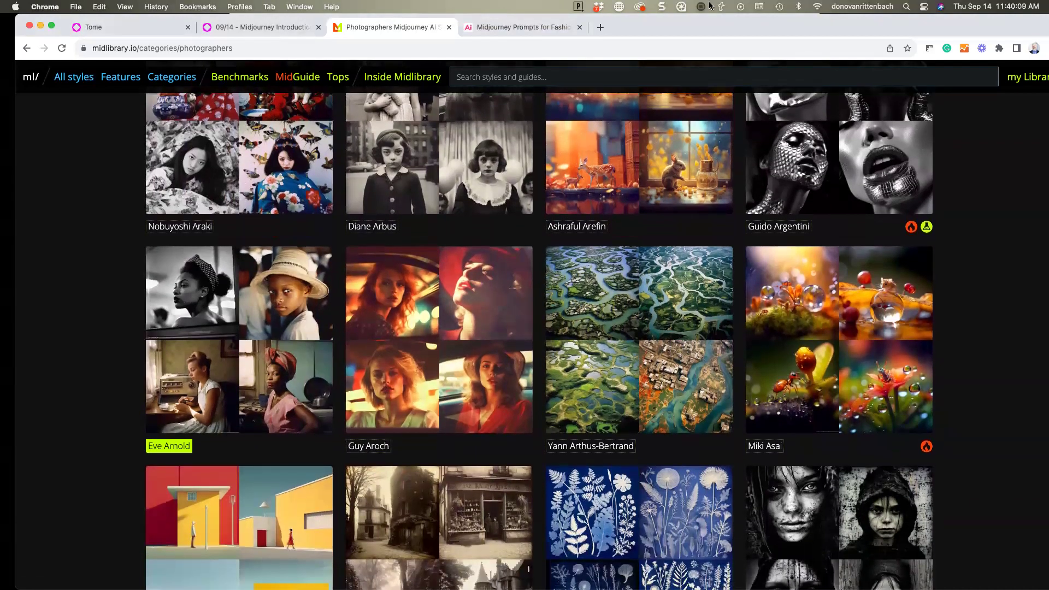
Lower the browser window and reroll the staircase prompt in Discord with Stanko Abadzic replaced by Eve Arnold.
left_click_drag(726, 27, 720, 206)
left_click(501, 164)
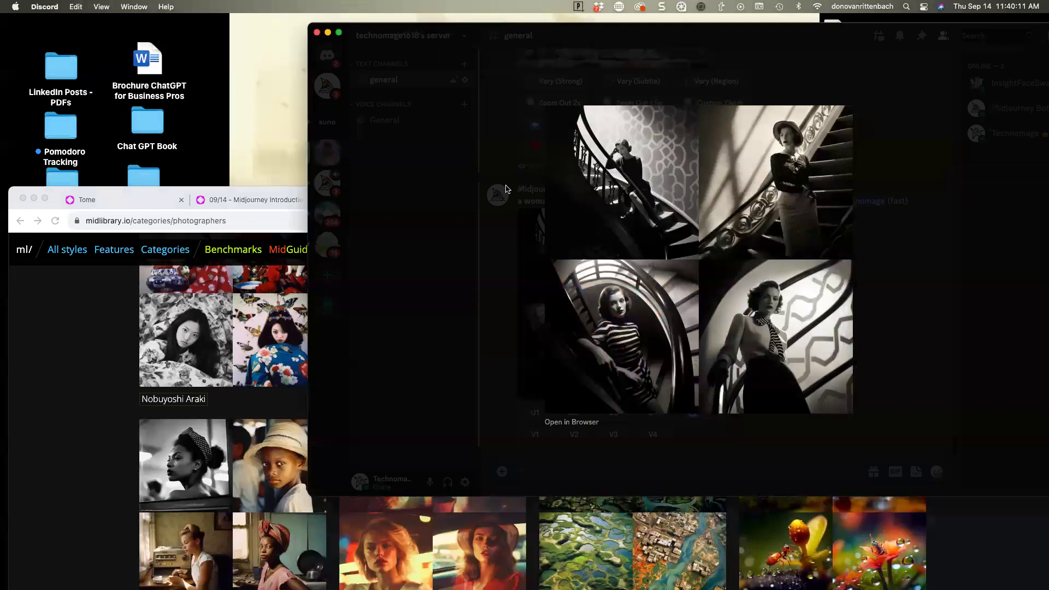
left_click(692, 413)
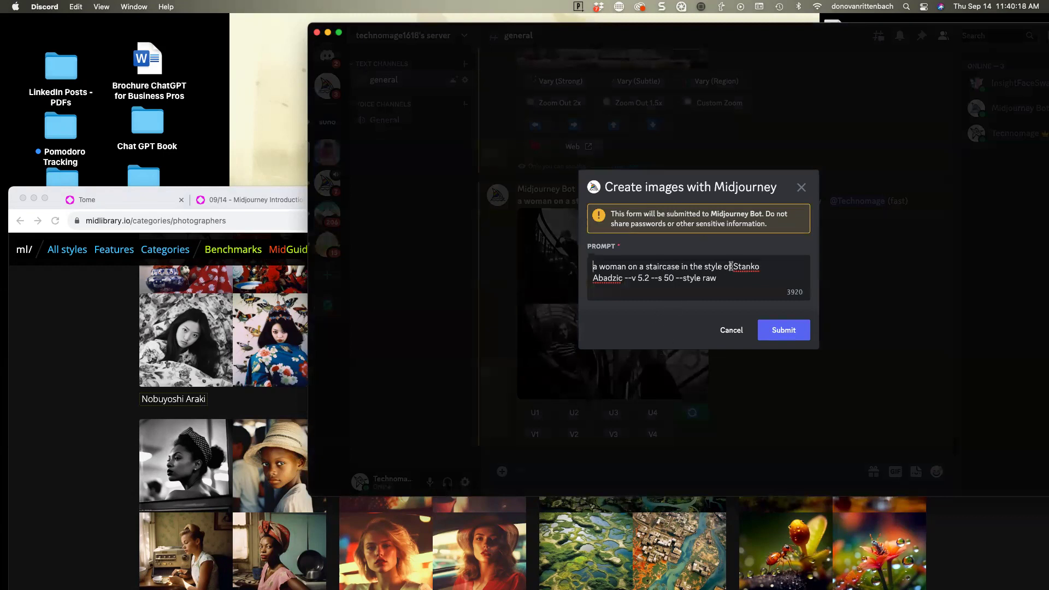
left_click_drag(733, 266, 620, 280)
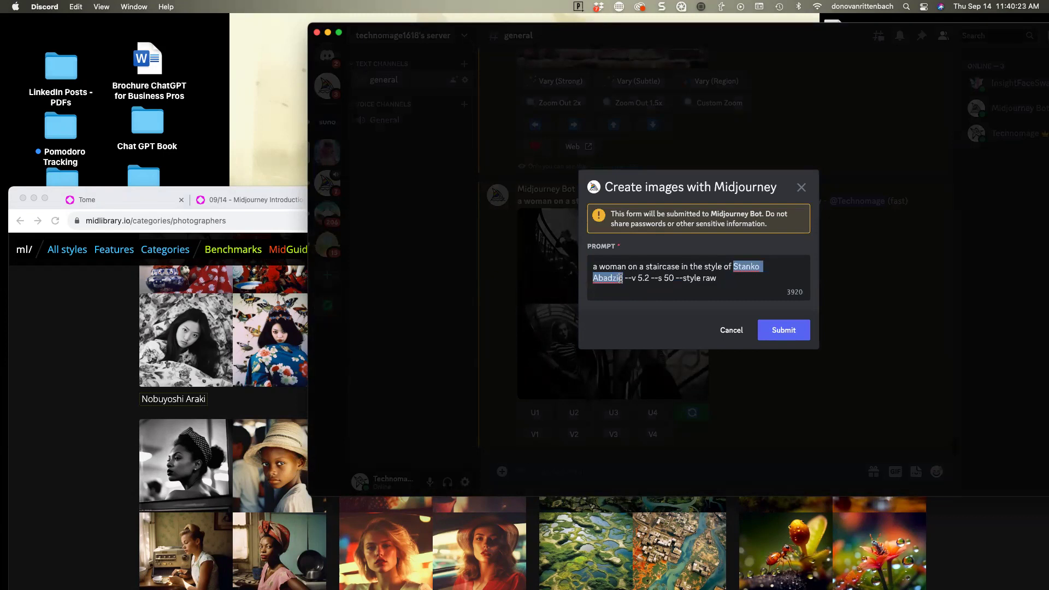
type("Eve Arnold")
left_click(790, 330)
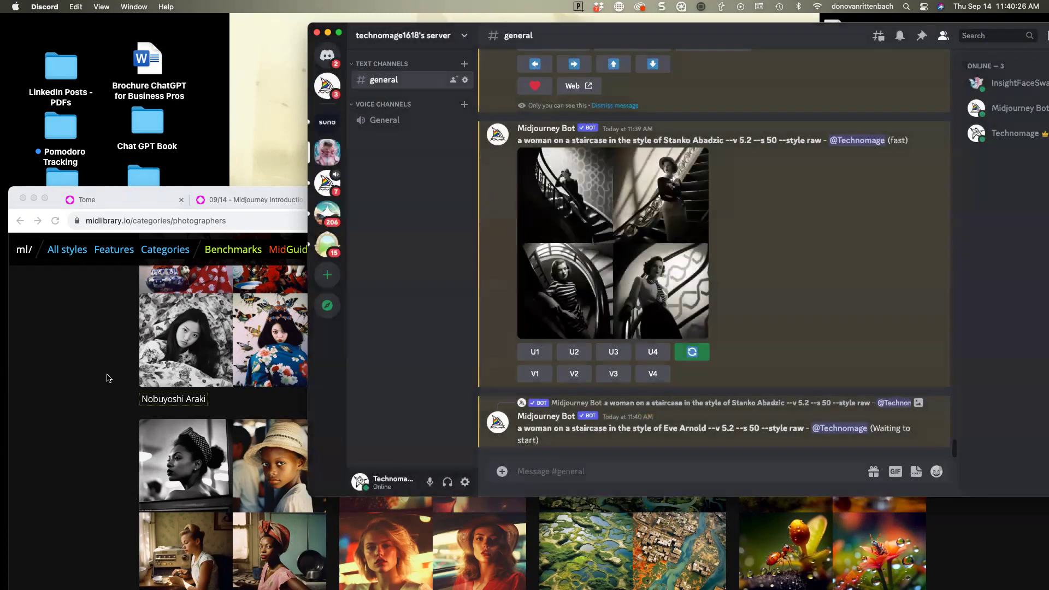
Return to the Photographers page in Chrome and look over the styles from Eve Arnold down to Tina Barney.
left_click(83, 392)
scroll(142, 386, "down", 5)
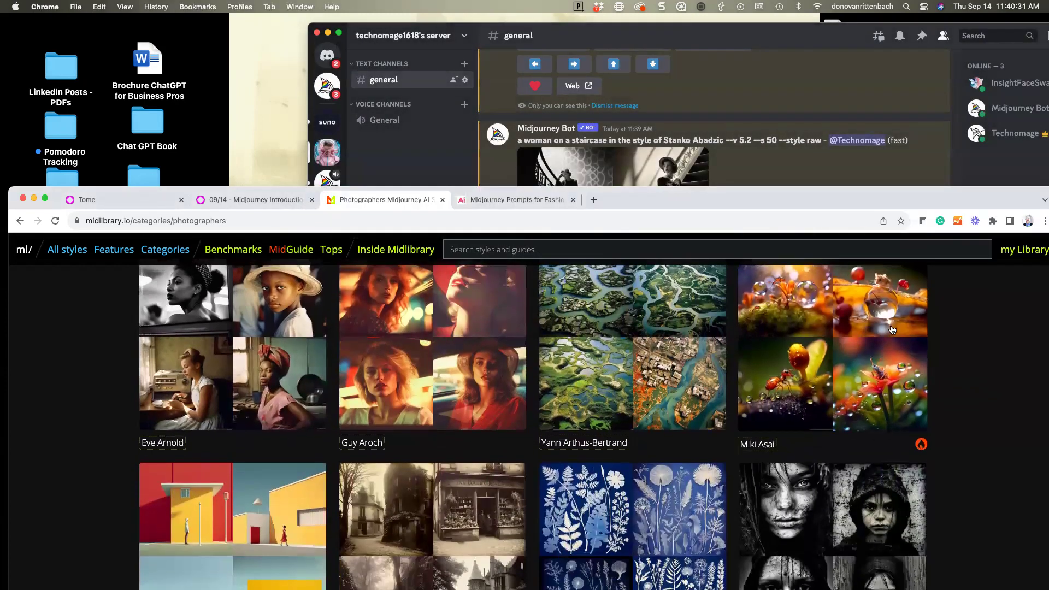
scroll(879, 339, "down", 1)
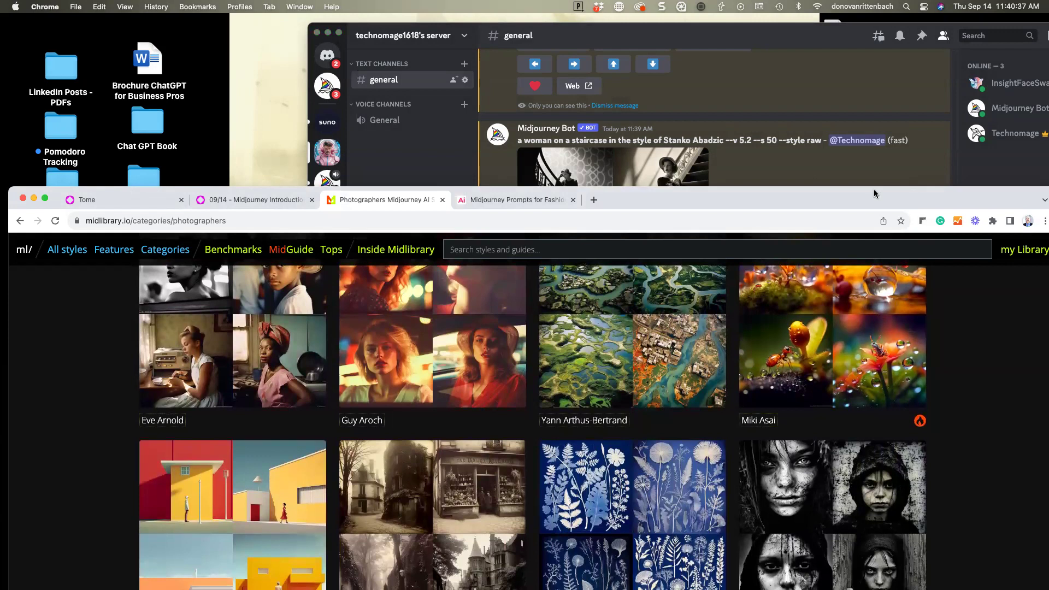
key("Page_Down")
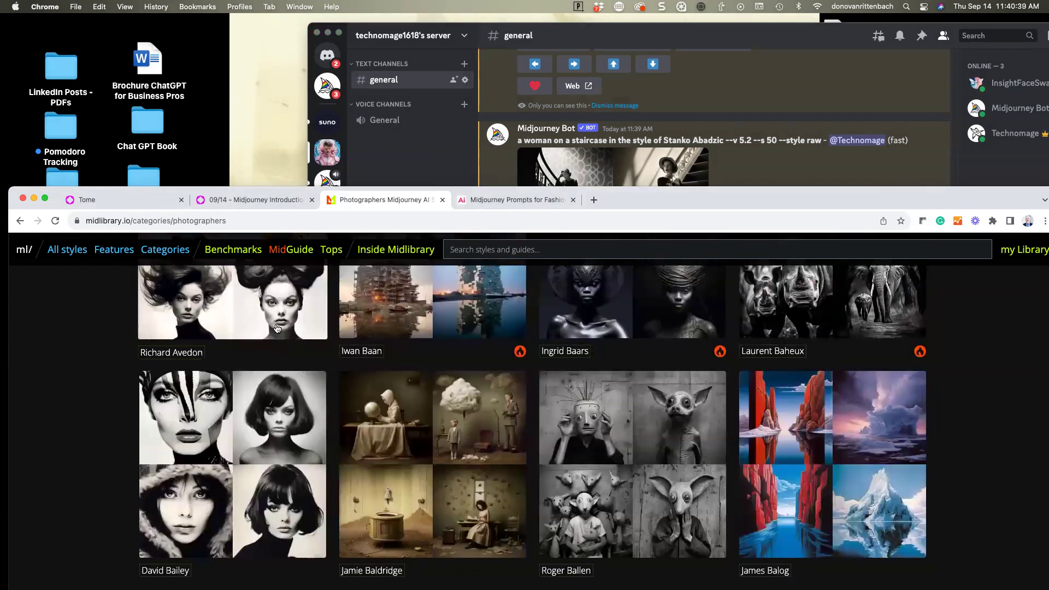
scroll(241, 331, "down", 2)
scroll(241, 330, "down", 3)
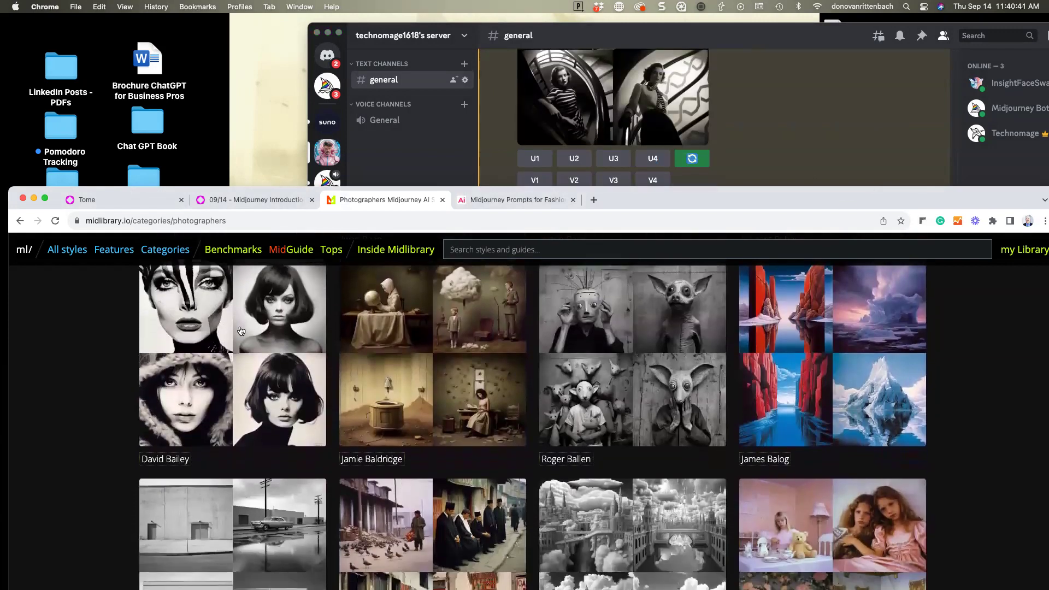
scroll(241, 331, "down", 1)
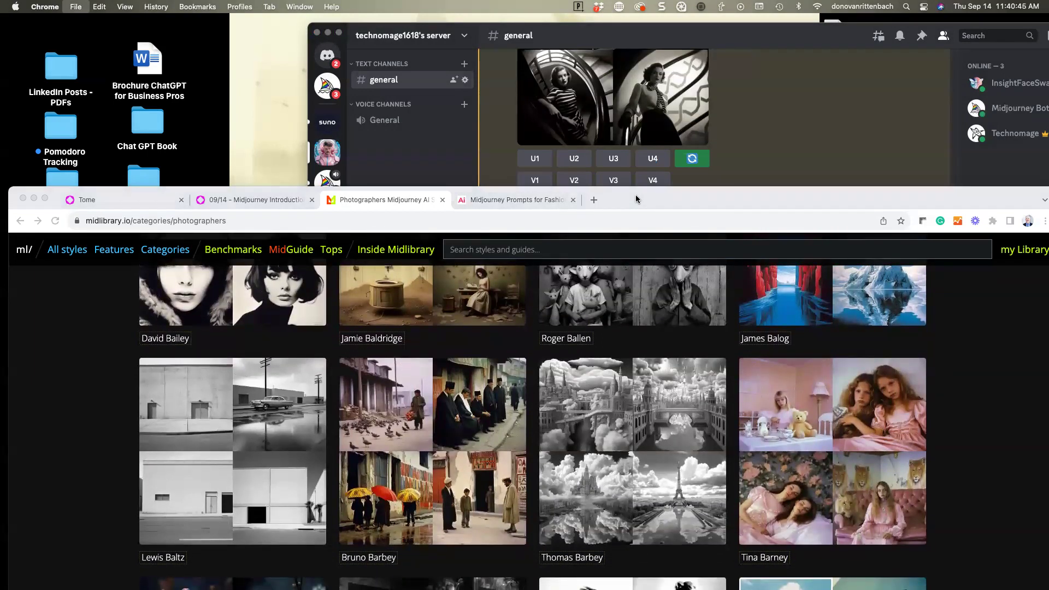
Open Medium in a new browser window and open the article "How to create hidden face portraits on MidJourney".
key("super+n")
type("mediu")
key("Return")
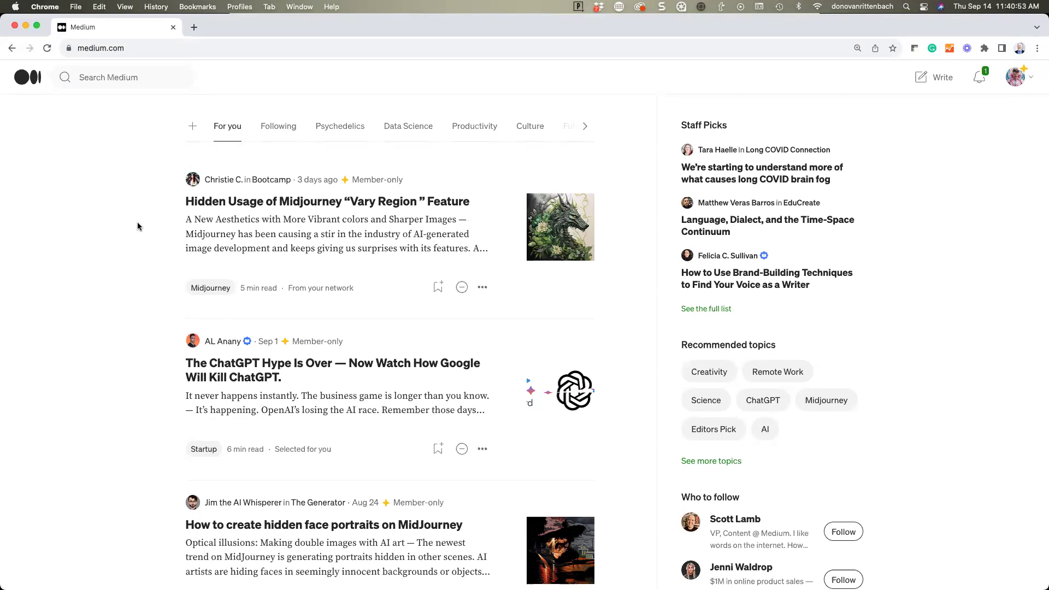
scroll(138, 226, "down", 5)
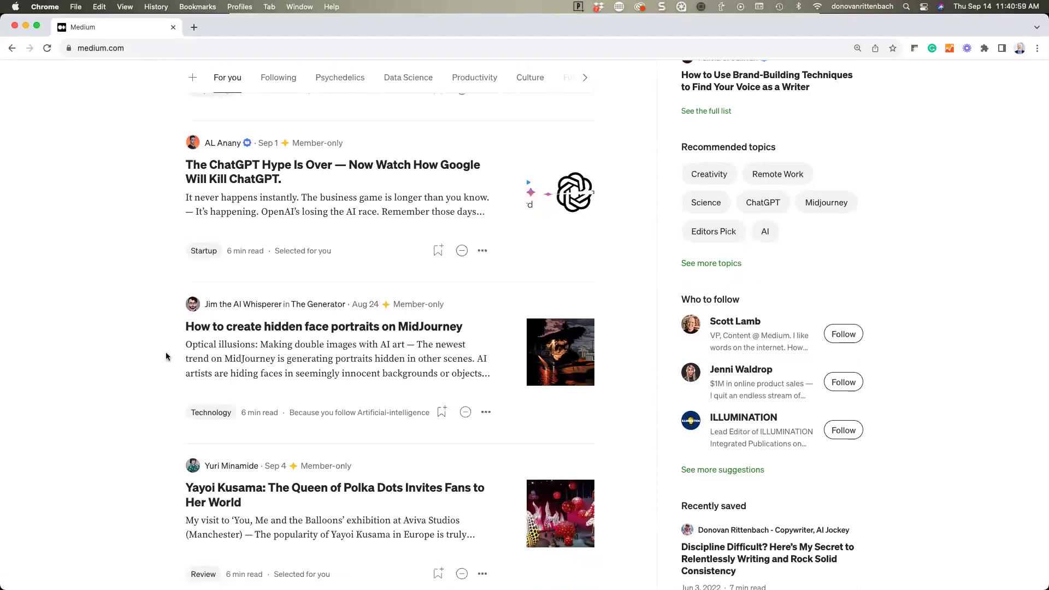
left_click(410, 337)
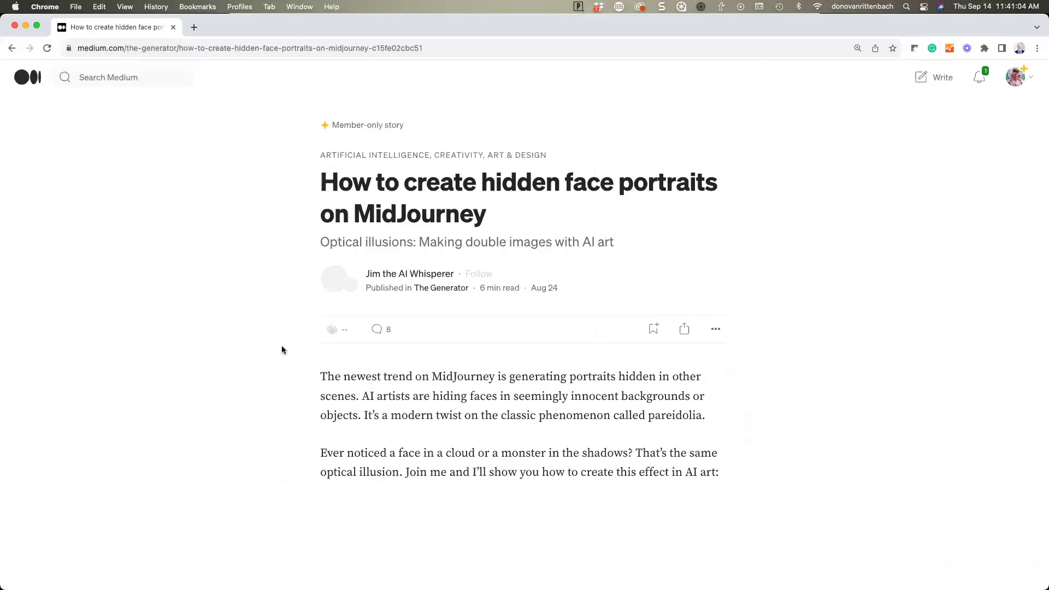
Read the hidden face portraits article through the pareidolia explanation and step-by-step guide to the Dark Knight and Gotham Skyline example.
scroll(281, 350, "down", 2)
scroll(282, 350, "down", 5)
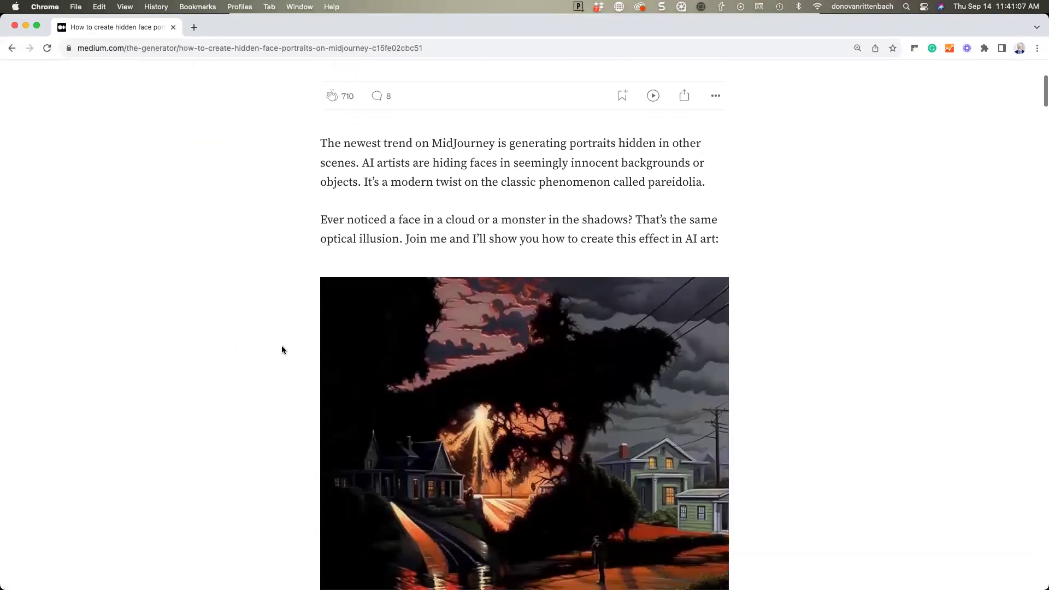
scroll(280, 337, "down", 2)
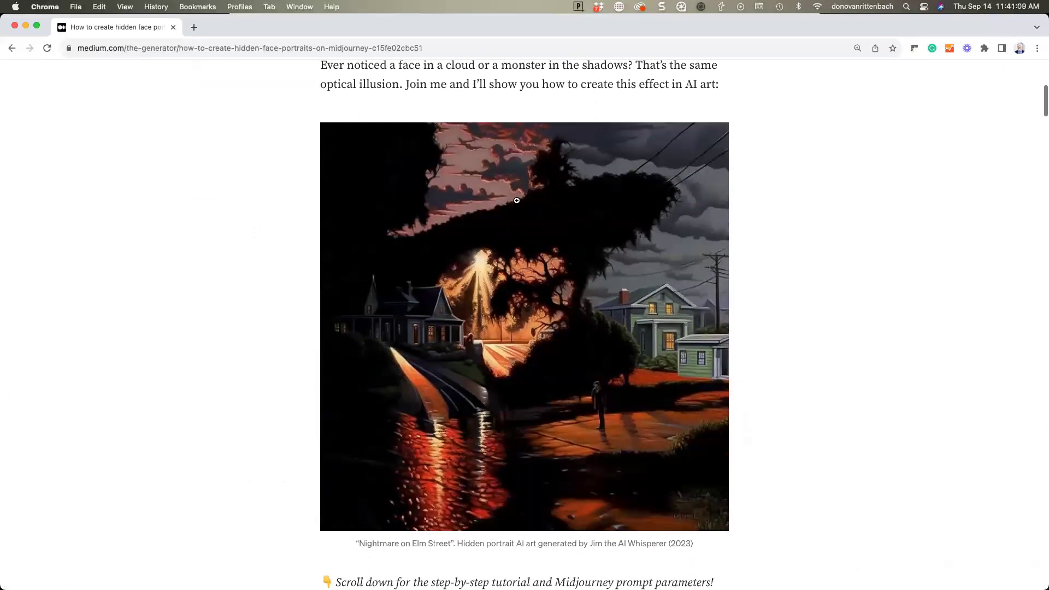
scroll(285, 344, "down", 6)
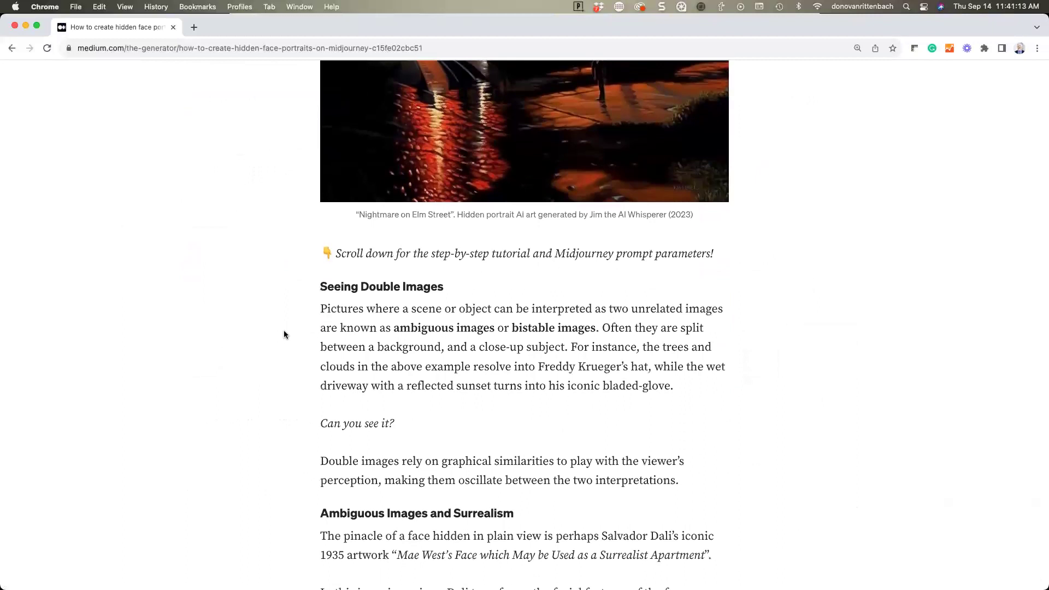
scroll(283, 334, "down", 15)
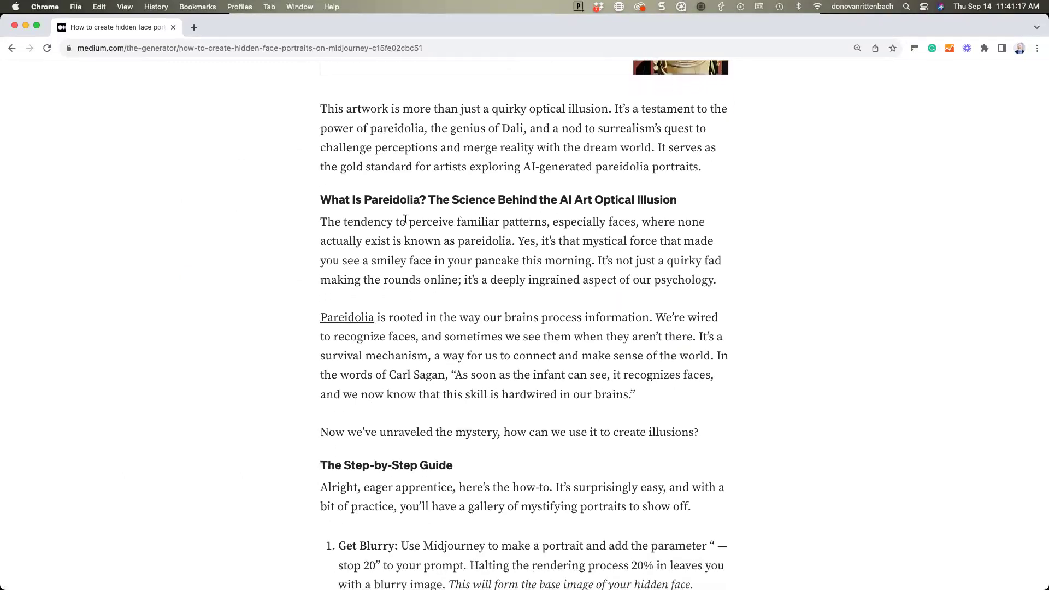
left_click_drag(364, 200, 419, 200)
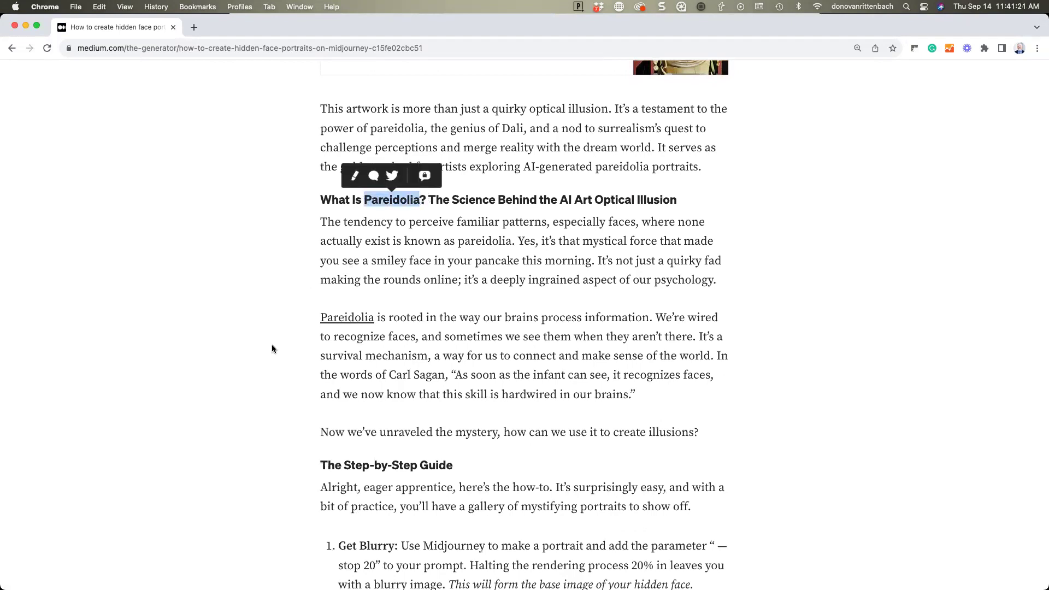
scroll(357, 257, "down", 10)
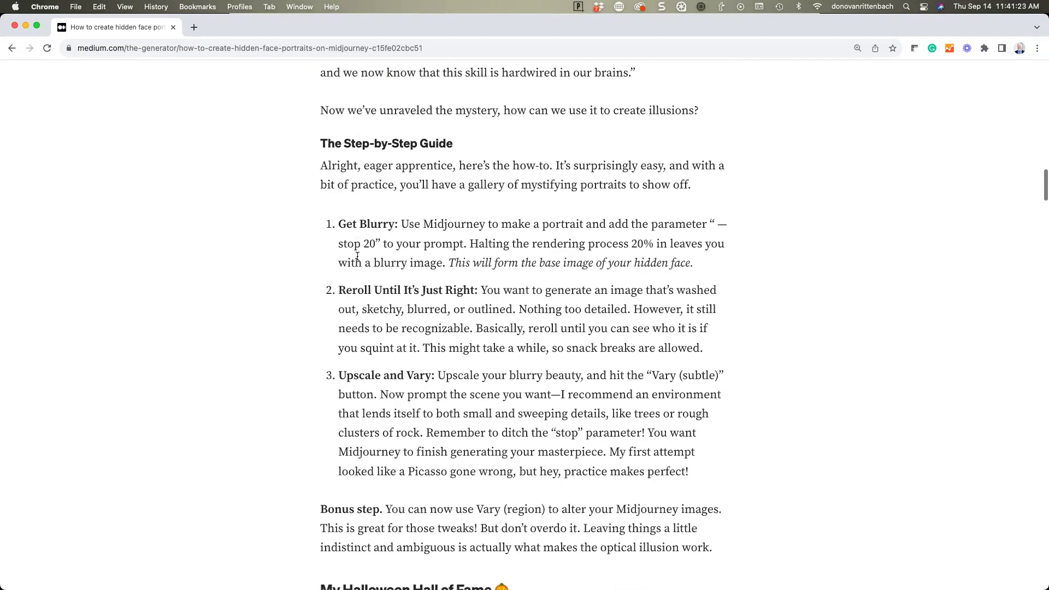
scroll(357, 254, "down", 8)
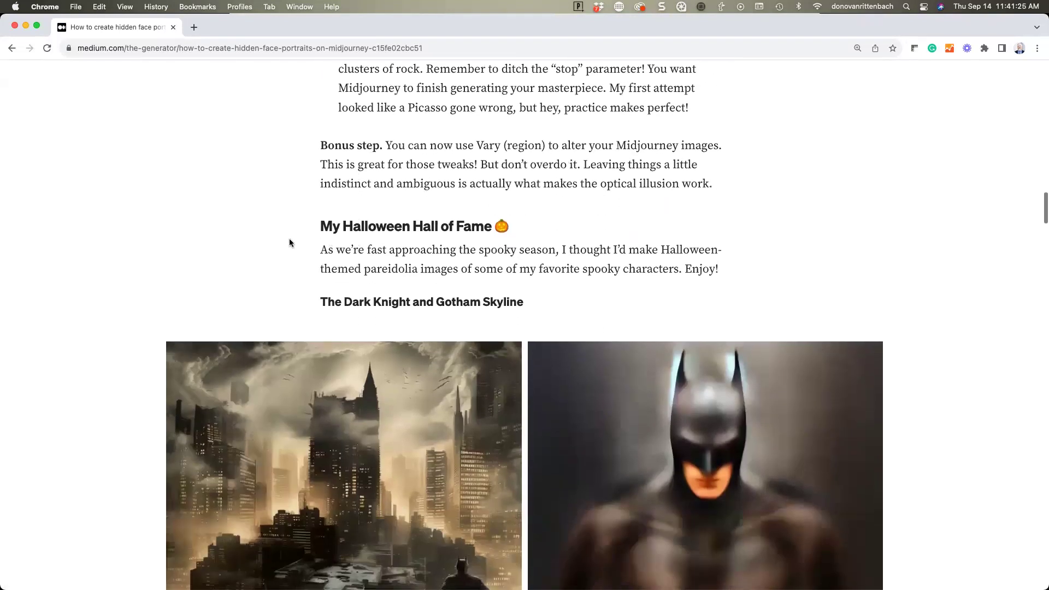
Look at the Dracula and Castle Bran example, then bring Discord forward to check the Eve Arnold staircase images.
scroll(243, 233, "down", 2)
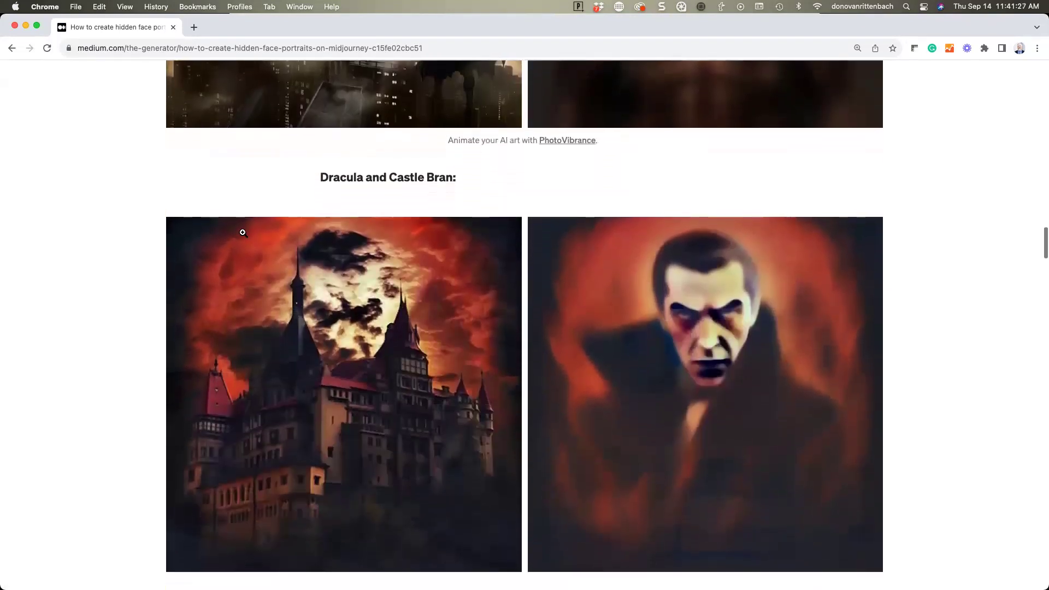
double_click(287, 24)
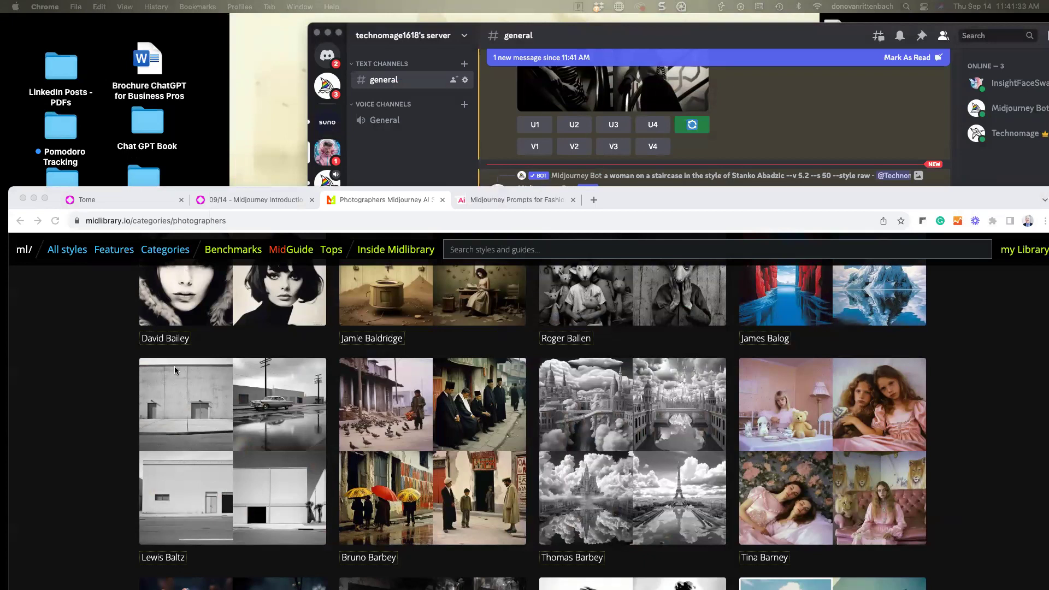
left_click(473, 167)
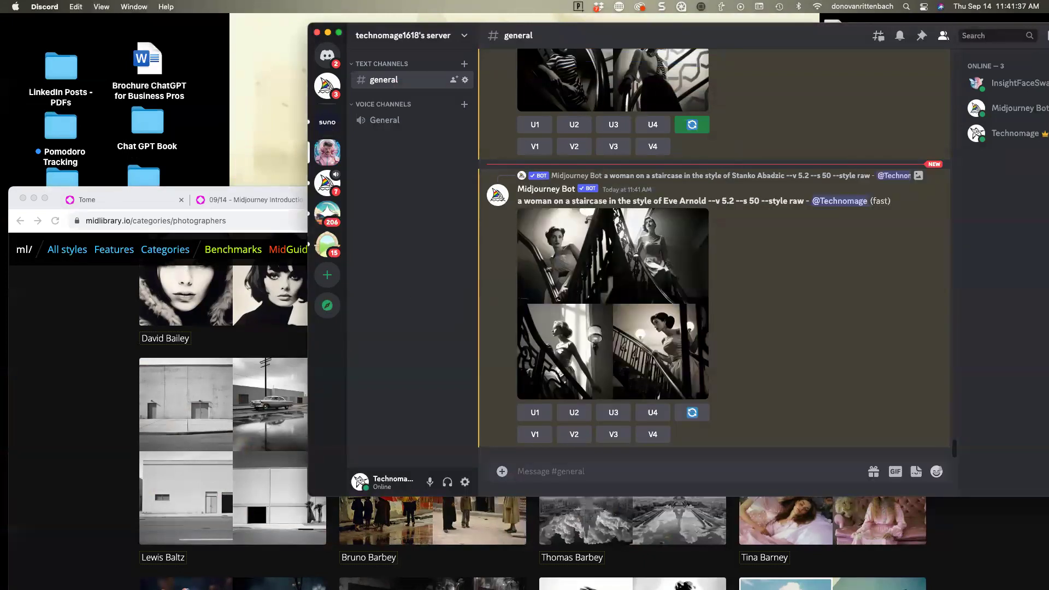
Return to the hidden face portraits article in Chrome and view the Dracula and Frankenstein's Monster examples.
key("super+Tab")
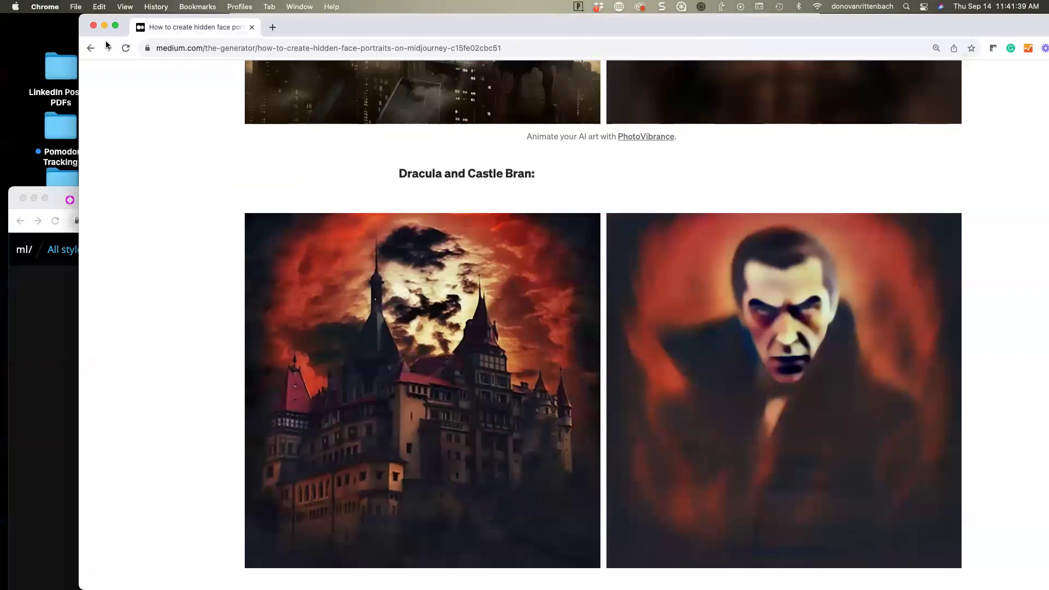
scroll(174, 295, "down", 1)
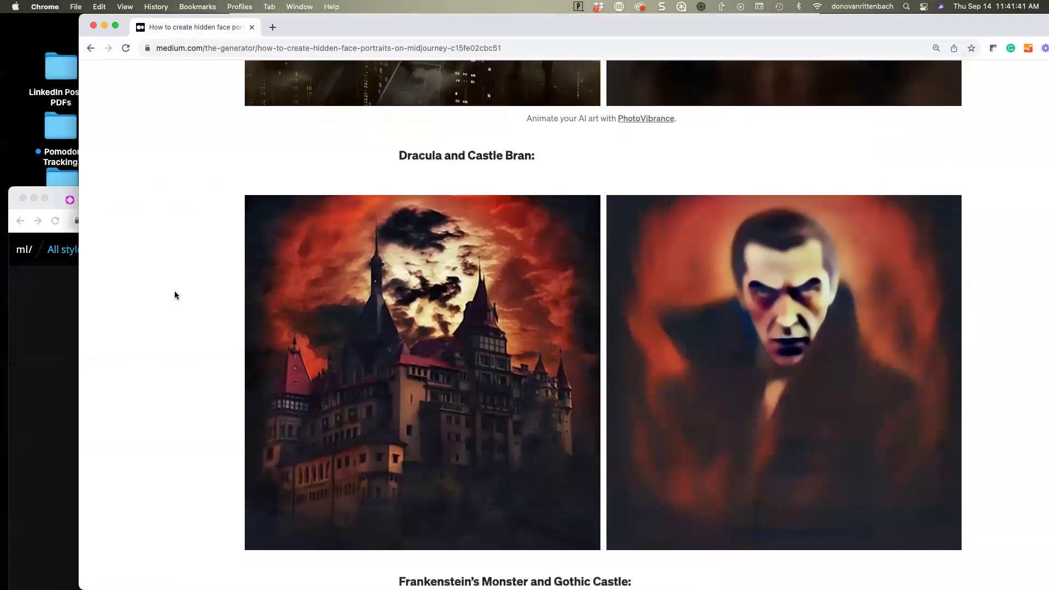
scroll(175, 295, "down", 10)
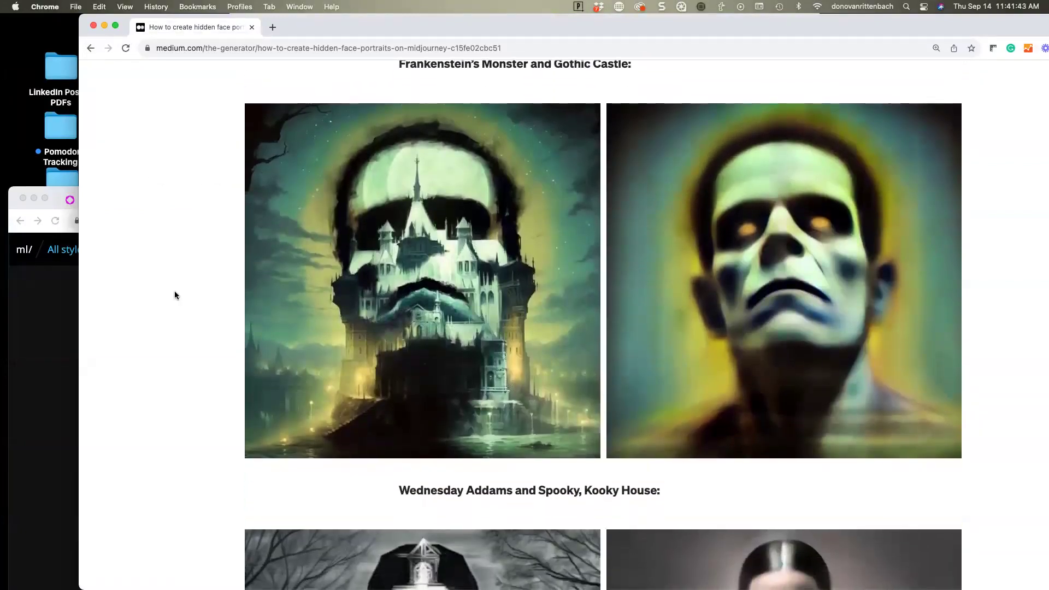
Go back to the Medium home feed and open the article "Rival of Midjourney? Text Generation within AI Images with Ideogram".
left_click(91, 49)
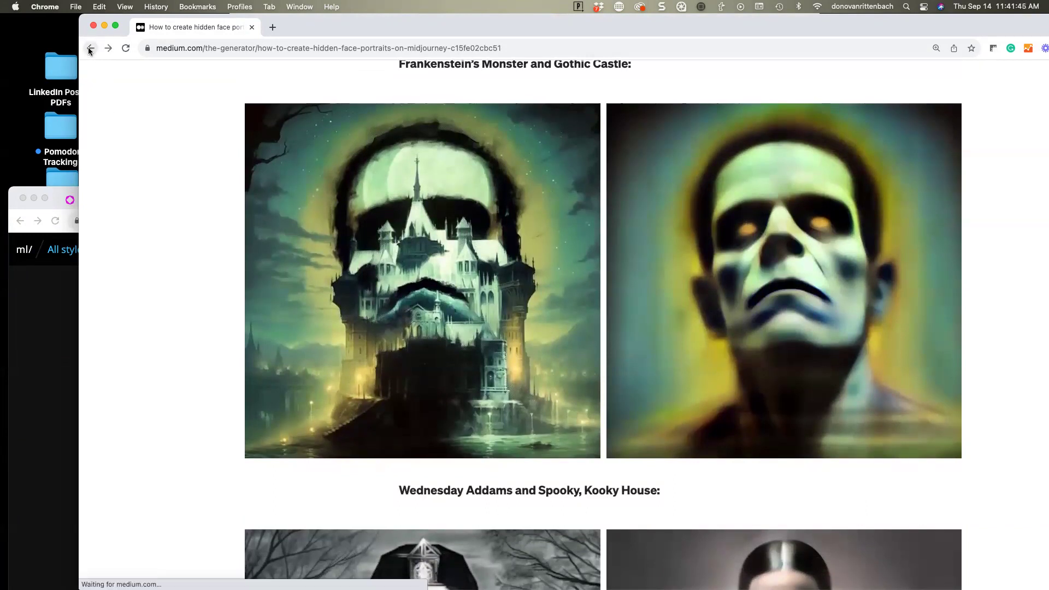
scroll(197, 297, "down", 3)
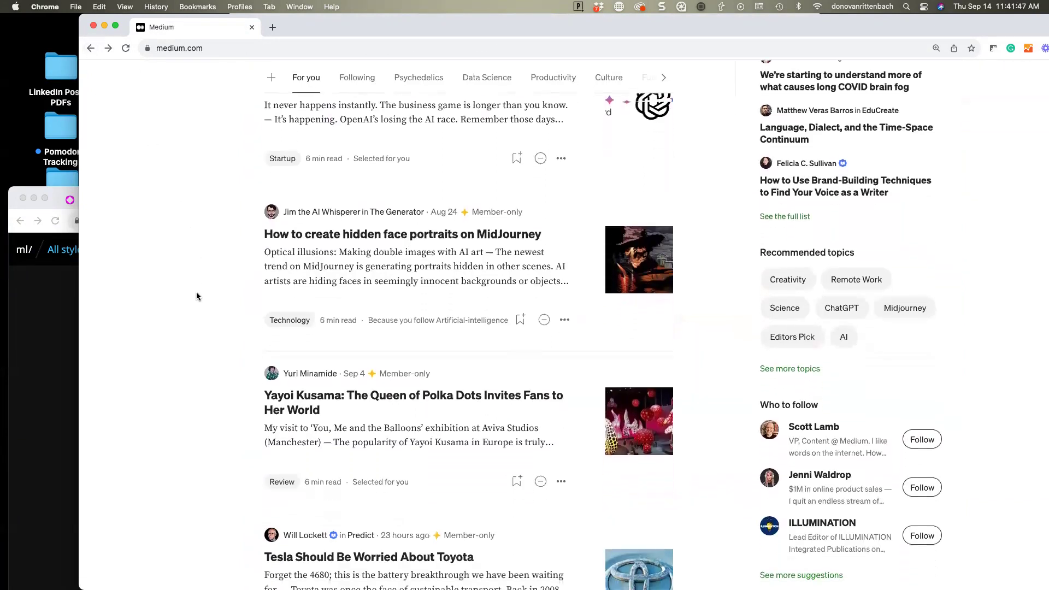
scroll(240, 314, "down", 3)
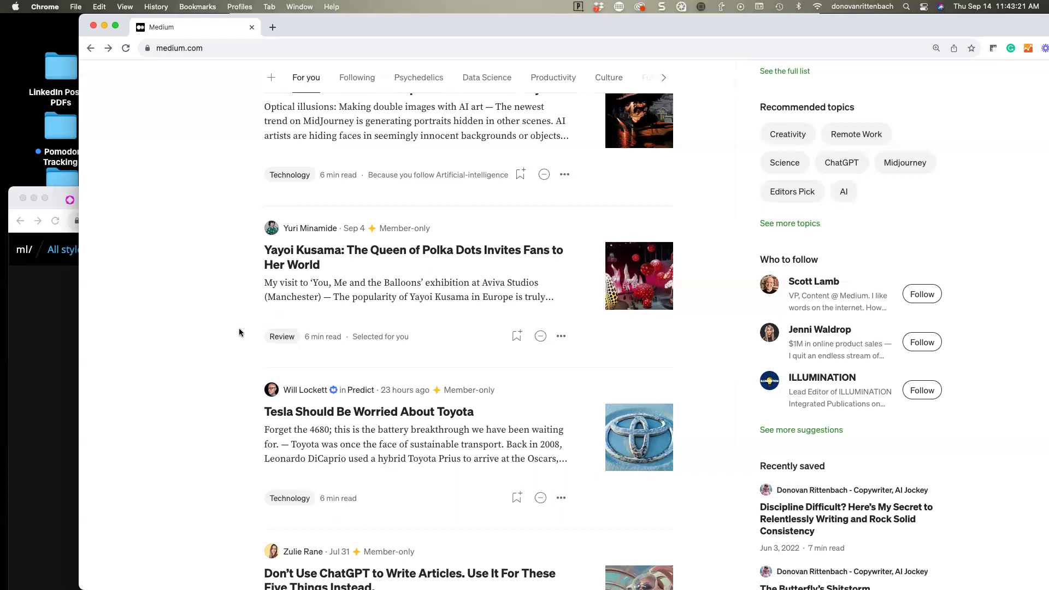
scroll(232, 333, "down", 5)
scroll(232, 335, "down", 8)
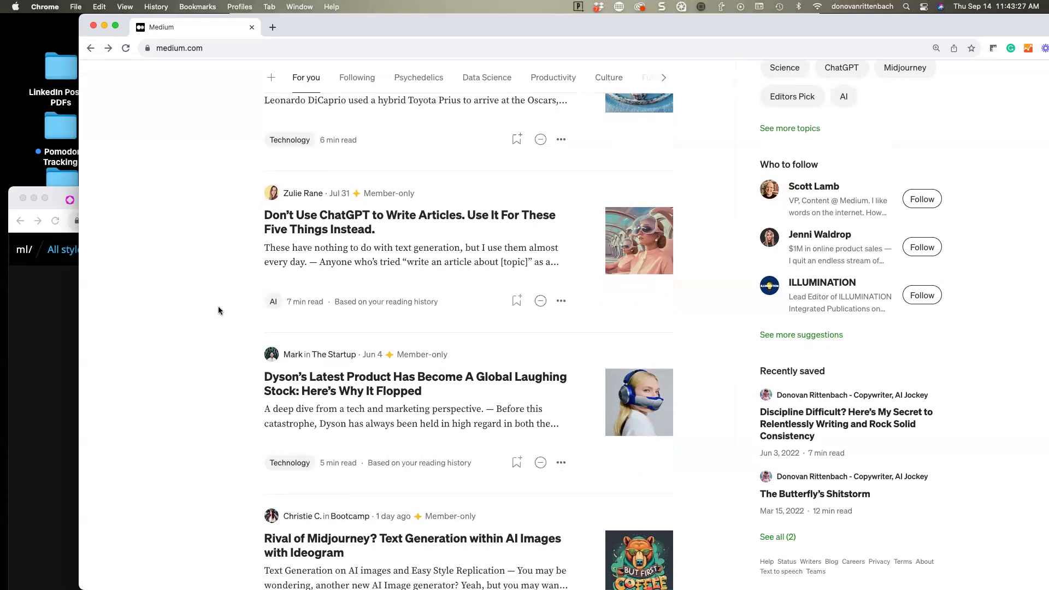
scroll(218, 310, "down", 9)
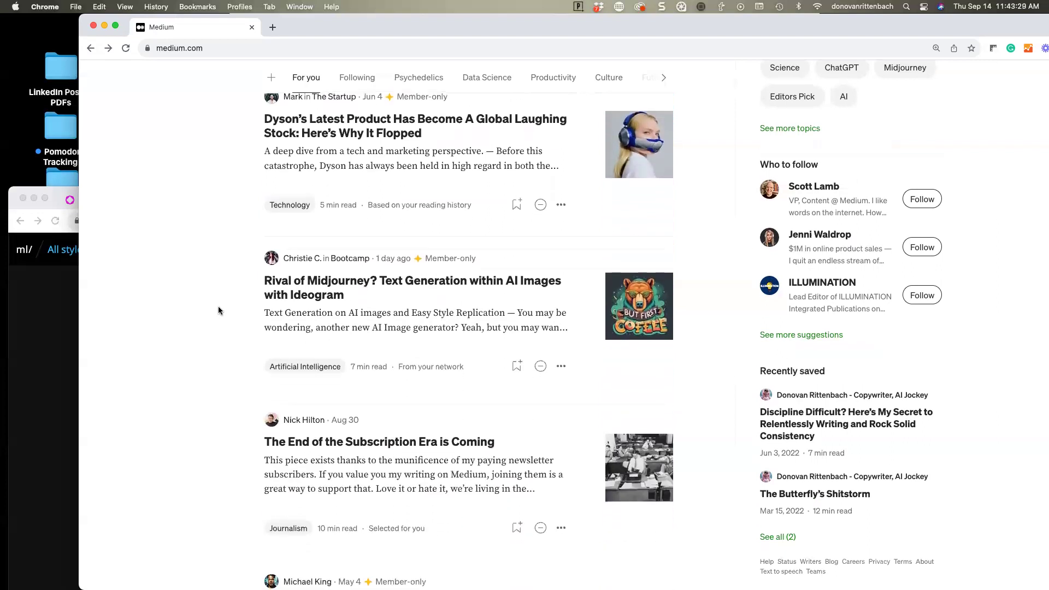
left_click(652, 322)
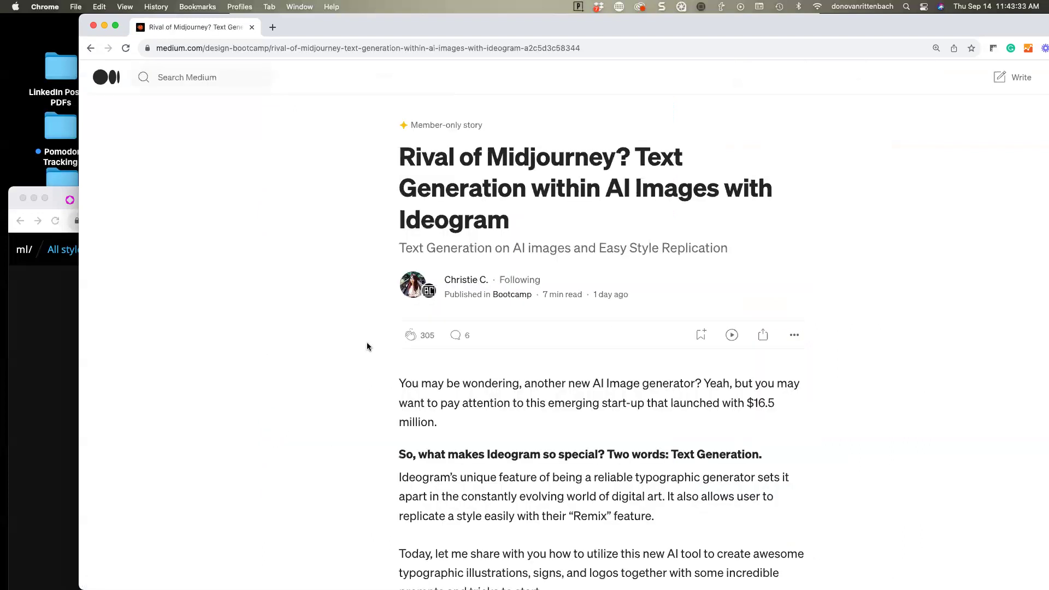
Read the Ideogram article's introduction, bear coffee illustration, "What is Ideogram" and "The Power of Text" sections down to the gallery screenshot.
scroll(367, 345, "down", 1)
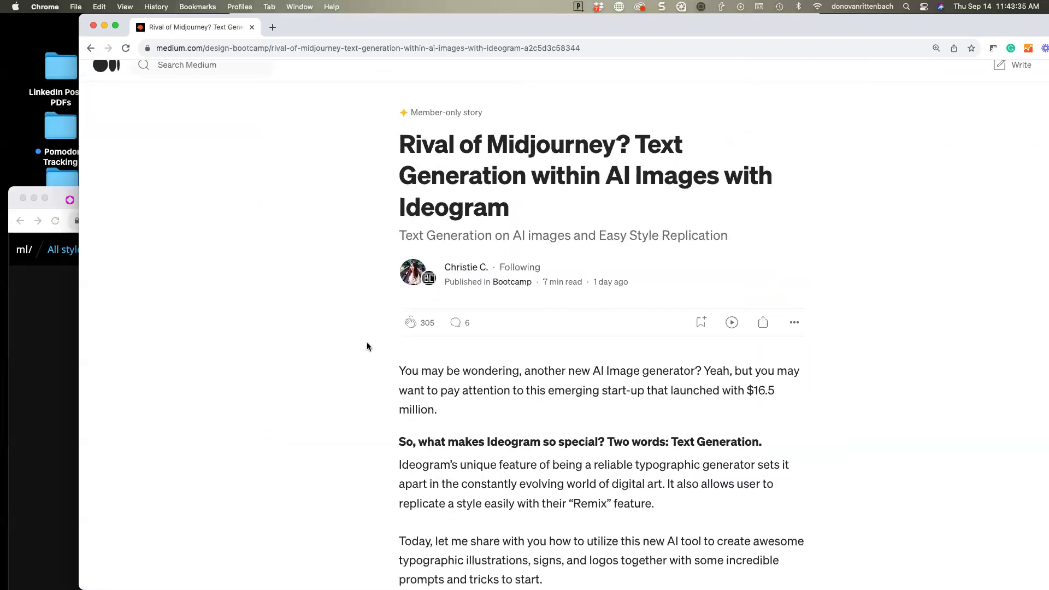
scroll(367, 343, "down", 3)
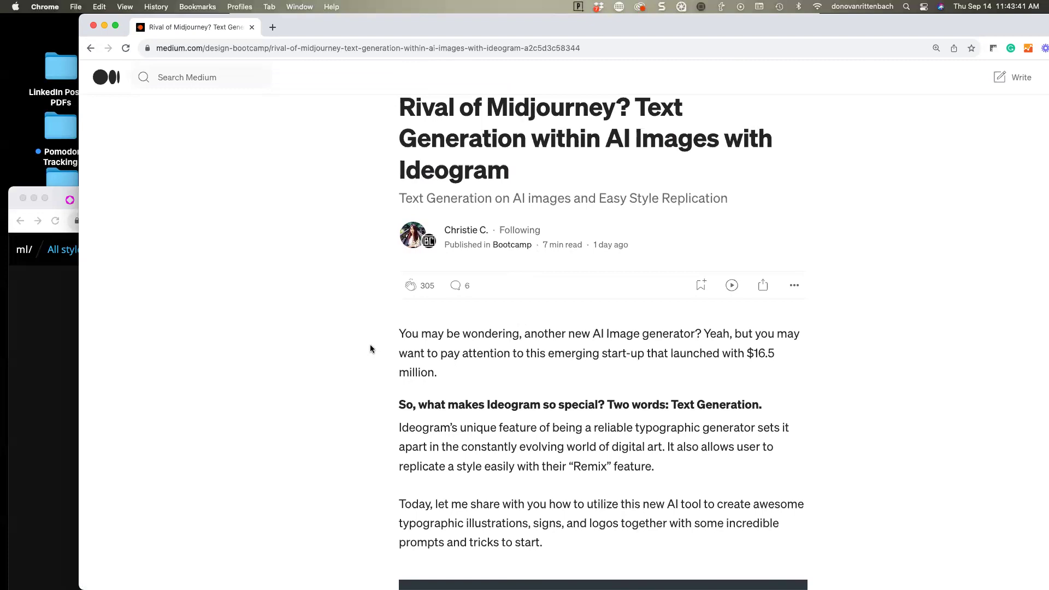
scroll(347, 323, "up", 2)
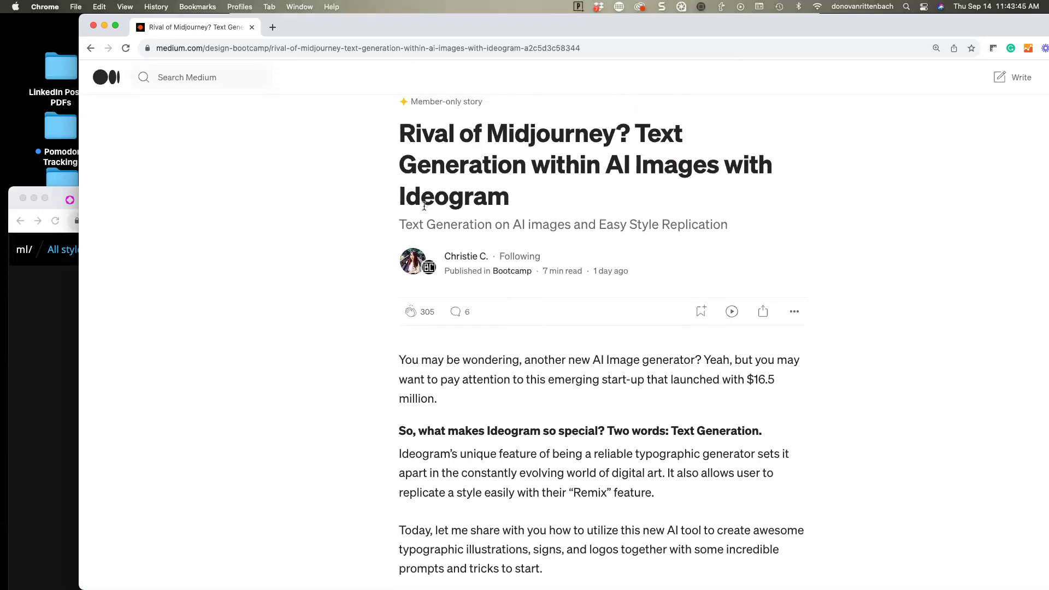
scroll(383, 354, "down", 2)
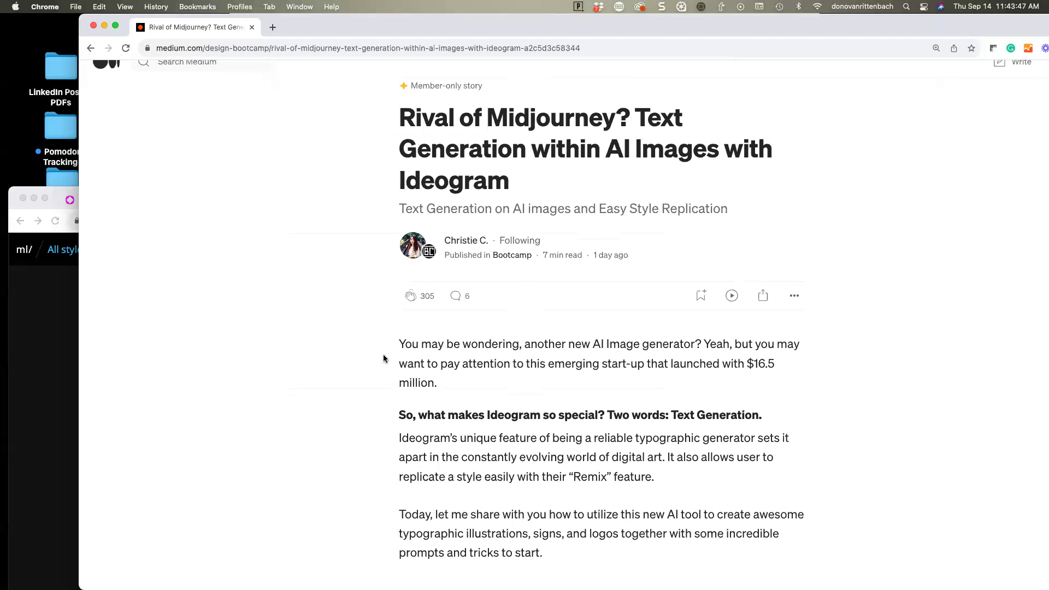
scroll(379, 365, "down", 3)
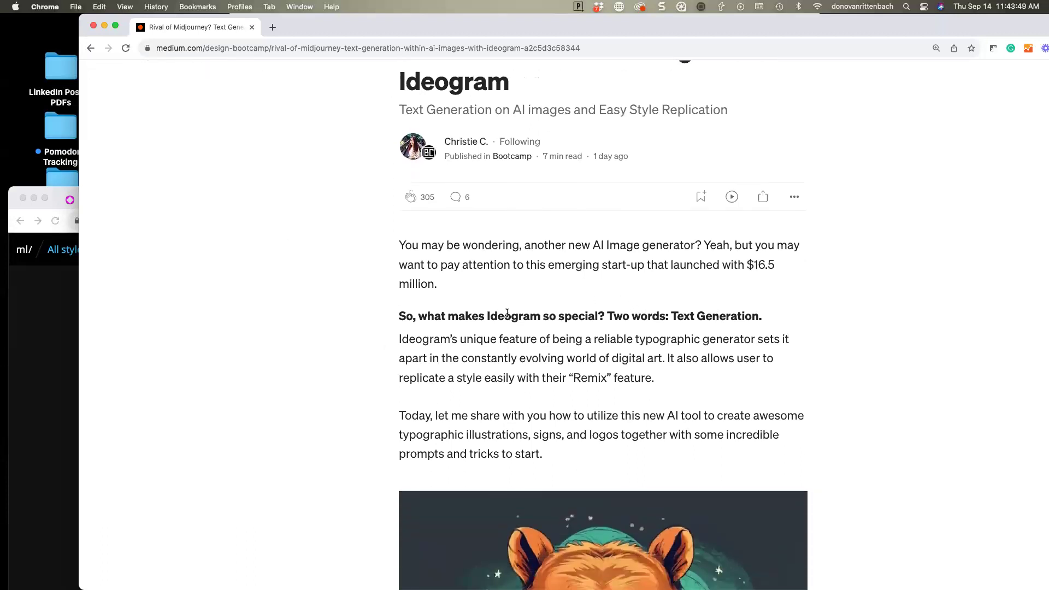
scroll(345, 342, "down", 10)
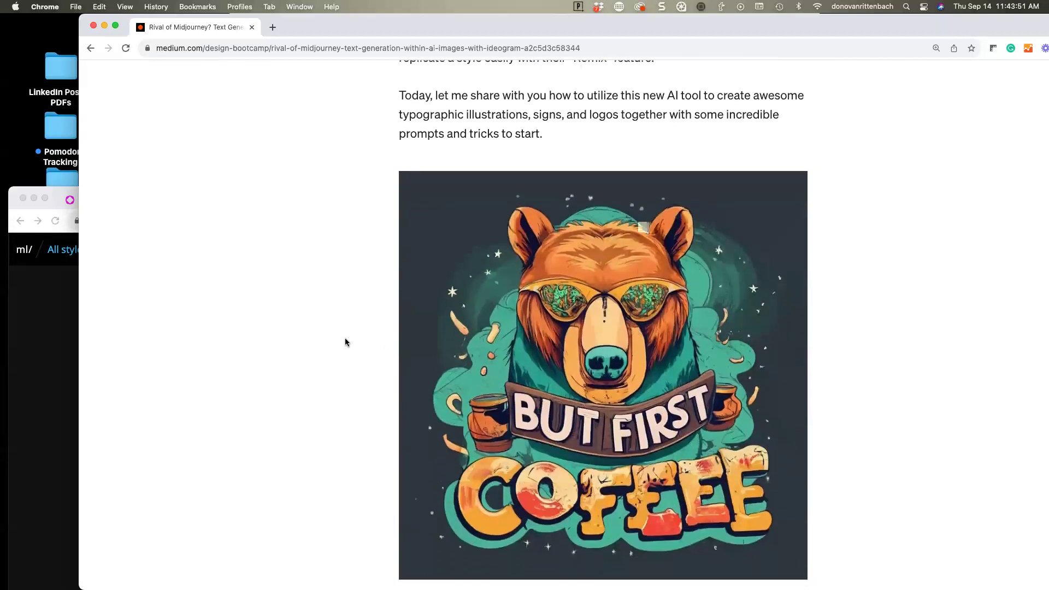
scroll(346, 342, "down", 1)
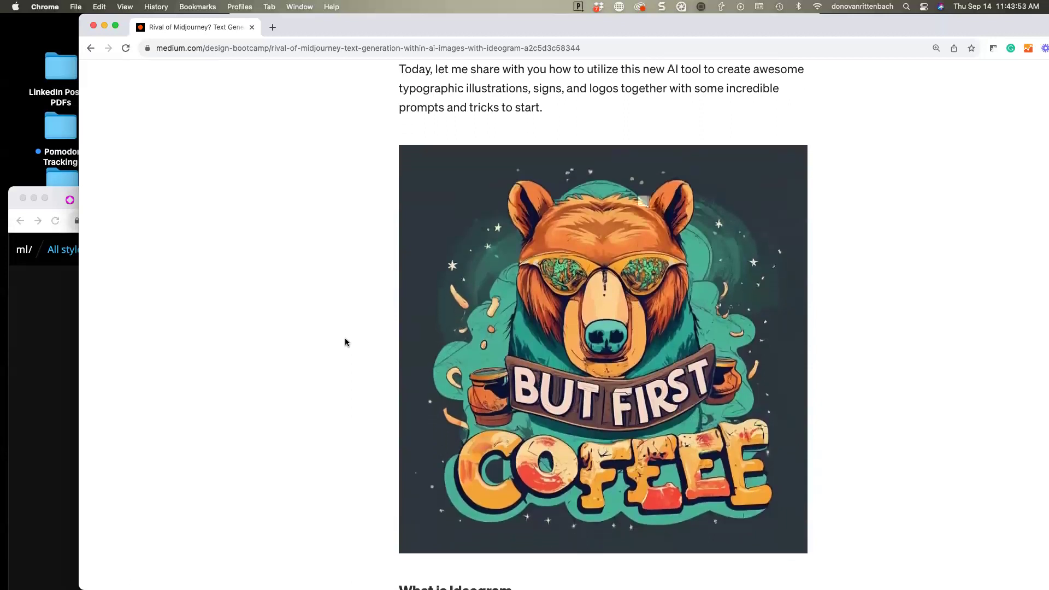
scroll(345, 342, "down", 2)
scroll(345, 342, "down", 10)
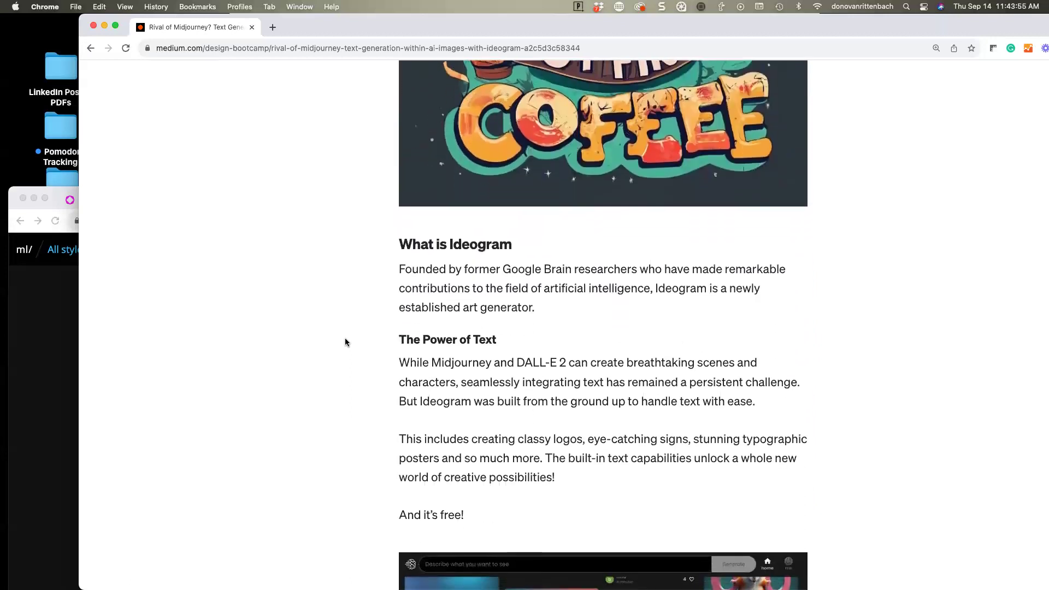
scroll(345, 342, "down", 6)
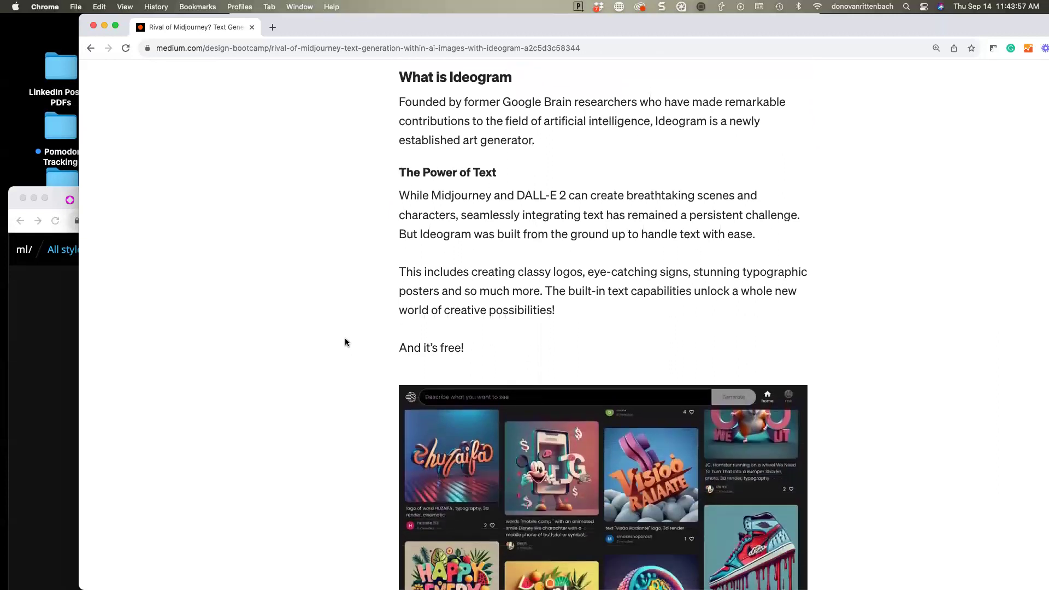
scroll(345, 342, "down", 4)
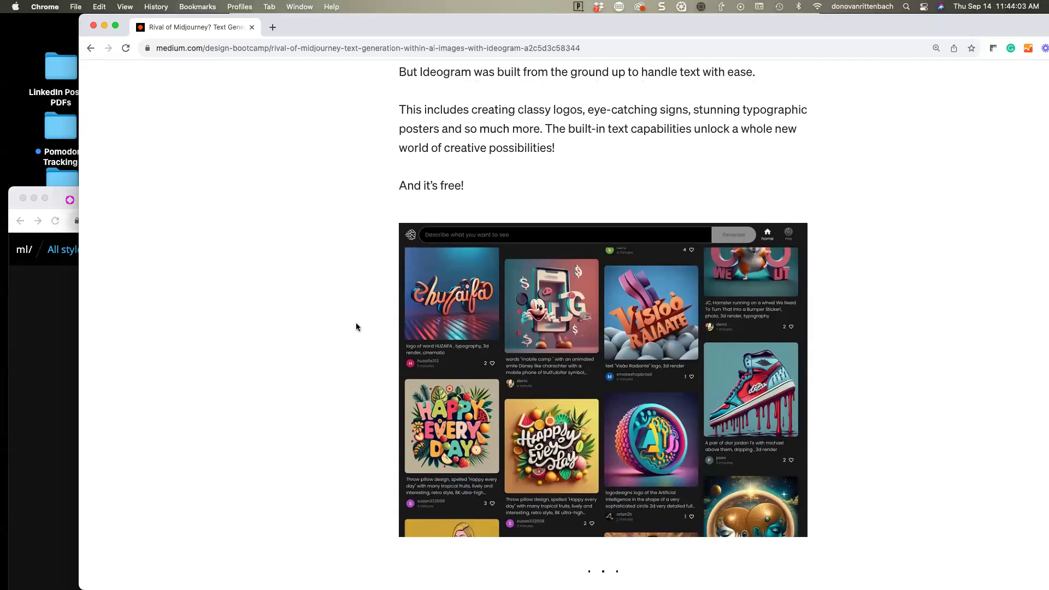
Read the "How To Use Ideogram" guide from account creation through aspect ratios and presets to the "You are amazing" neon result.
scroll(354, 331, "down", 8)
scroll(354, 331, "down", 1)
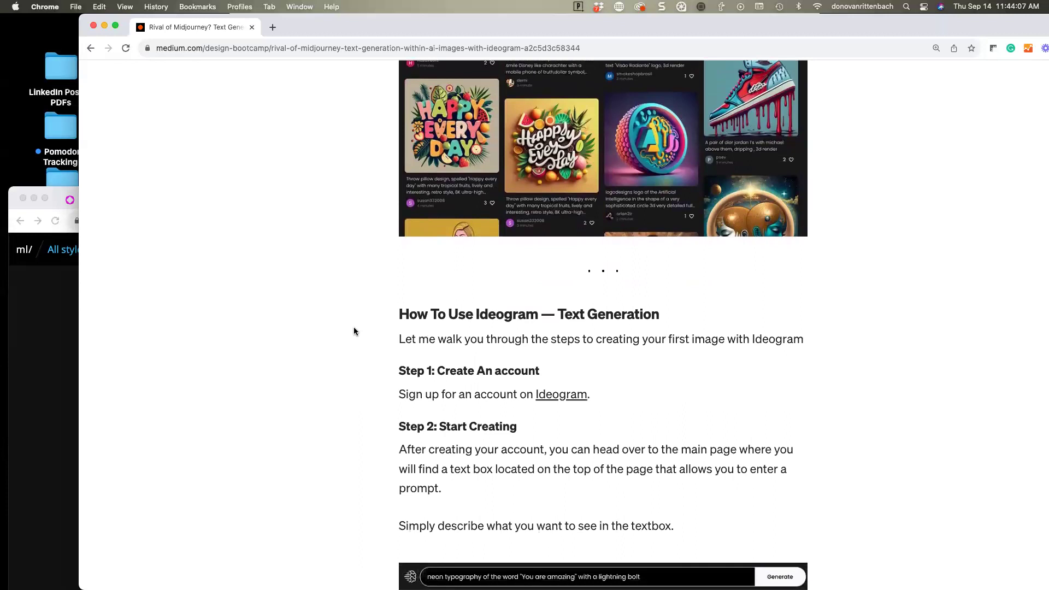
scroll(354, 331, "down", 7)
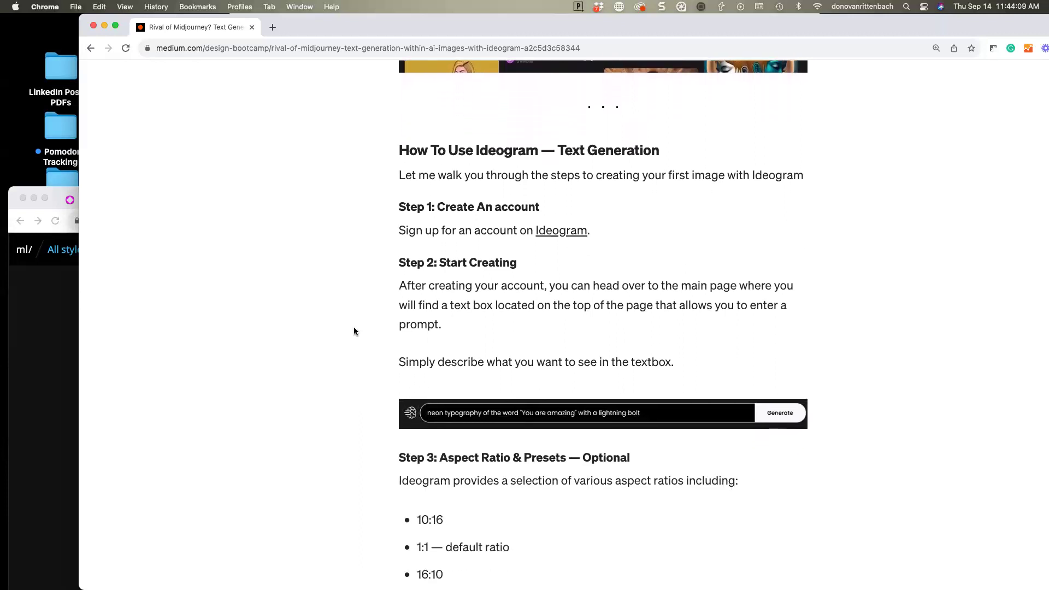
scroll(354, 331, "down", 1)
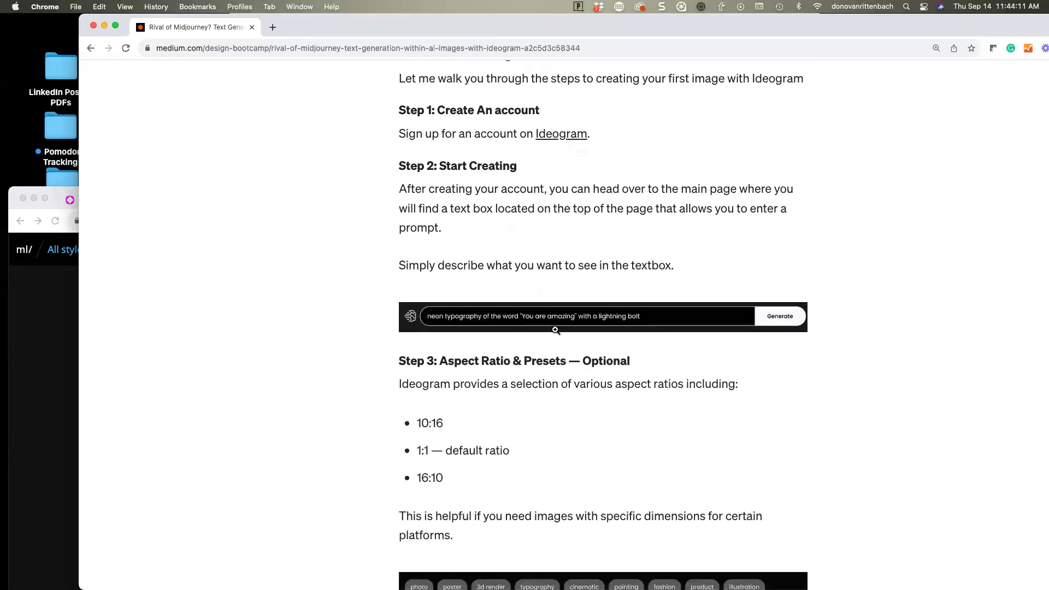
scroll(352, 377, "down", 8)
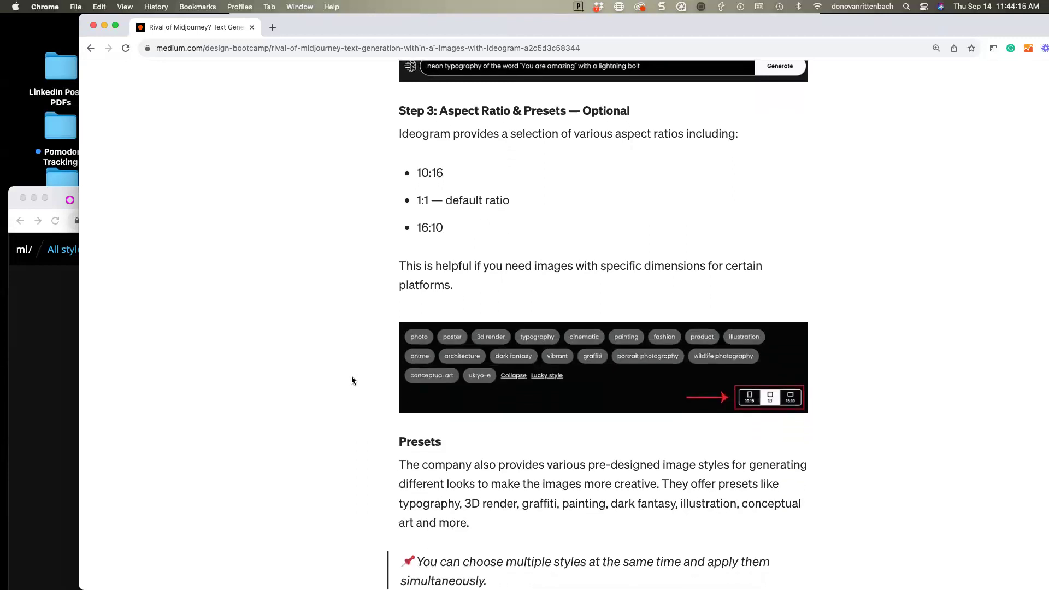
scroll(352, 381, "down", 15)
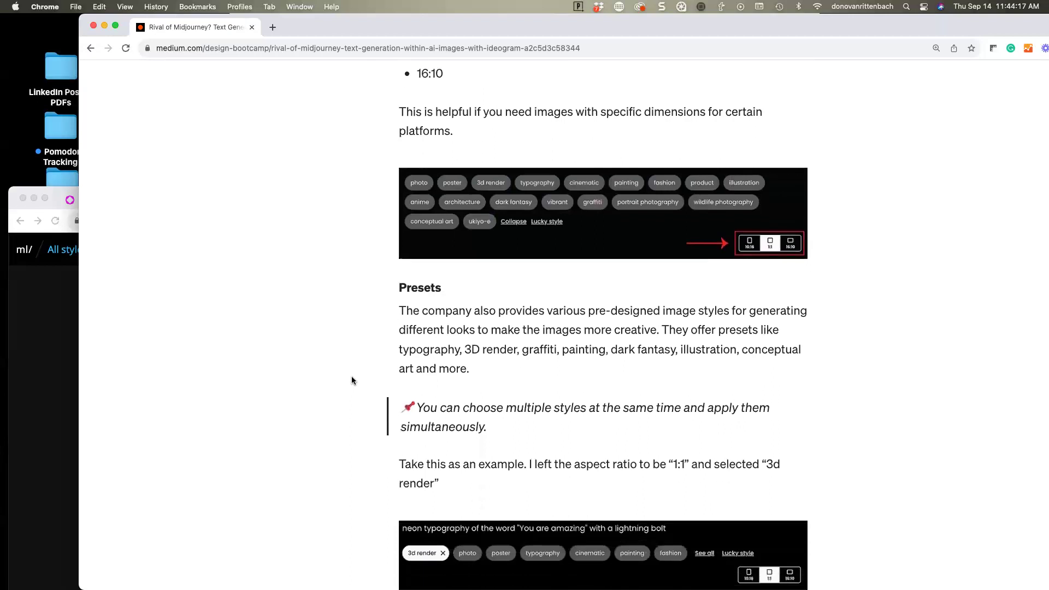
scroll(352, 380, "down", 7)
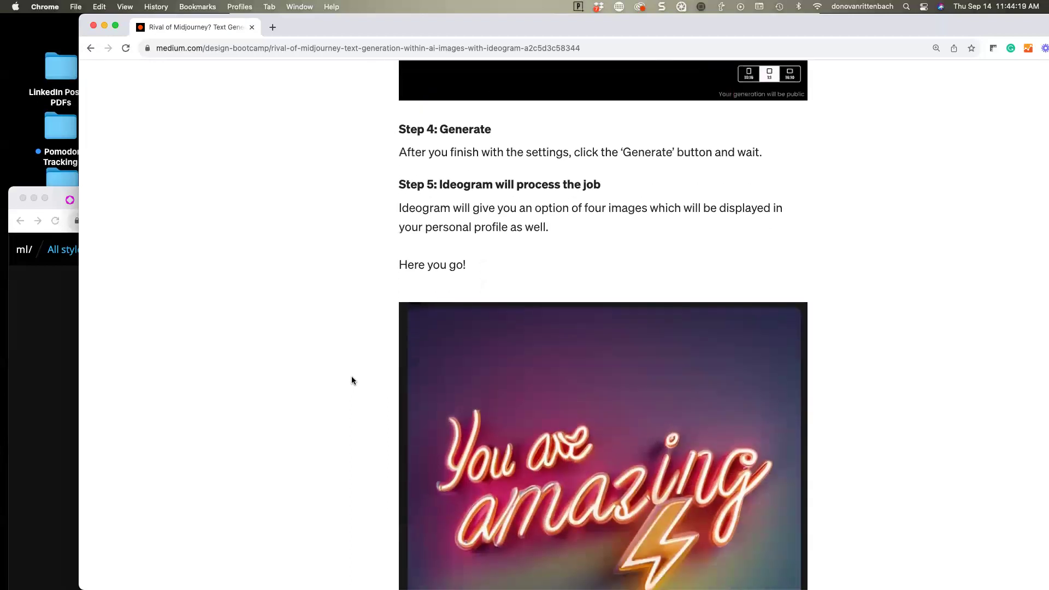
scroll(343, 355, "down", 3)
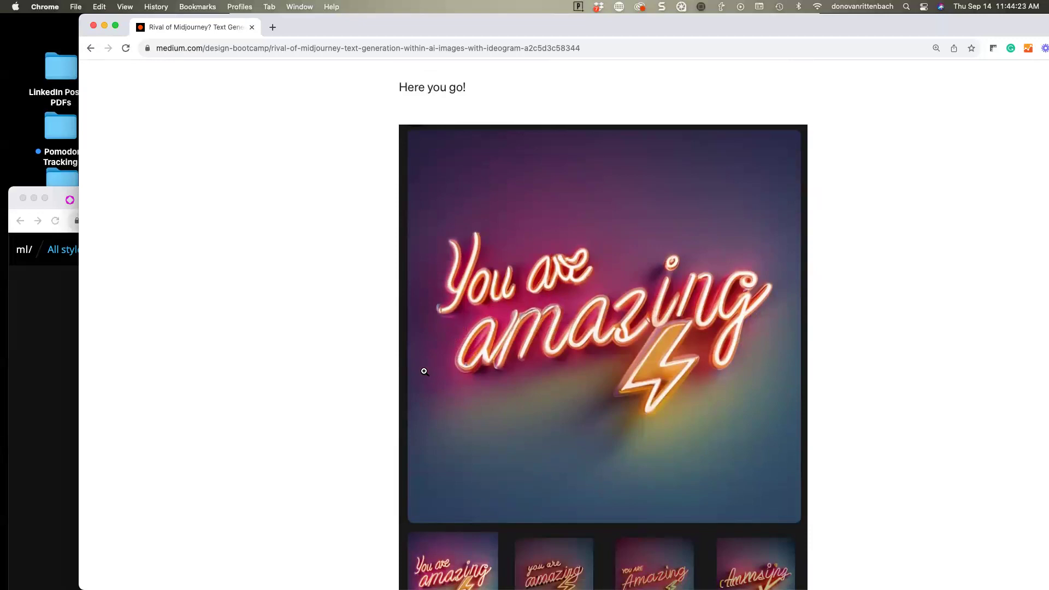
scroll(424, 370, "down", 3)
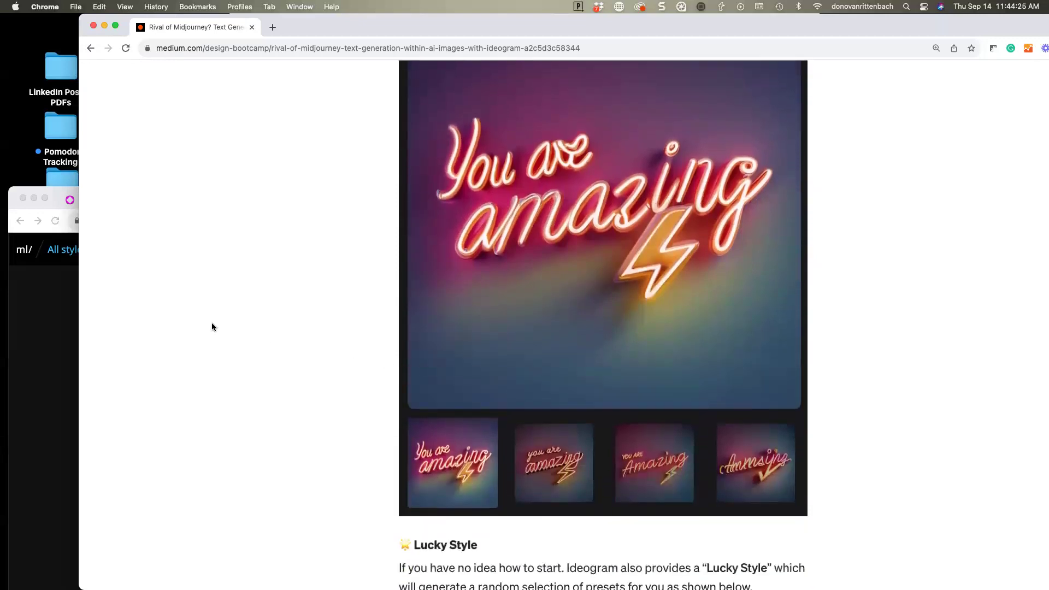
Bring the Midlibrary window forward, move it up to fill the screen, and look over the photographer styles from Lewis Baltz to Hans Bellmer.
left_click(59, 355)
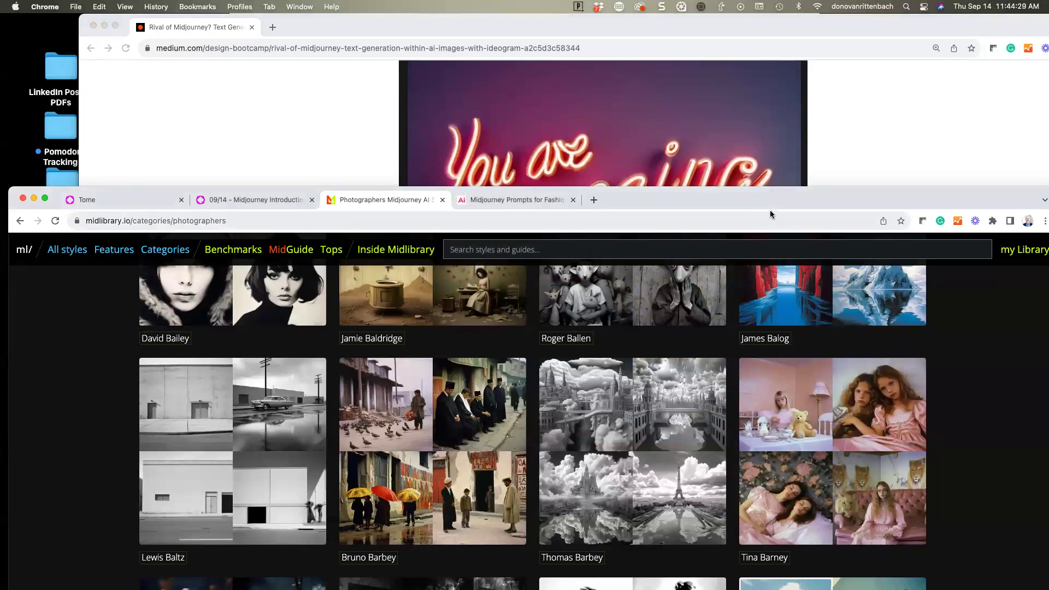
left_click_drag(765, 194, 769, 22)
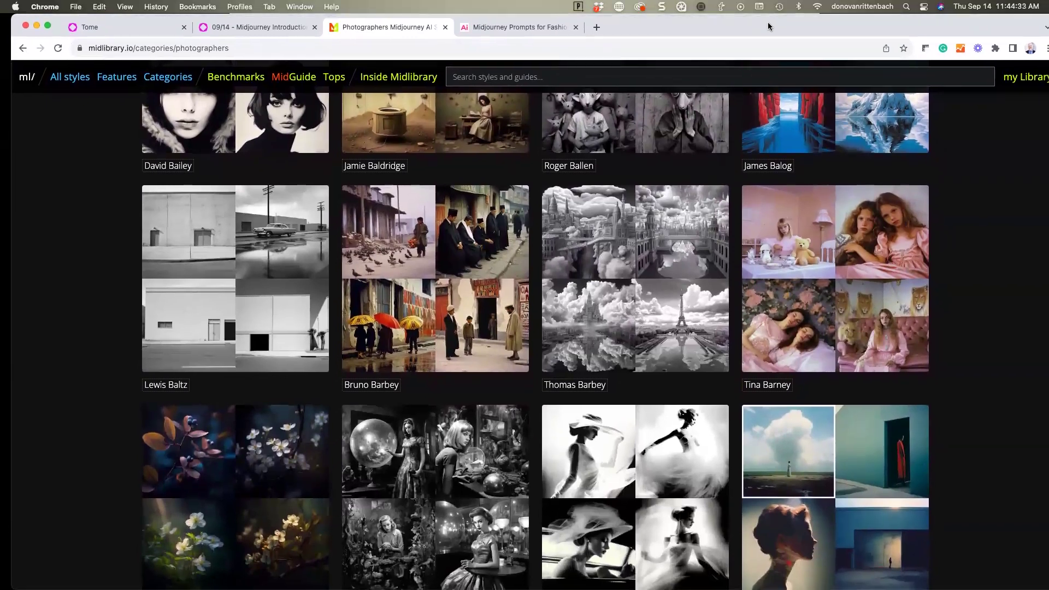
scroll(293, 305, "down", 4)
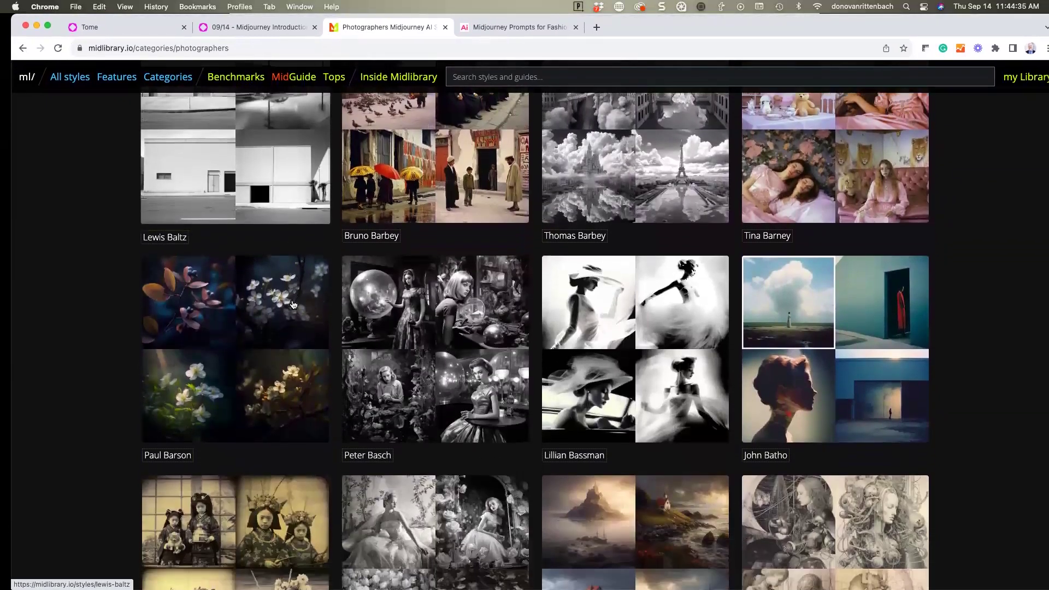
scroll(294, 305, "down", 1)
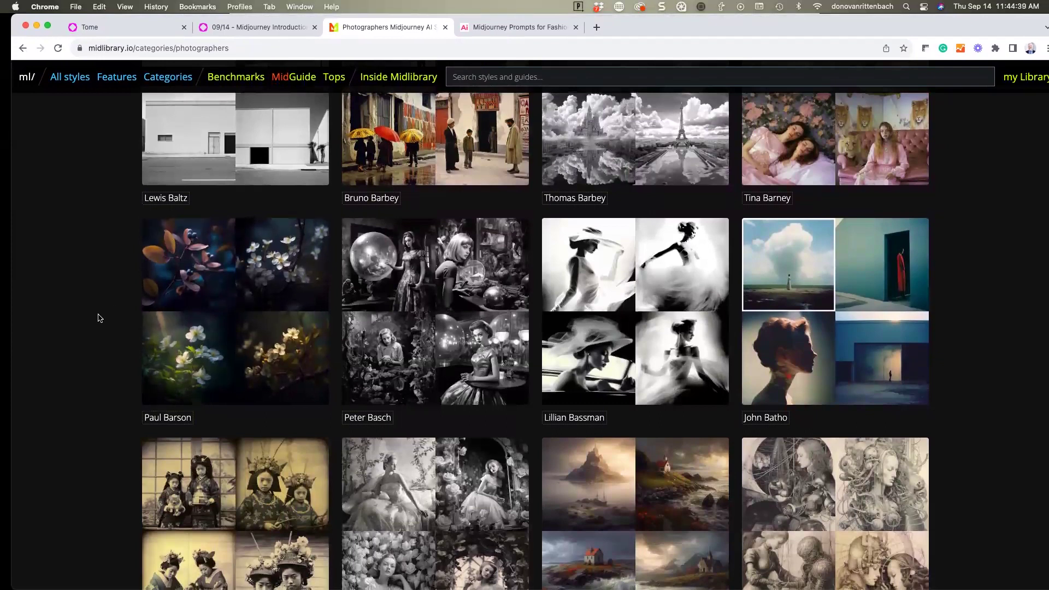
scroll(100, 318, "down", 3)
scroll(100, 318, "down", 5)
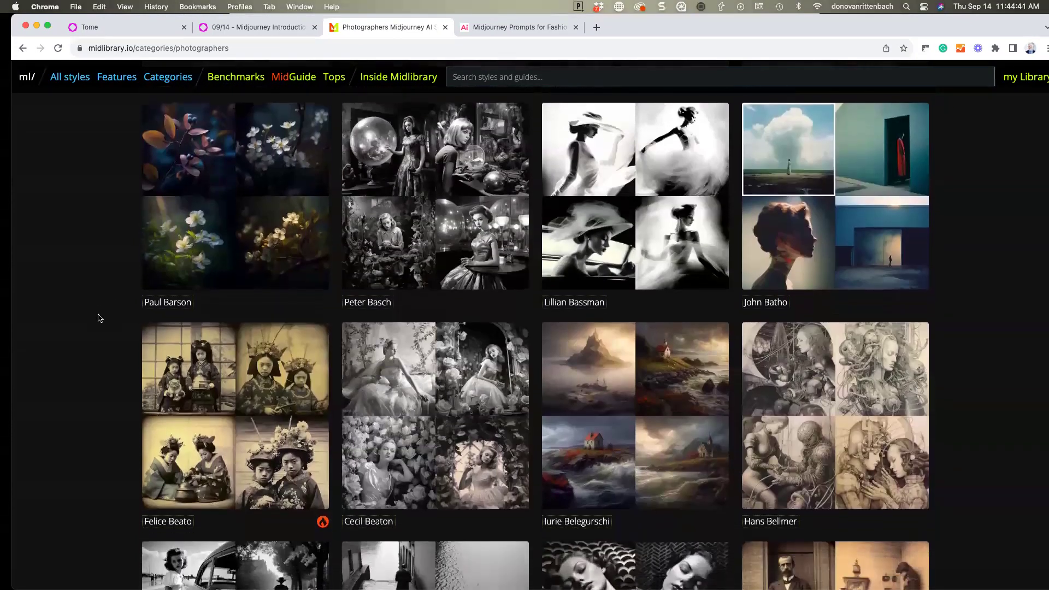
Look over further Midlibrary photographer styles from Harry Benson through Ilse Bing to Erwin Blumenfeld.
scroll(100, 318, "down", 3)
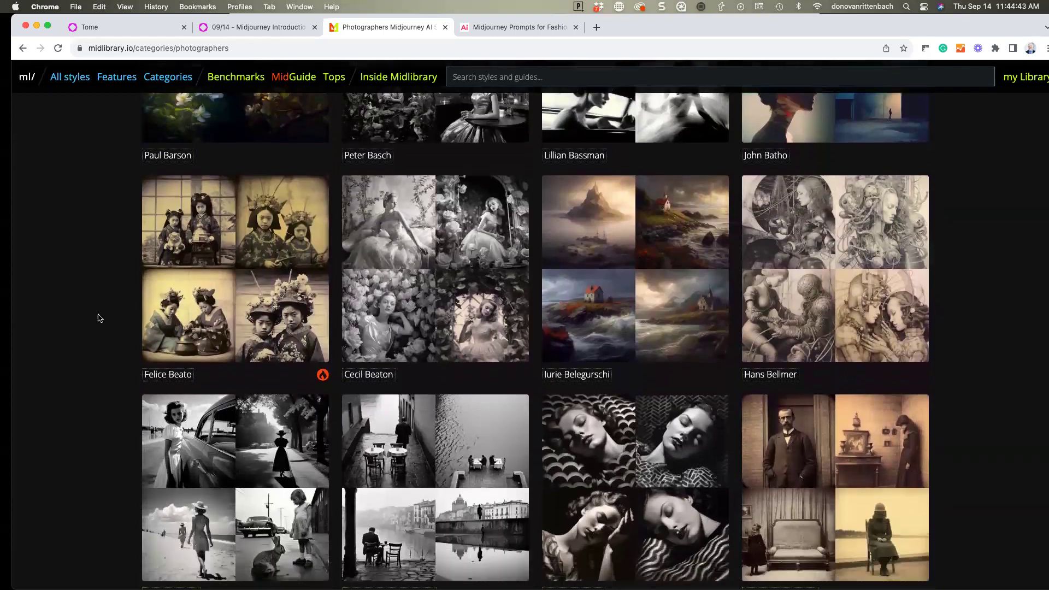
scroll(100, 318, "down", 5)
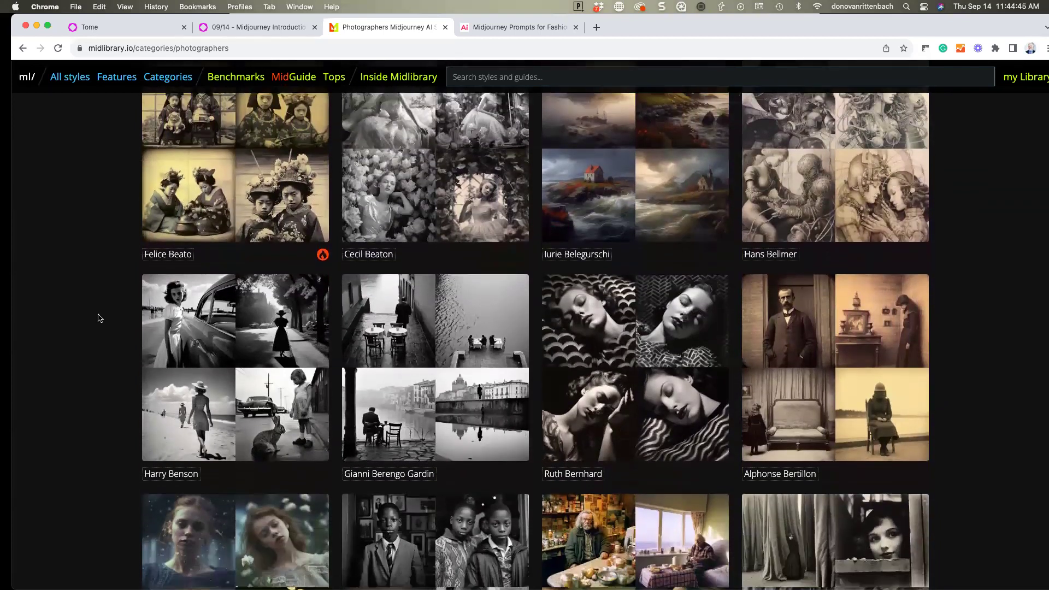
scroll(100, 318, "down", 9)
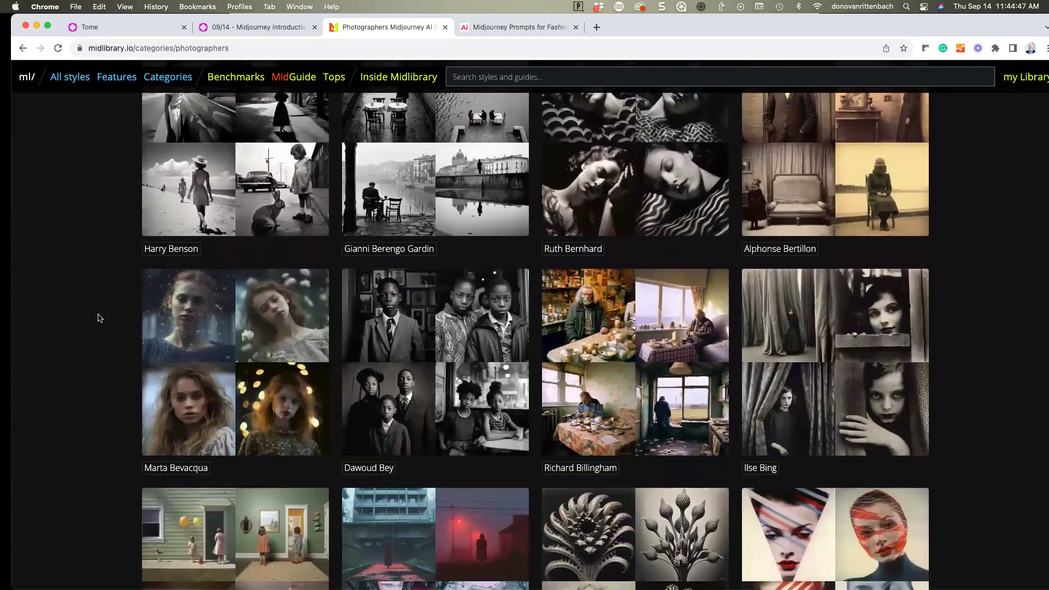
scroll(100, 318, "down", 4)
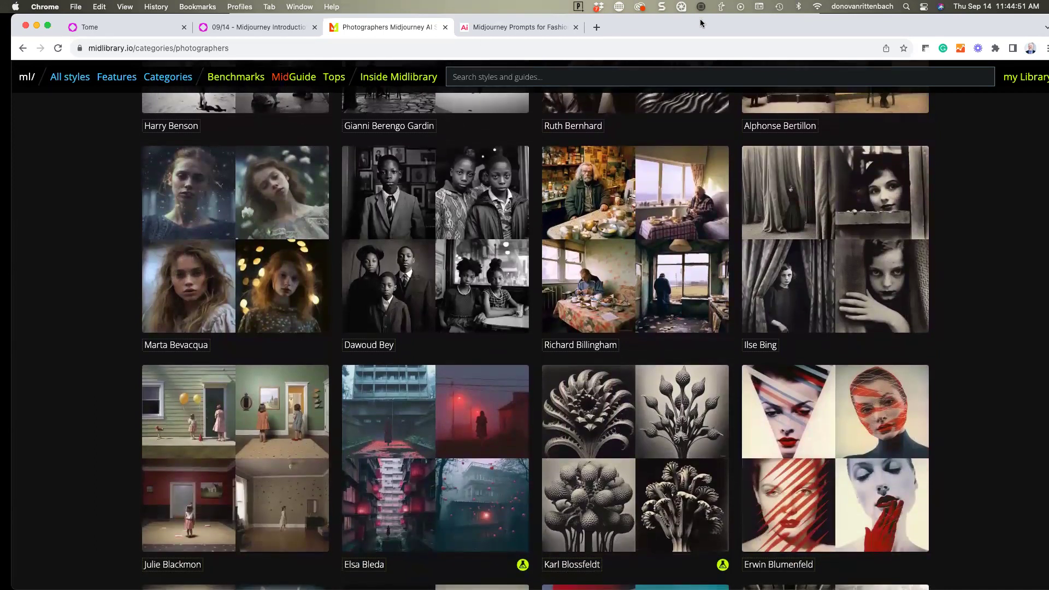
Return to the "09/14 - Midjourney Introduction" presentation in Tome and present the "LinkedIn Carousel" and "Consistent Models" slides.
left_click(143, 30)
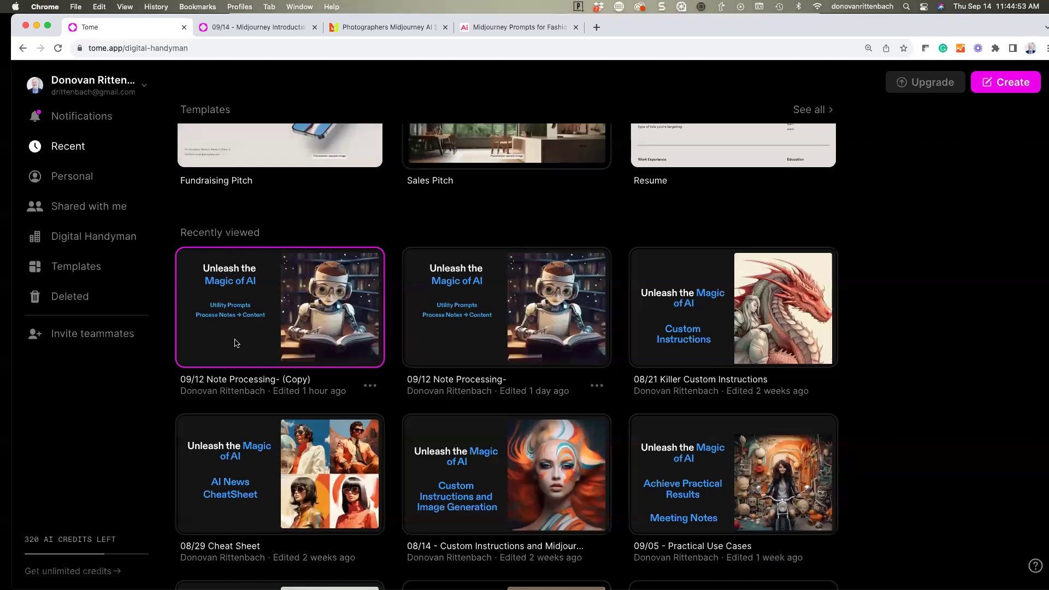
left_click(257, 31)
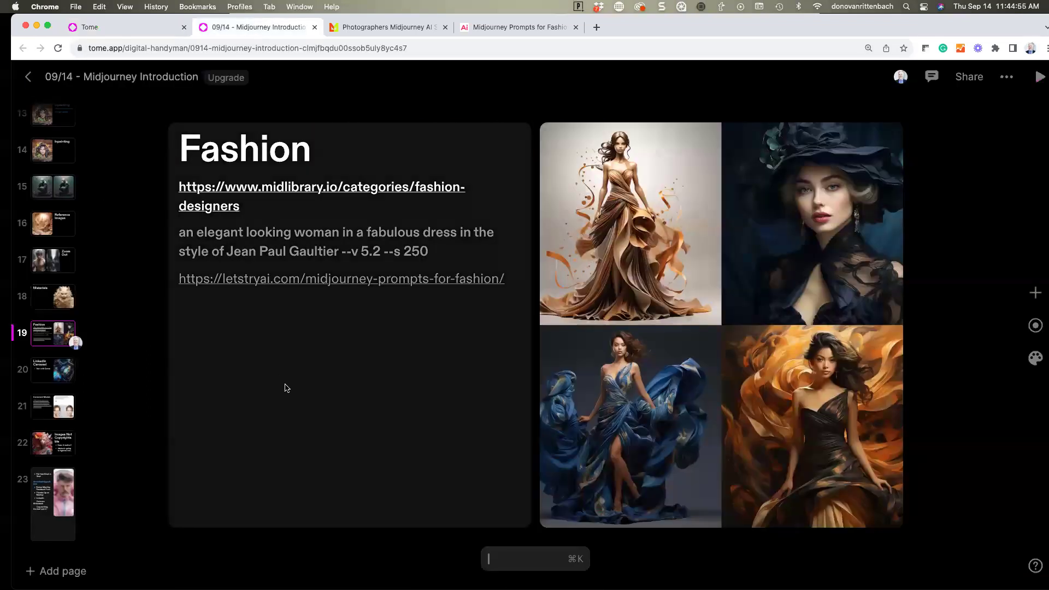
left_click(51, 366)
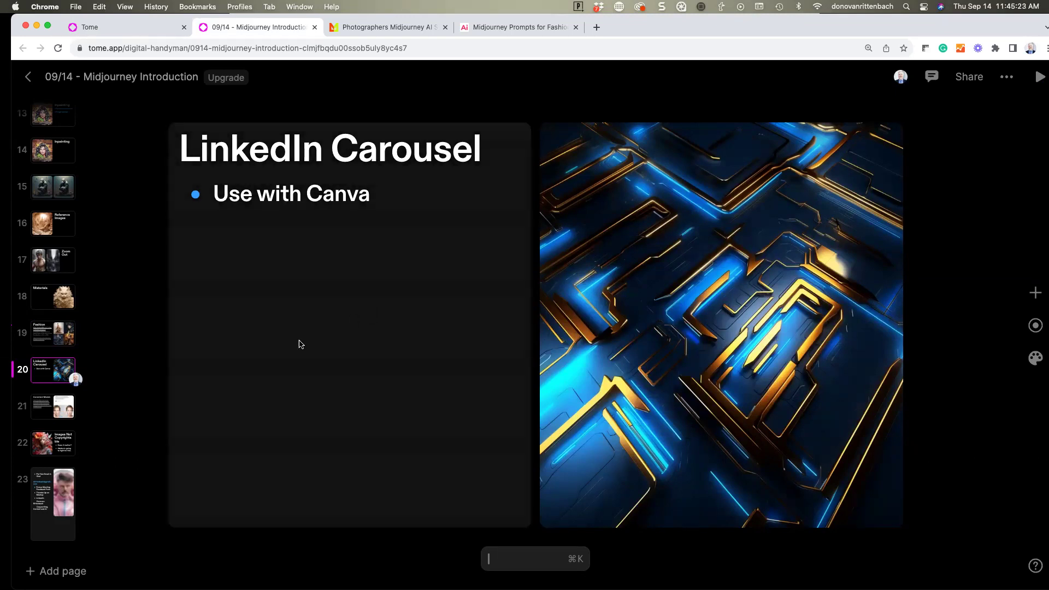
left_click(55, 412)
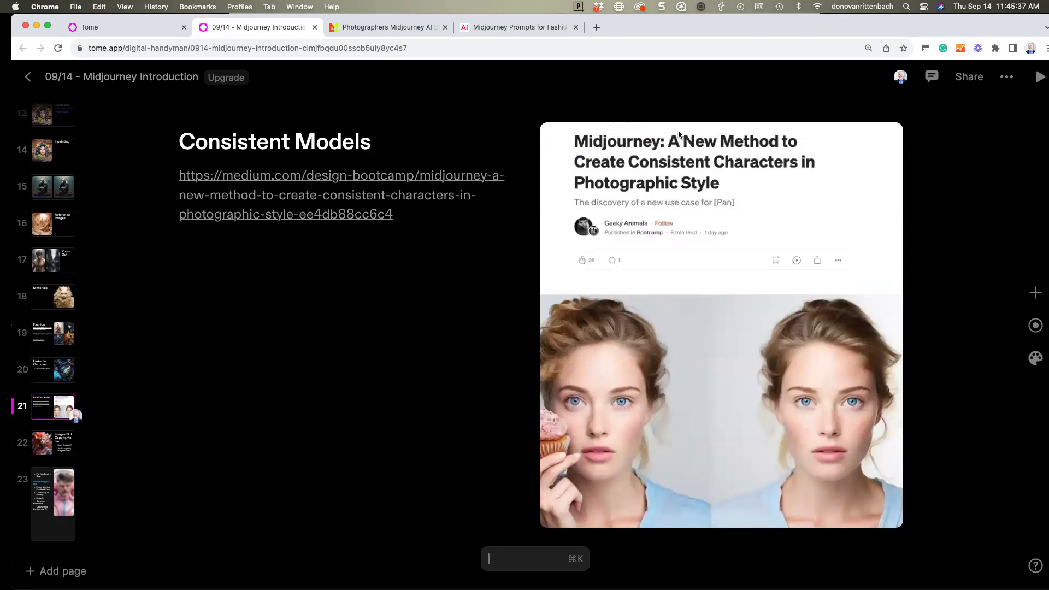
Move the presentation window aside, bring the Medium window forward and go back from the Ideogram article to the home feed.
left_click_drag(649, 29, 707, 169)
left_click(328, 112)
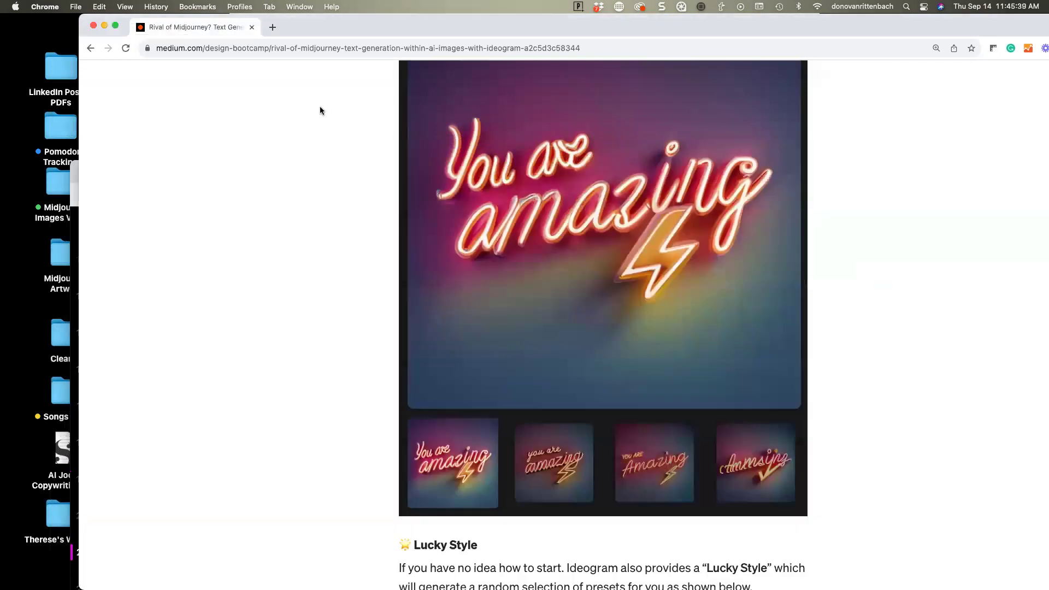
left_click(91, 48)
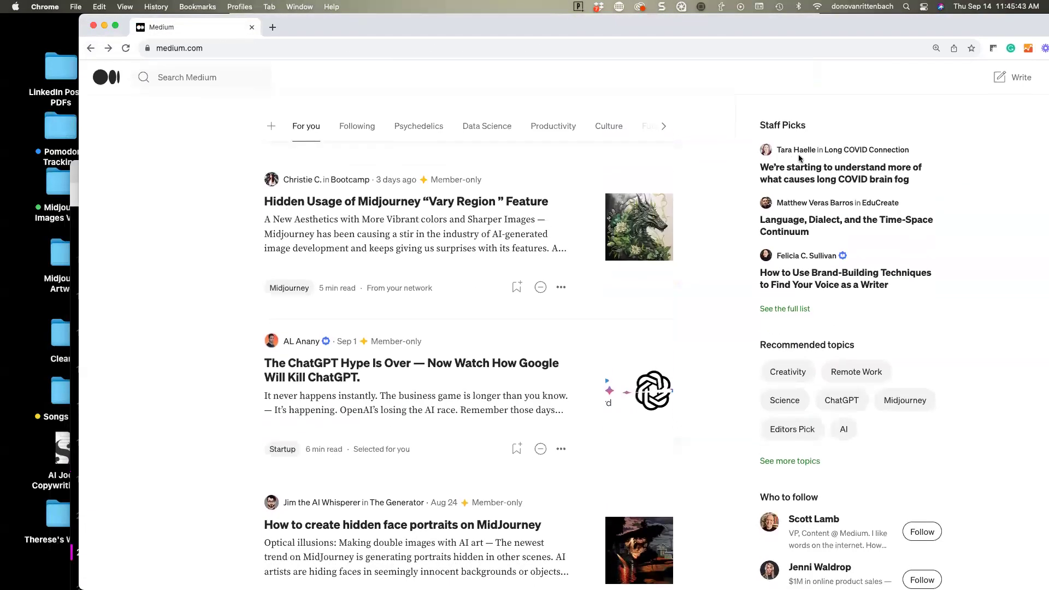
Search Medium for "midjourney character consistency".
left_click(175, 79)
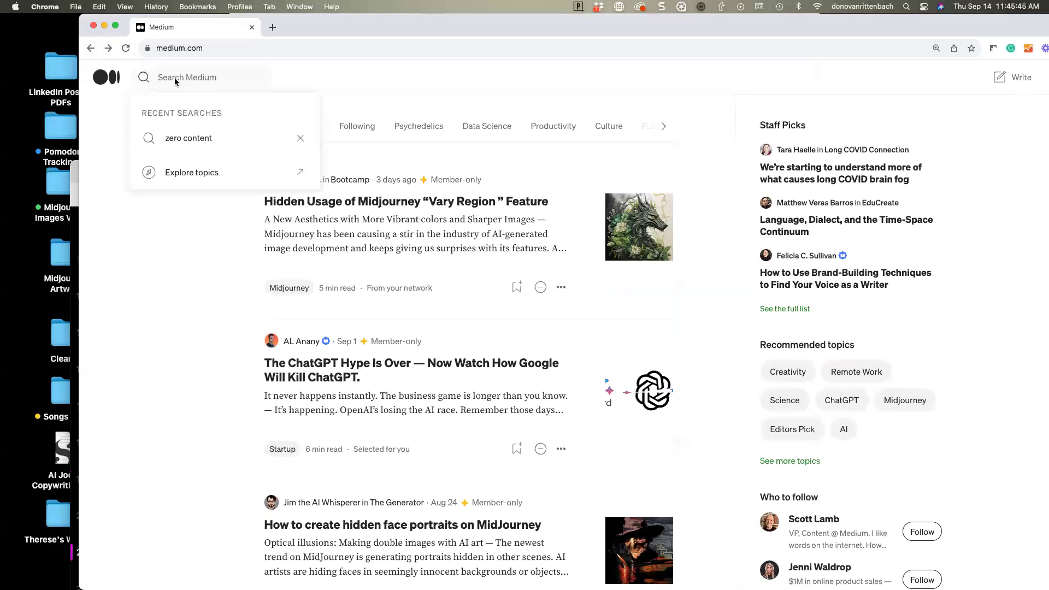
type("midjourn")
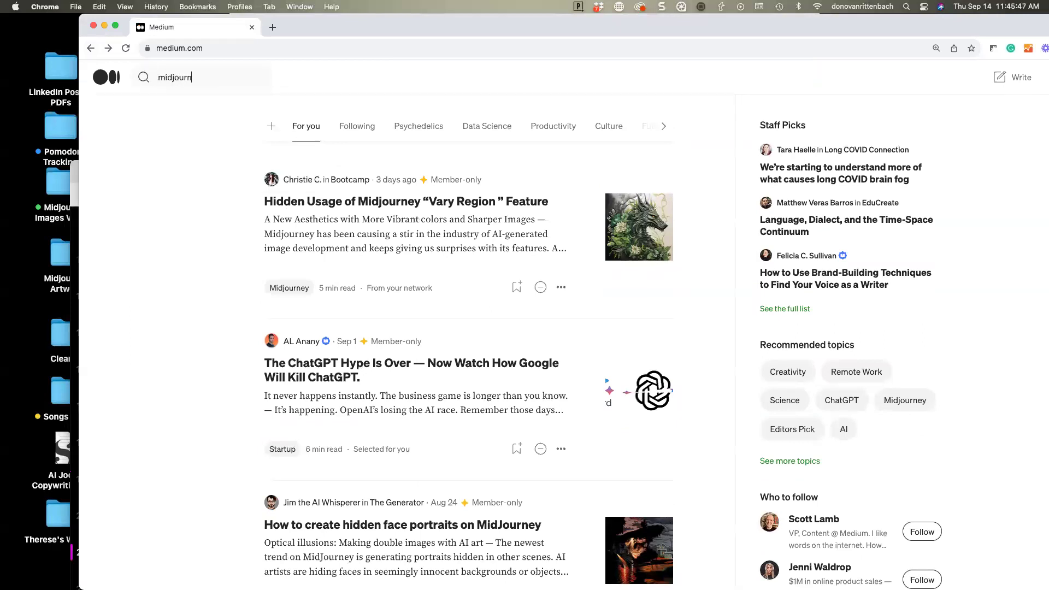
type("ey charactder")
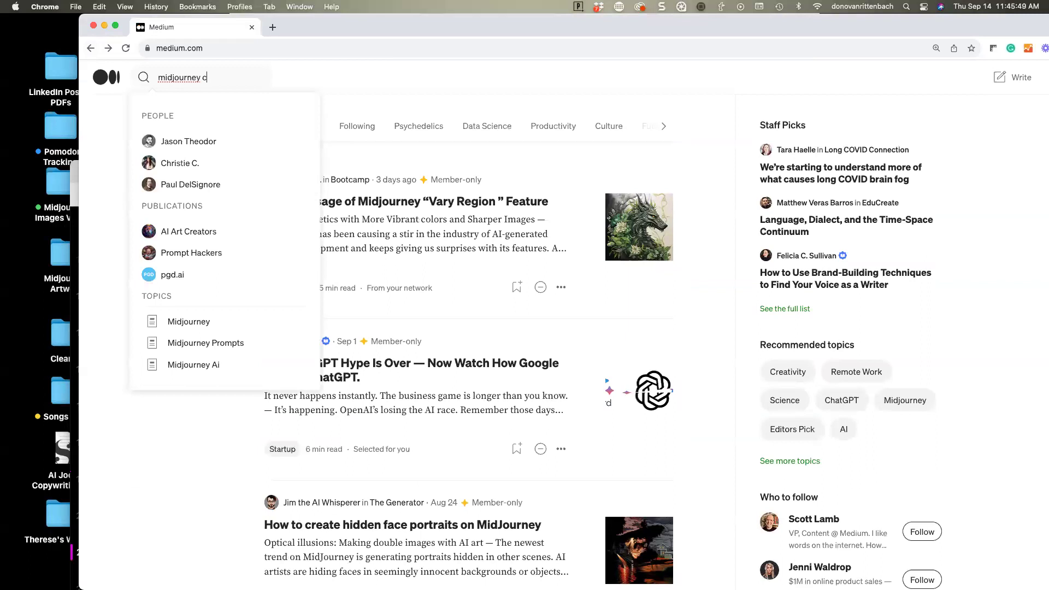
key("BackSpace")
key("BackSpace")
key("BackSpace")
type("ter consistency")
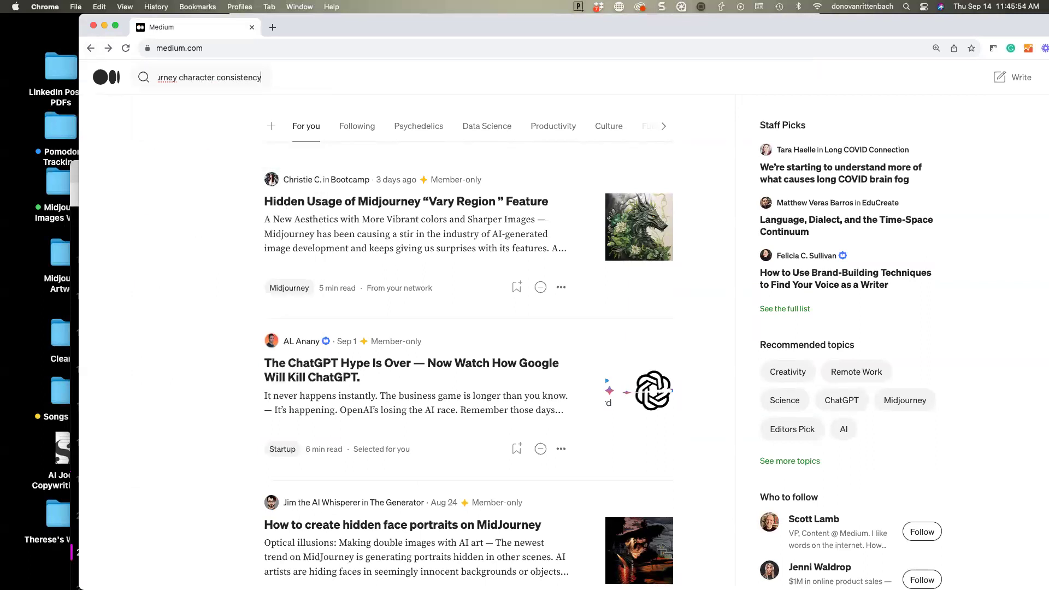
key("Return")
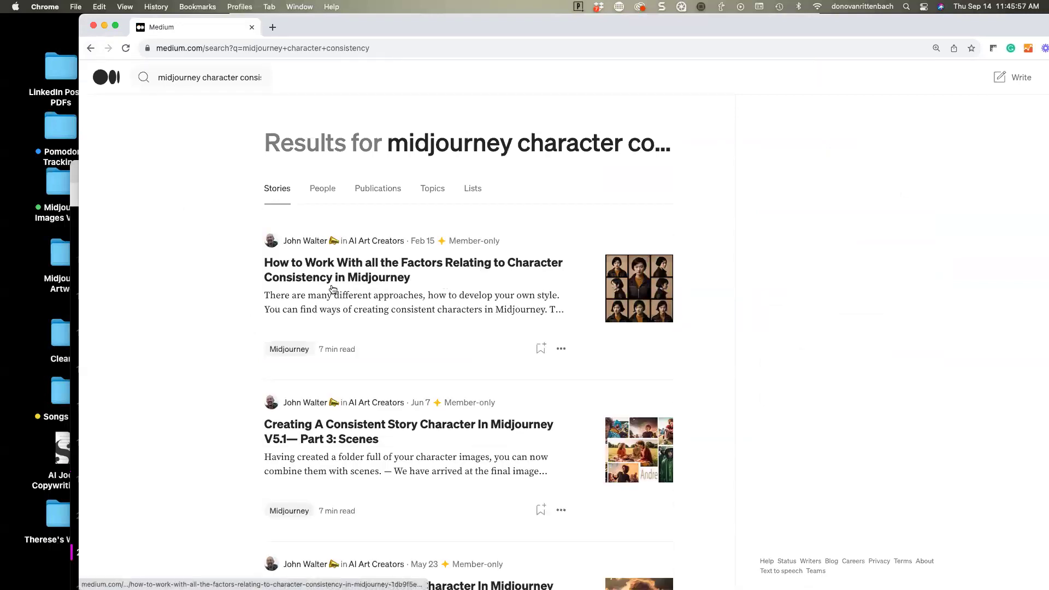
Open the result "Creating A Consistent Story Character In Midjourney V5.1— Part 3: Scenes" and view its opening collage of character scenes.
scroll(366, 295, "down", 5)
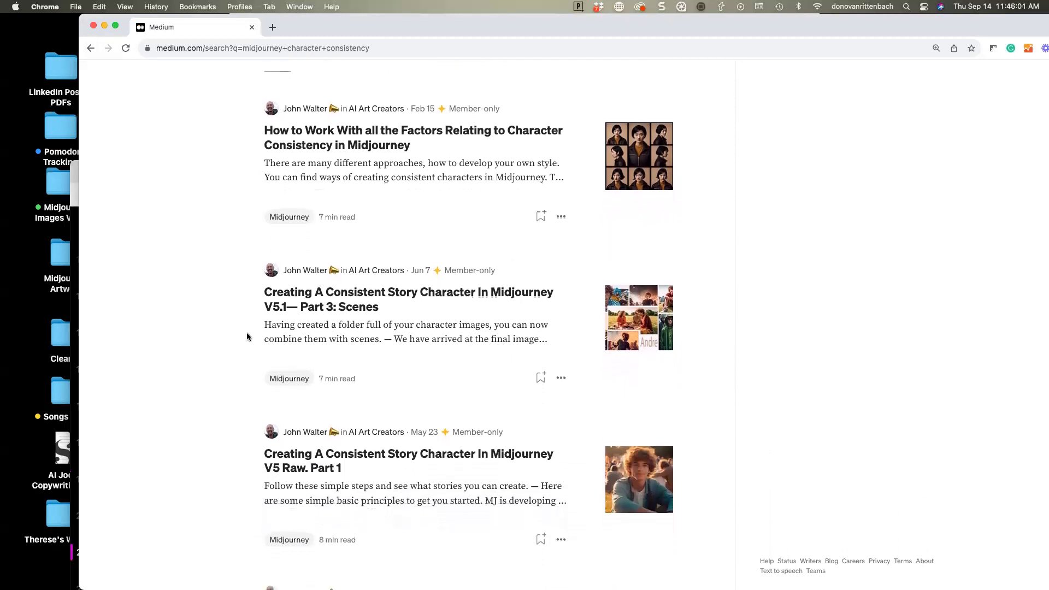
left_click(654, 319)
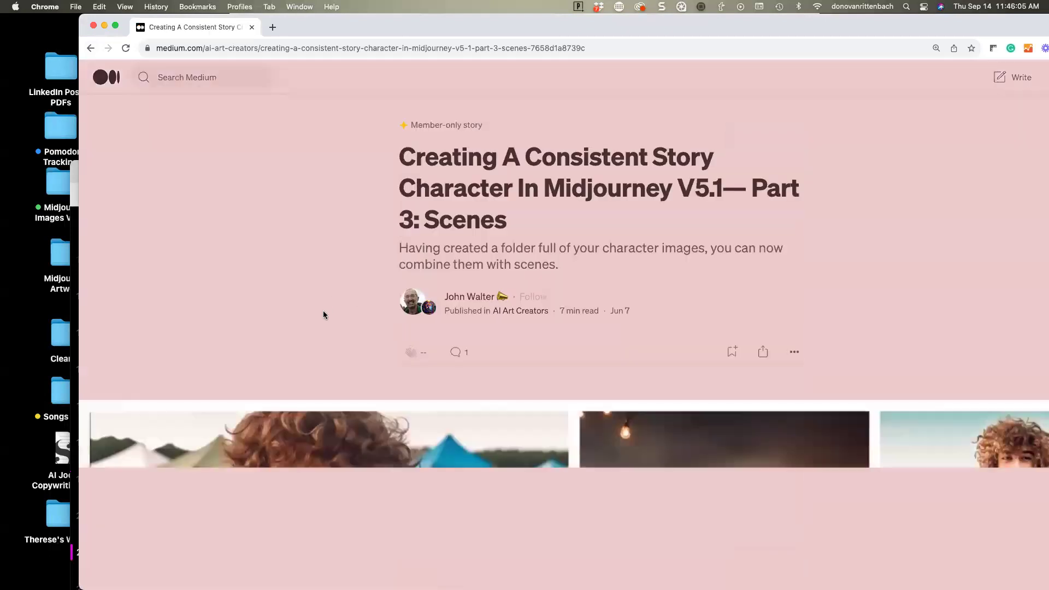
scroll(275, 233, "down", 2)
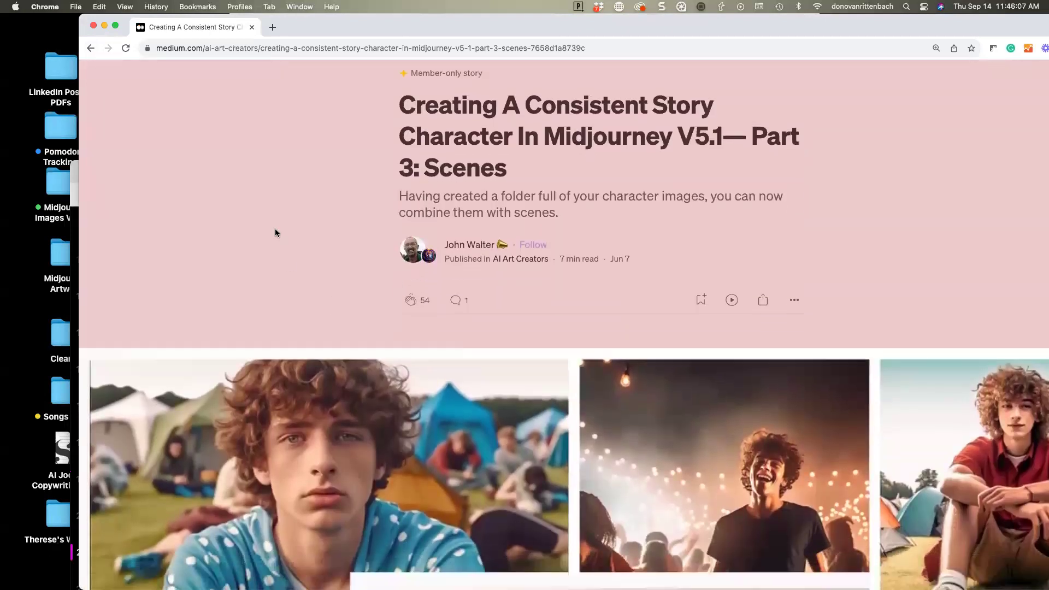
scroll(275, 232, "down", 3)
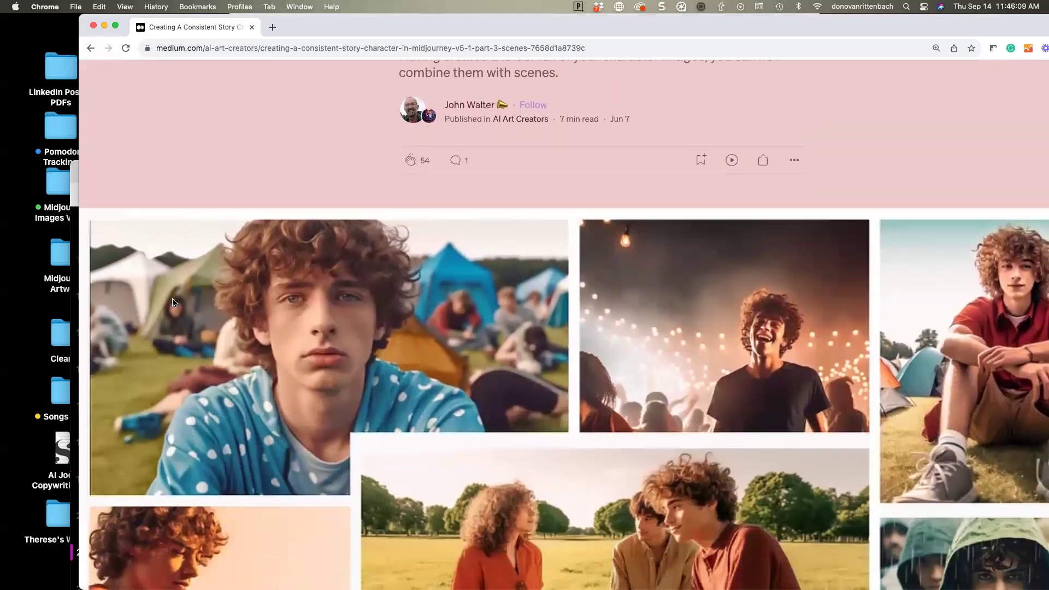
scroll(172, 302, "down", 2)
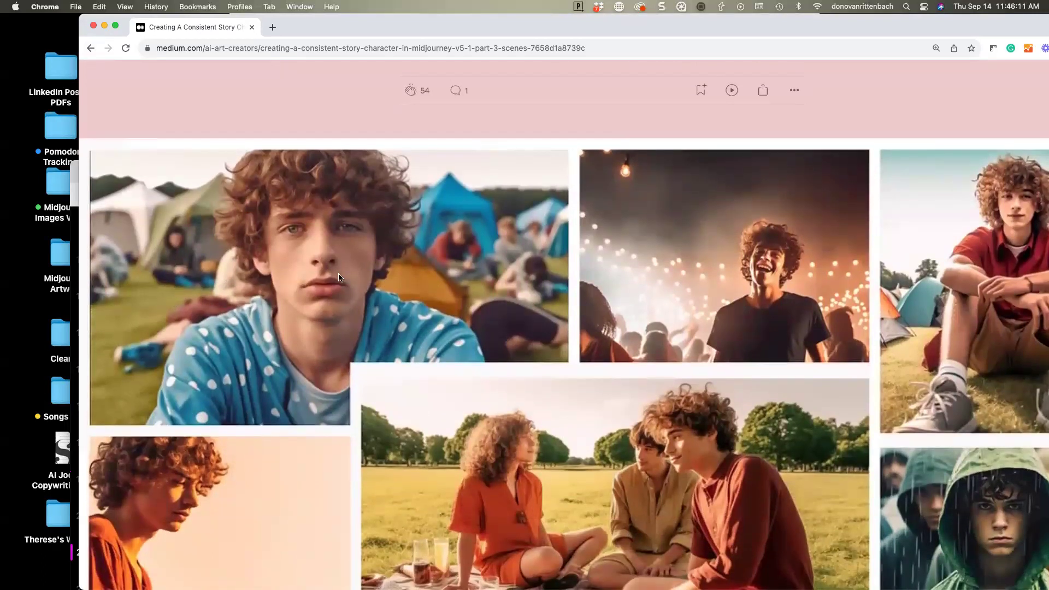
scroll(339, 277, "down", 2)
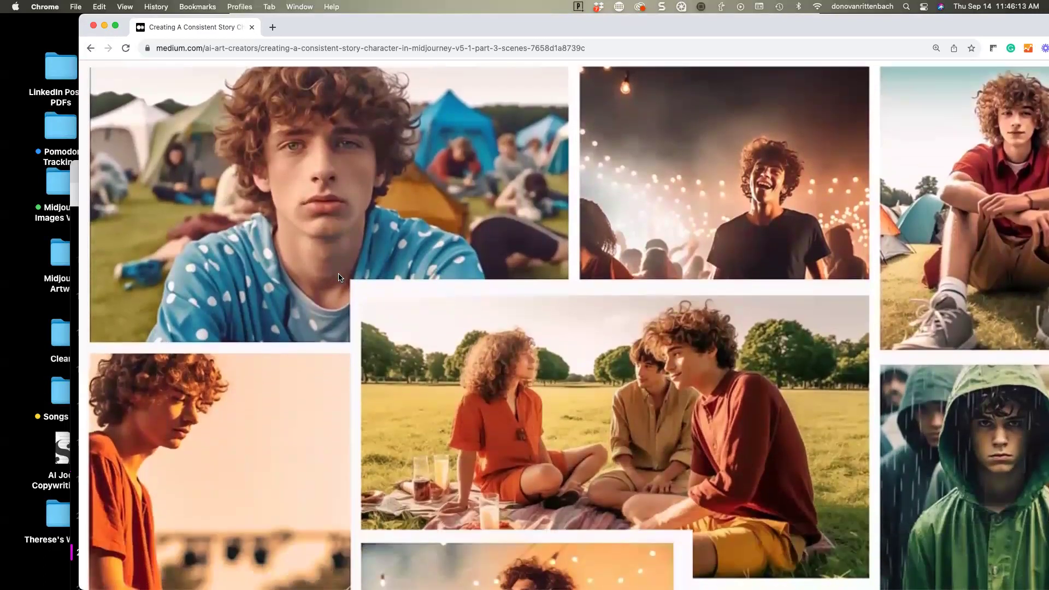
scroll(339, 277, "down", 10)
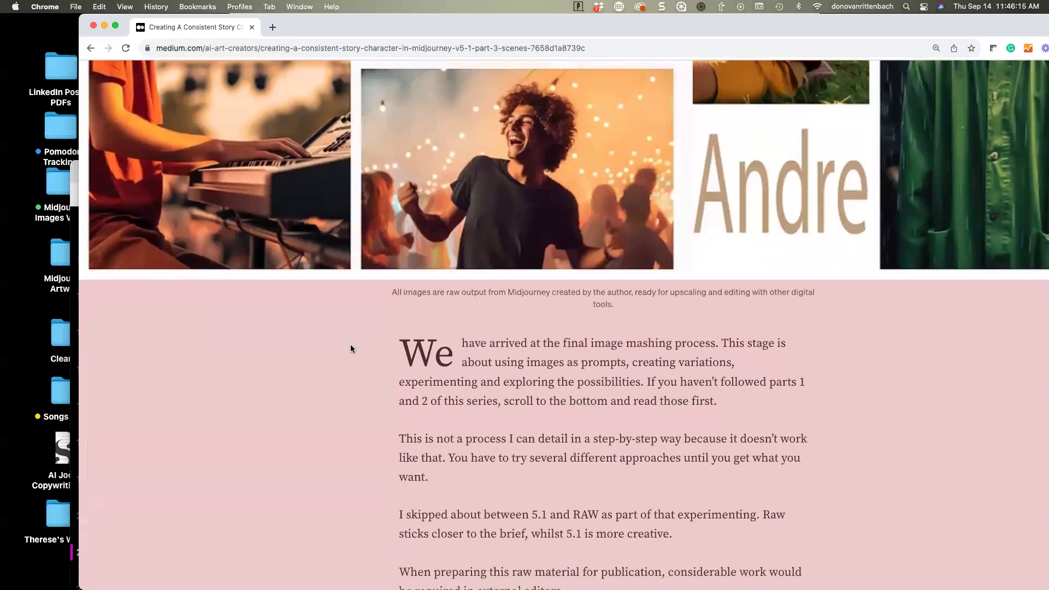
Read the article's sleepy selfie example, from the first prompt through the blue spotted pyjamas reference images to the reworded prompt's results.
scroll(351, 348, "down", 8)
scroll(351, 348, "down", 7)
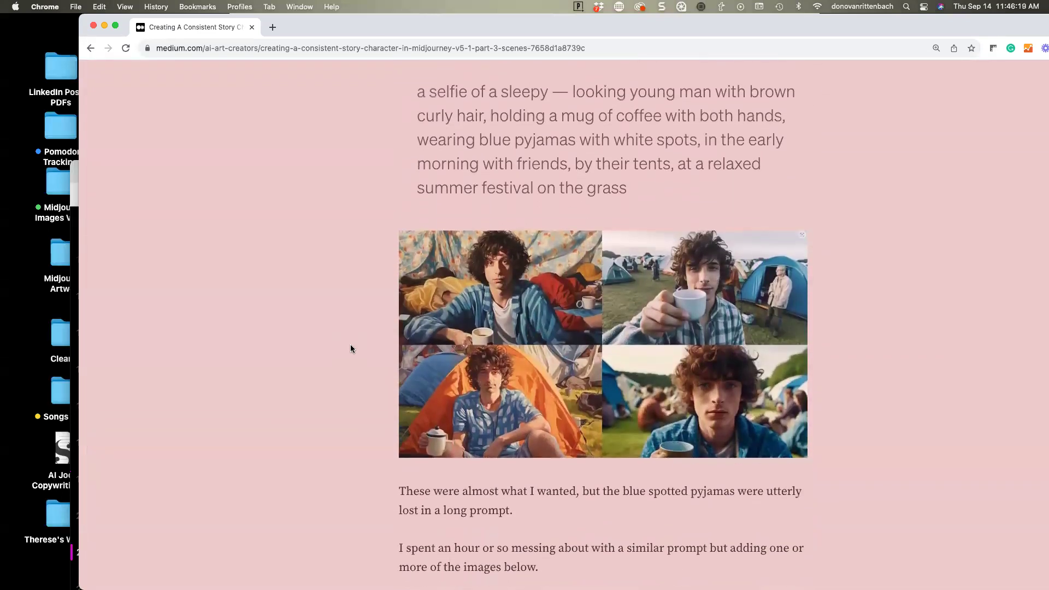
scroll(333, 403, "down", 8)
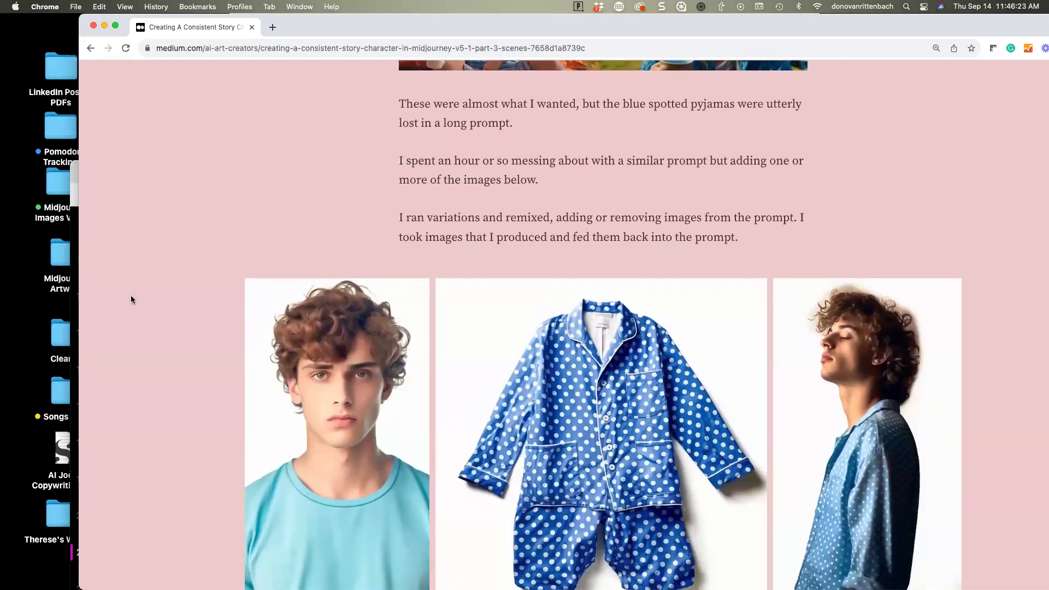
scroll(131, 298, "down", 2)
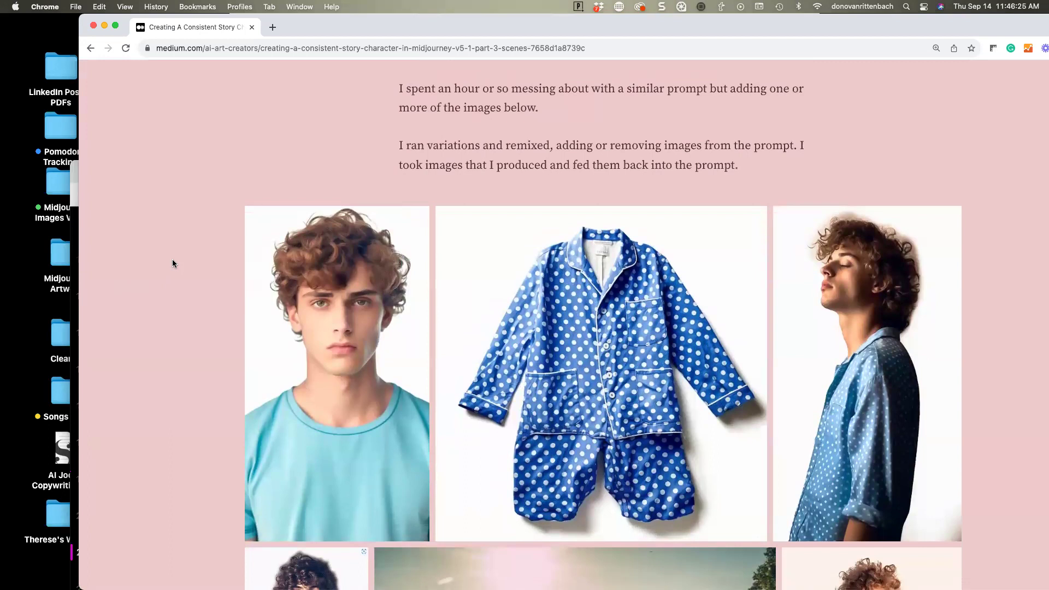
scroll(173, 263, "down", 2)
scroll(173, 263, "down", 1)
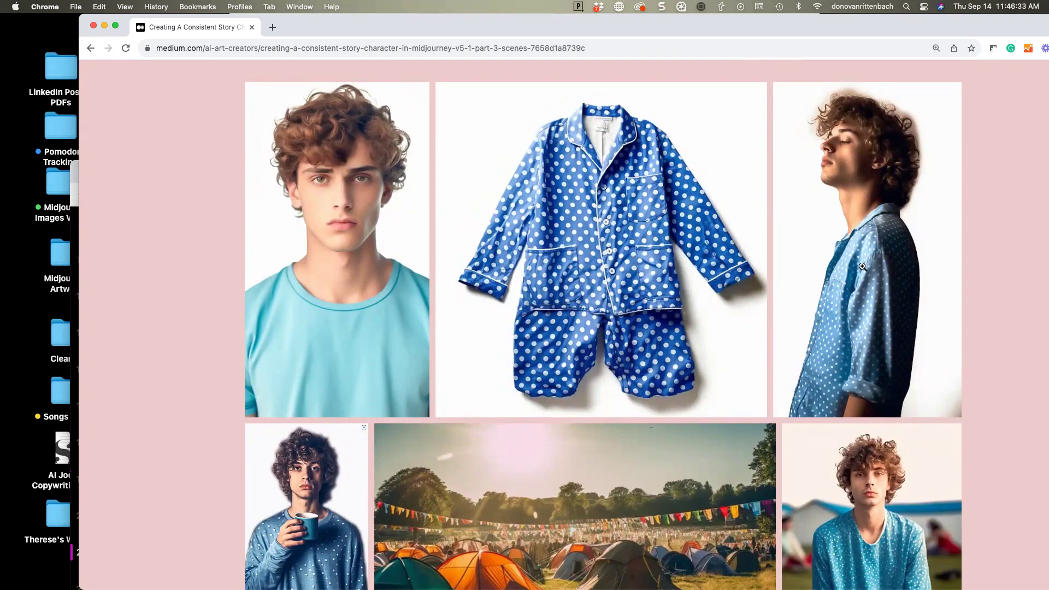
scroll(864, 274, "down", 10)
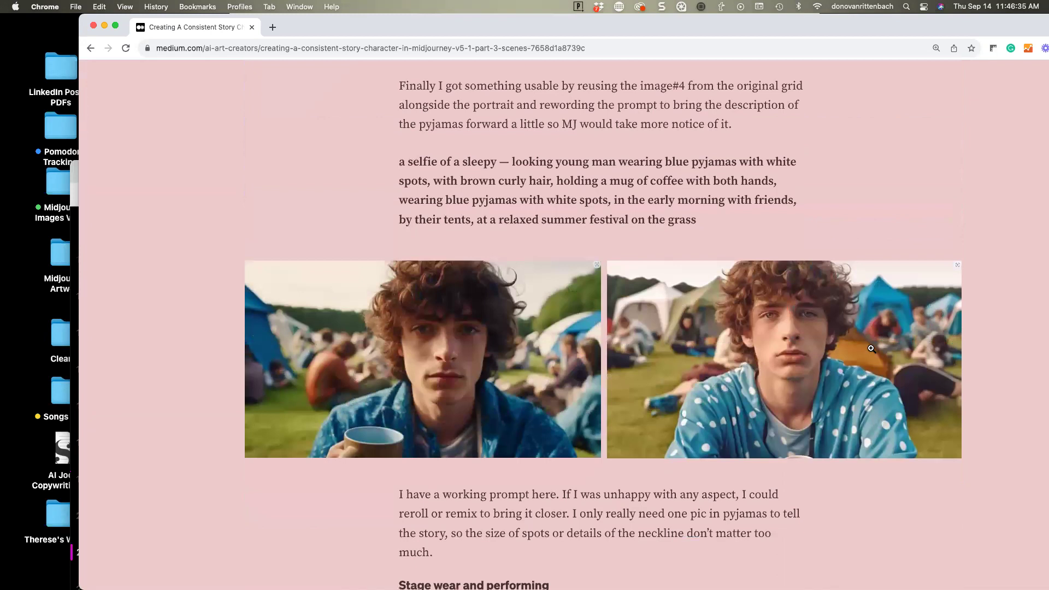
scroll(871, 348, "down", 2)
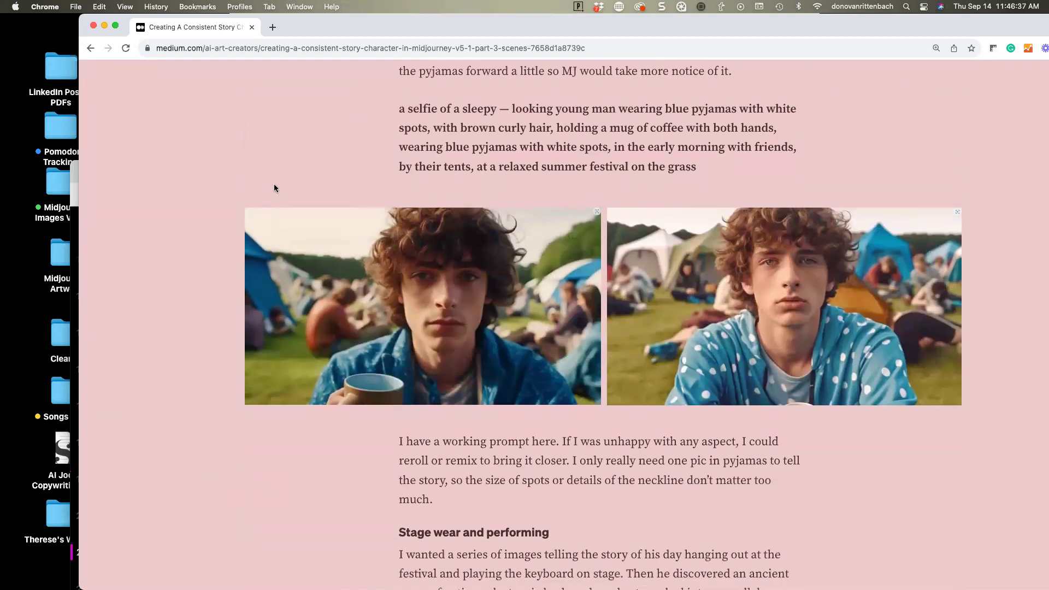
Close the Medium article window and return to the full-size presentation window at slide 22, "Images Not Copyrightable".
left_click_drag(333, 35, 321, 71)
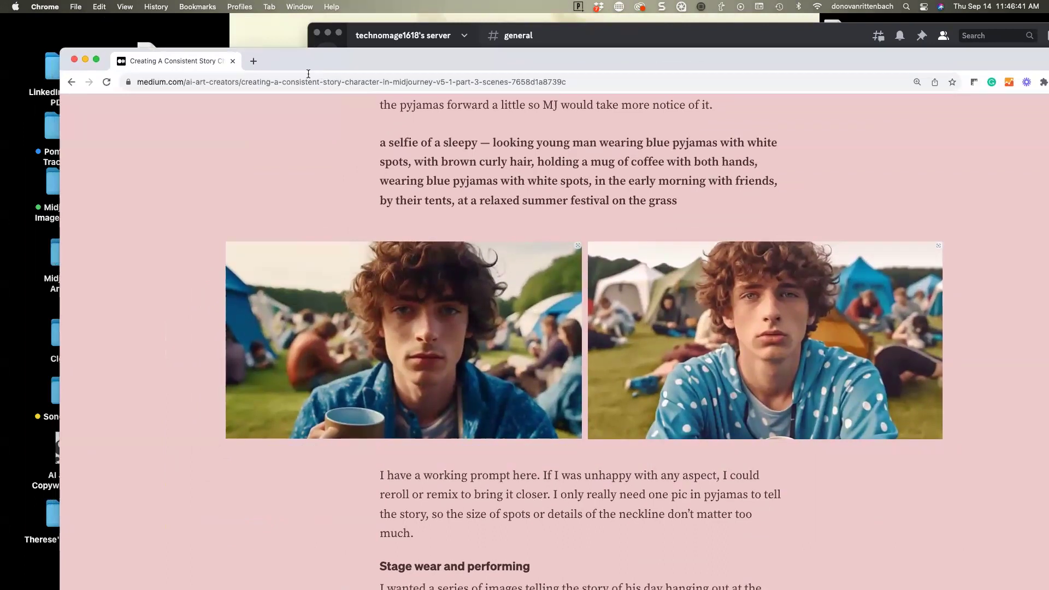
left_click(233, 61)
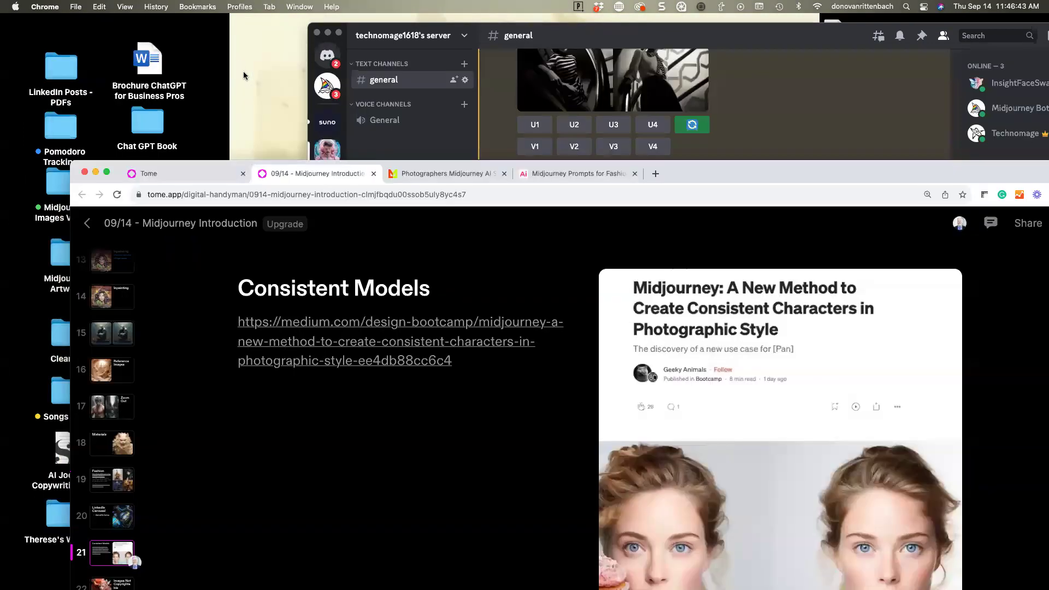
double_click(720, 177)
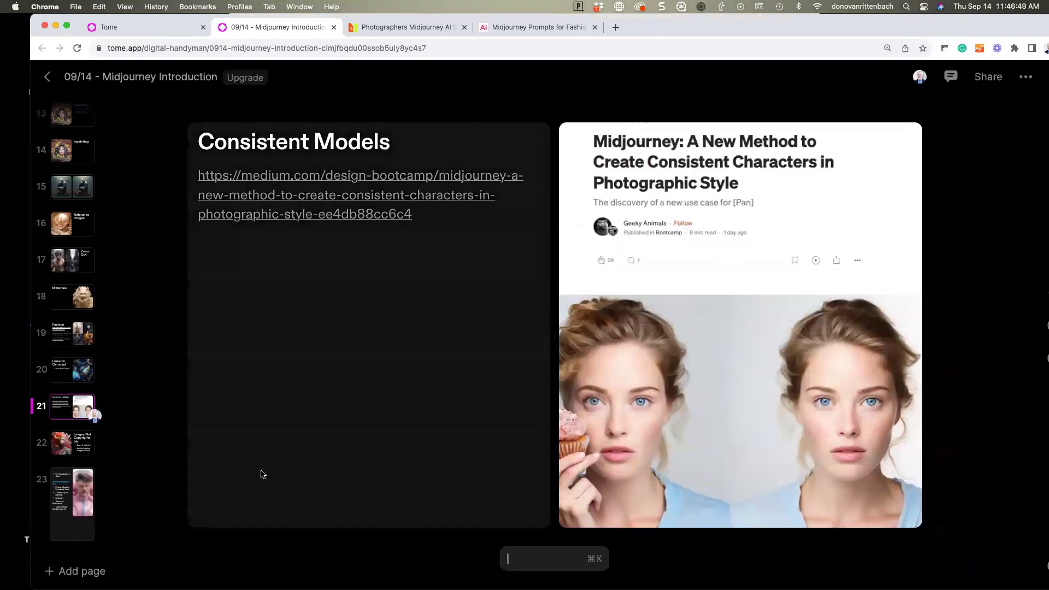
left_click(71, 445)
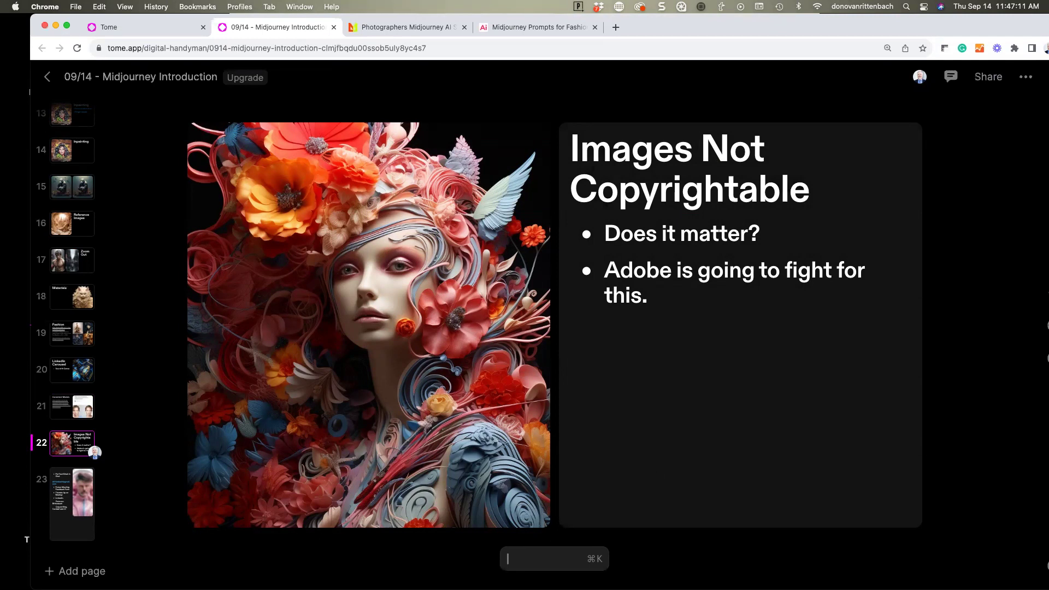
Bring the Discord window forward, move it fully into view over the presentation, and enlarge it.
mouse_move(519, 580)
left_click(725, 575)
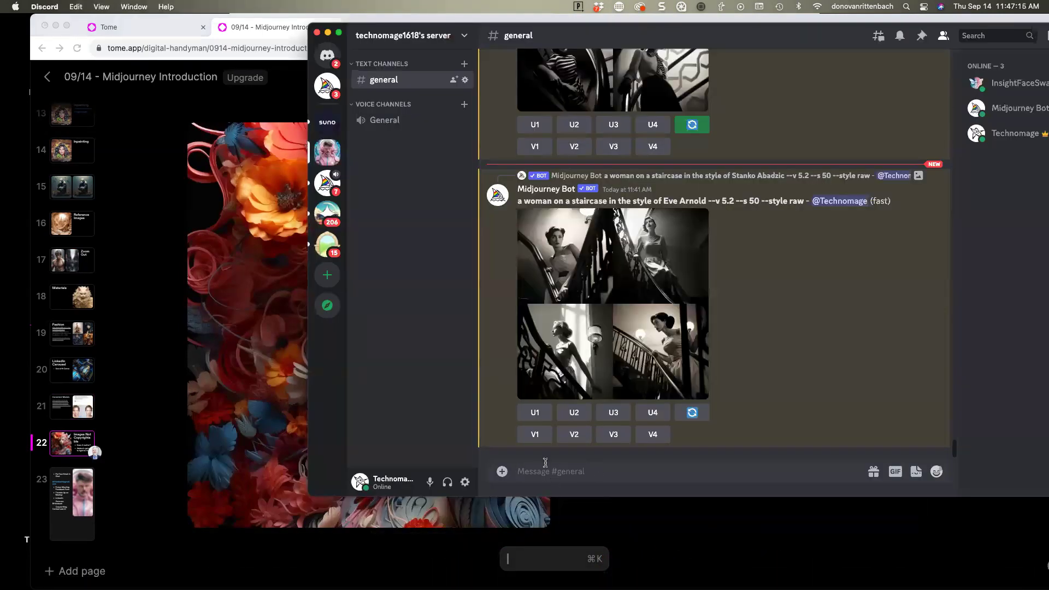
left_click_drag(690, 36, 520, 28)
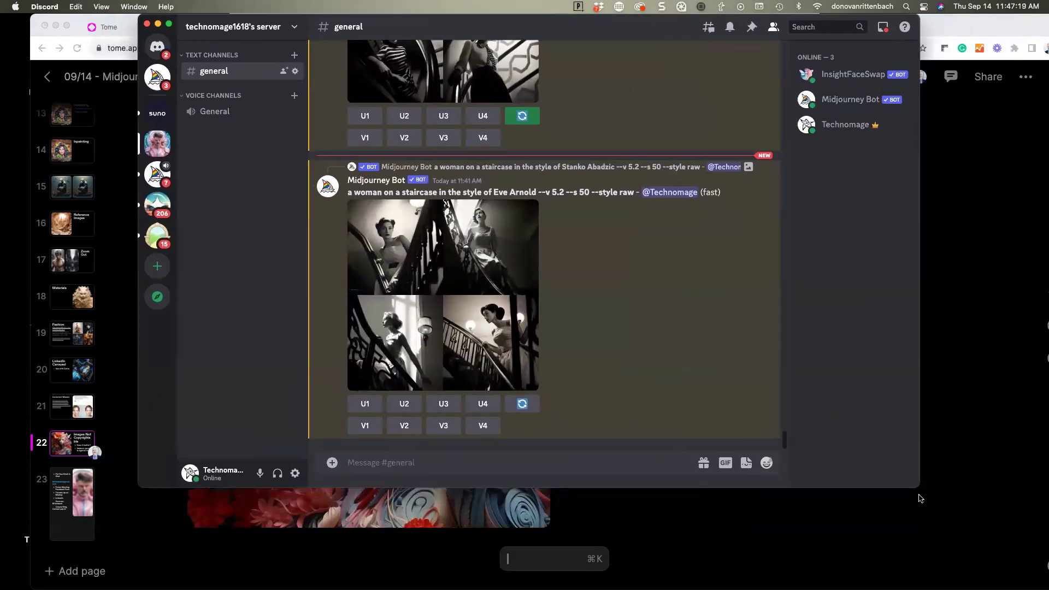
left_click_drag(920, 487, 972, 531)
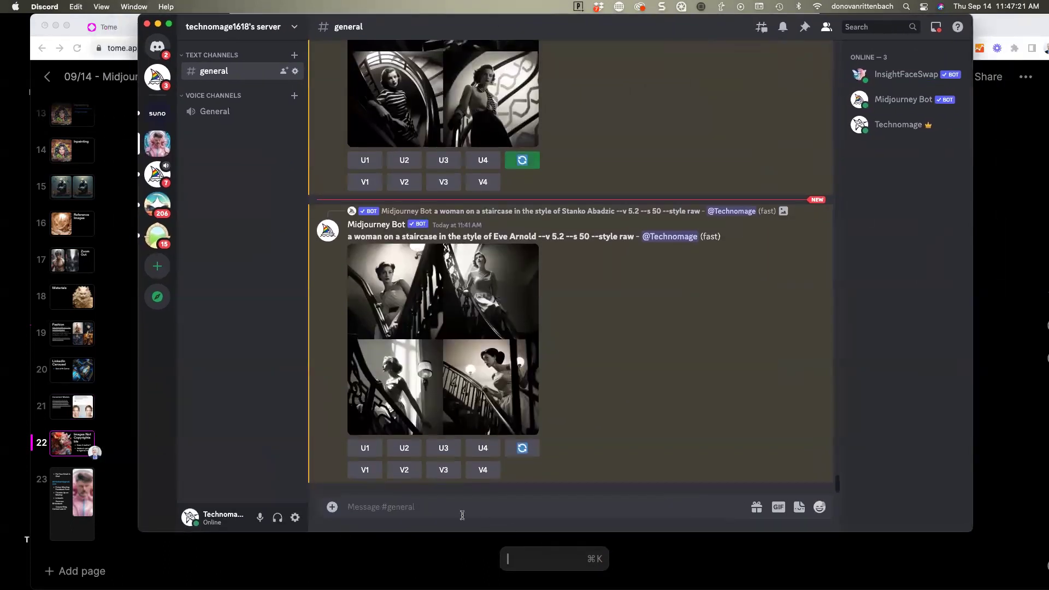
Generate images with the Midjourney /imagine prompt "workers in a field in a heat wave".
type("/imagine")
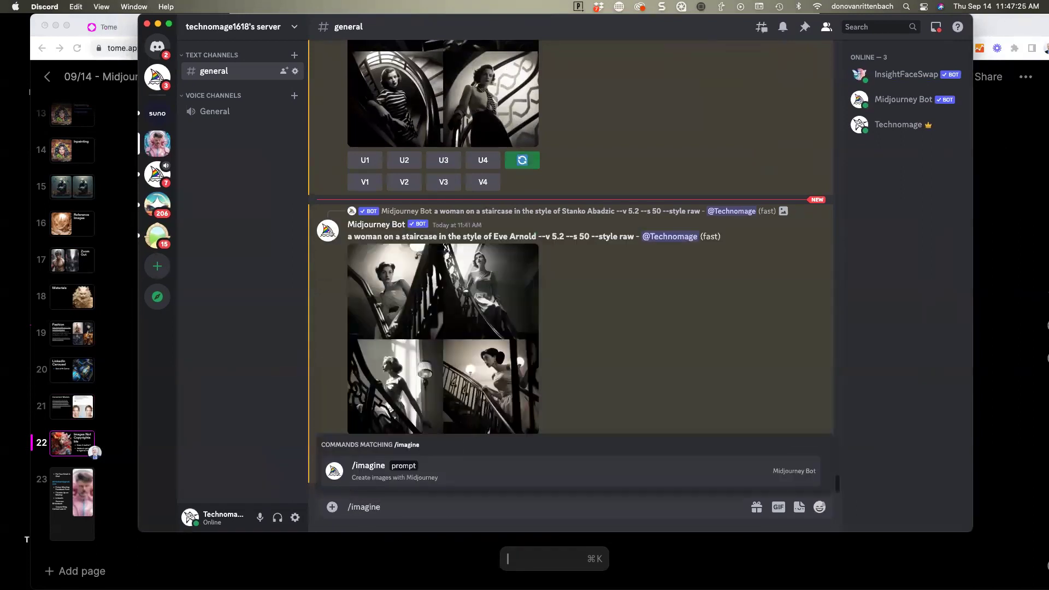
key("Return")
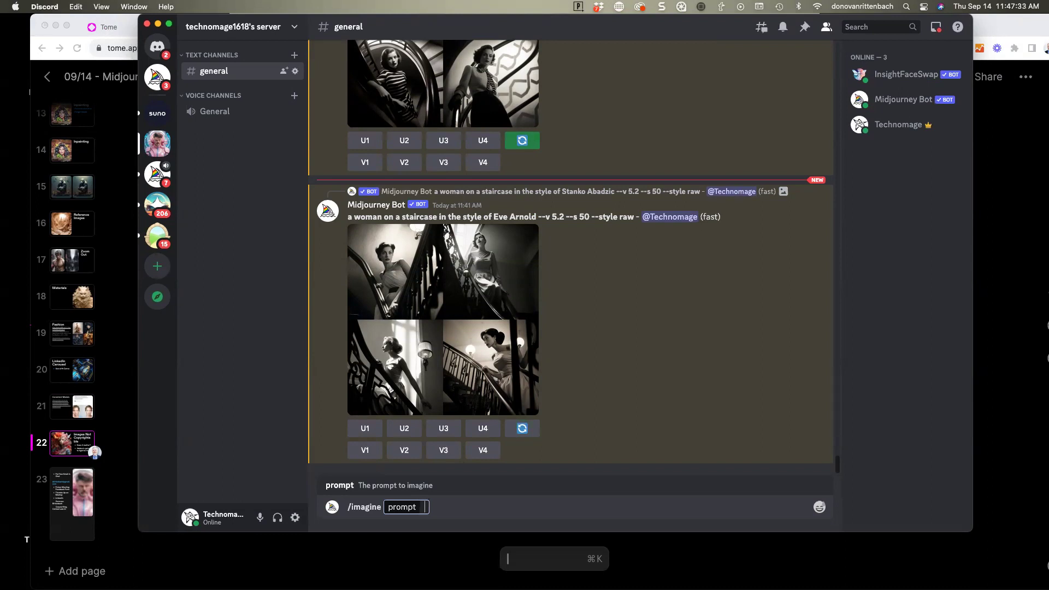
type("a")
key("BackSpace")
type("workers in a field on a")
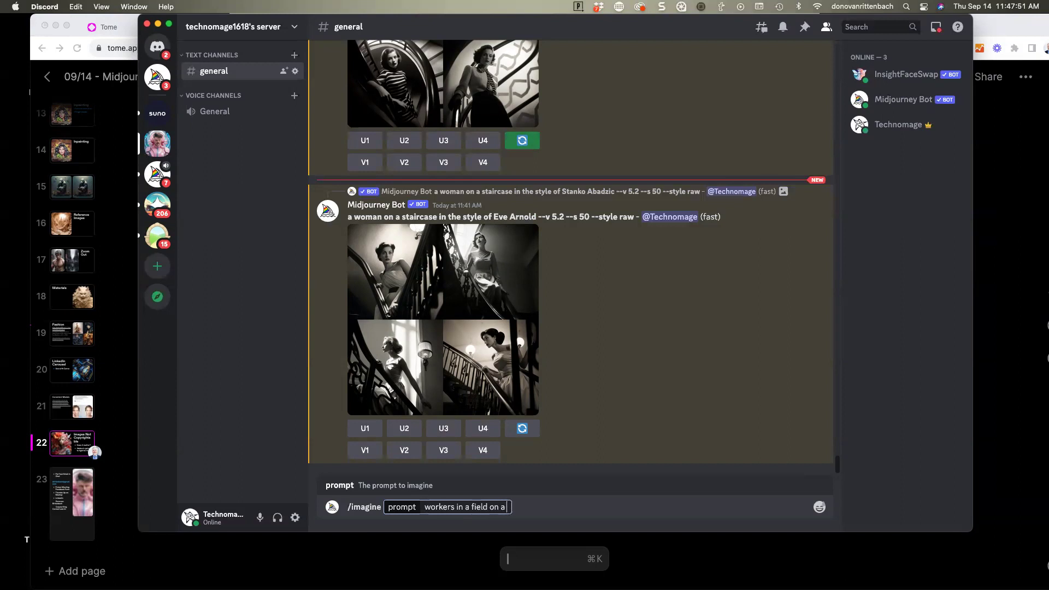
type("hot day")
key("BackSpace")
key("BackSpace")
key("BackSpace")
key("BackSpace")
key("BackSpace")
key("BackSpace")
key("BackSpace")
key("BackSpace")
key("BackSpace")
key("BackSpace")
key("BackSpace")
key("BackSpace")
key("BackSpace")
type("in a wheat field")
key("Return")
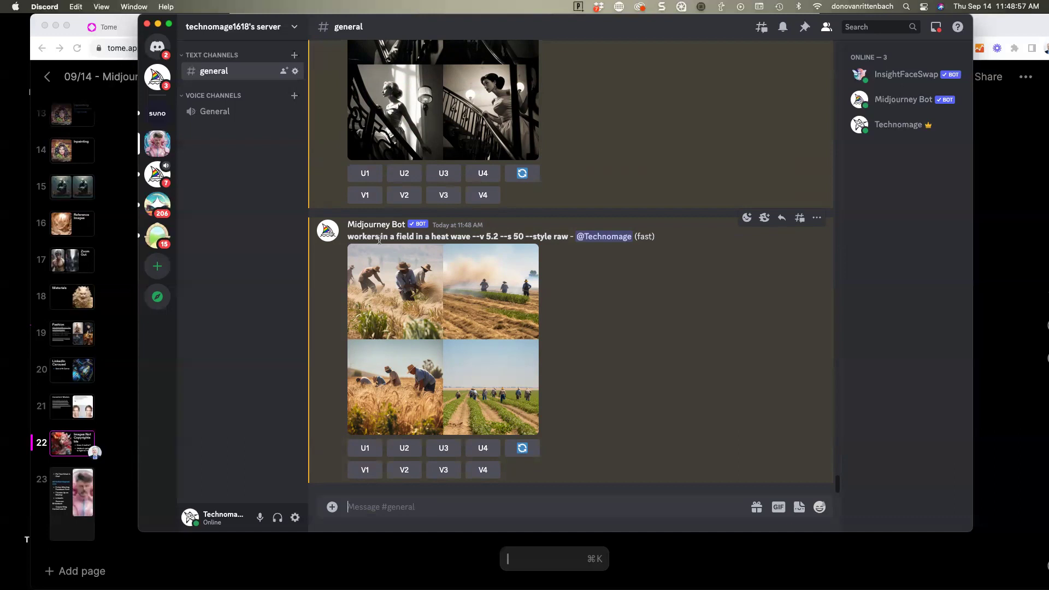
Rerun the field workers prompt for another image grid, viewing both the original and the new grid enlarged.
left_click(417, 313)
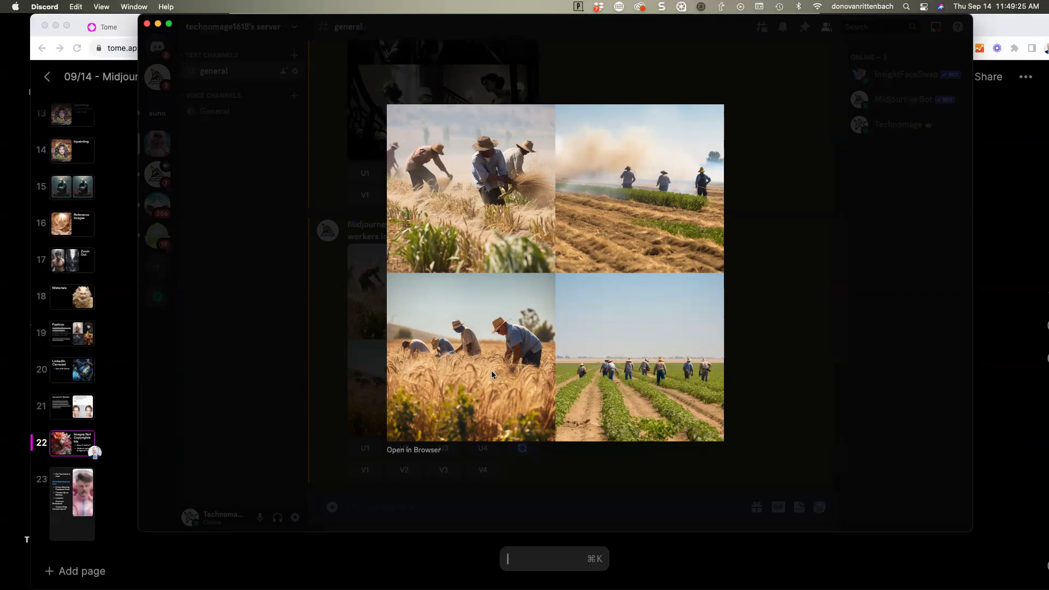
left_click(319, 381)
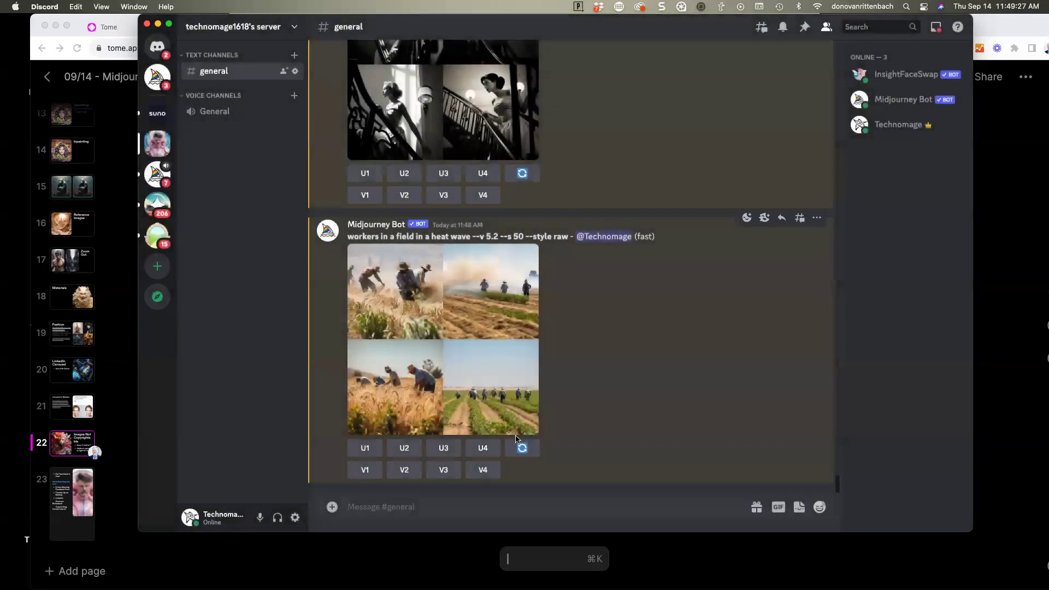
left_click(522, 448)
left_click(637, 343)
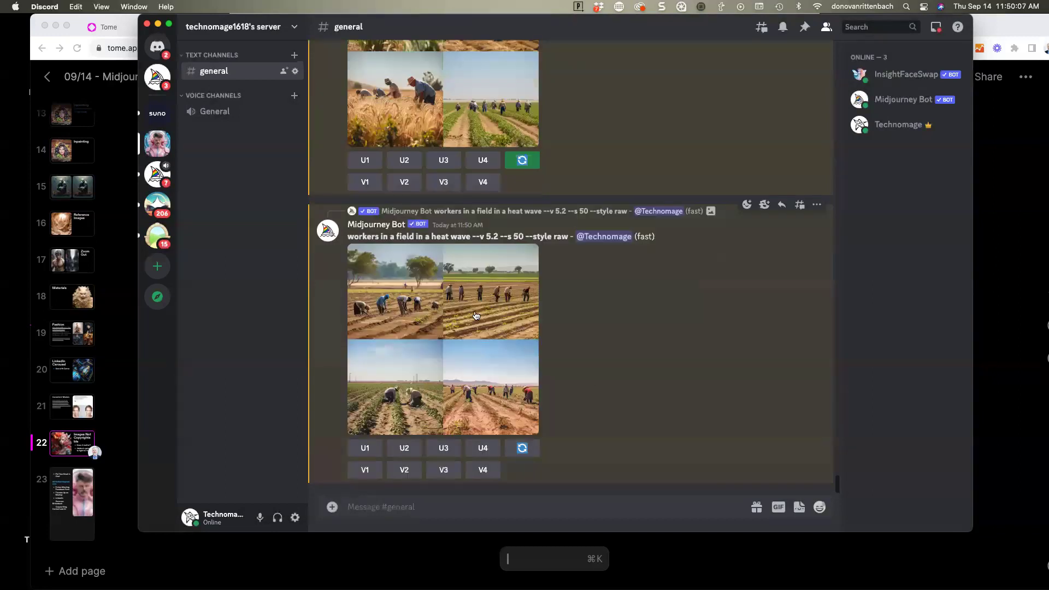
left_click(474, 314)
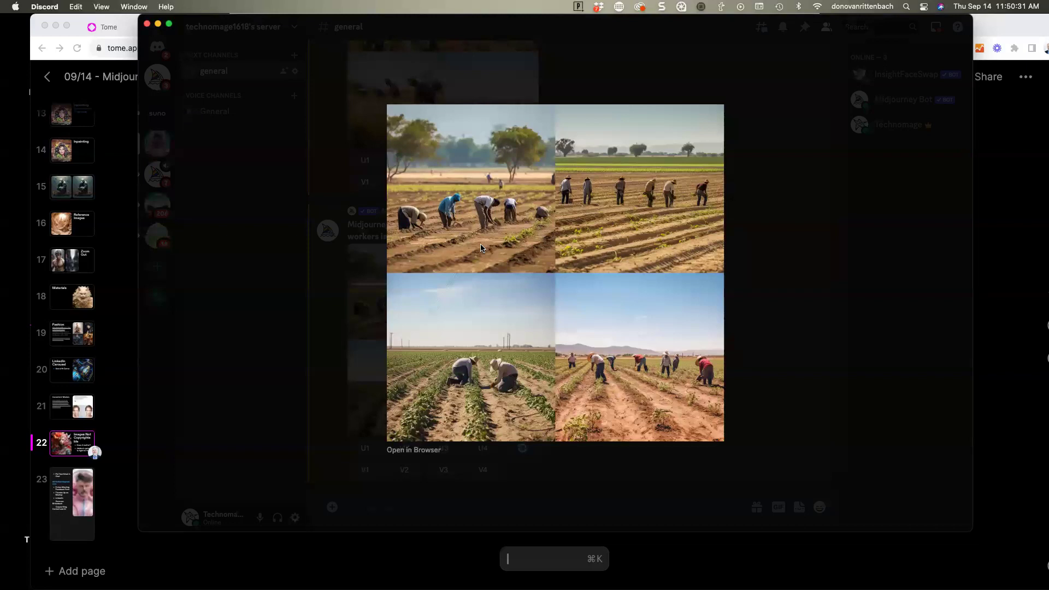
left_click(334, 314)
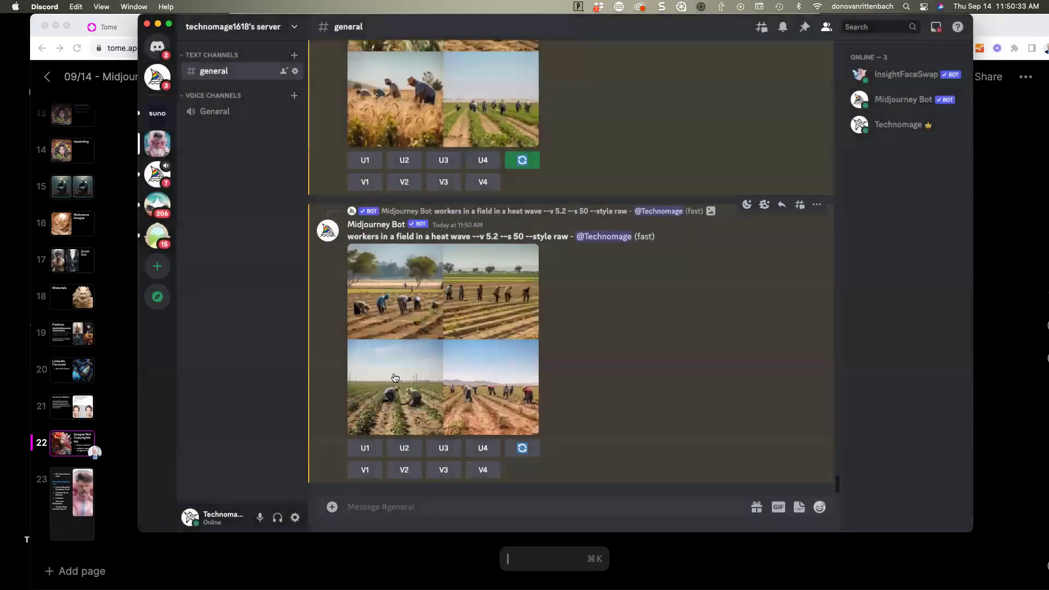
Generate images with the /imagine prompt "construction workers working outside in a heat wave in a manufacturing planet".
left_click(406, 510)
type("/iimagi")
key("BackSpace")
key("BackSpace")
key("BackSpace")
key("BackSpace")
key("BackSpace")
type("magine")
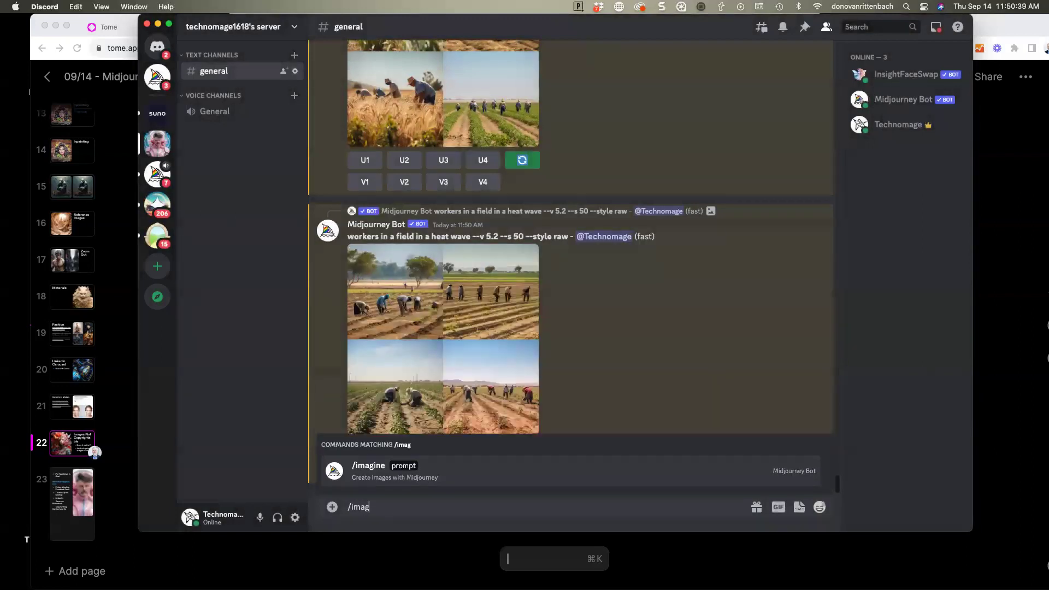
key("Tab")
type("workers o")
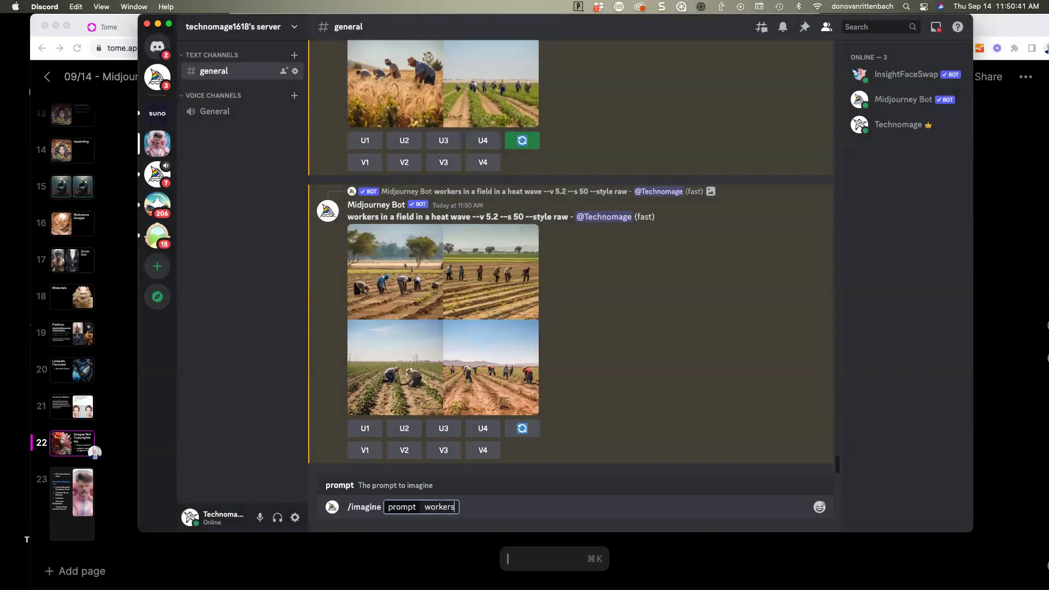
key("BackSpace")
key("BackSpace")
key("BackSpace")
key("BackSpace")
key("BackSpace")
key("BackSpace")
key("BackSpace")
key("BackSpace")
key("BackSpace")
type("construction workers ")
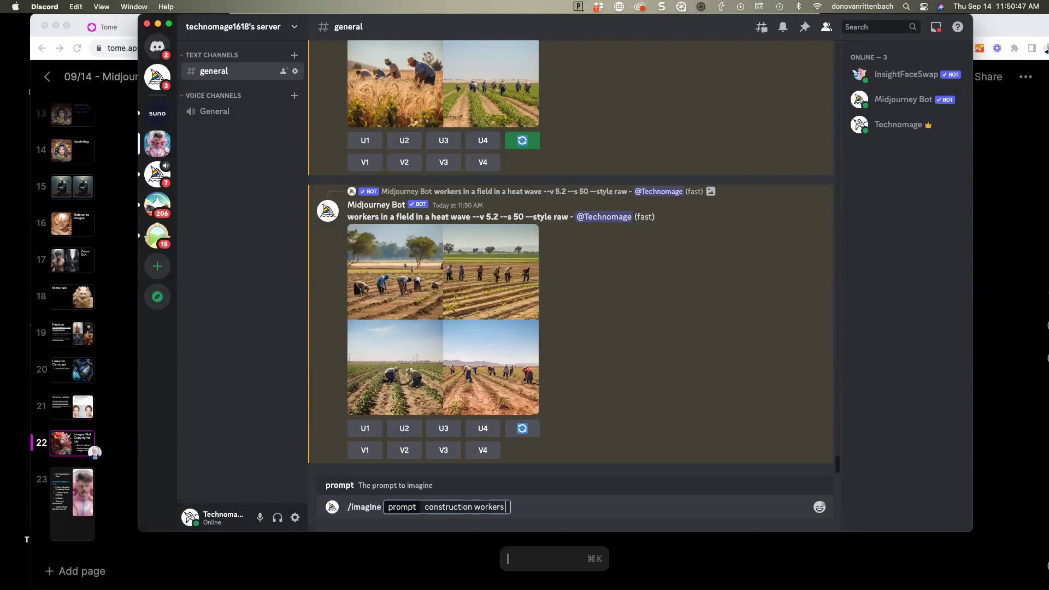
type("working out")
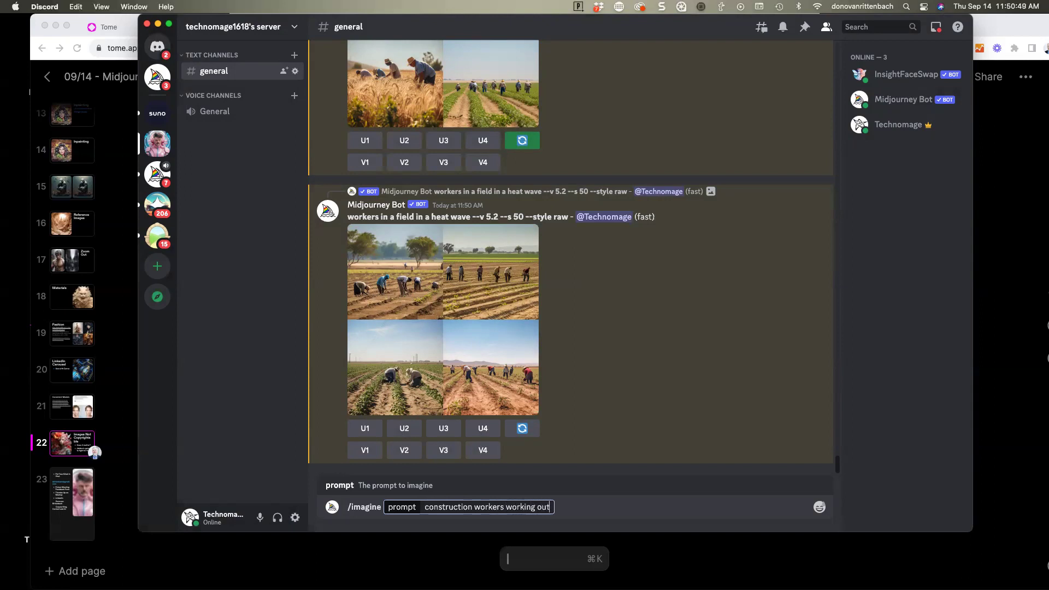
type("side in a he")
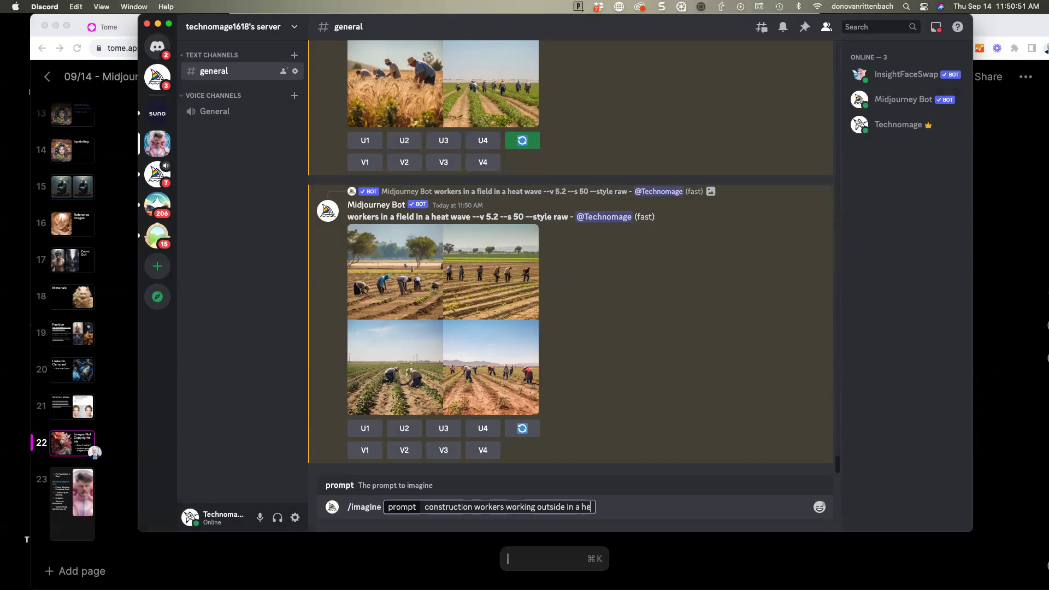
type("at wave in a")
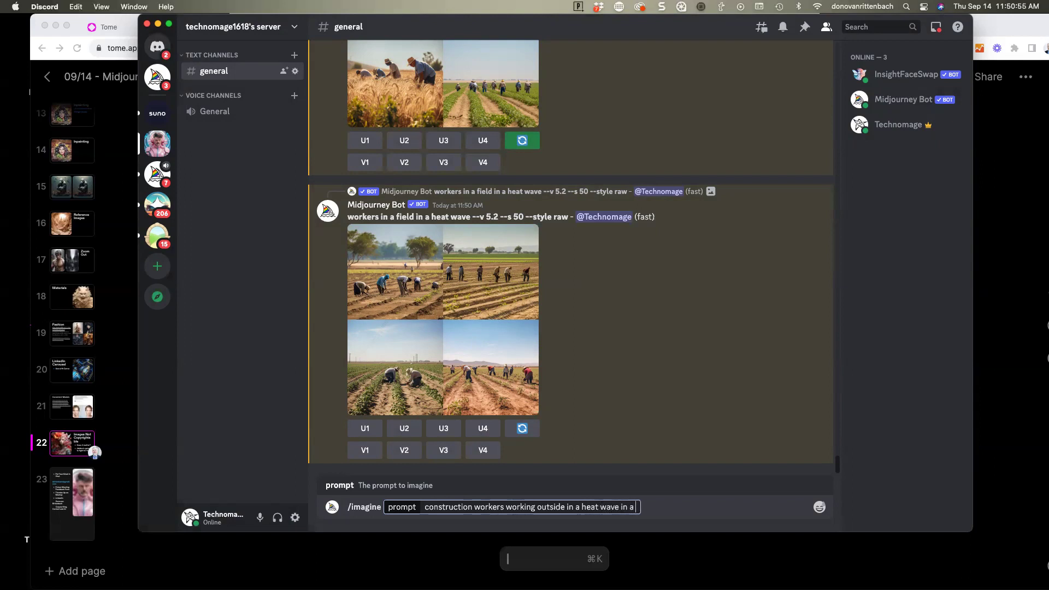
type(" manufacturing planet")
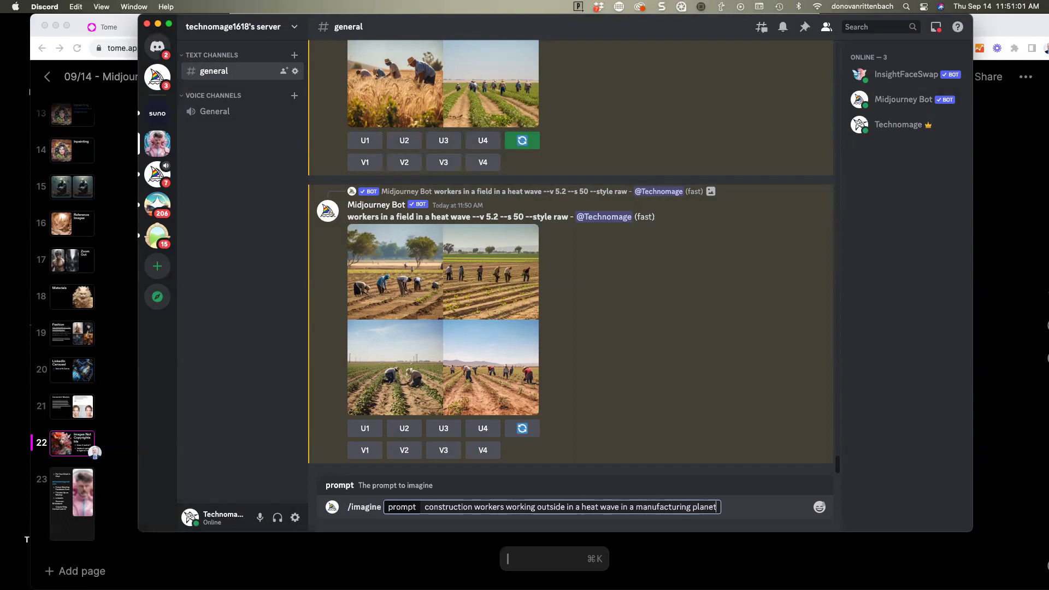
key("Return")
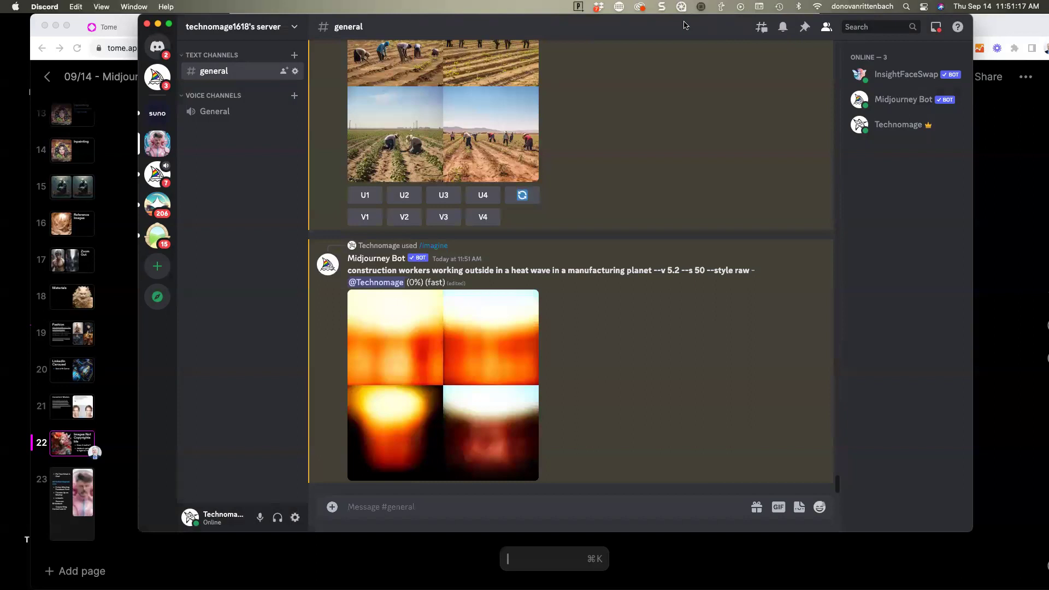
Move the Discord window aside and open the Midjourney profile page, midjourney.com/app/, in a new Chrome window.
left_click_drag(684, 26, 870, 34)
left_click_drag(809, 37, 817, 38)
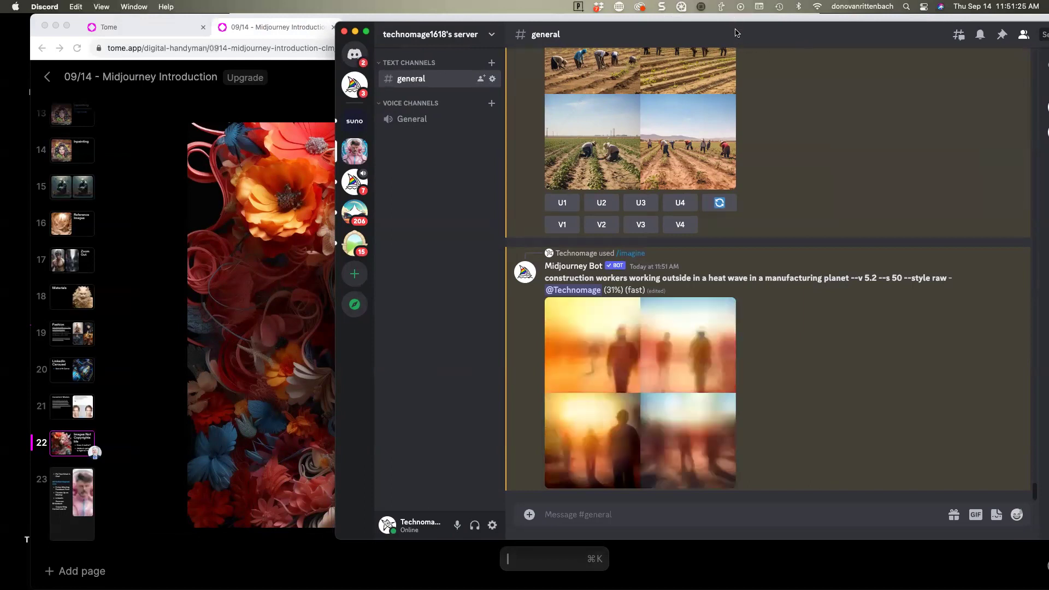
left_click(132, 265)
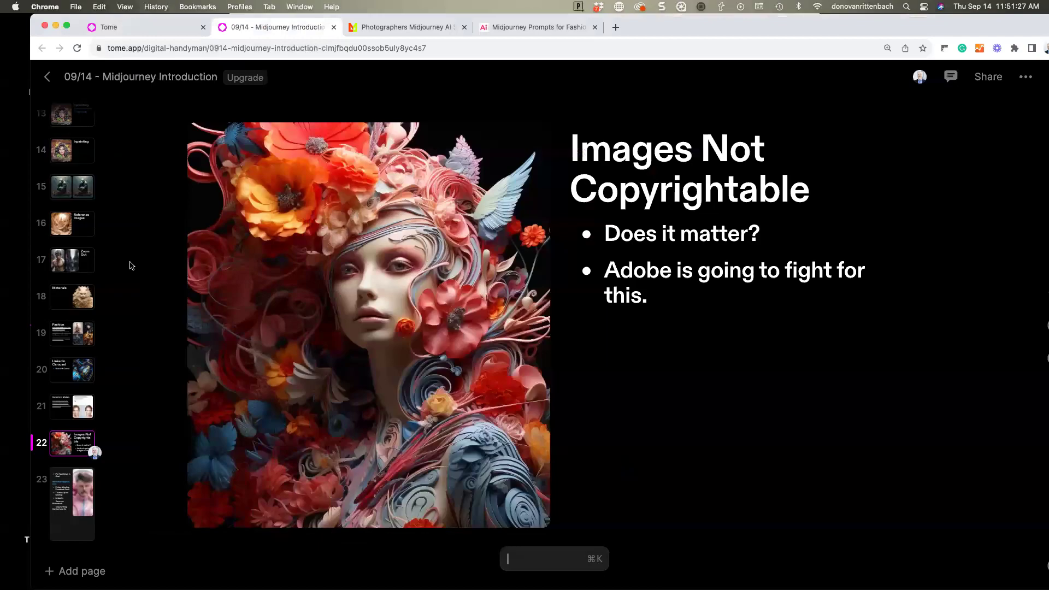
key("super+n")
type("midj")
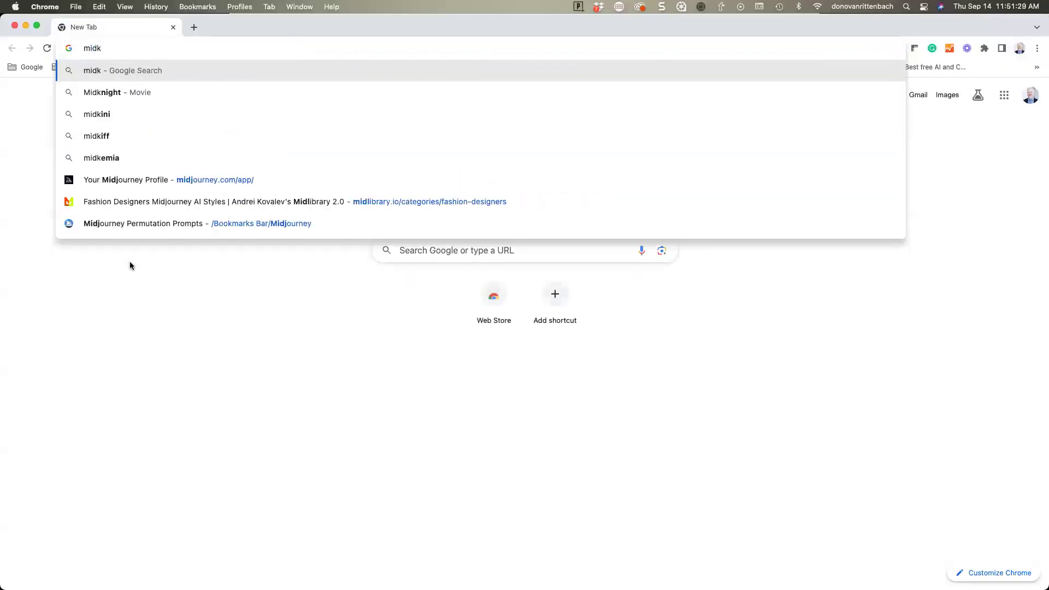
key("Return")
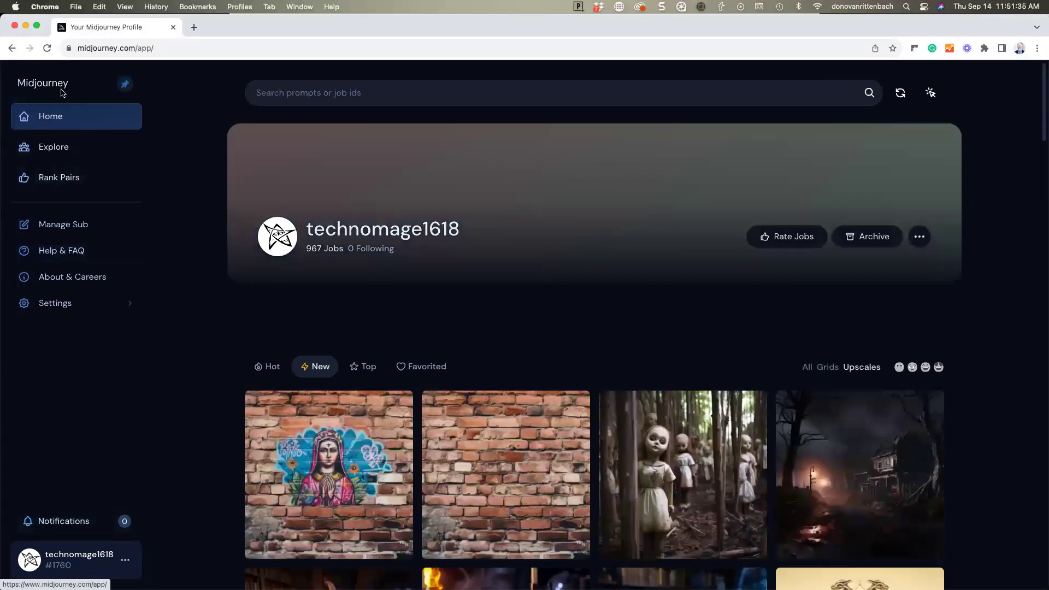
Try to load the Midjourney site without its app path, and look over the layout options in Settings.
left_click_drag(136, 51, 201, 50)
key("BackSpace")
key("Return")
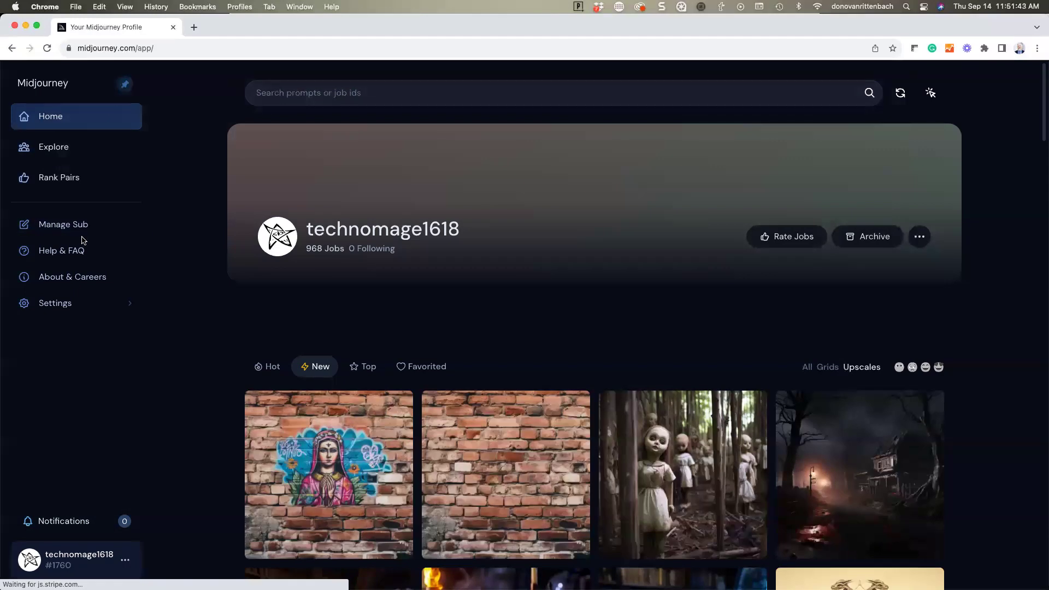
left_click(134, 307)
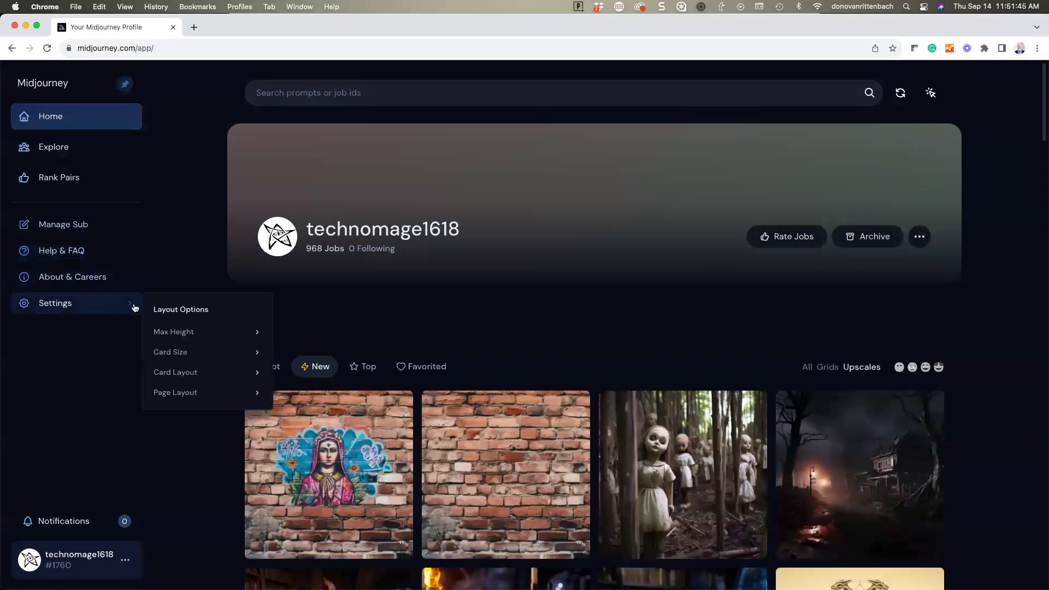
left_click(115, 383)
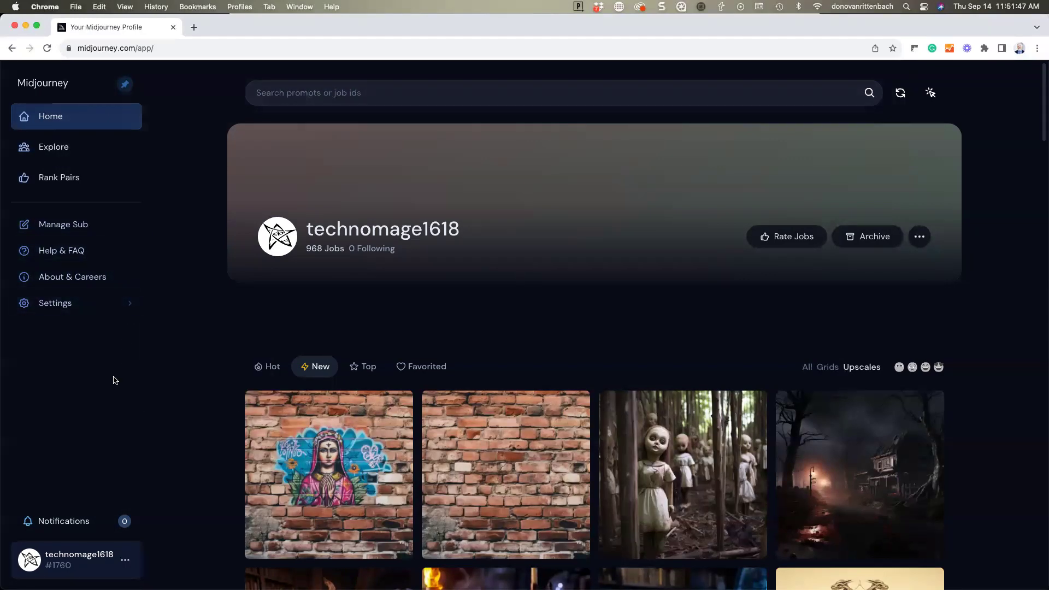
Open Explore's Community Feed and browse its Hot upscaled images down to the cyberpunk girl picture.
left_click(68, 156)
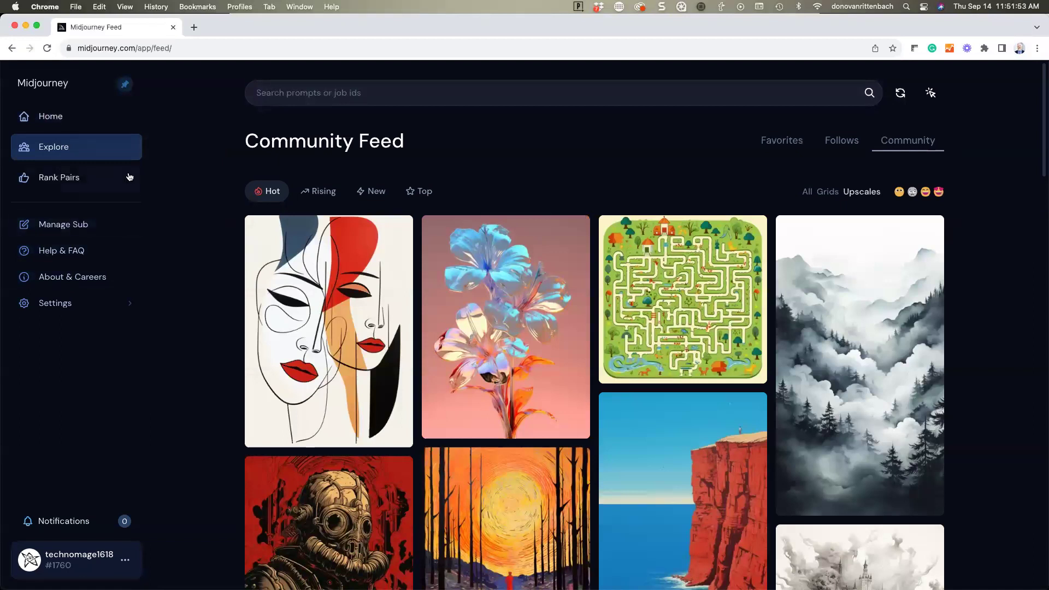
mouse_move(248, 324)
scroll(249, 324, "down", 1)
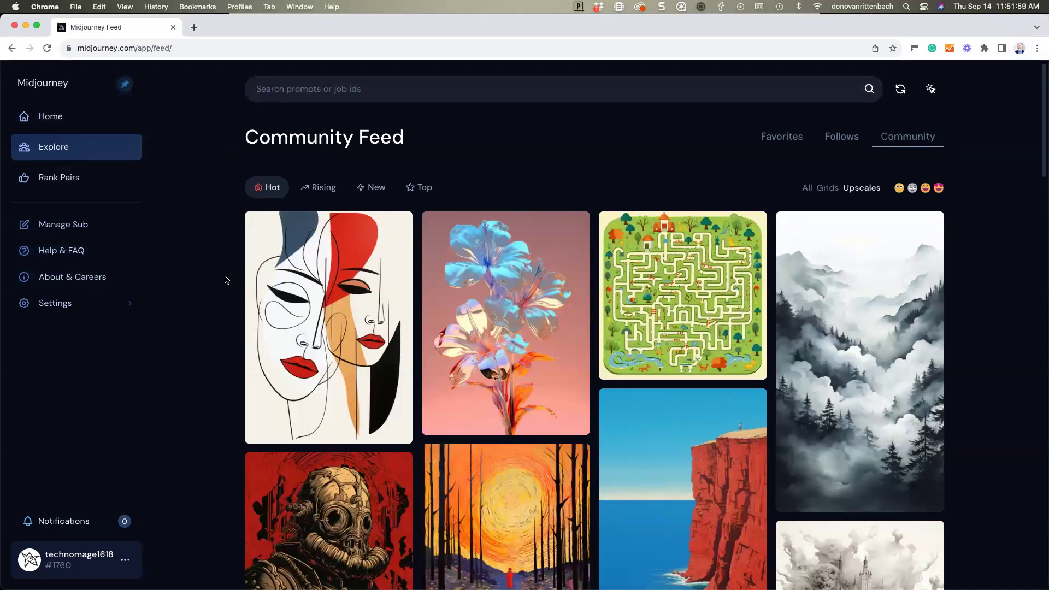
scroll(225, 280, "down", 6)
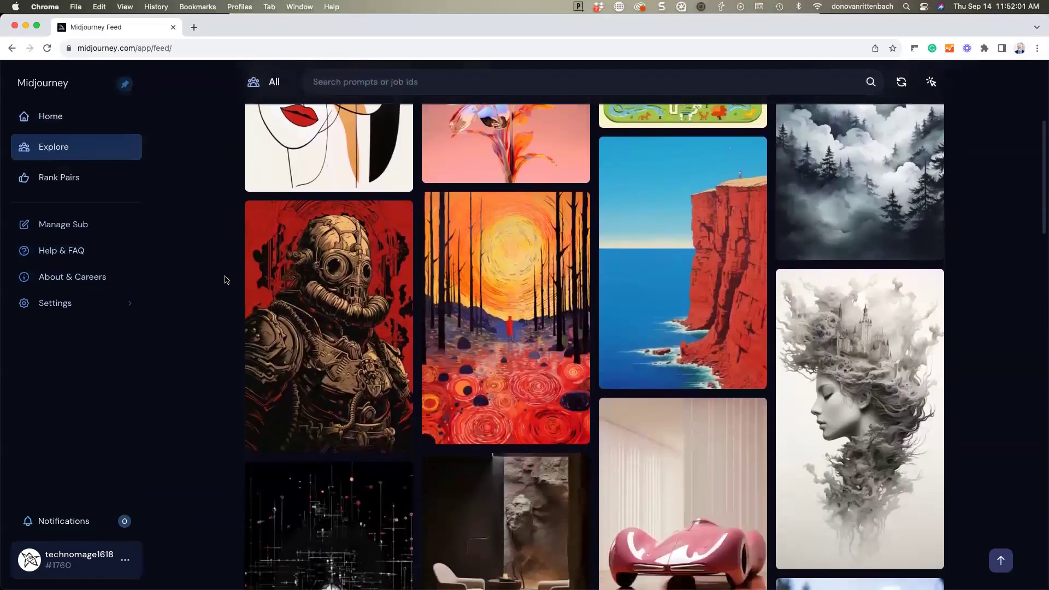
scroll(226, 280, "down", 5)
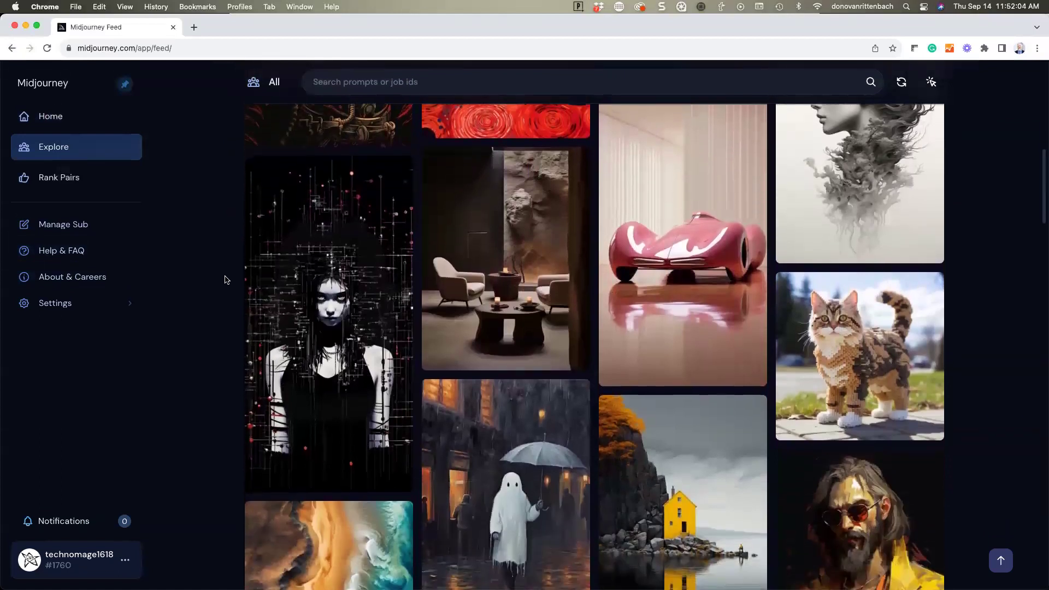
scroll(225, 280, "down", 1)
View the "ascii-art cyberpunk teen rebel girl" image enlarged and return to the feed.
mouse_move(278, 297)
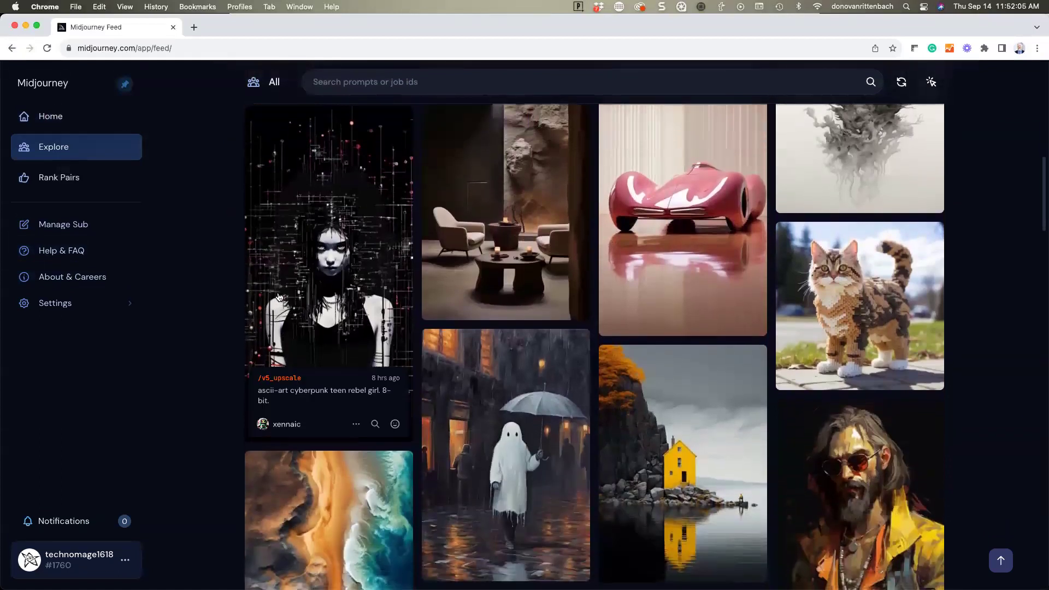
left_click(312, 299)
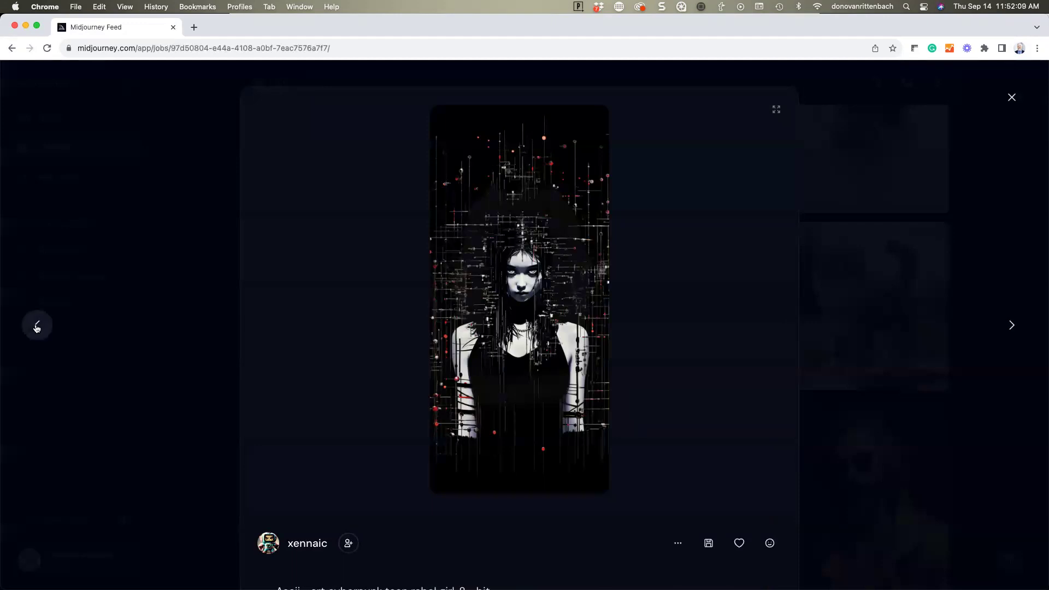
left_click(927, 238)
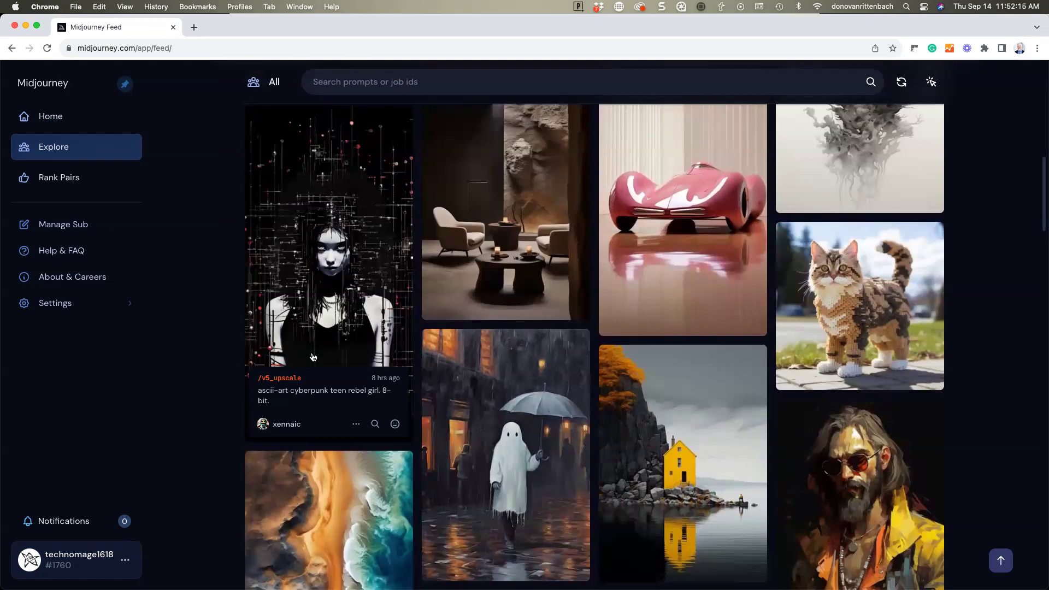
Examine more Community Feed images, from the sandy beach drone photograph past the baboon painting to the blue galaxy.
scroll(313, 356, "down", 6)
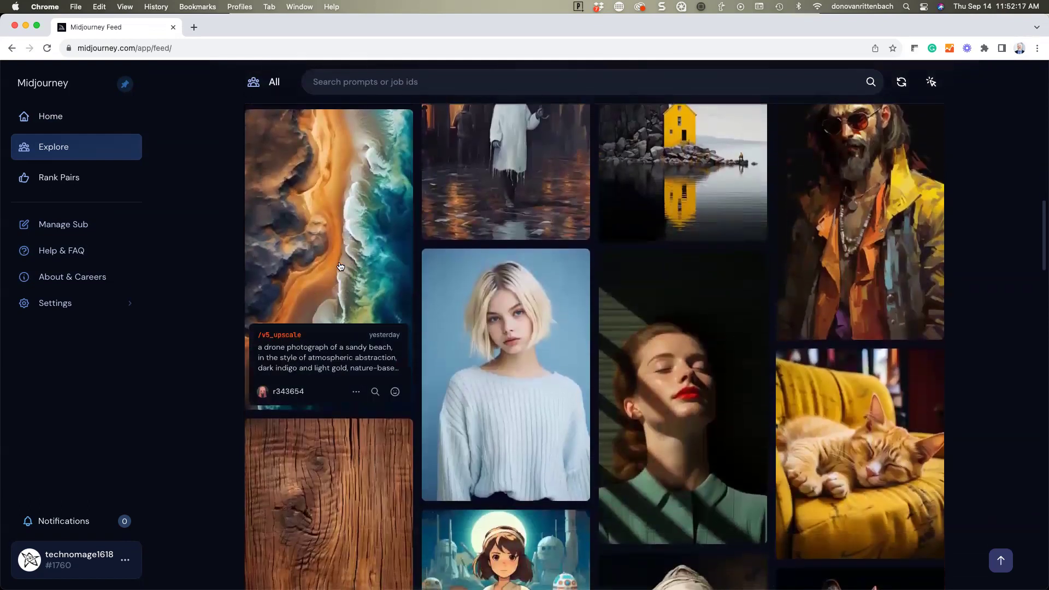
scroll(340, 266, "down", 5)
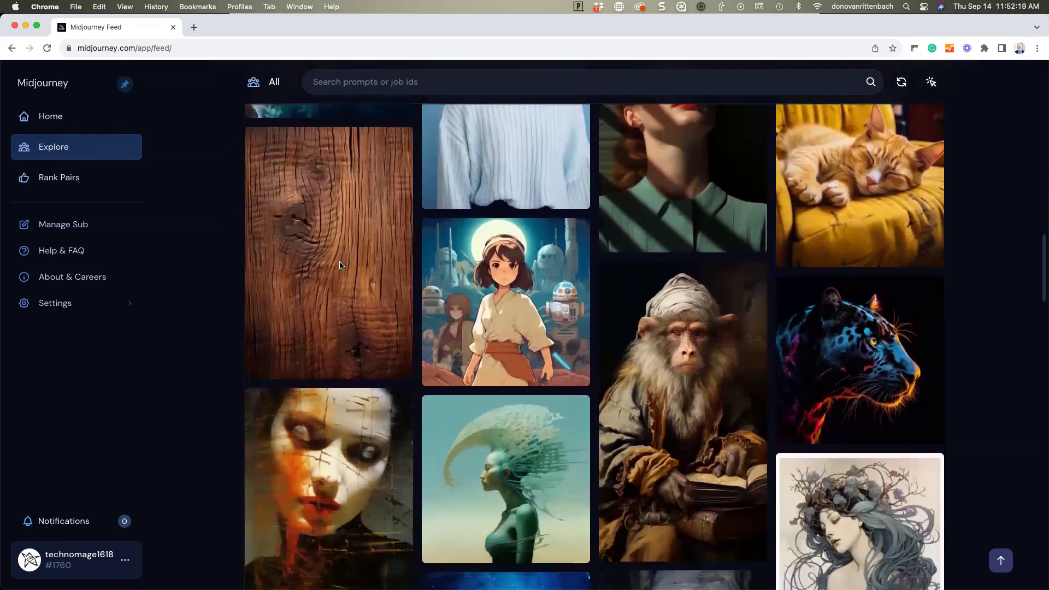
scroll(340, 266, "down", 2)
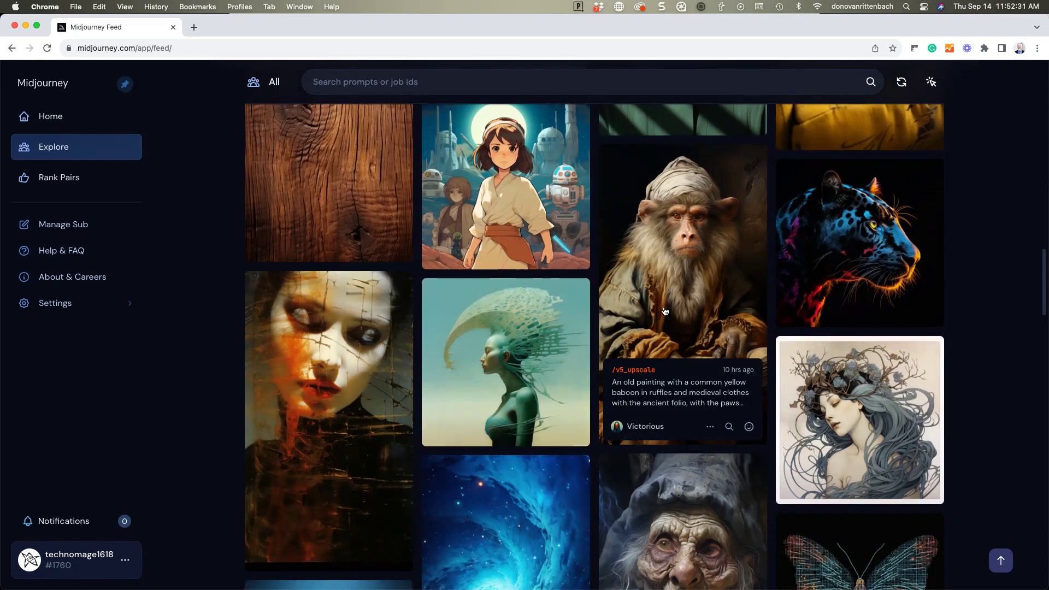
scroll(443, 330, "down", 6)
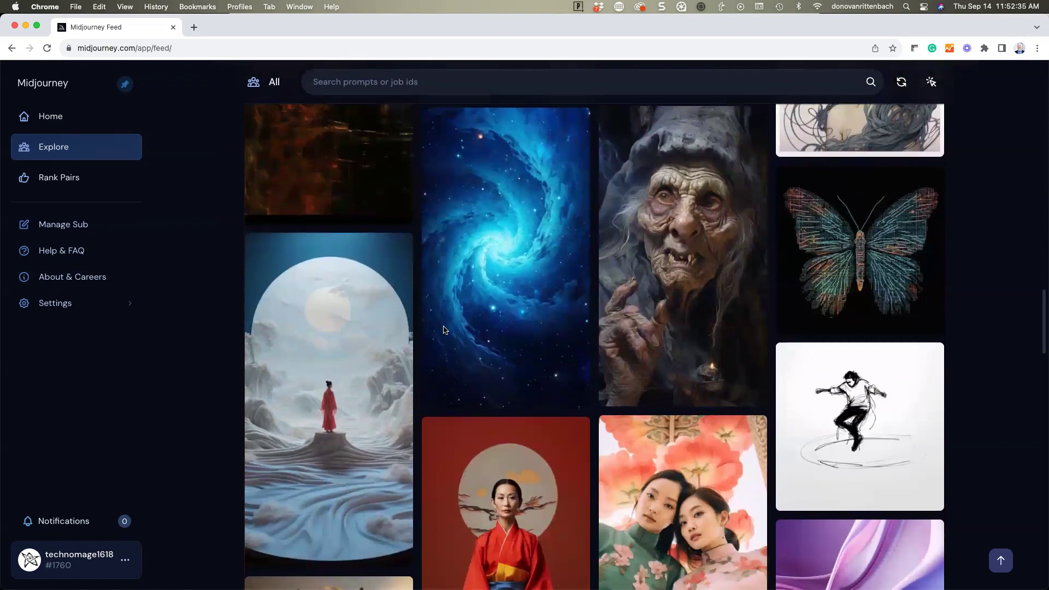
Examine more Community Feed images, from the blue galaxy past the Halloween sorceress and white horse to the red-coated cat figure.
scroll(444, 330, "down", 6)
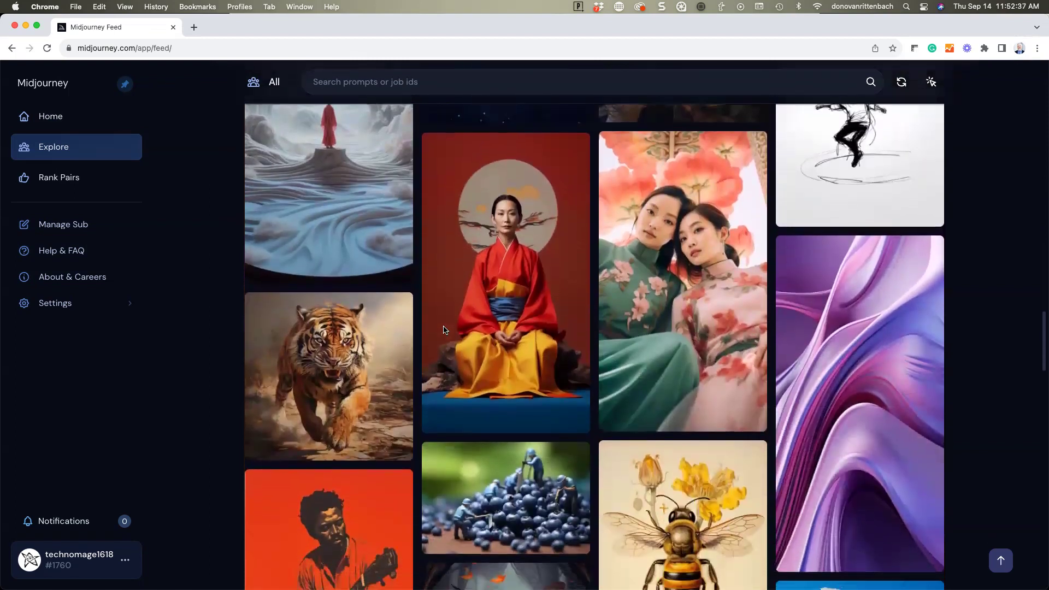
scroll(444, 330, "down", 5)
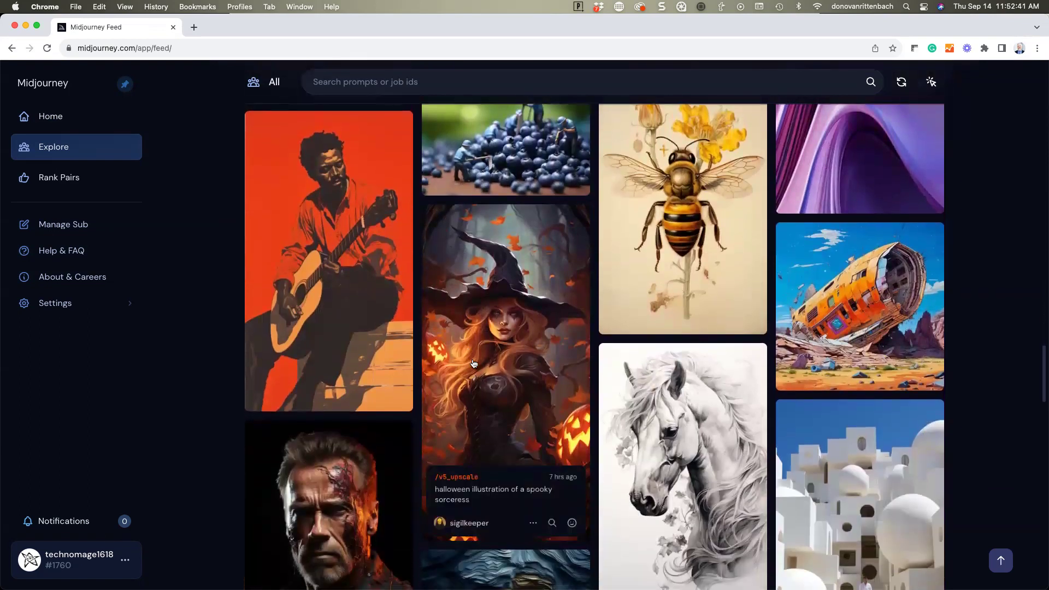
scroll(473, 364, "down", 3)
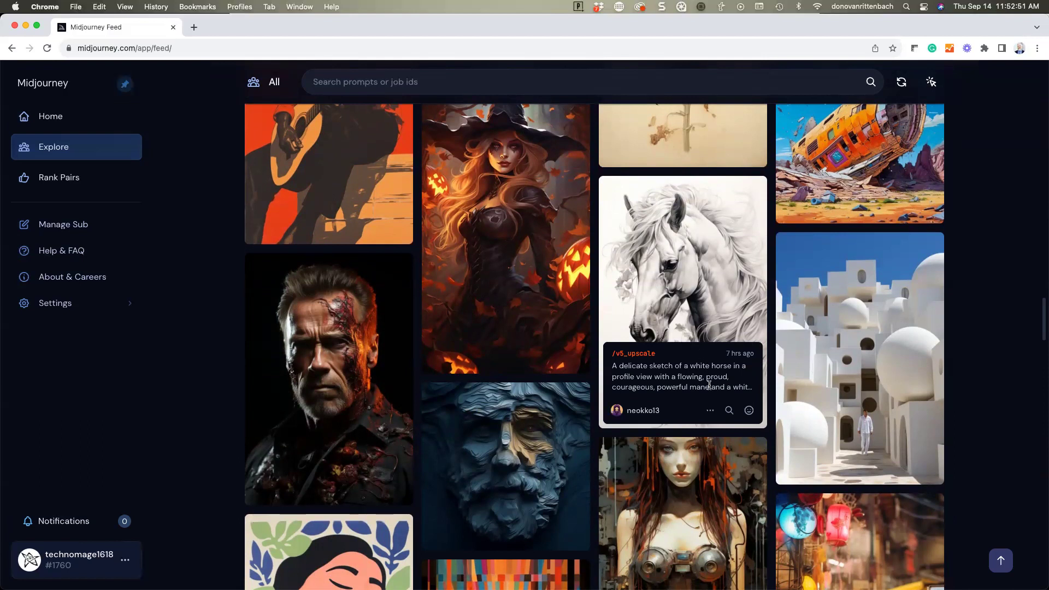
scroll(693, 362, "down", 3)
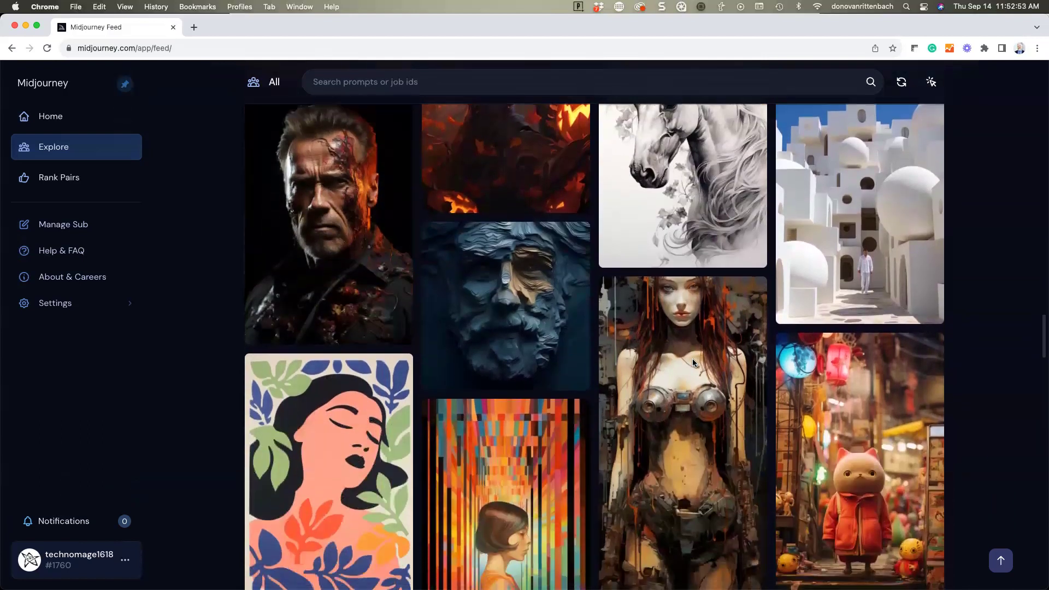
scroll(693, 359, "down", 2)
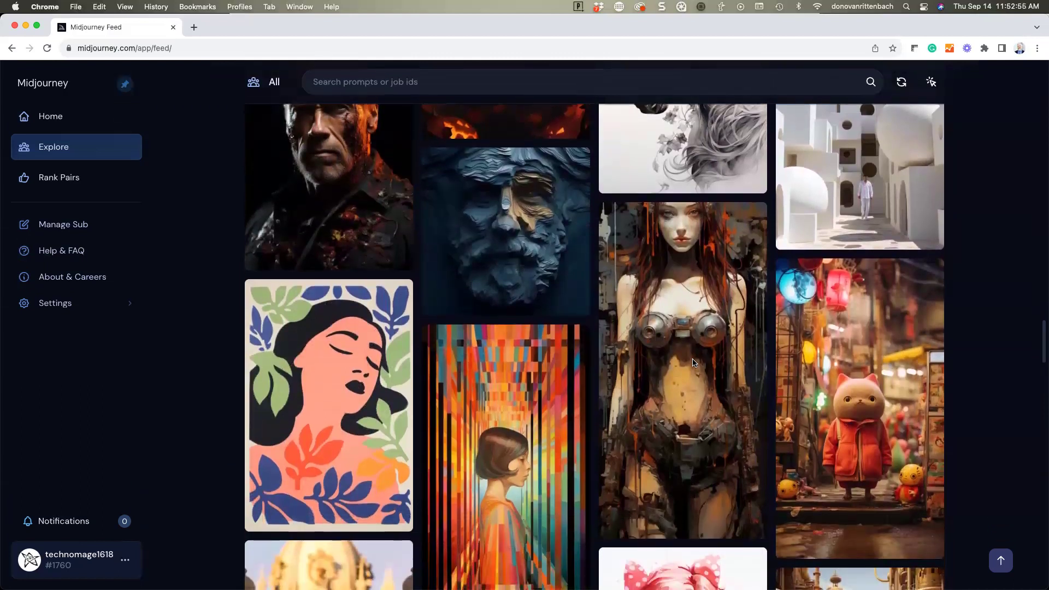
scroll(693, 358, "up", 4)
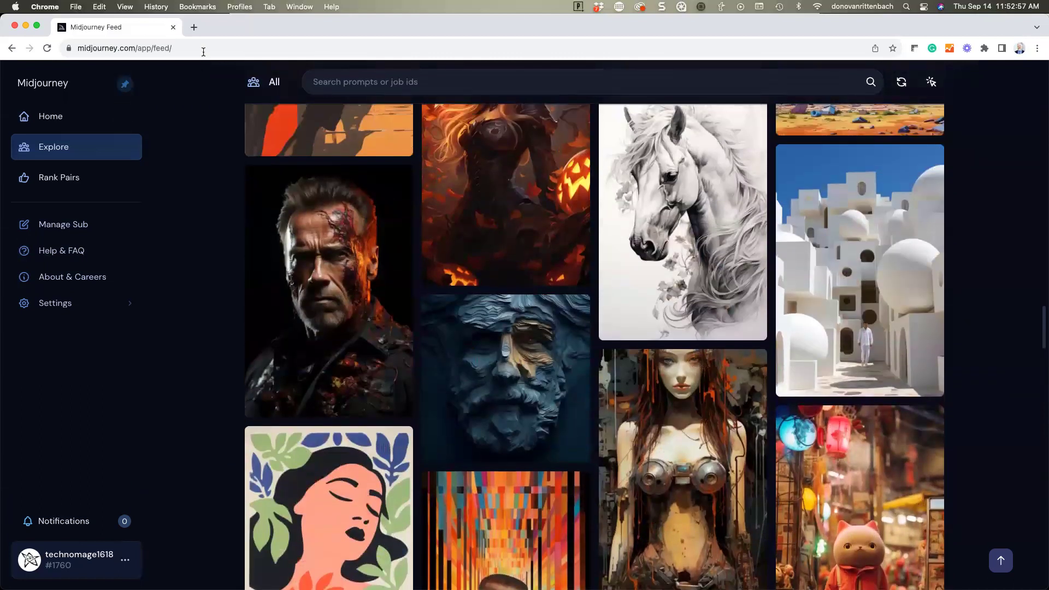
Search the web for "midjourney documentation".
left_click(203, 49)
type("mi")
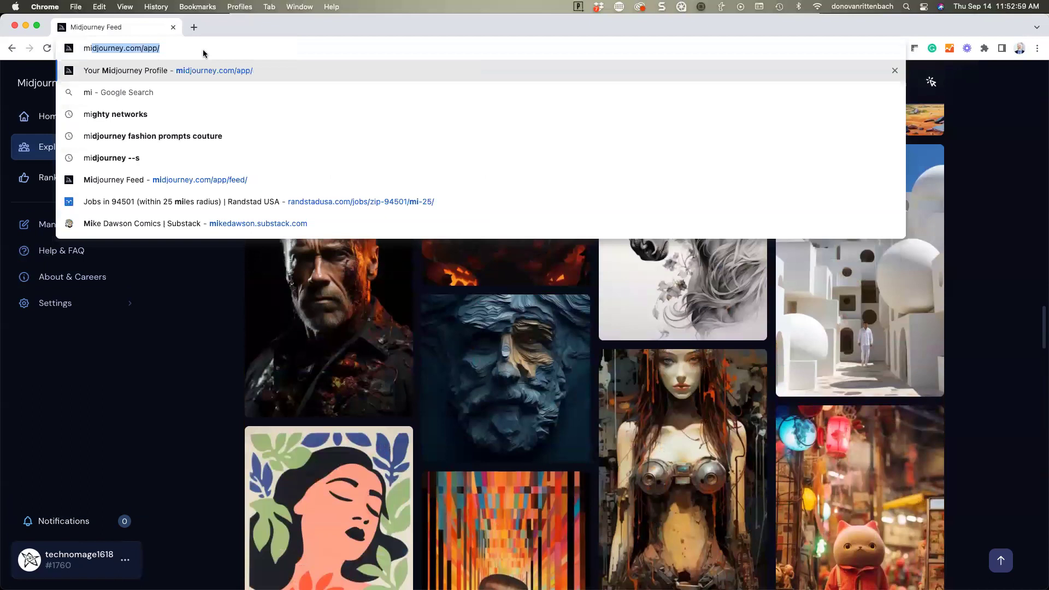
type("djourney ")
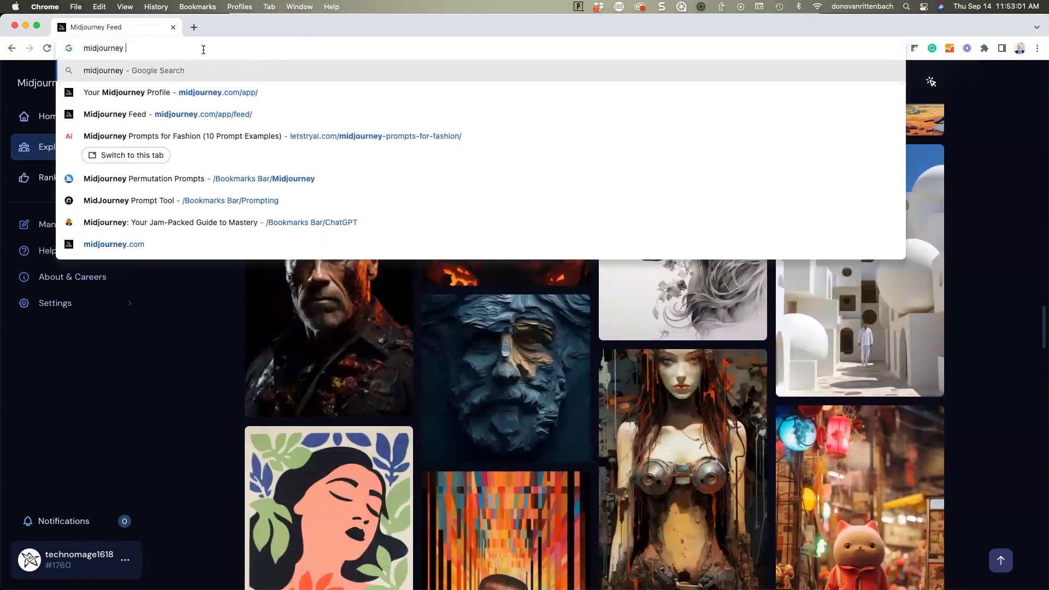
type("docum")
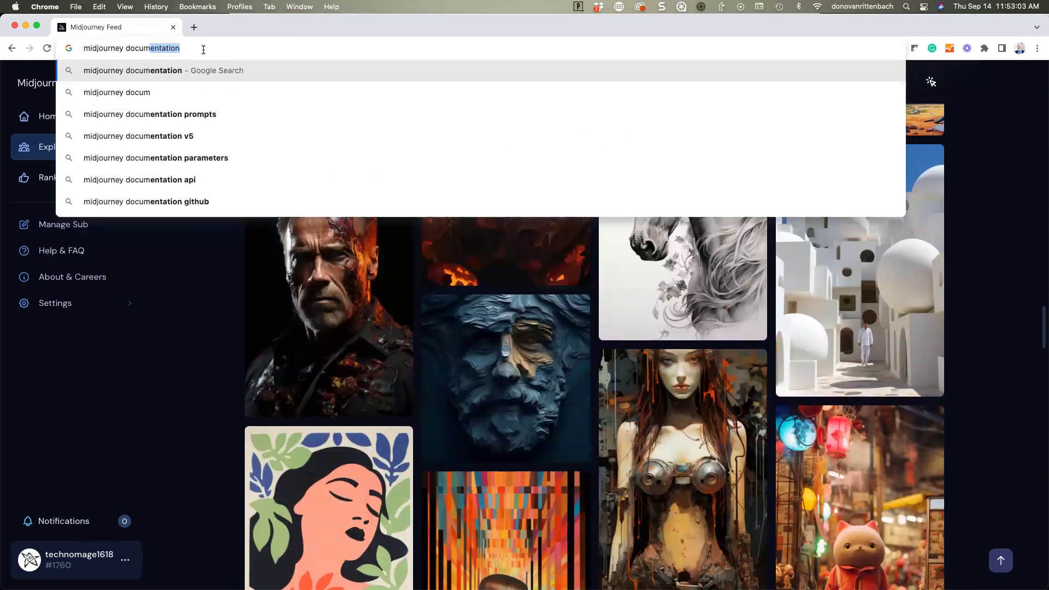
key("Return")
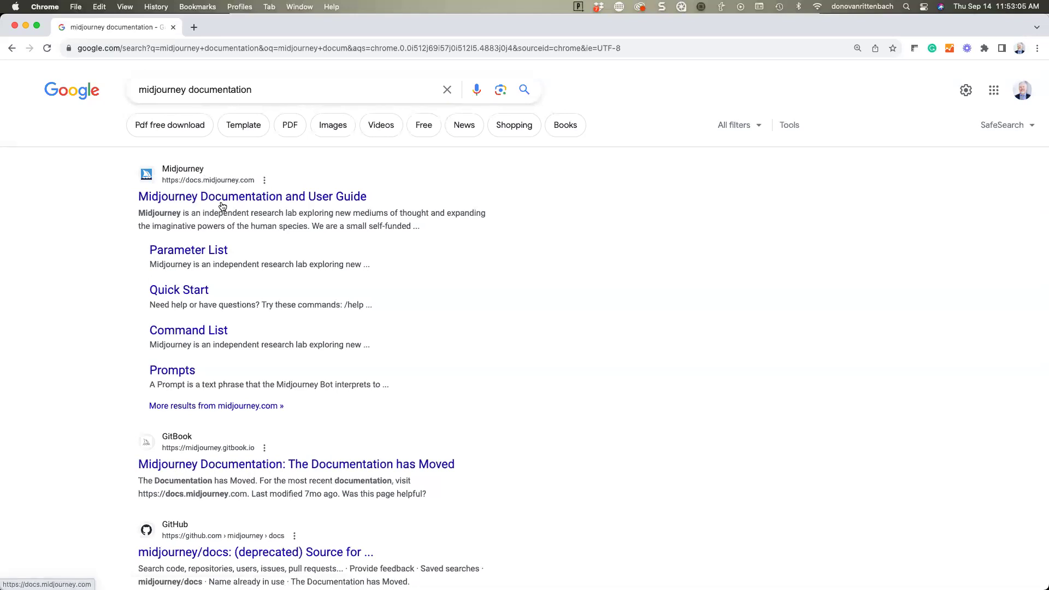
Try the Parameter List search result, then open the Command List page of the Midjourney documentation instead.
left_click(211, 251)
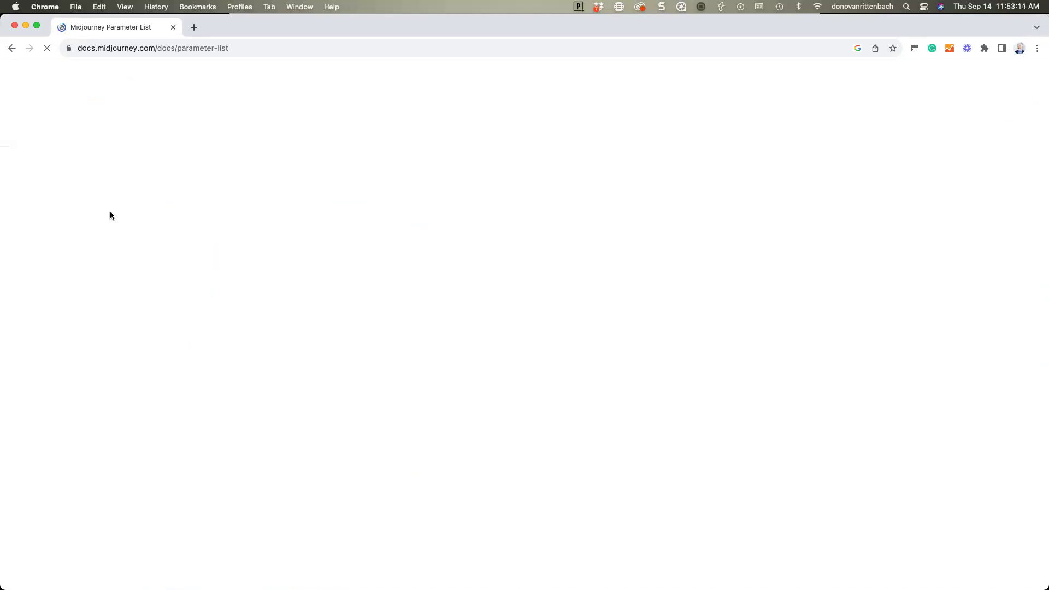
left_click(12, 48)
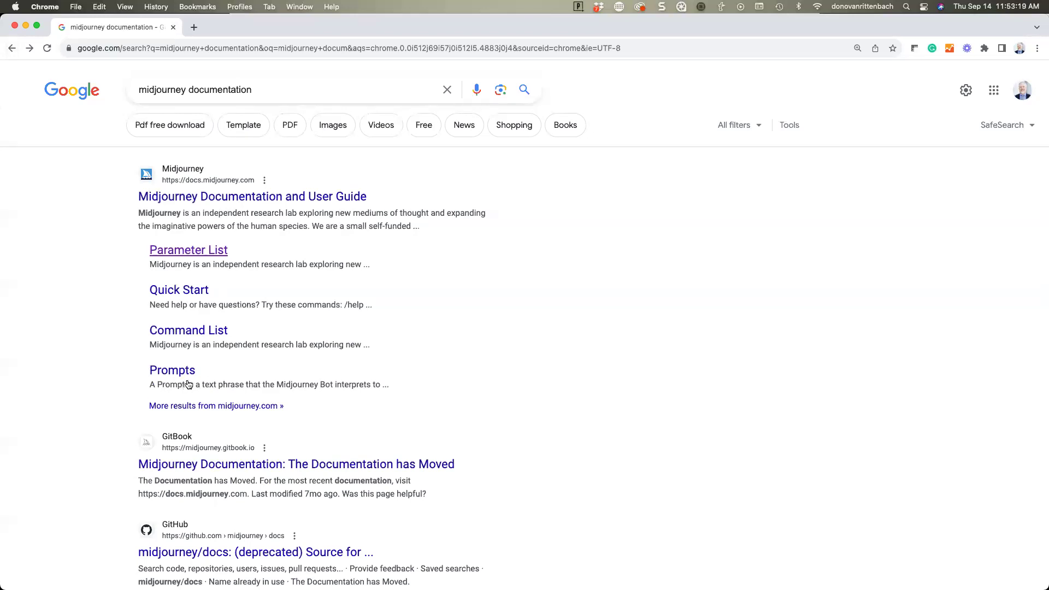
scroll(170, 378, "down", 2)
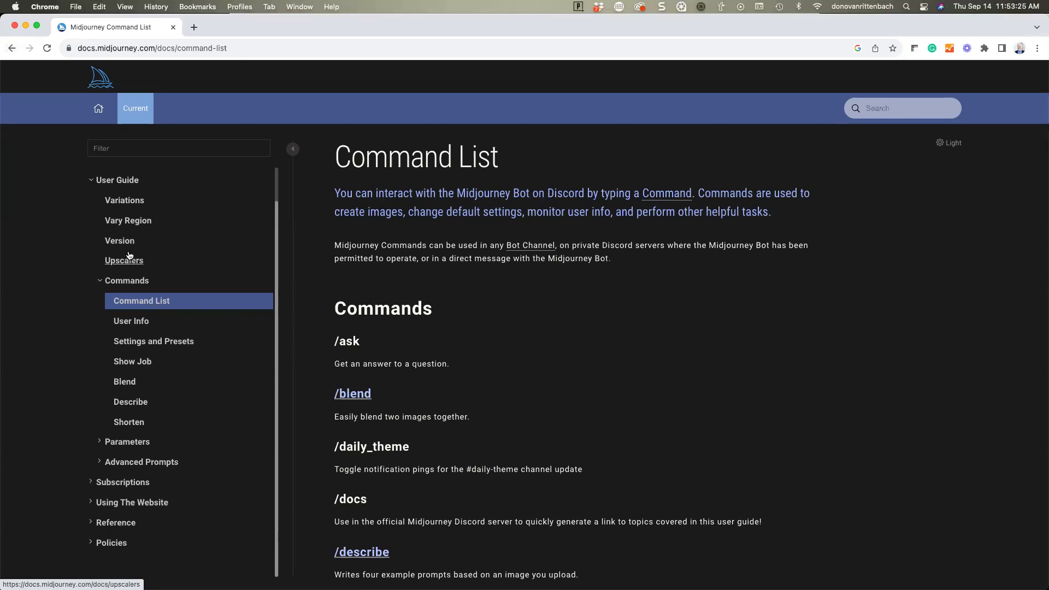
Look over the commands, expand the Parameters section of the User Guide and open its Aspect Ratios page.
left_click(101, 444)
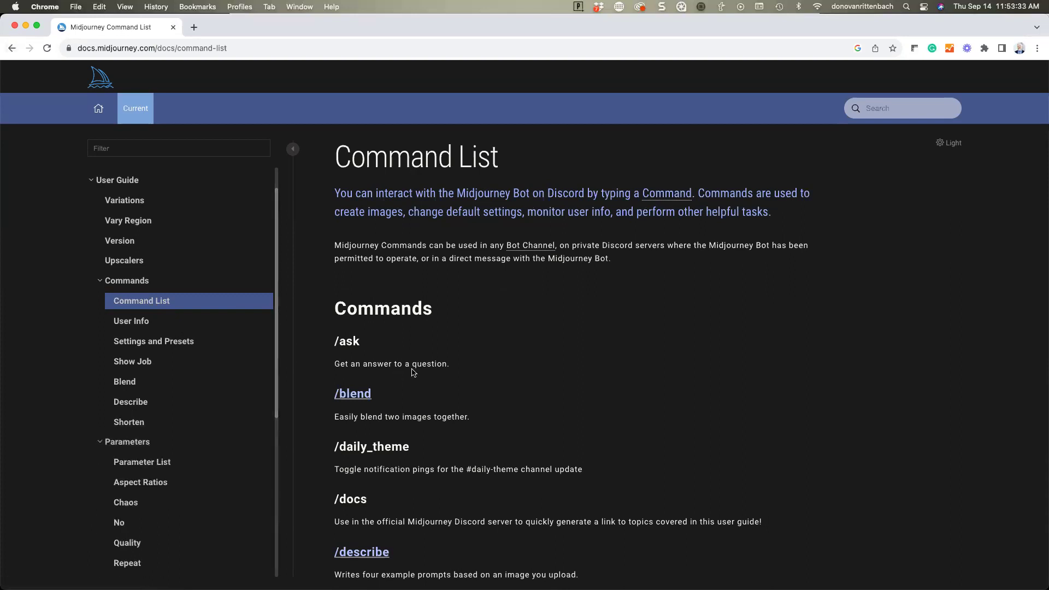
scroll(409, 371, "down", 5)
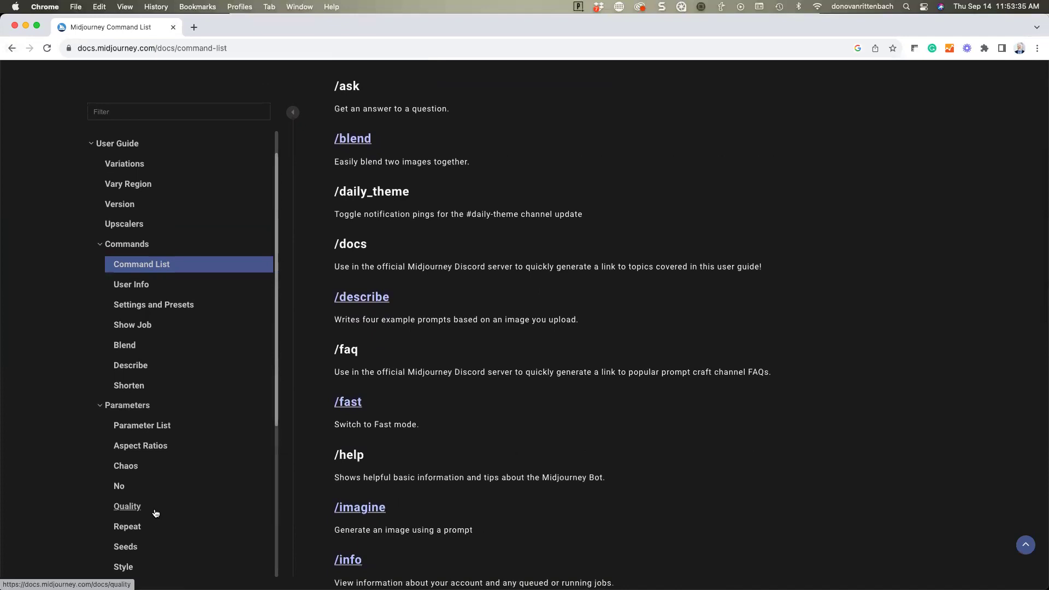
scroll(131, 437, "down", 6)
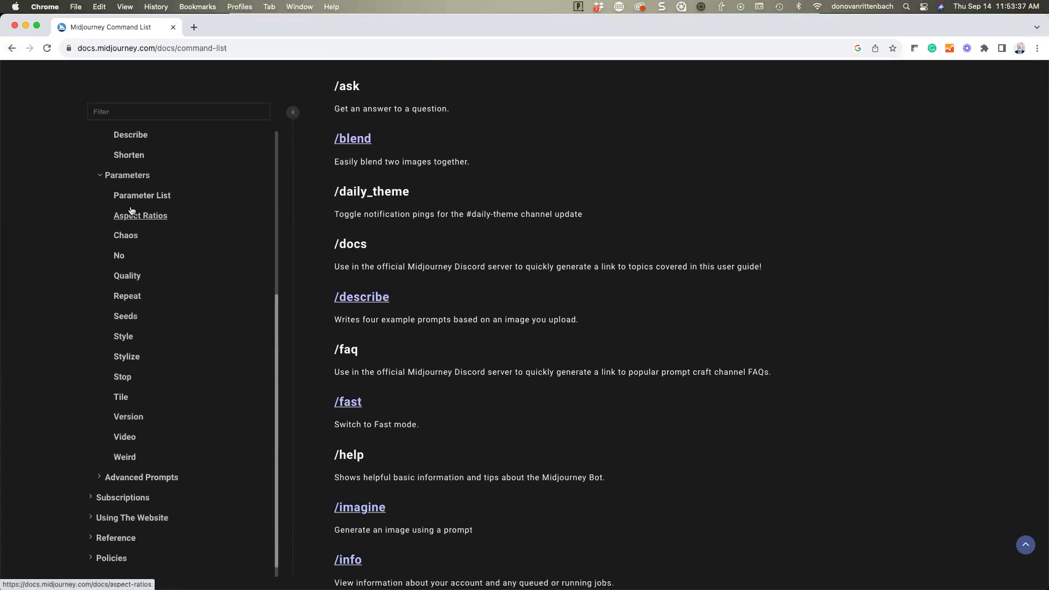
left_click(134, 218)
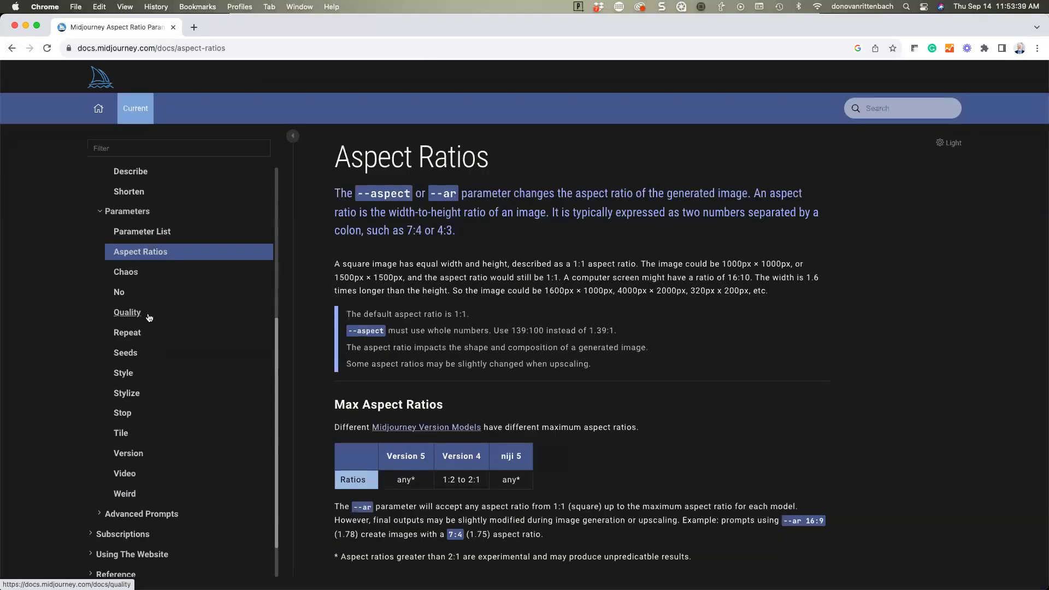
scroll(157, 326, "down", 2)
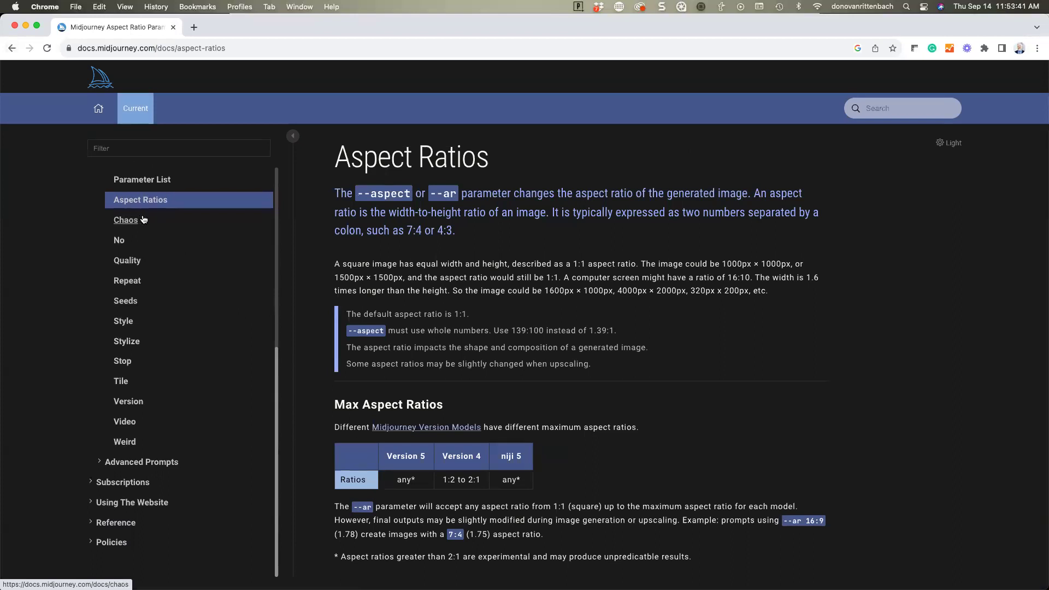
Open the Chaos parameter page and examine its watermelon owl examples for no and low chaos values.
left_click(133, 222)
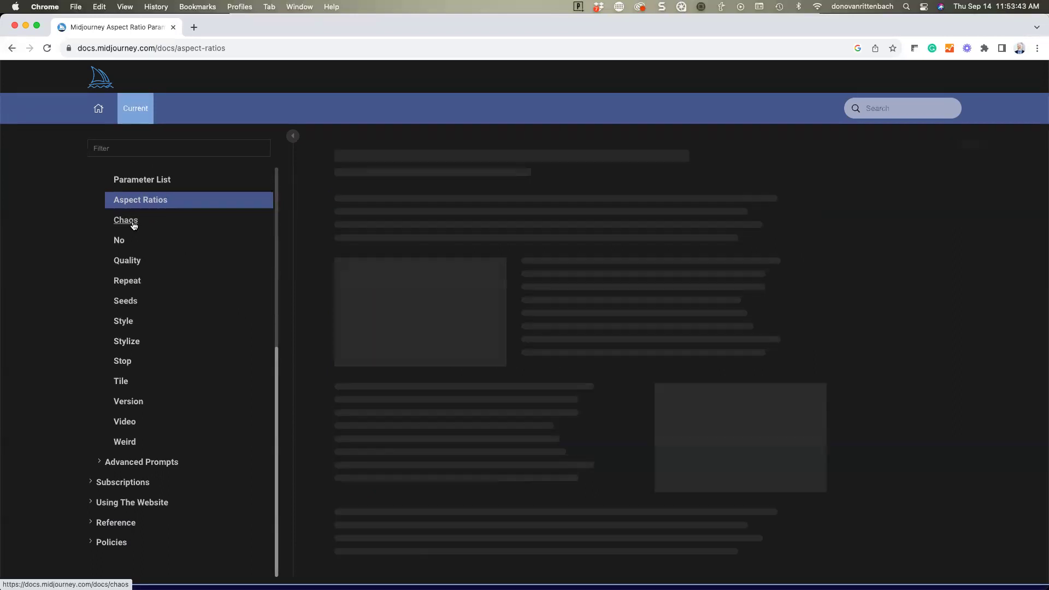
scroll(693, 336, "down", 4)
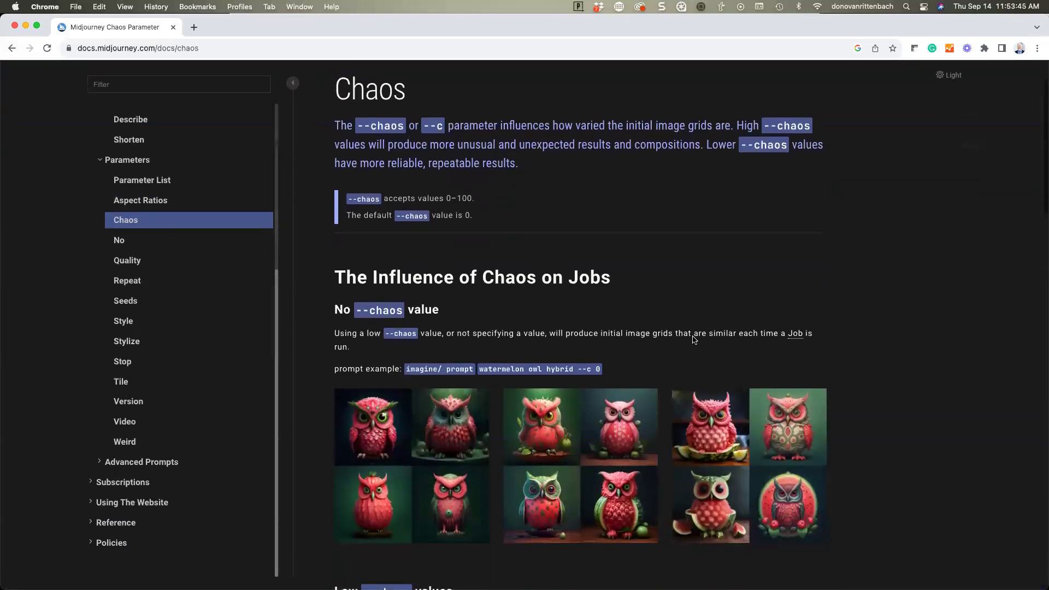
scroll(693, 336, "down", 1)
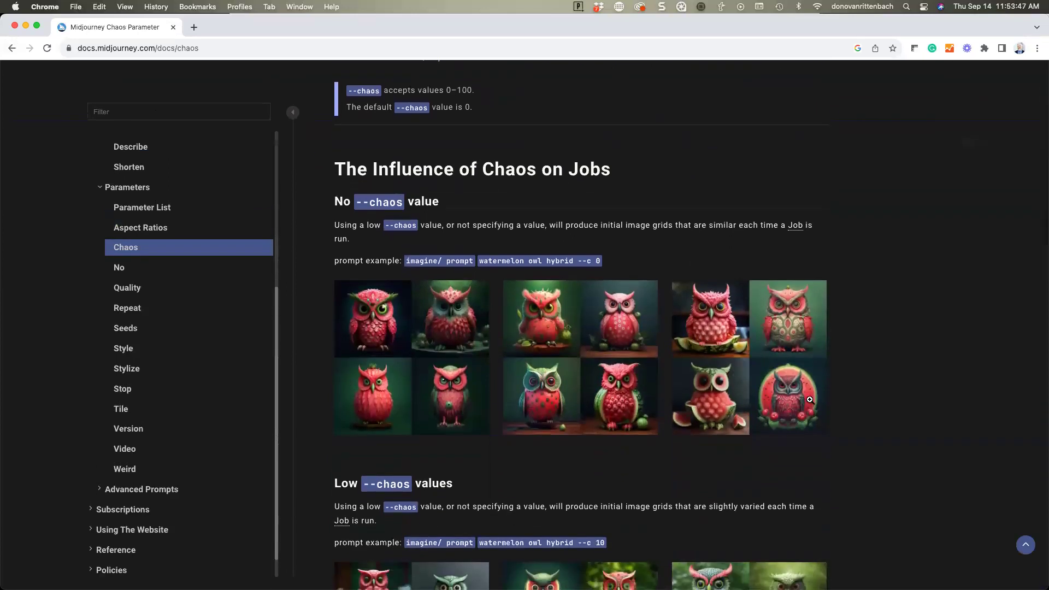
scroll(810, 400, "down", 4)
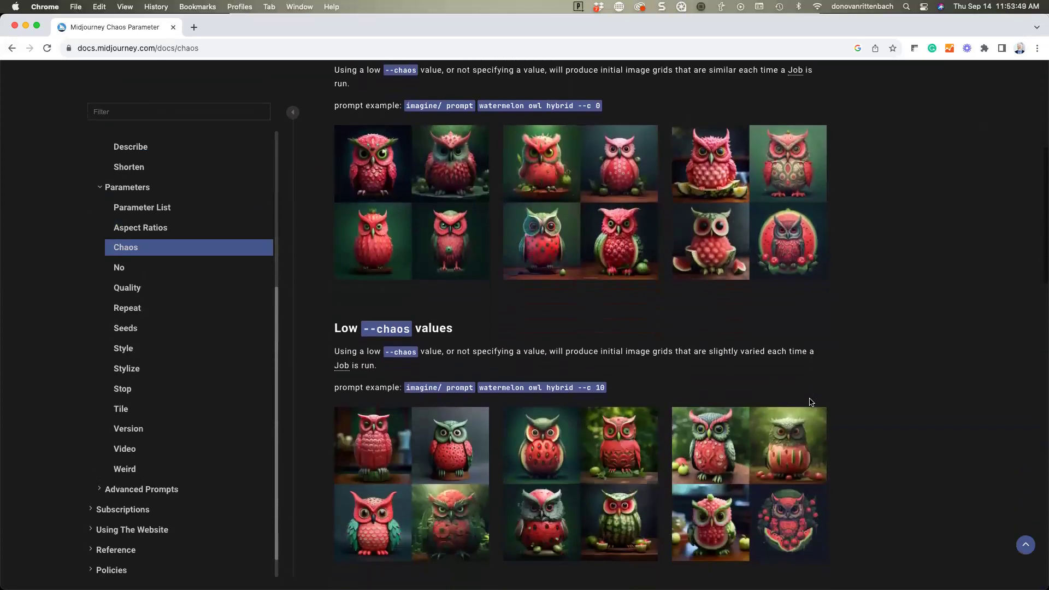
Open the No parameter page and examine its still life comparison with and without fruit.
left_click(119, 268)
scroll(162, 319, "down", 3)
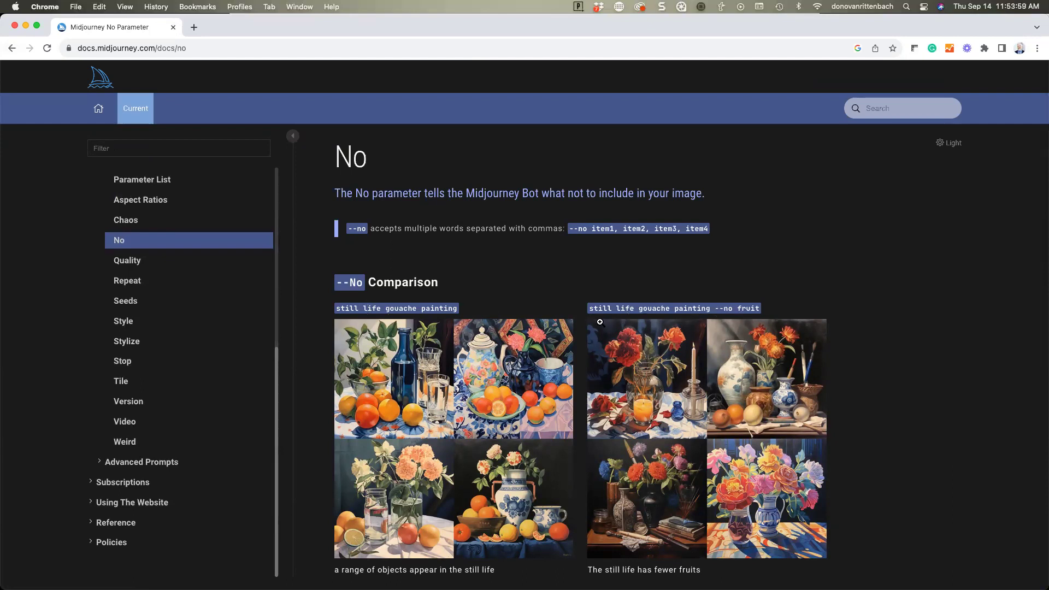
scroll(405, 246, "down", 3)
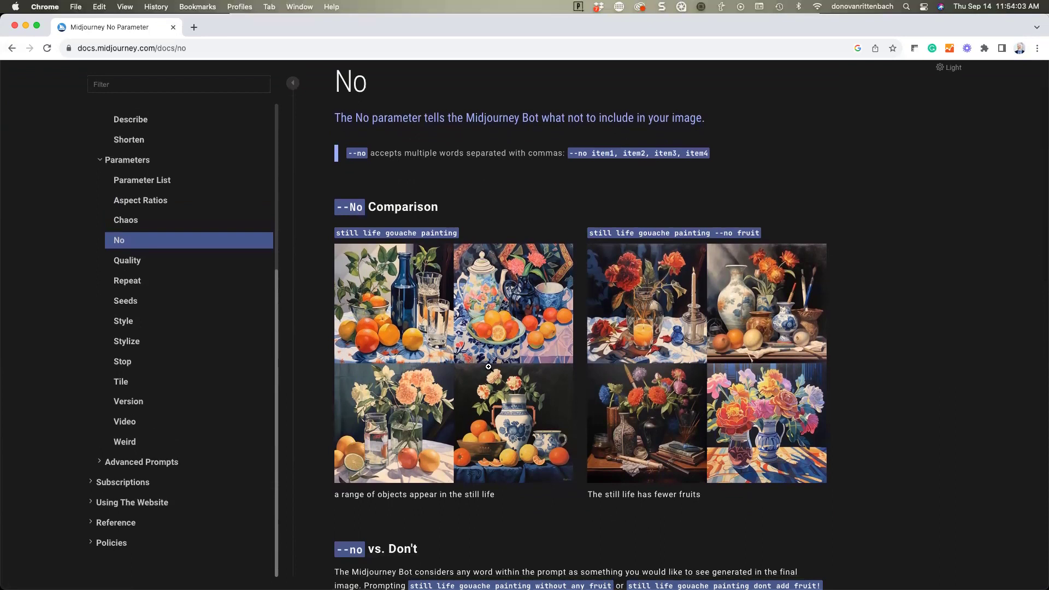
scroll(489, 367, "down", 2)
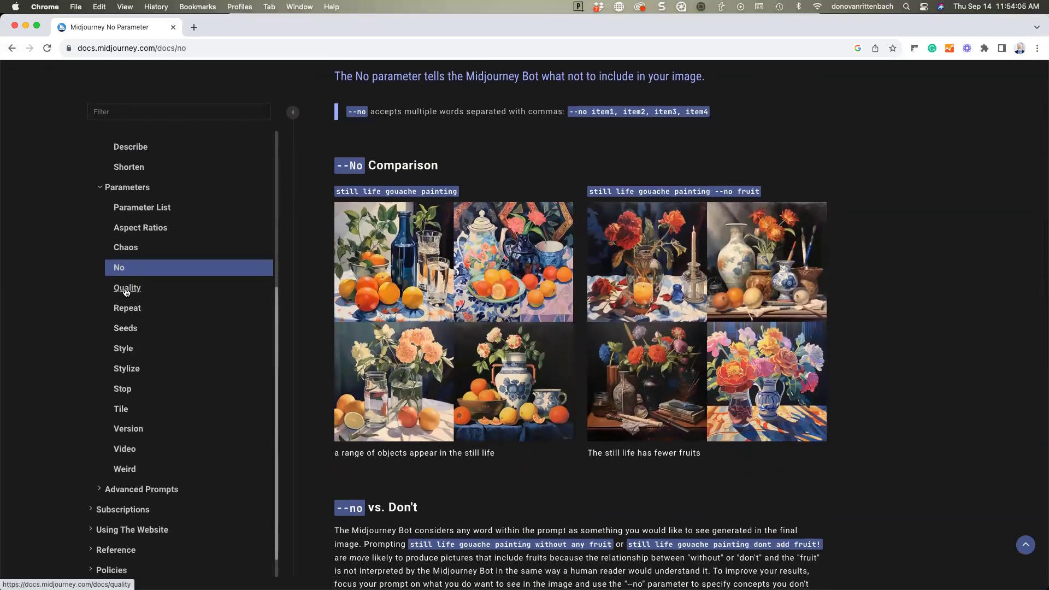
Open the Quality parameter page and examine its peony comparison of the .25, .5 and 1 settings.
left_click(127, 288)
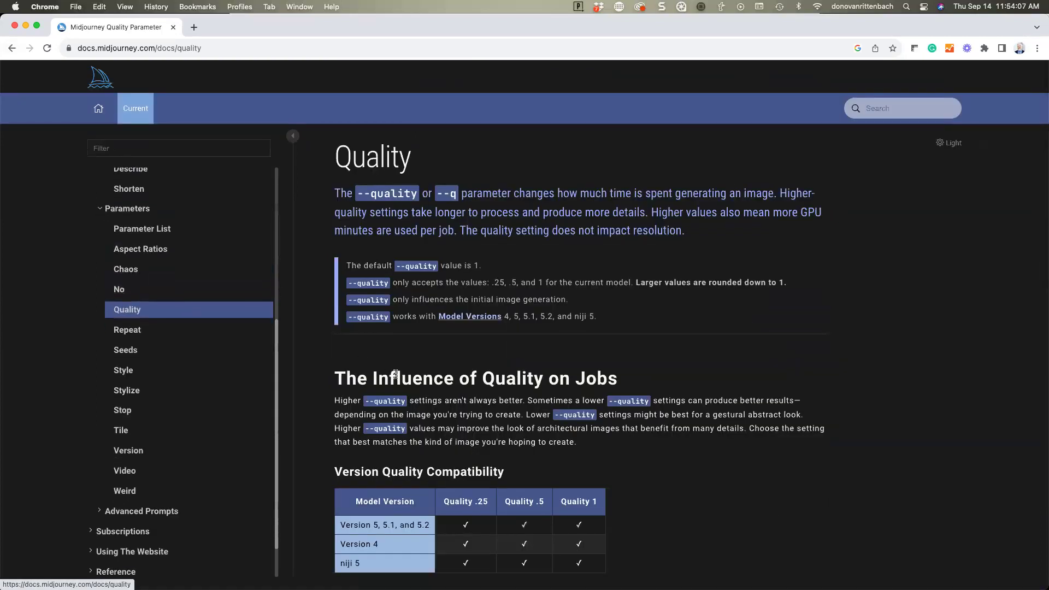
scroll(396, 374, "down", 2)
scroll(396, 374, "down", 10)
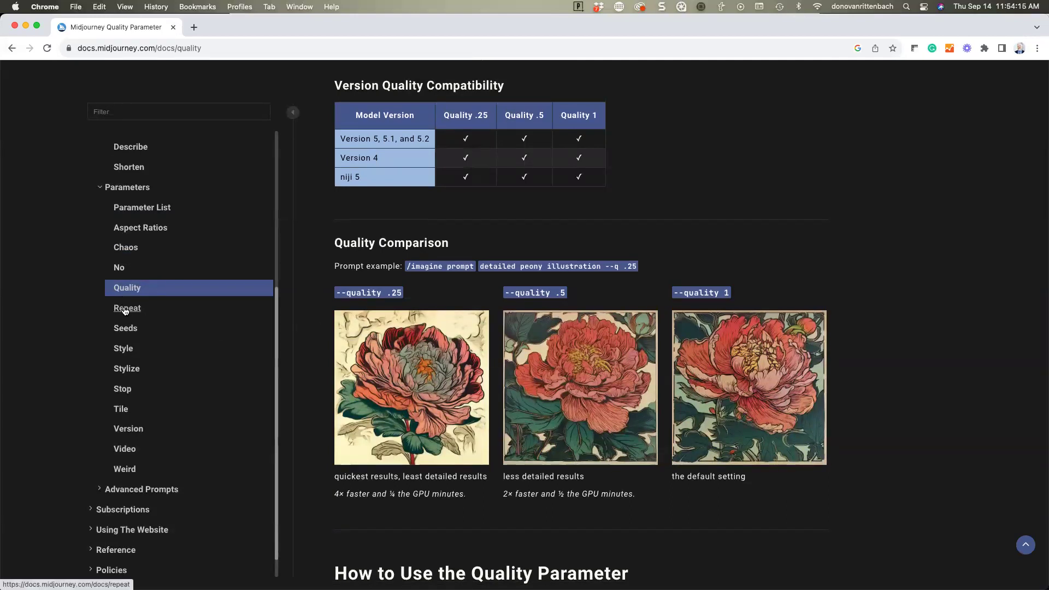
Open the Stylize parameter page and expand the Advanced Prompts section of the User Guide.
left_click(127, 369)
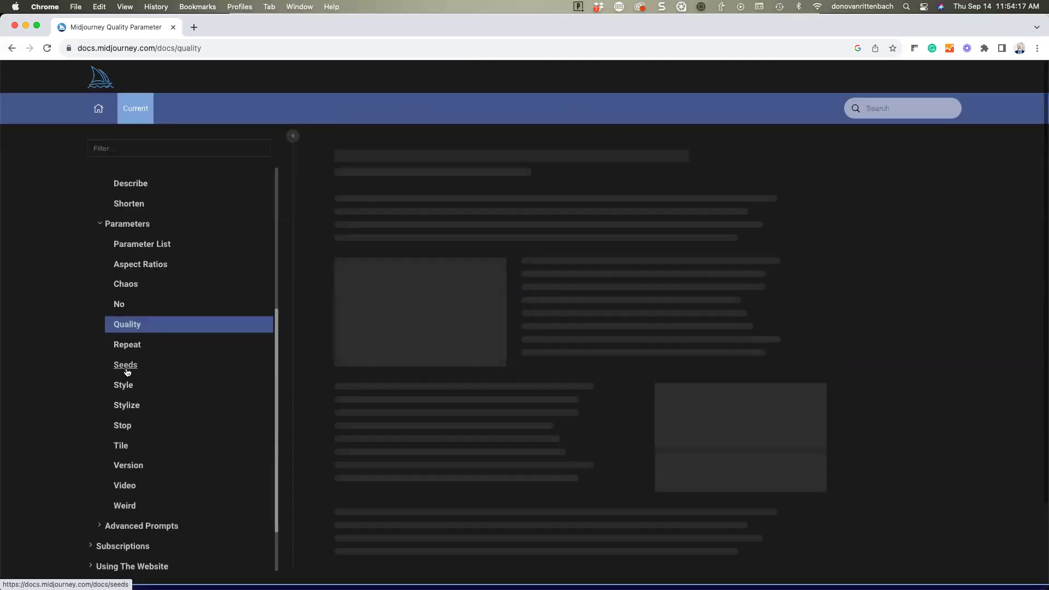
scroll(127, 372, "down", 2)
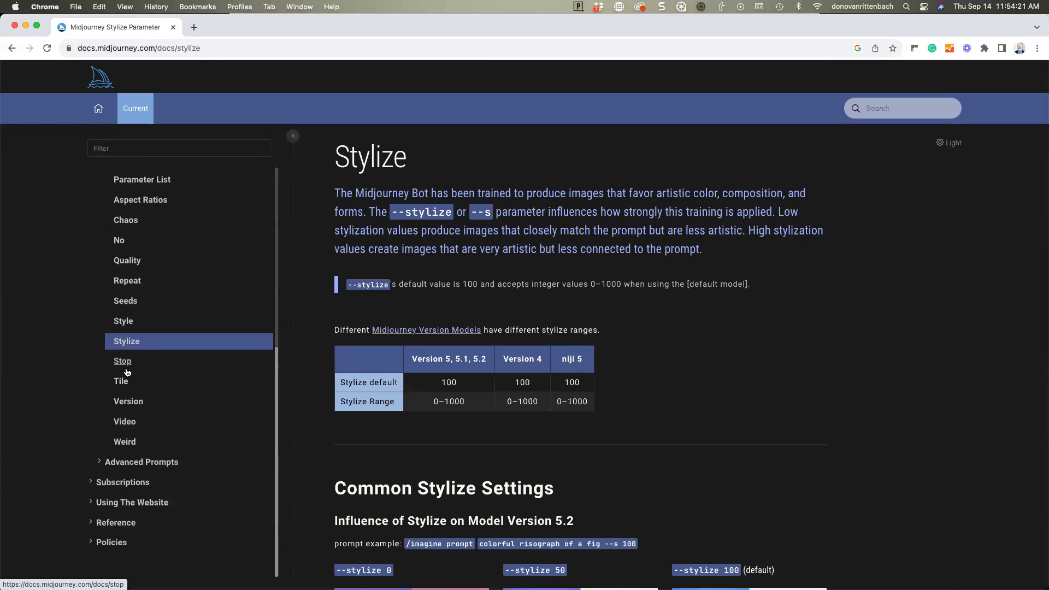
left_click(136, 462)
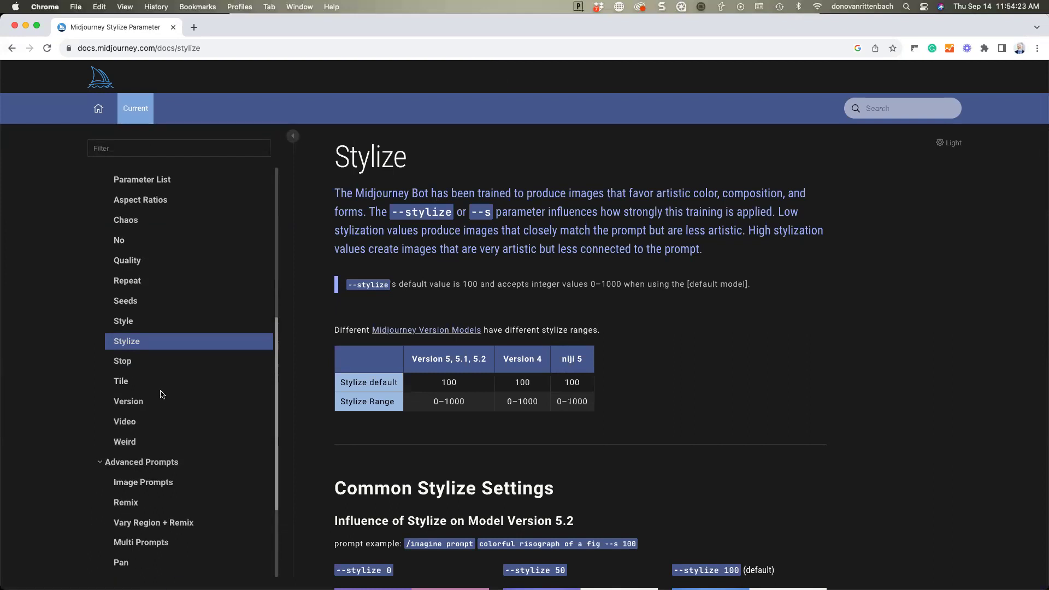
scroll(162, 394, "down", 4)
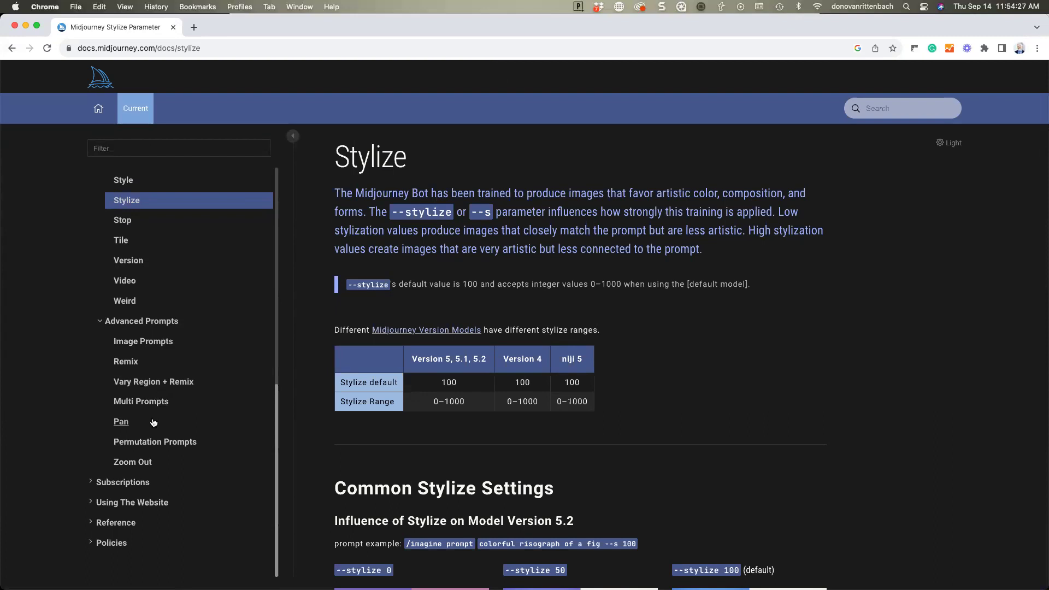
Open the Permutation Prompts page and read on to its basics and example prompts.
left_click(155, 442)
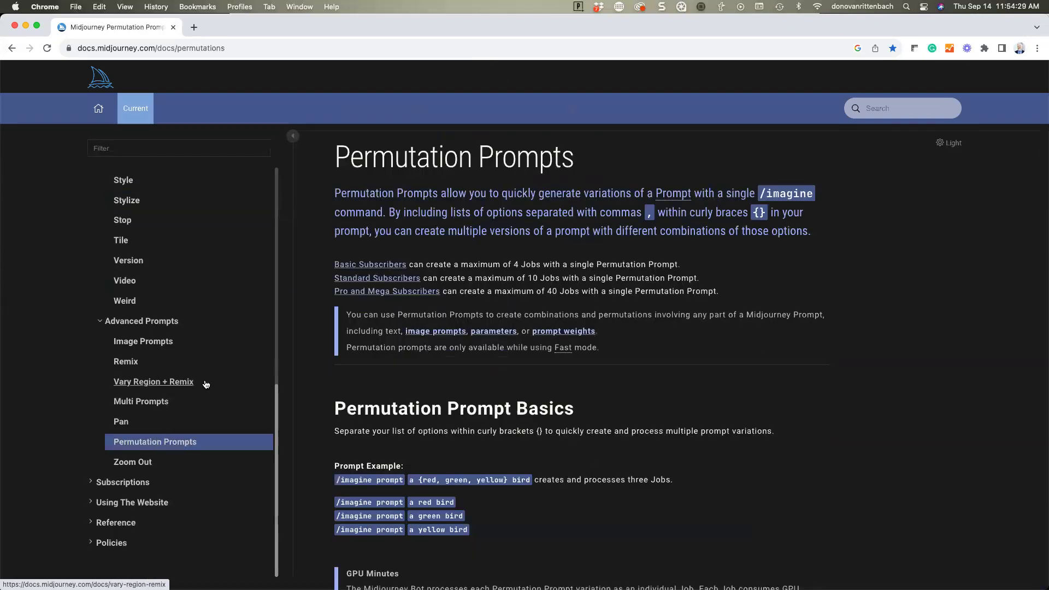
scroll(418, 382, "down", 4)
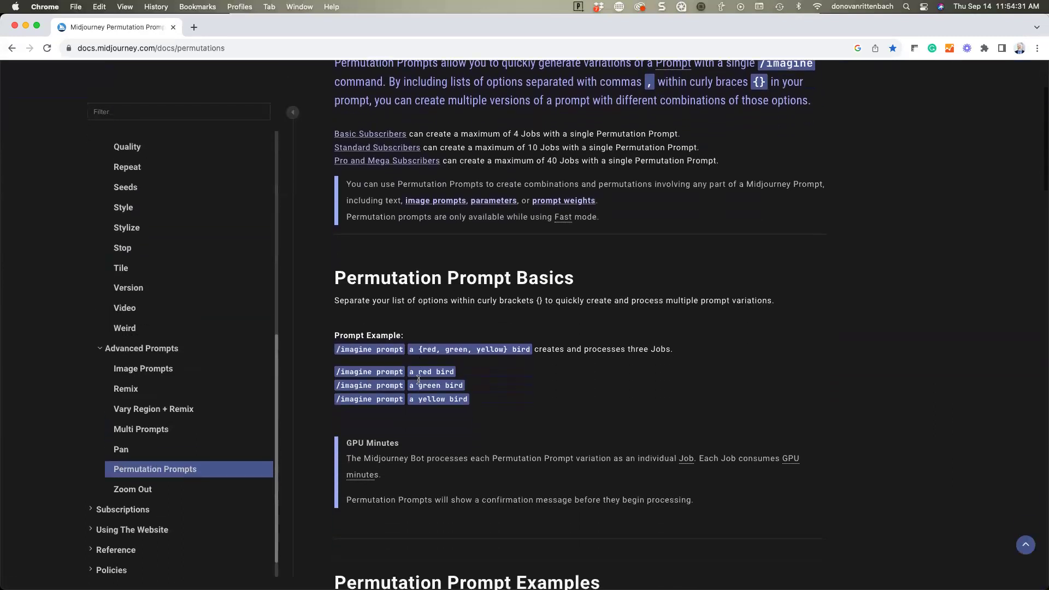
scroll(420, 382, "down", 2)
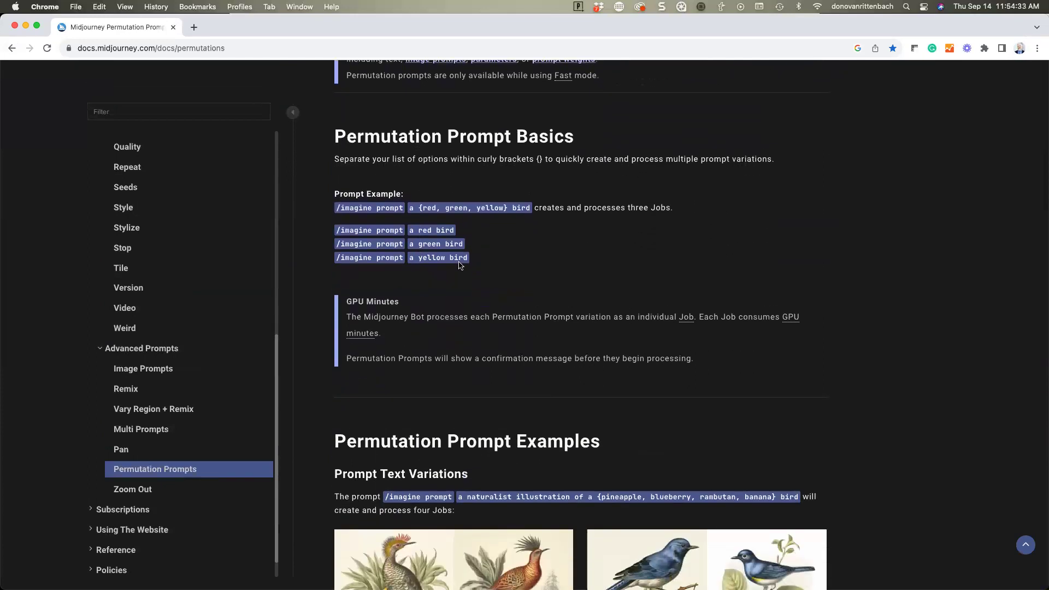
Enlarge the documentation page and show the "a {red, green, yellow} bird" example under Permutation Prompt Basics.
key("super+equal")
key("super+equal")
key("super+equal")
key("super+equal")
key("super+equal")
scroll(476, 262, "down", 5)
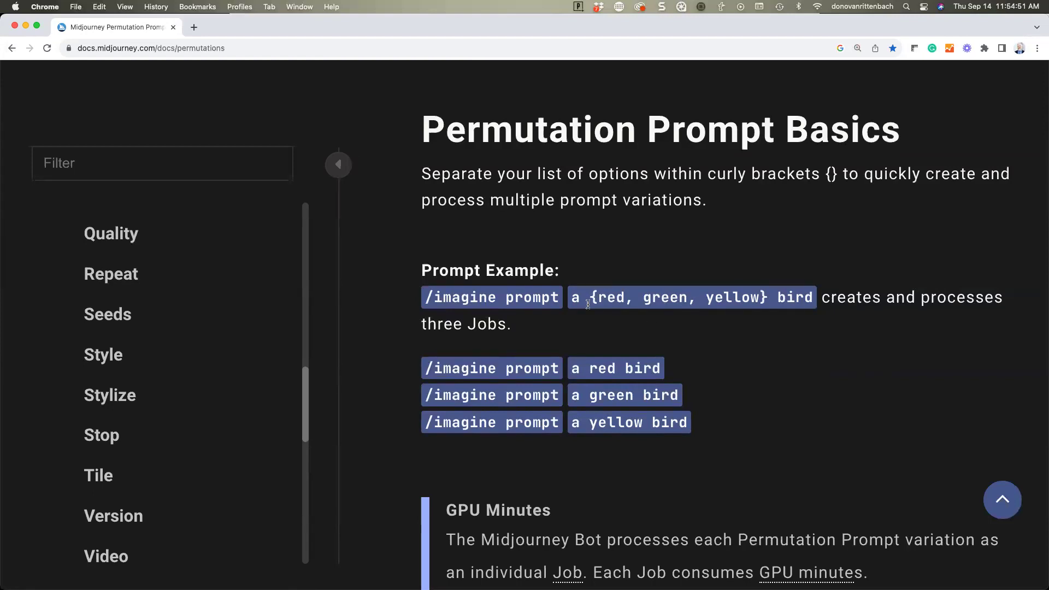
Examine the Permutation Prompt Examples, from the fruit bird text variations to the aspect ratio variations of the fruit salad bird.
scroll(631, 413, "down", 2)
scroll(631, 414, "down", 6)
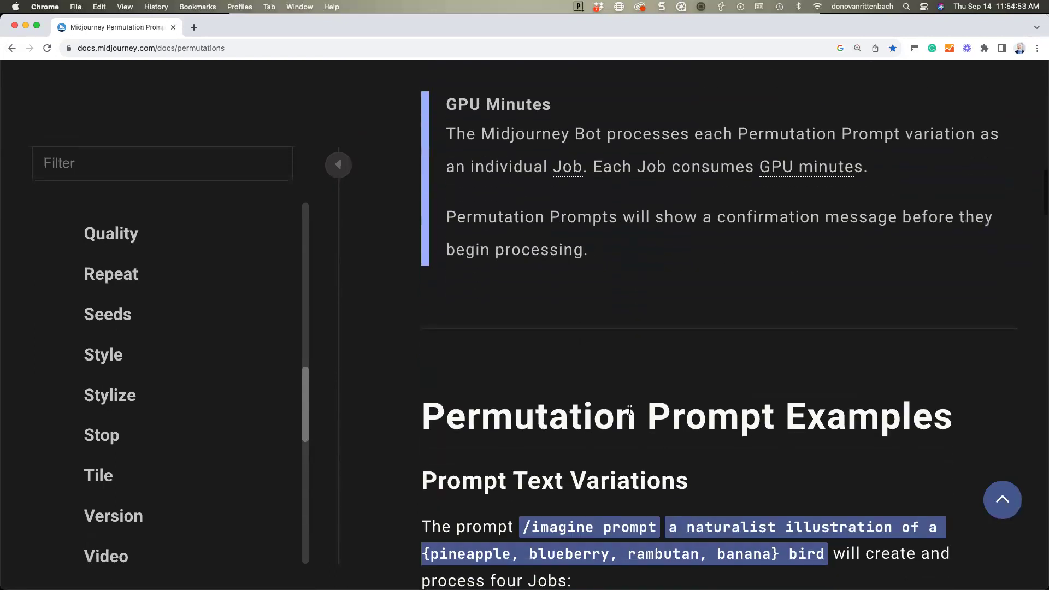
scroll(630, 410, "down", 3)
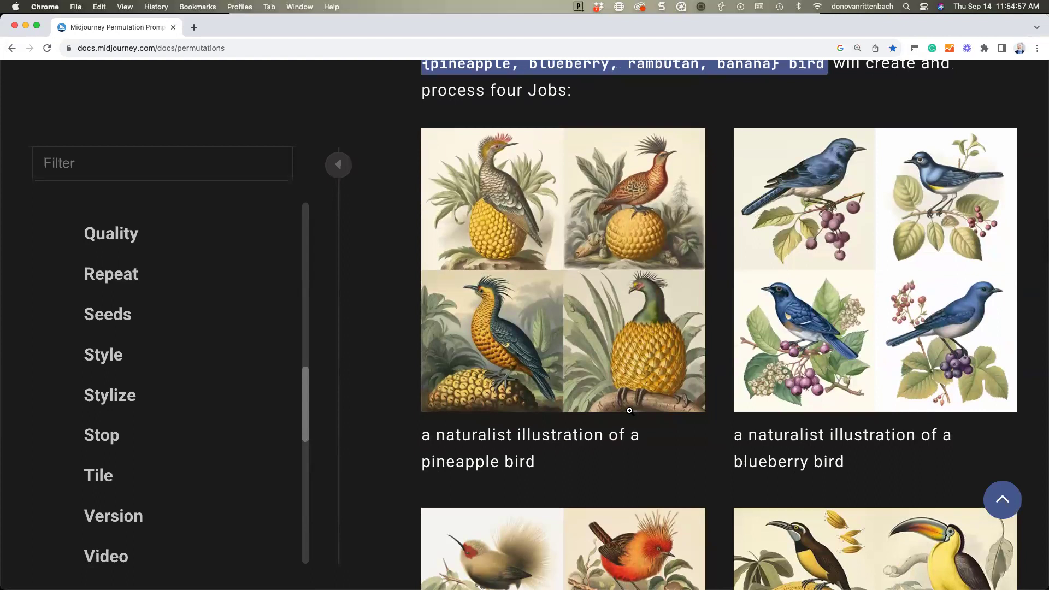
scroll(630, 411, "down", 2)
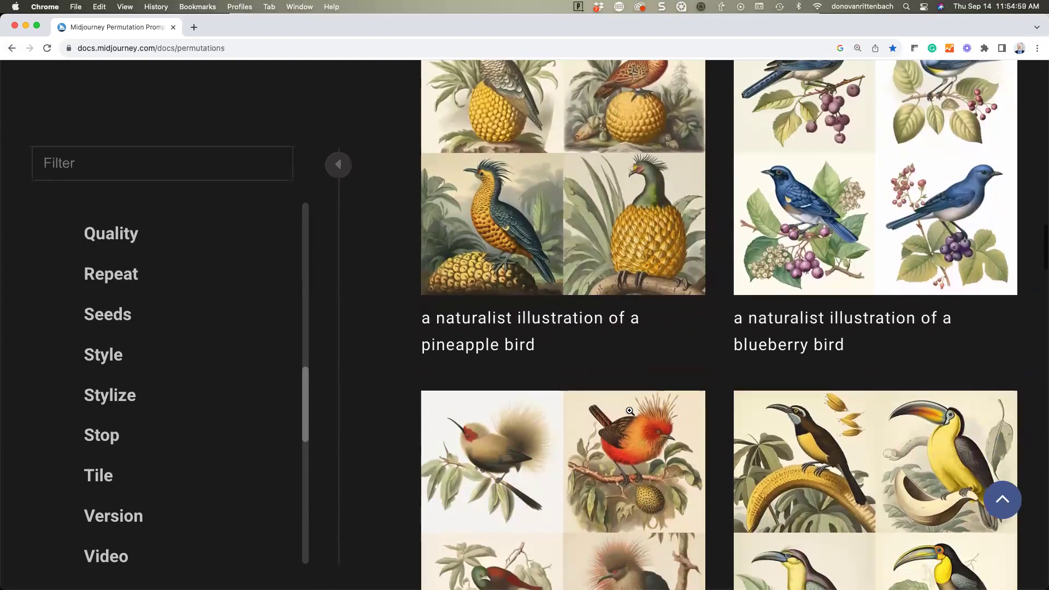
scroll(630, 410, "down", 2)
scroll(629, 411, "down", 2)
key("super+minus")
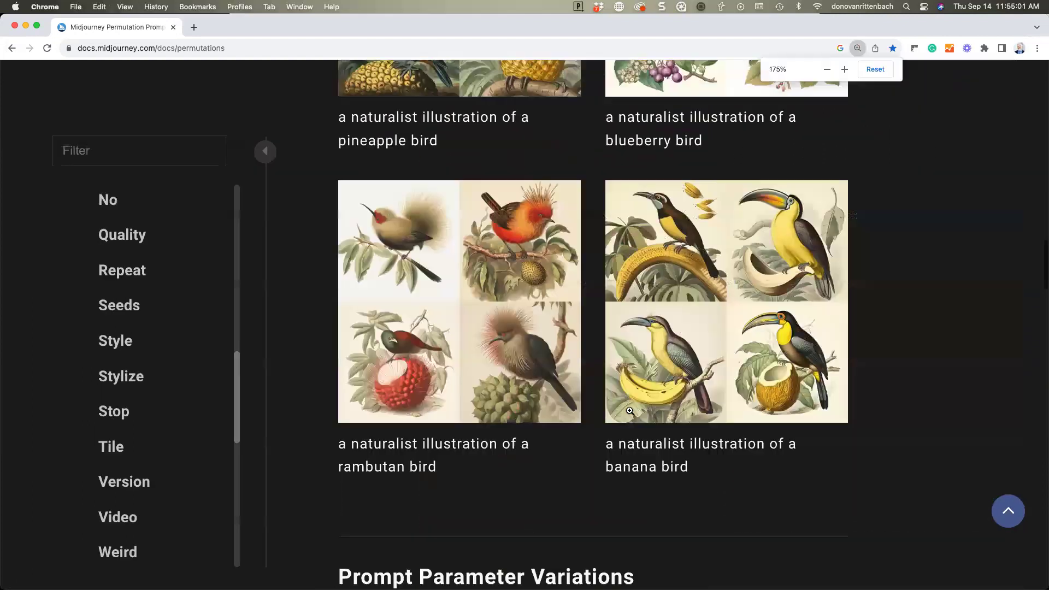
scroll(629, 414, "down", 5)
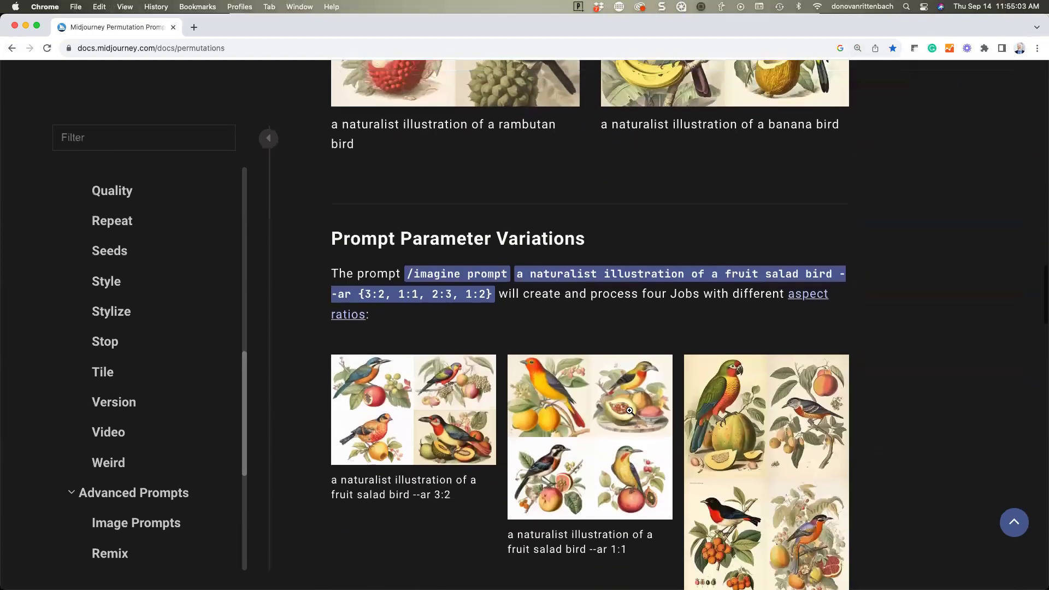
Bring back the Midjourney Introduction presentation in Tome and show closing page 23.
left_click_drag(293, 28, 307, 217)
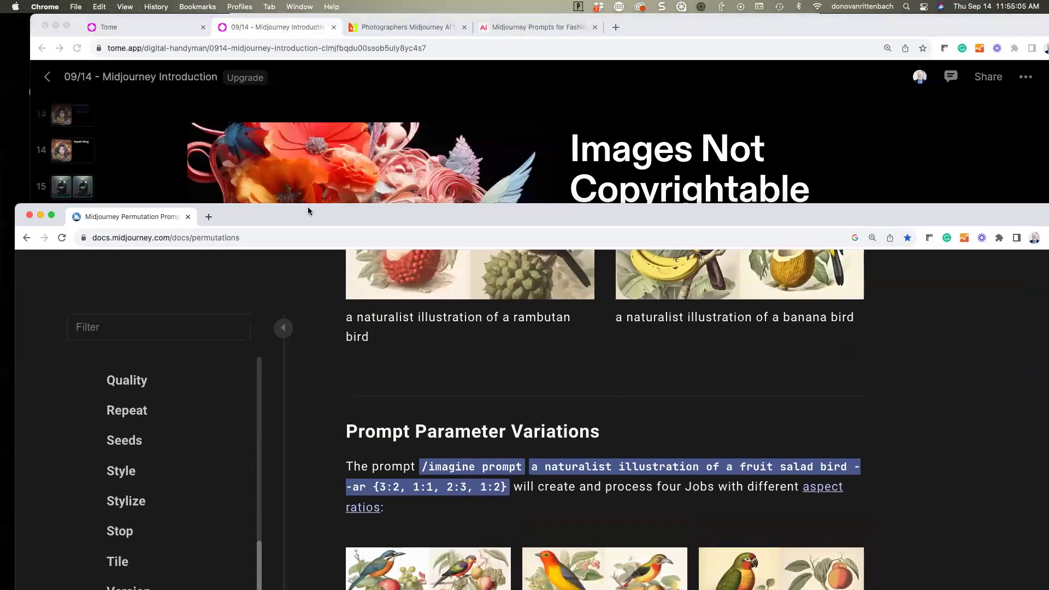
left_click(156, 167)
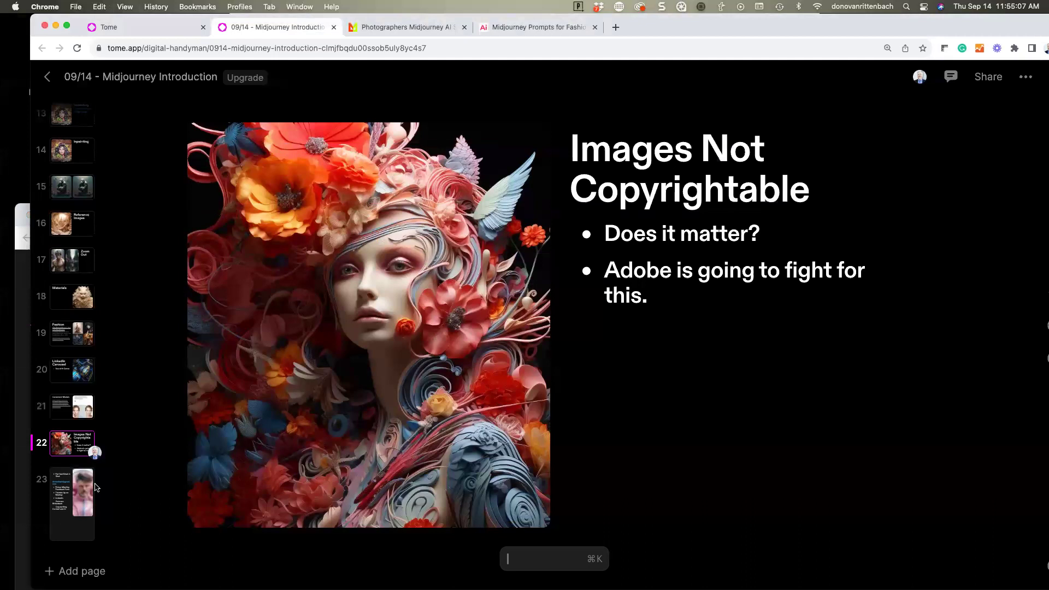
left_click(80, 504)
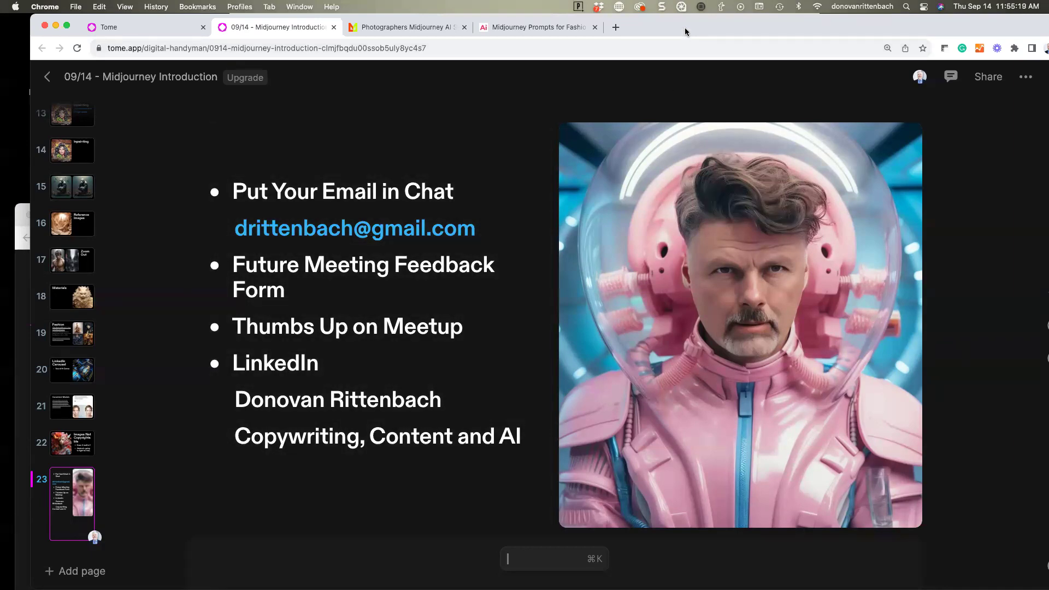
Open the AI For Beginners and Business feedback form in a new browser window, select its web address and close the form.
key("super+n")
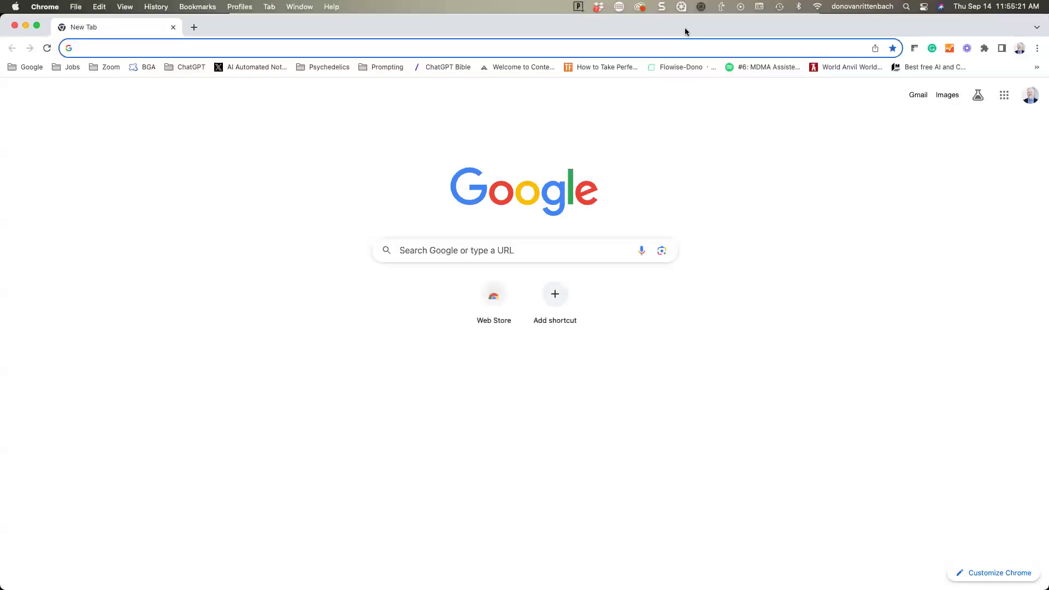
type("forms")
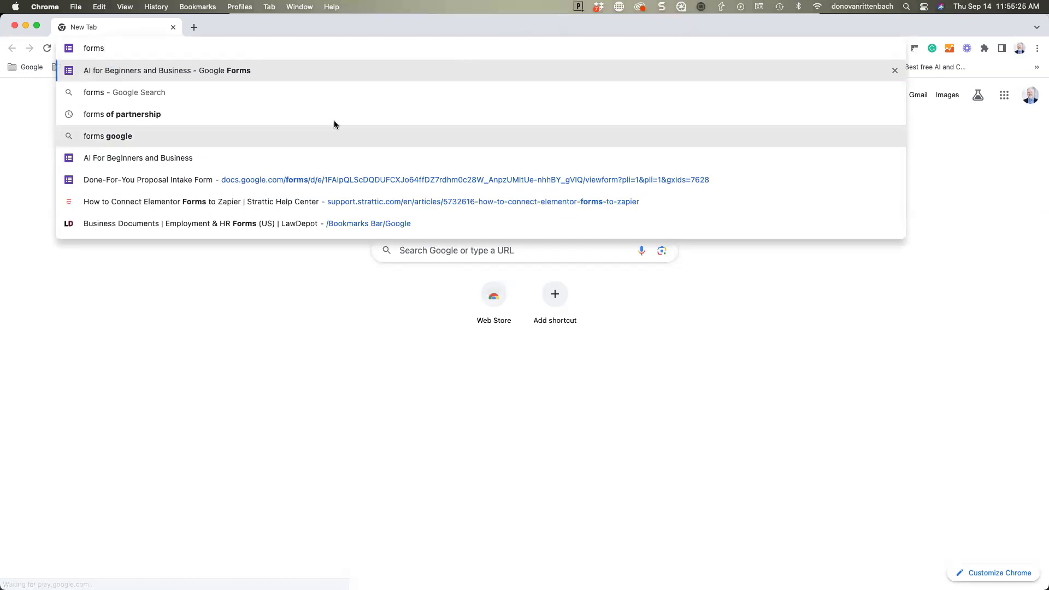
left_click(209, 157)
left_click(435, 48)
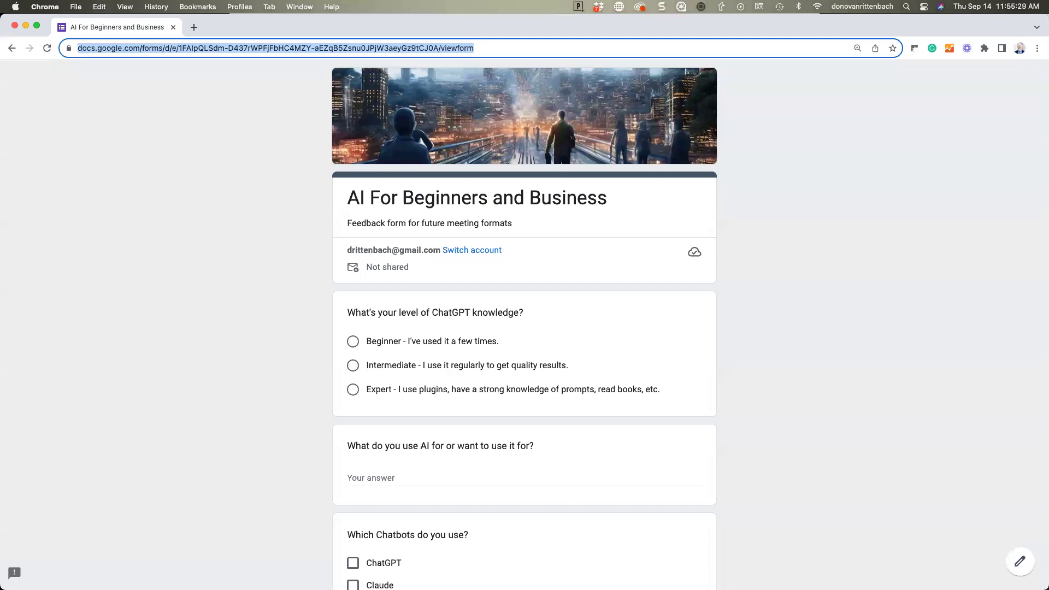
left_click(123, 405)
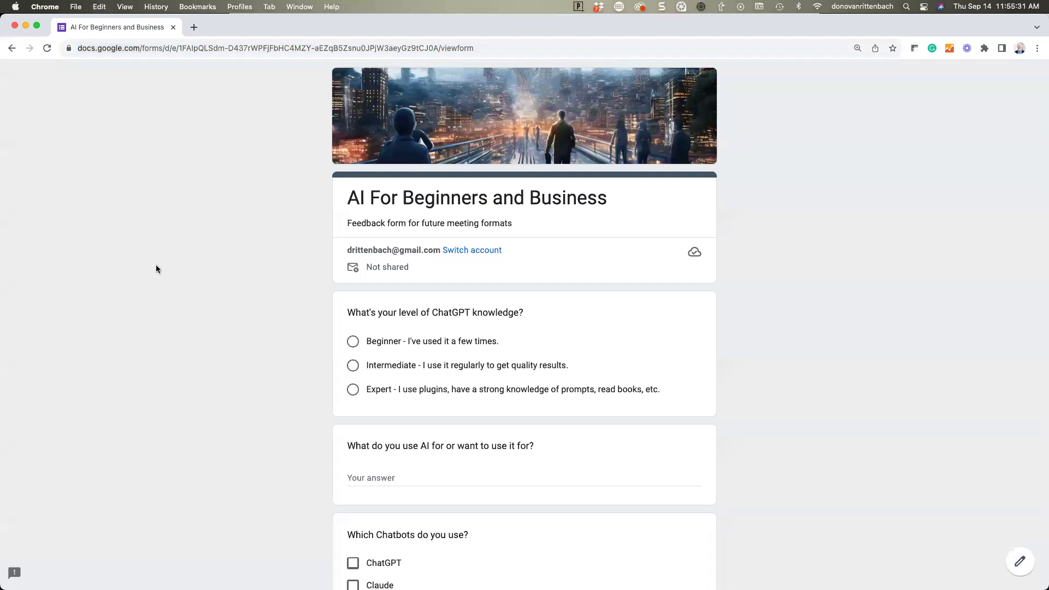
left_click_drag(253, 31, 400, 43)
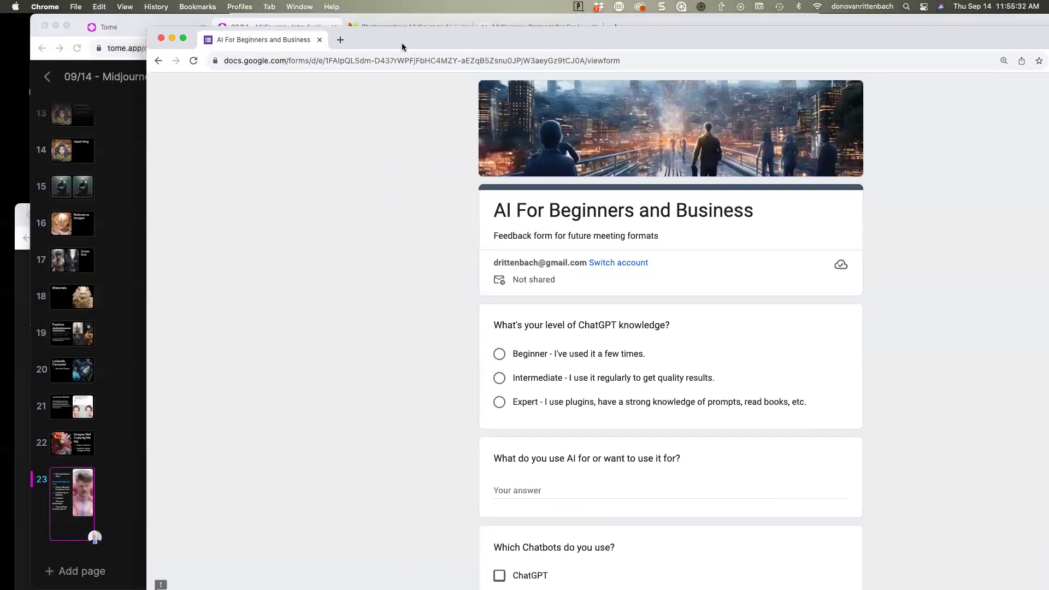
left_click(320, 40)
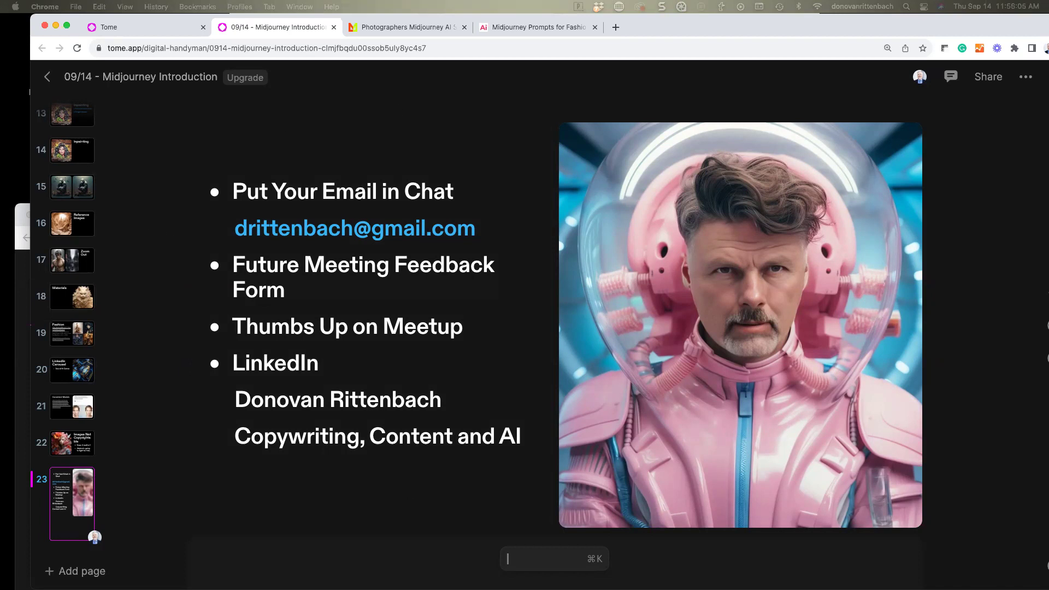
Switch to Discord and view the enlarged grid of construction workers in a heat wave in the general channel.
mouse_move(954, 582)
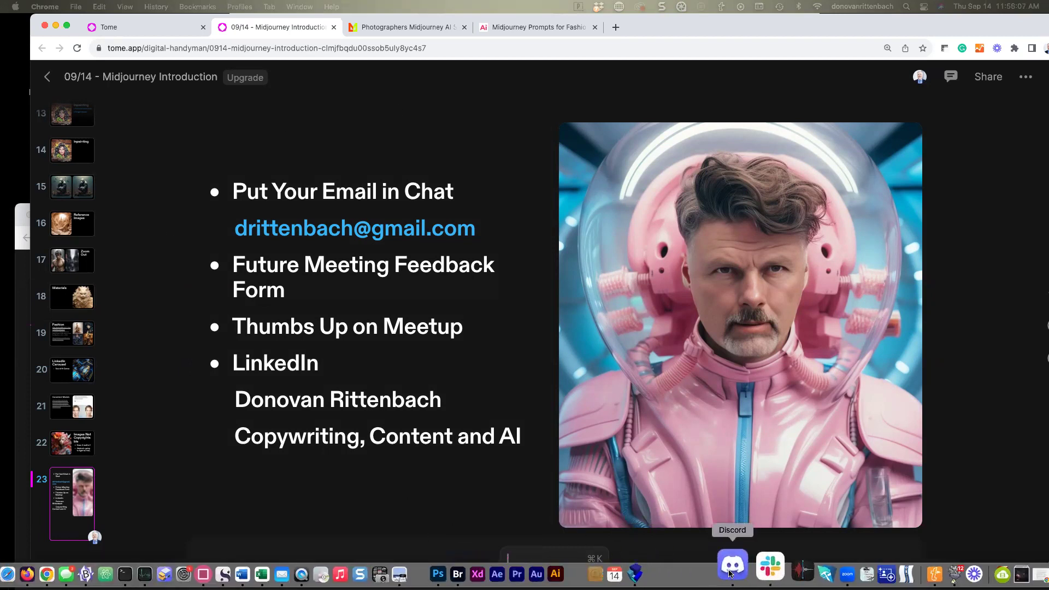
left_click(731, 574)
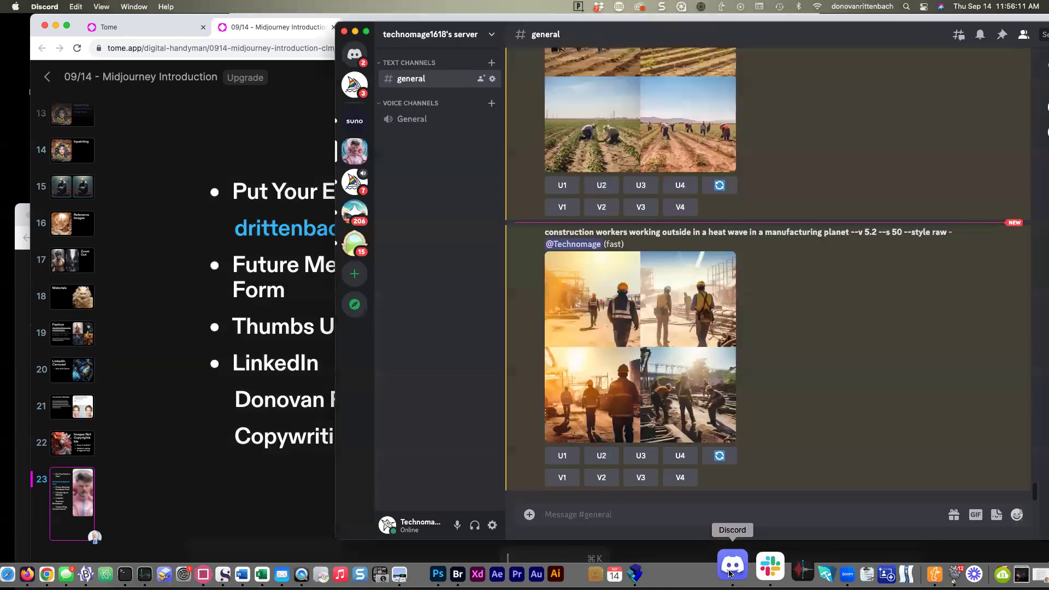
left_click(645, 350)
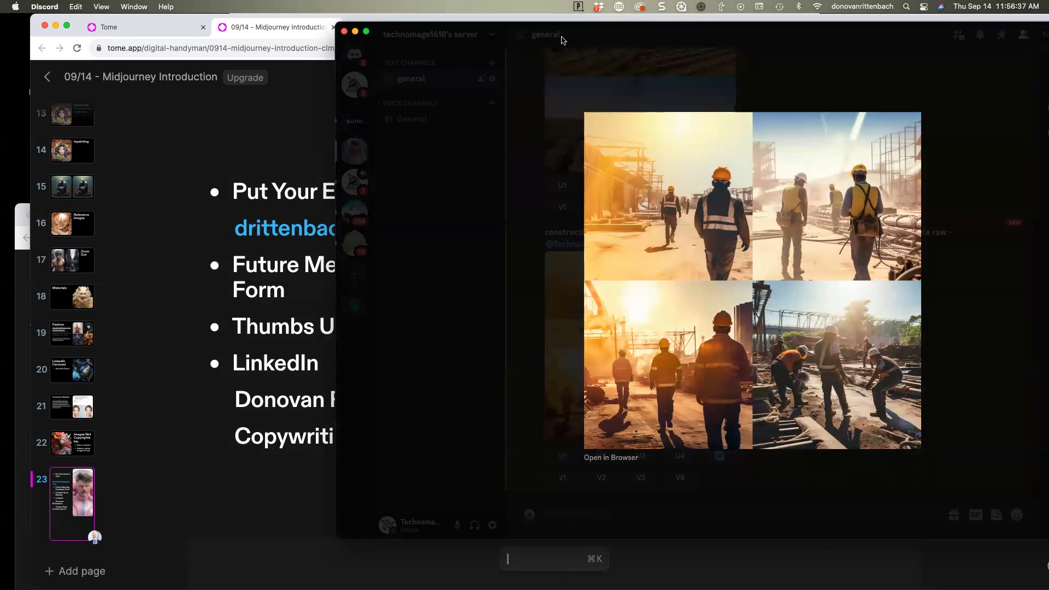
left_click_drag(563, 40, 474, 50)
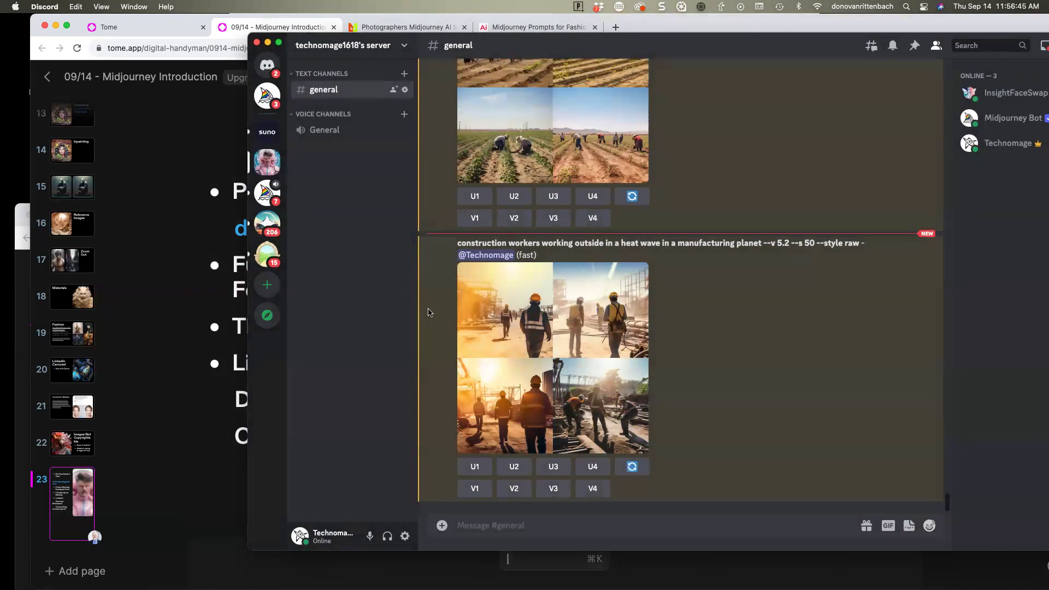
left_click(572, 374)
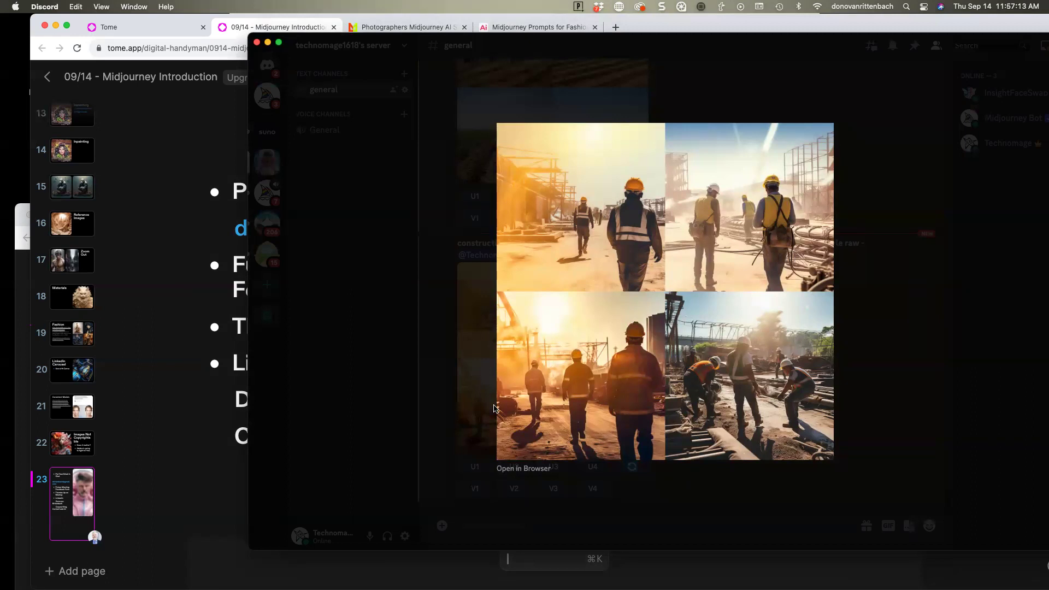
left_click(469, 402)
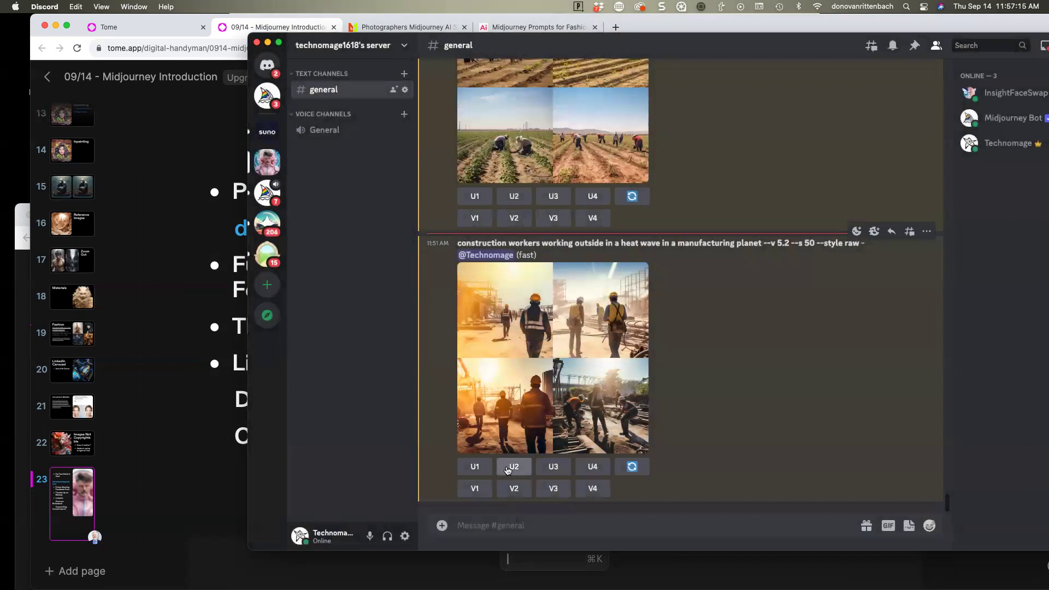
Upscale the first construction workers image and select the area covering the workers for a Vary (Region) edit.
left_click(473, 468)
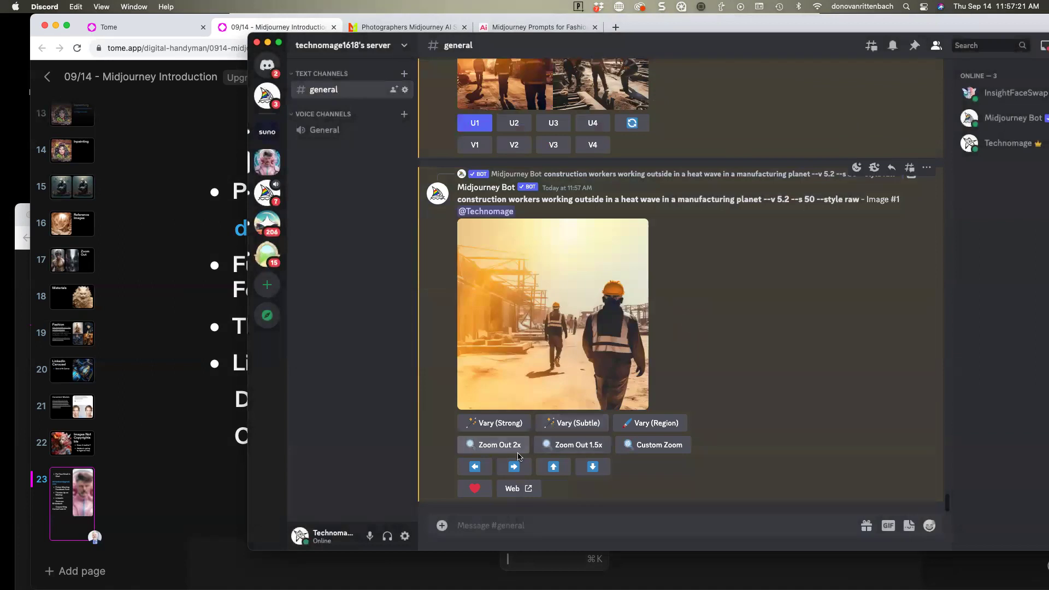
left_click(653, 424)
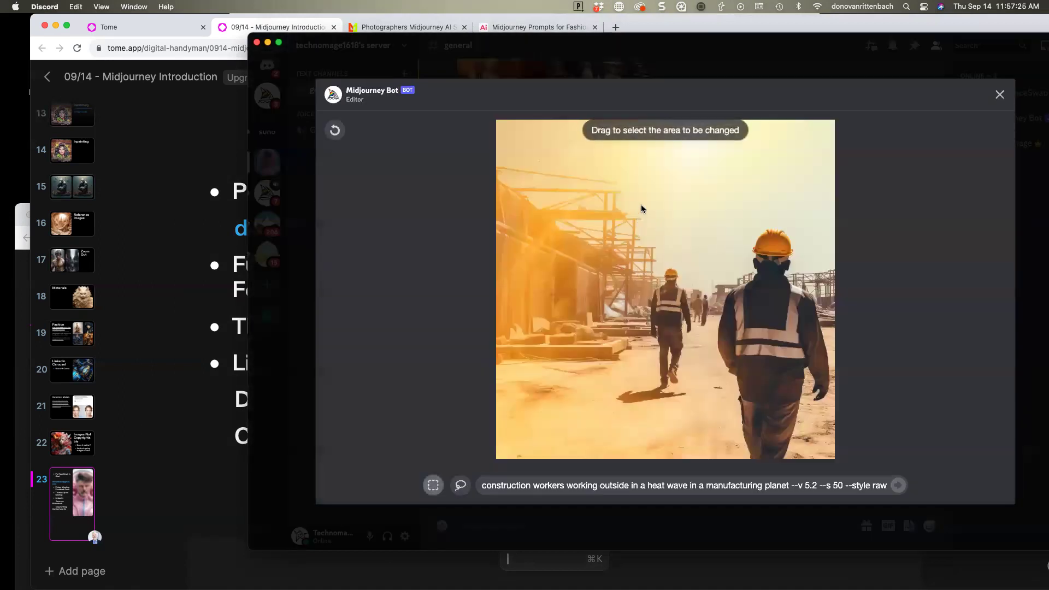
left_click_drag(643, 206, 838, 463)
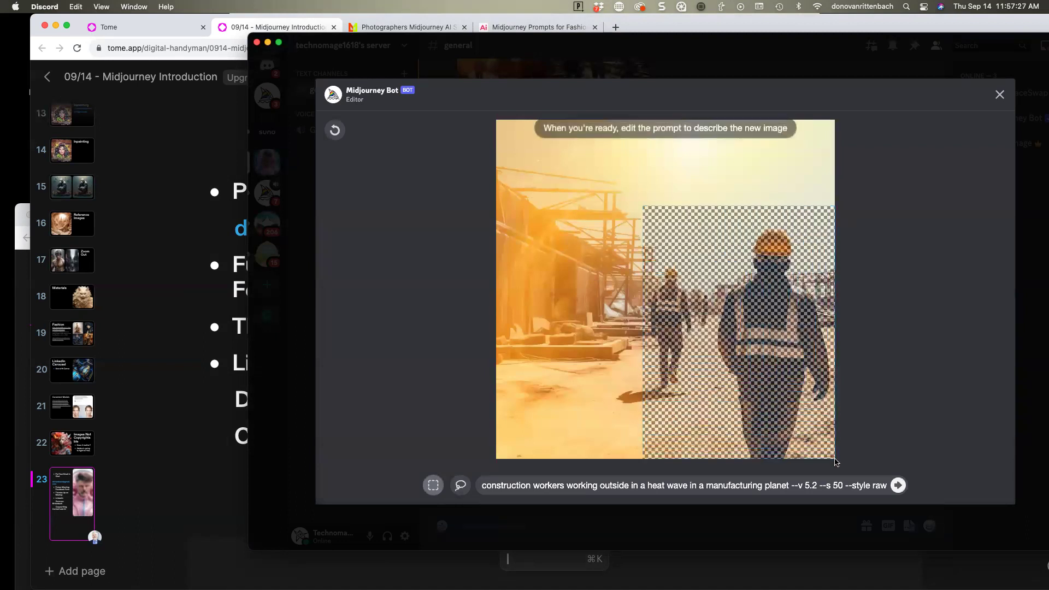
Replace the region prompt with "construction workers with intense eyes looking at camera" and submit the variation.
triple_click(679, 482)
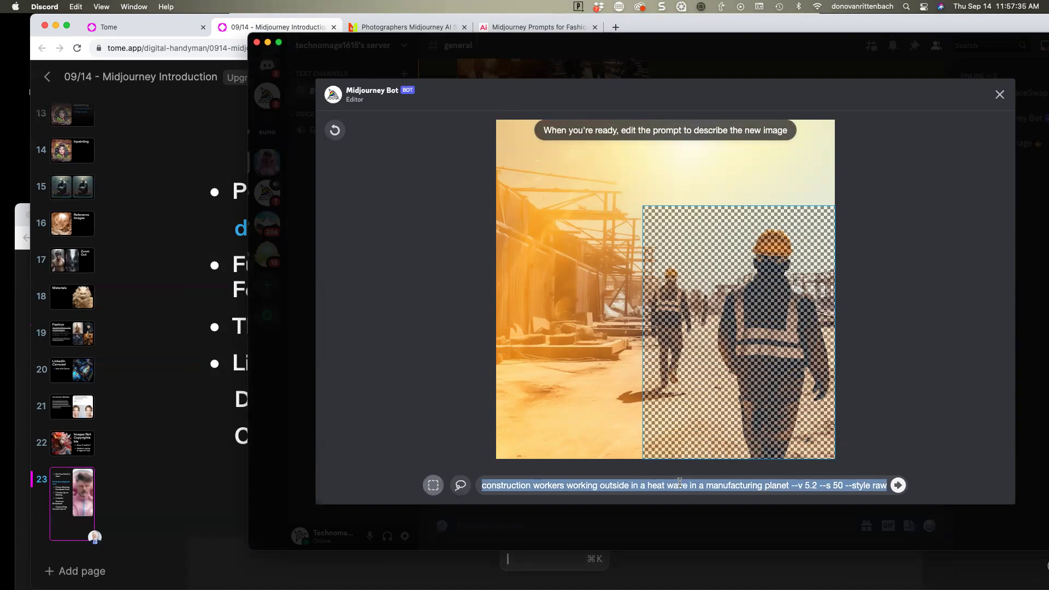
type("workers with intense eyes")
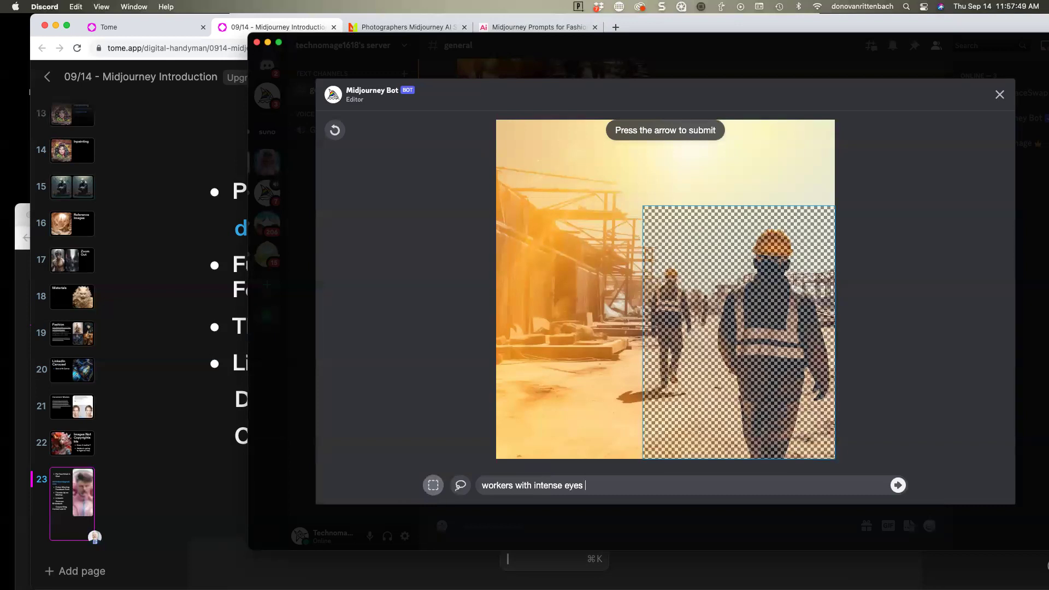
left_click(482, 486)
type("construction")
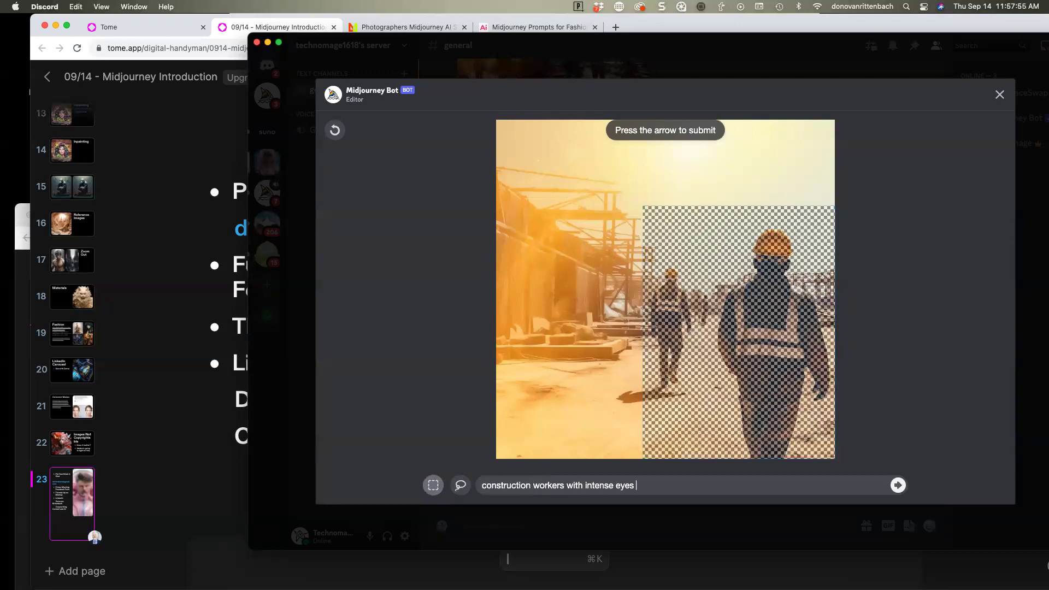
type(" look")
type("at camera")
key("Return")
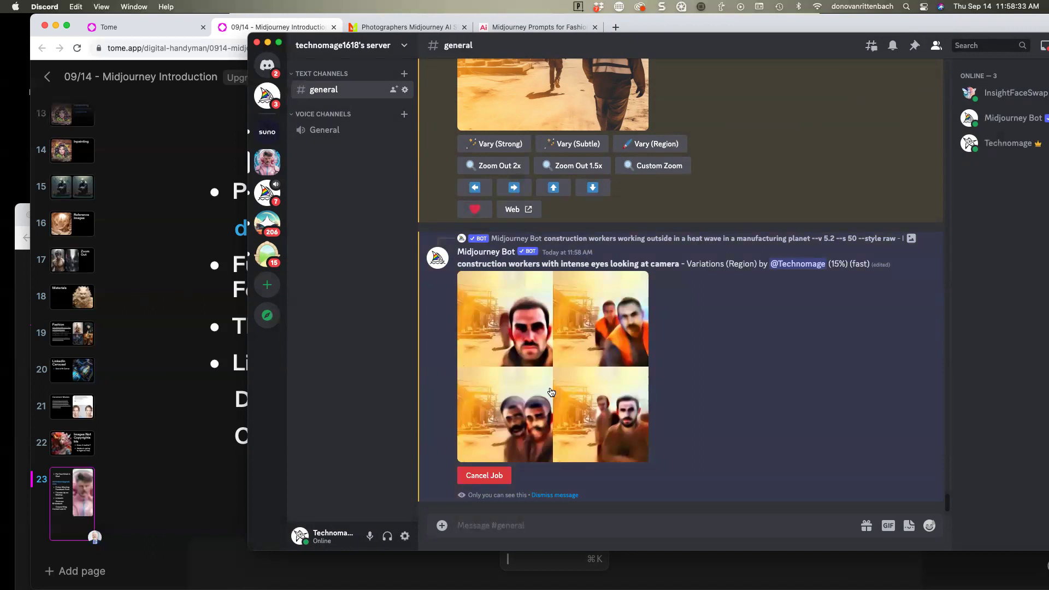
Examine the enlarged region variation grid of the workers during rendering and once finished.
left_click(540, 385)
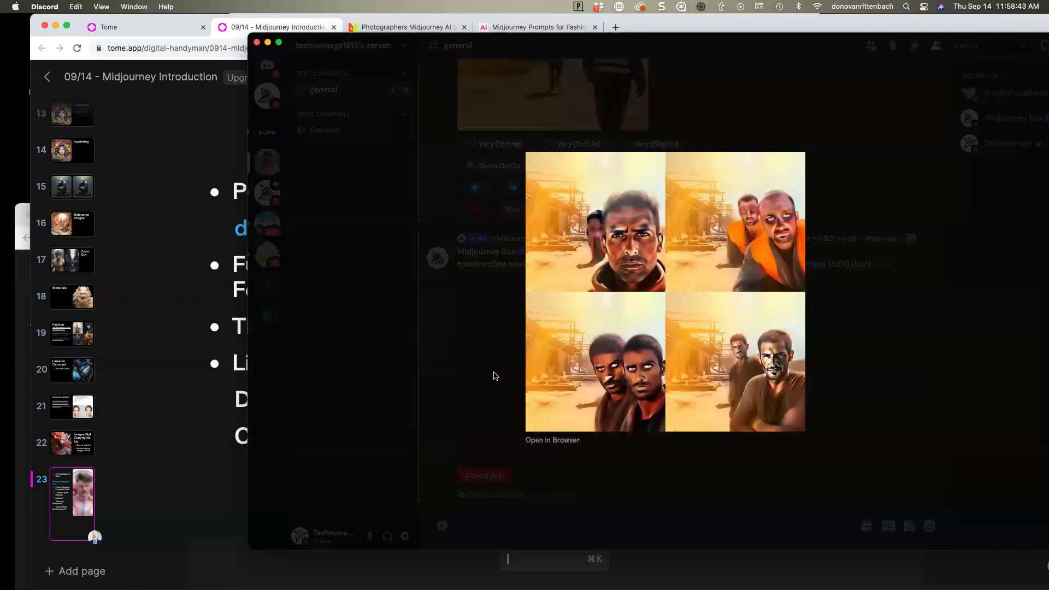
left_click(495, 377)
left_click(496, 376)
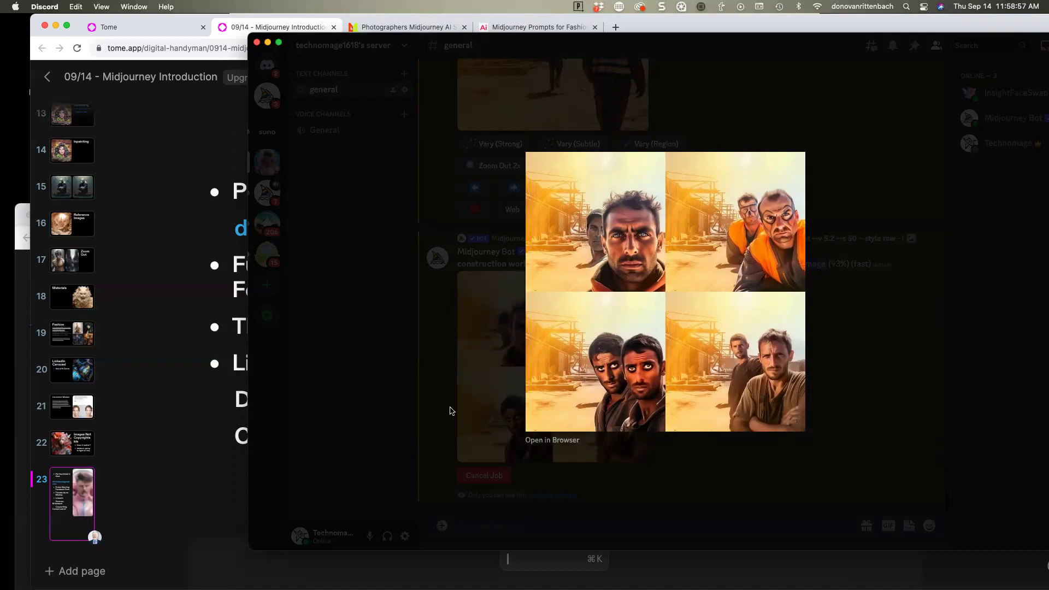
left_click(432, 403)
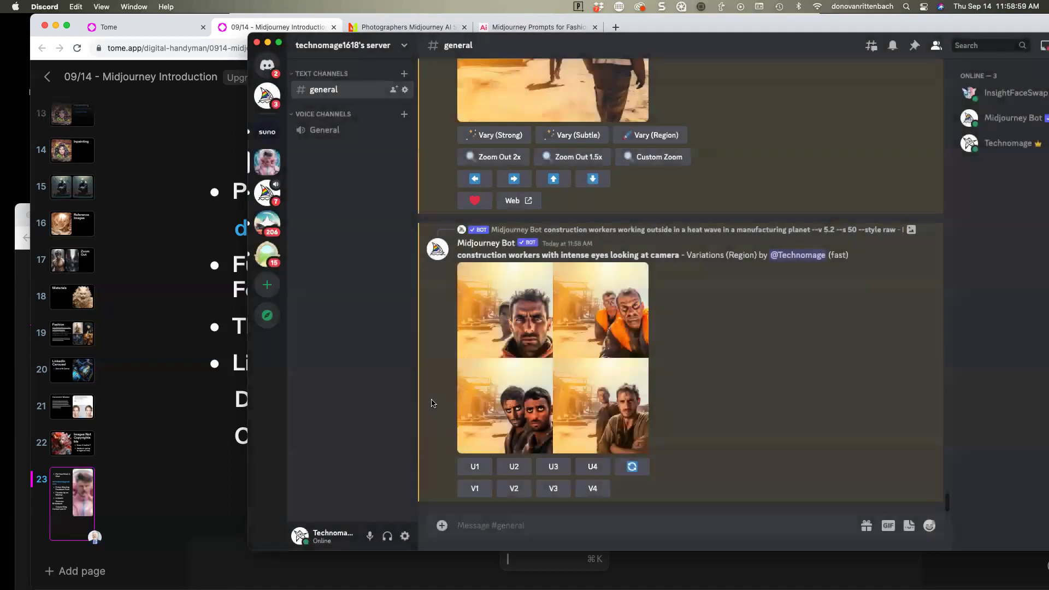
left_click(541, 397)
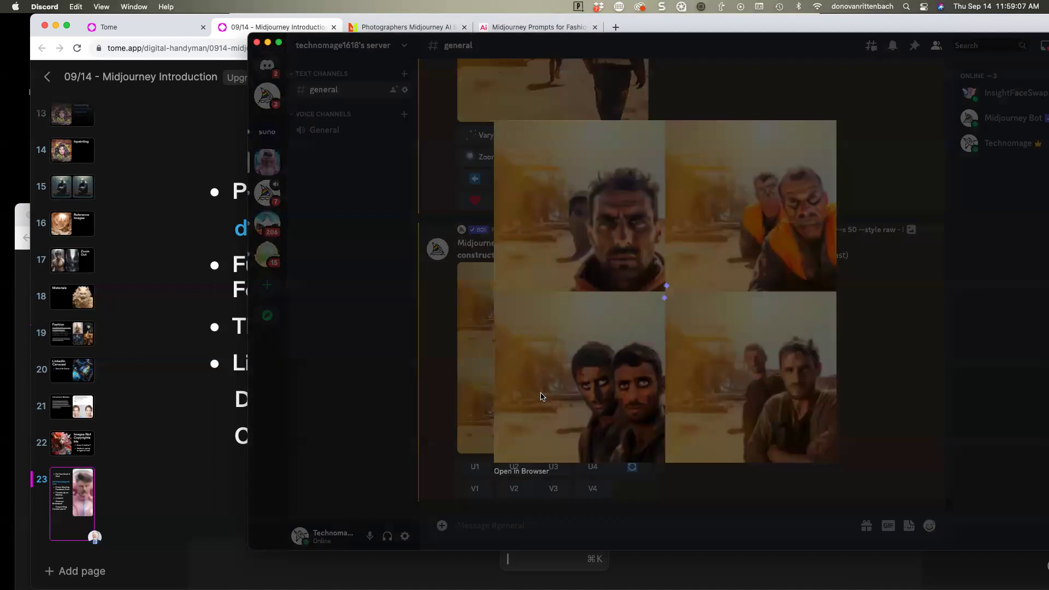
left_click(428, 388)
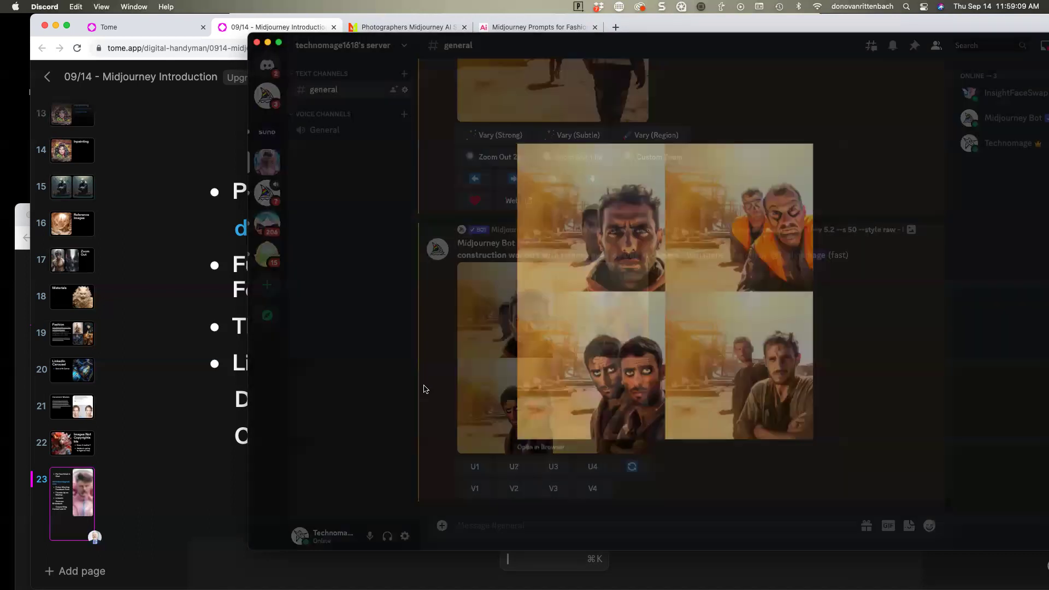